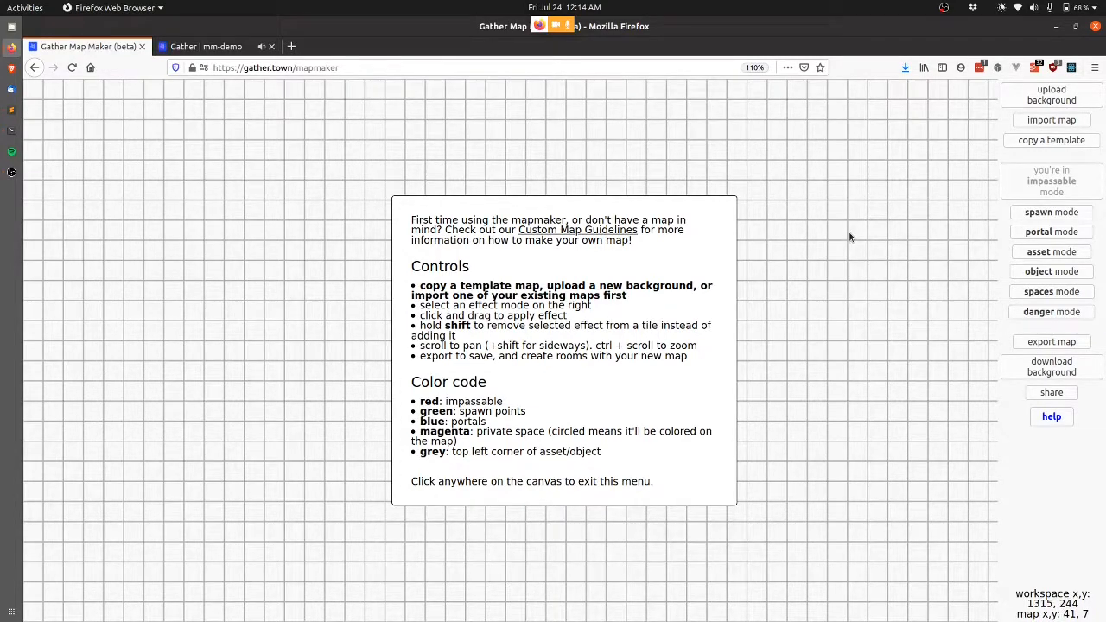
Close the help notes and paint a cloud-shaped ring of red impassable tiles on the blank grid.
click(840, 300)
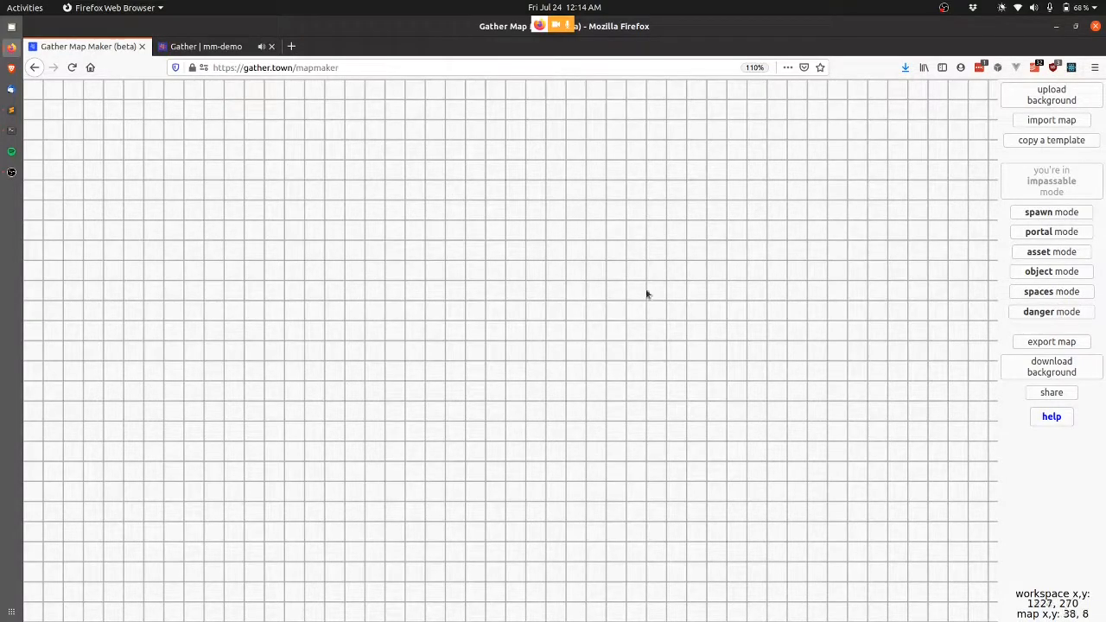
mouse_move(436, 230)
mouse_down()
mouse_move(442, 449)
mouse_move(619, 457)
mouse_move(545, 340)
mouse_move(395, 164)
mouse_move(647, 333)
mouse_move(609, 201)
mouse_move(474, 302)
mouse_up()
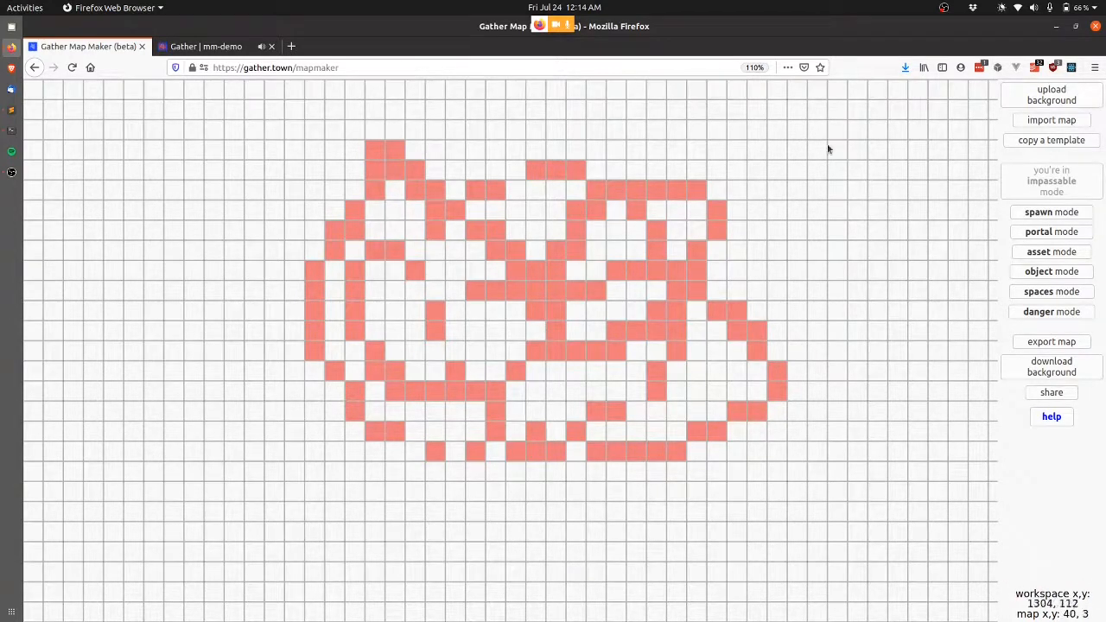
Load SmallDiscussion.png as the map background.
click(1069, 102)
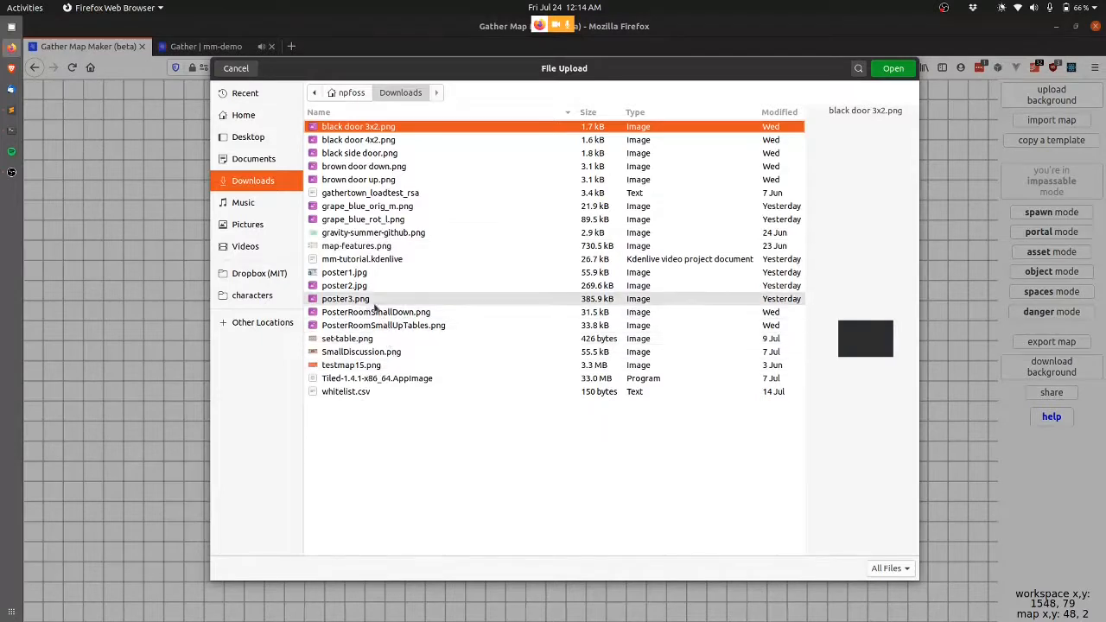
click(396, 352)
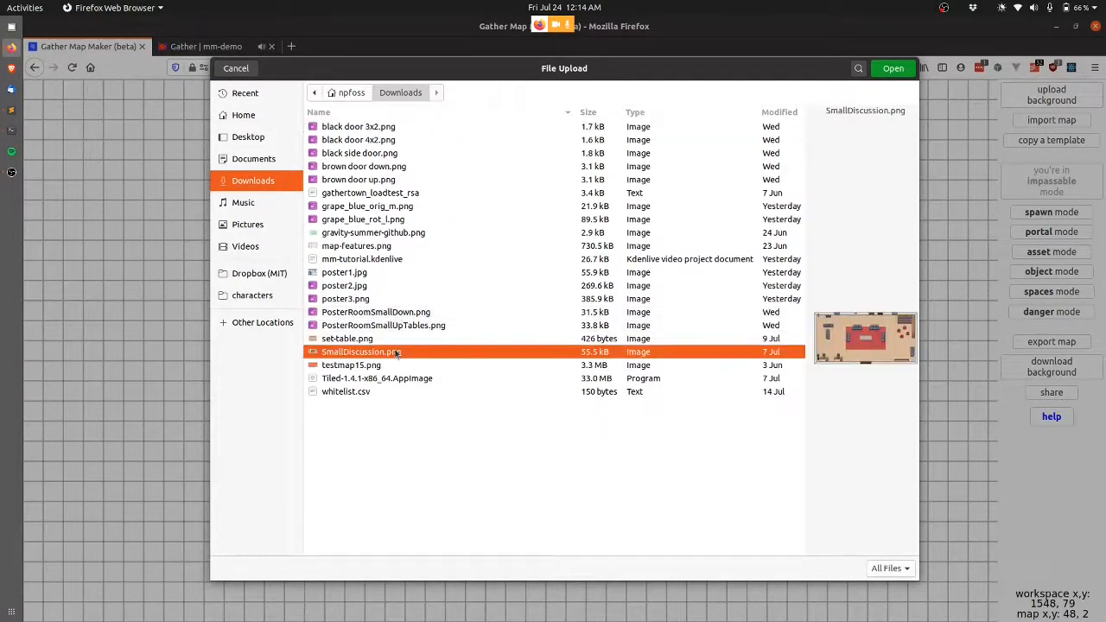
key(Return)
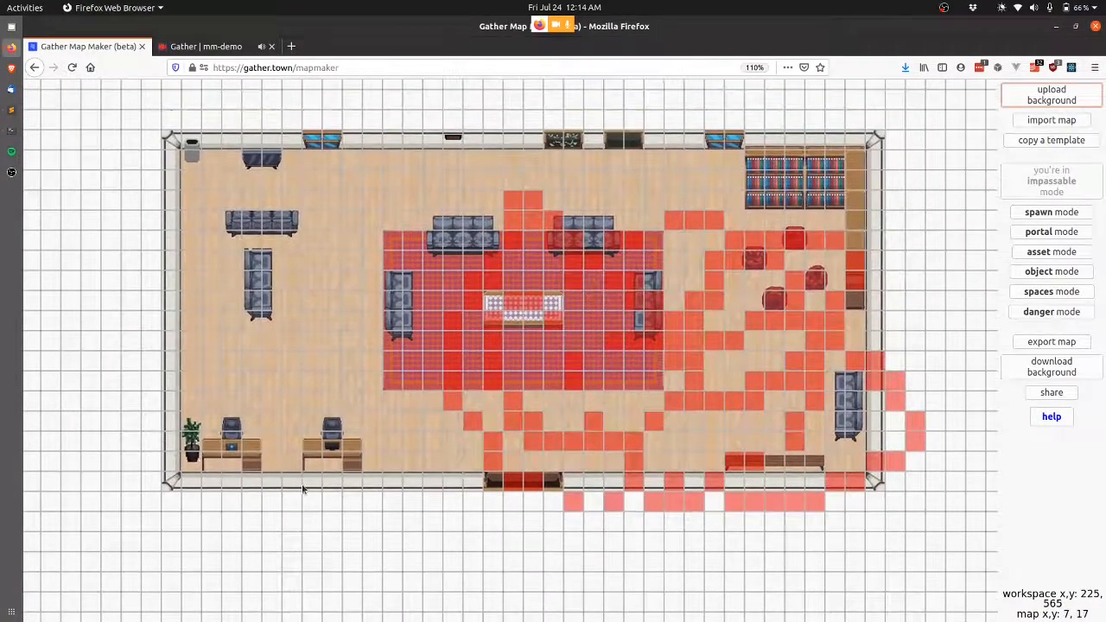
Mark the bottom and left walls impassable, erase stray tiles along the bottom, and reload the page.
mouse_move(302, 488)
mouse_down()
mouse_move(169, 481)
mouse_move(173, 220)
mouse_up()
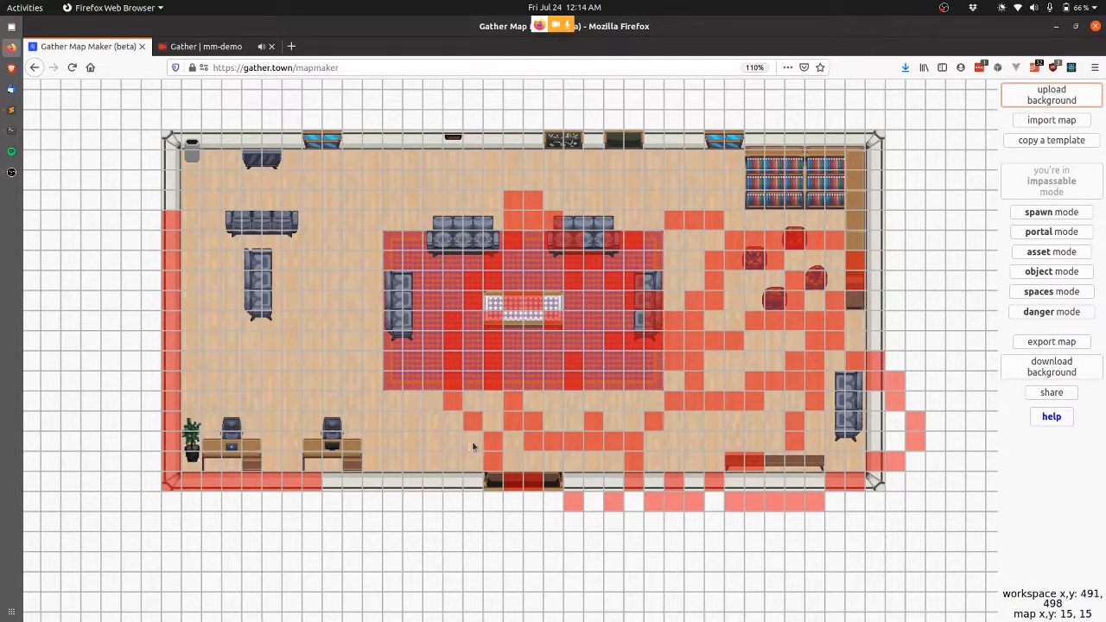
mouse_move(486, 443)
mouse_down()
mouse_move(605, 431)
mouse_move(496, 427)
mouse_move(466, 390)
mouse_move(493, 405)
mouse_move(447, 329)
mouse_move(528, 198)
mouse_move(497, 285)
mouse_move(575, 262)
mouse_move(501, 257)
mouse_up()
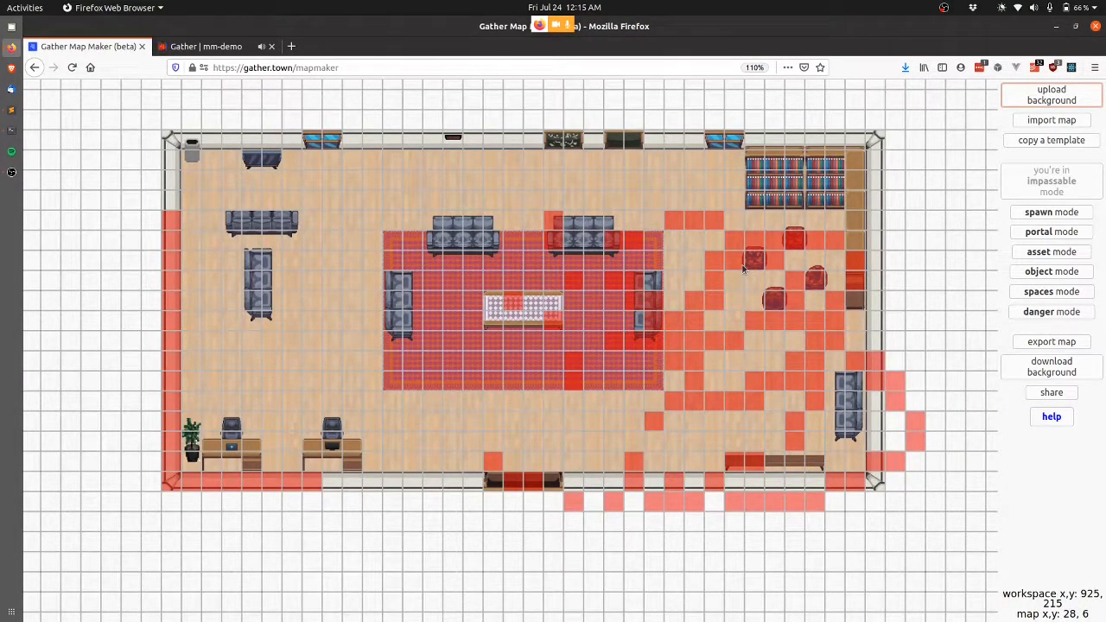
key(ctrl+r)
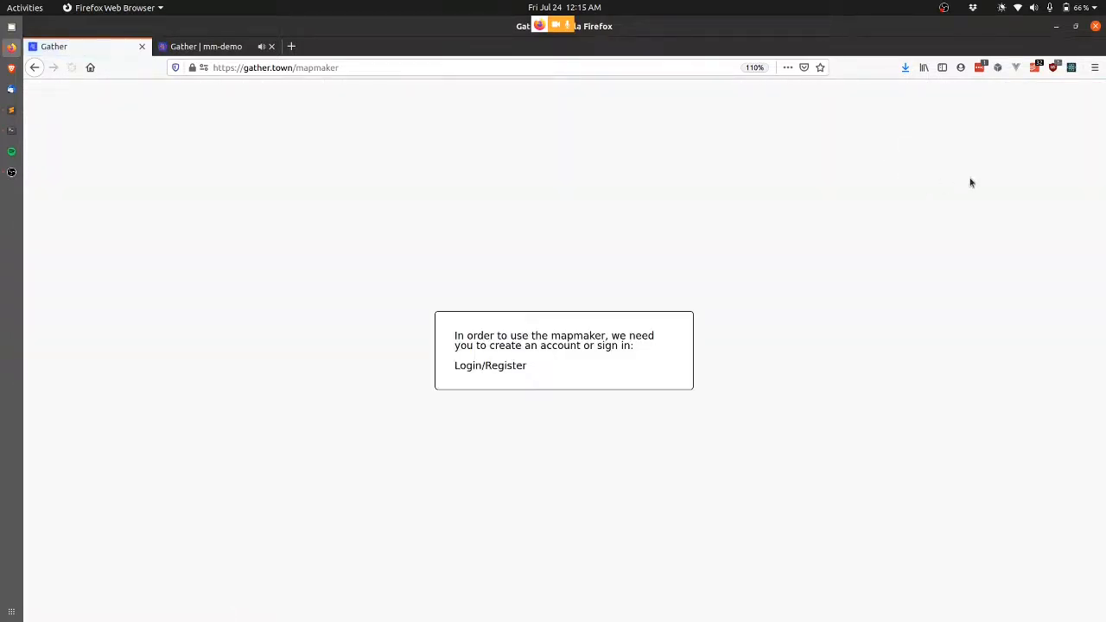
Sign in and copy the beach-conference-little-furniture template as demo-beach-conference-little-furniture.
click(917, 230)
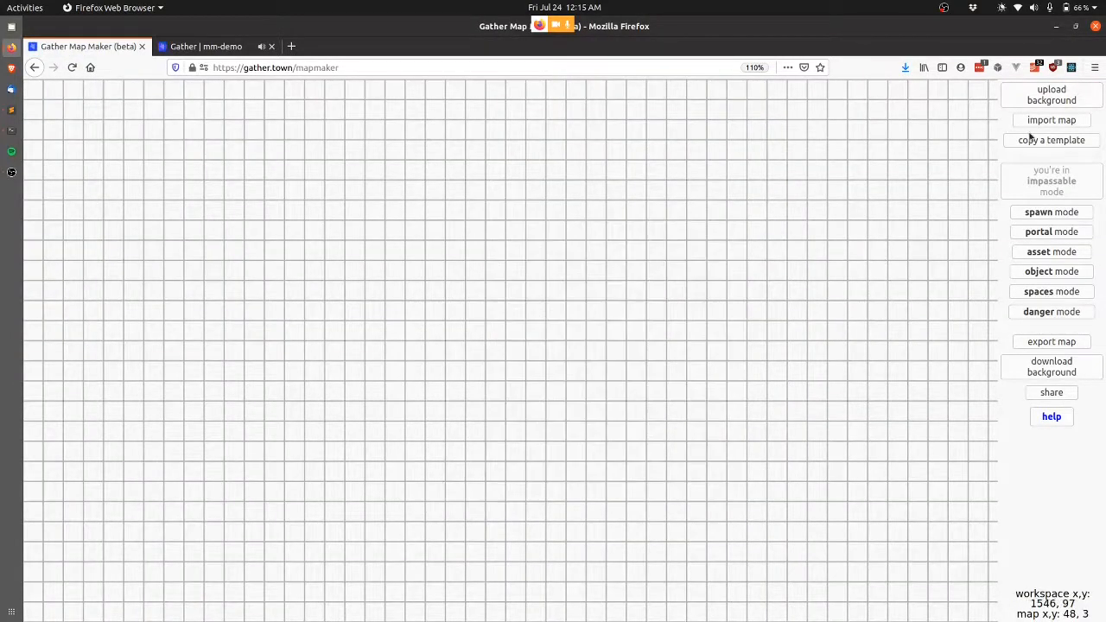
click(1064, 144)
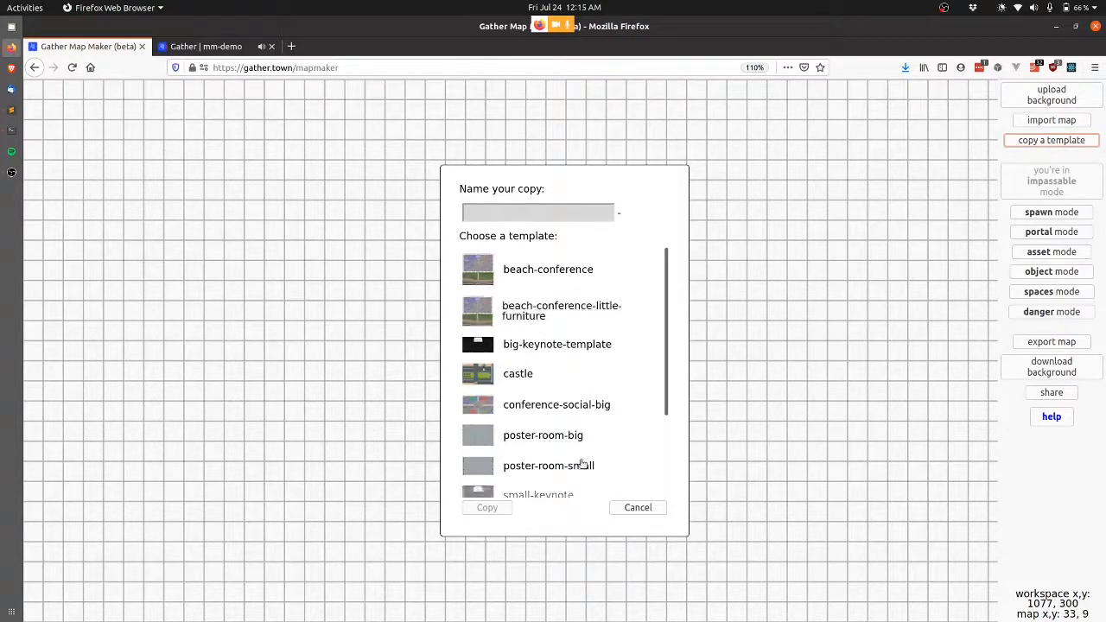
click(530, 311)
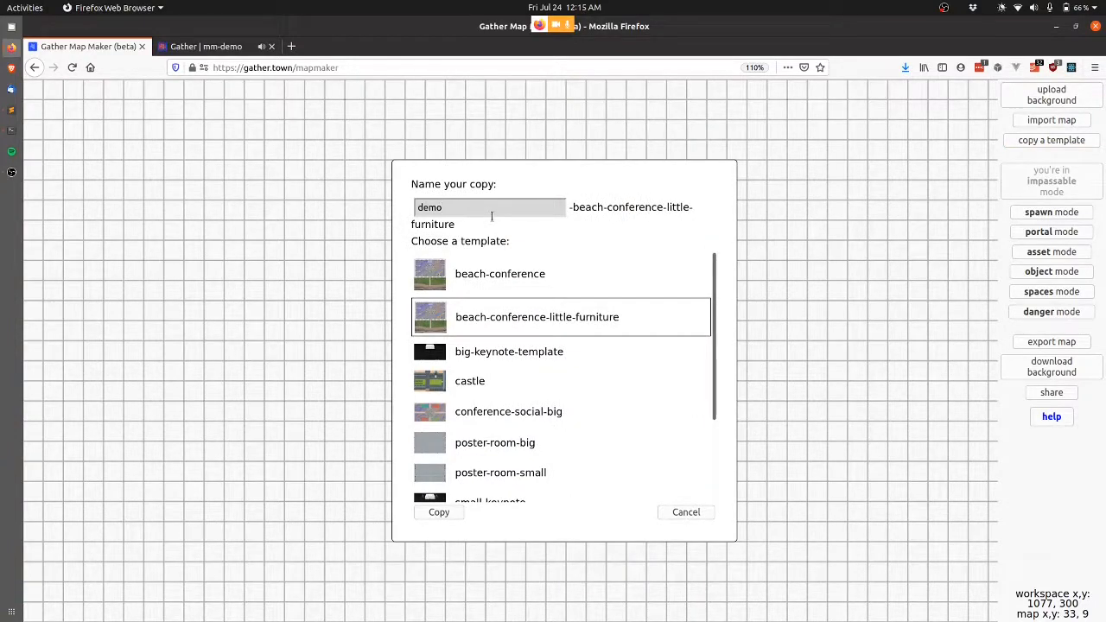
click(444, 512)
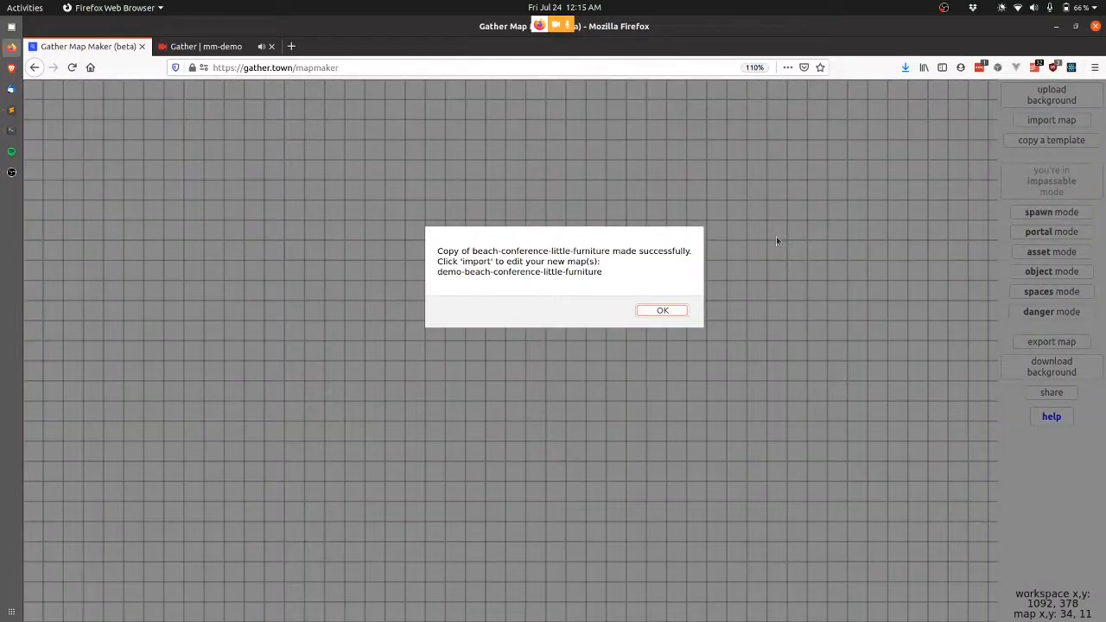
key(Return)
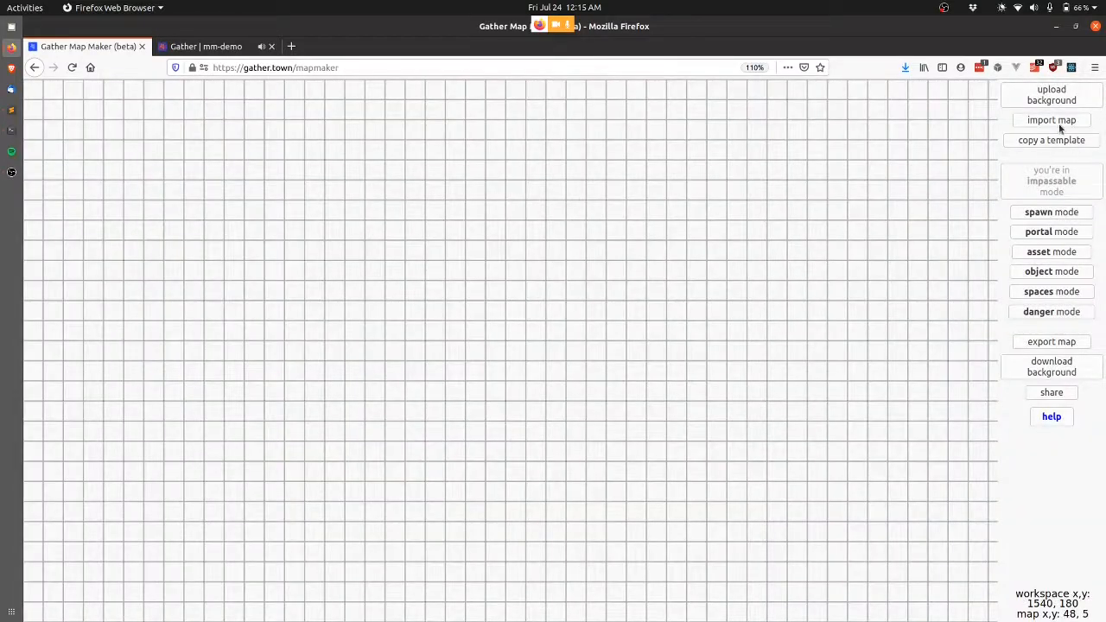
Import the demo-beach-conference-little-furniture map from the database into the editor.
click(1059, 122)
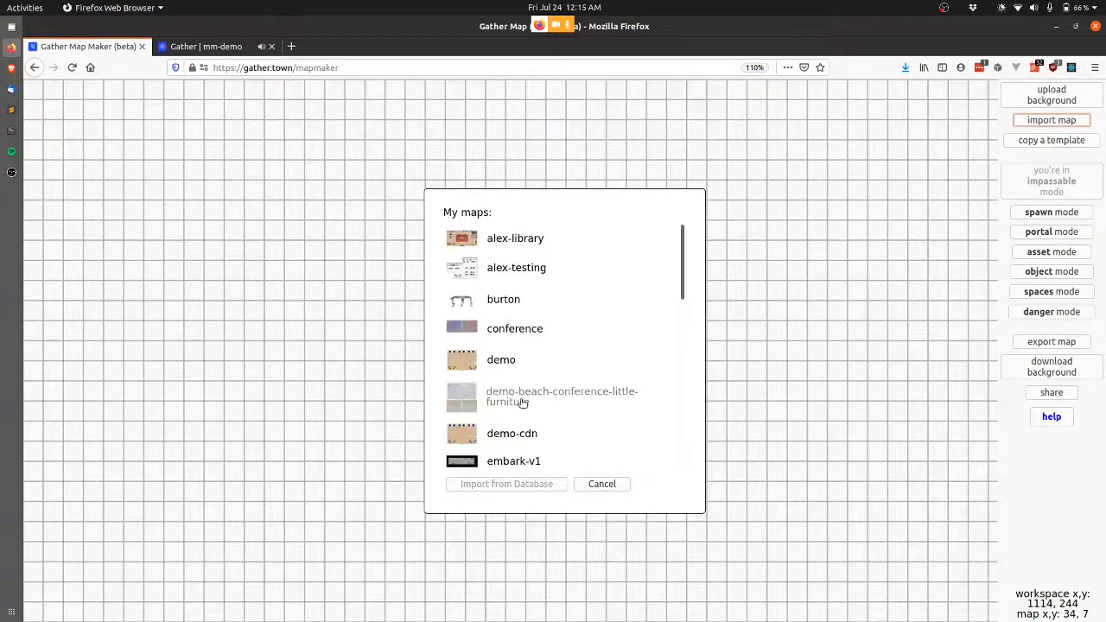
click(523, 400)
click(508, 488)
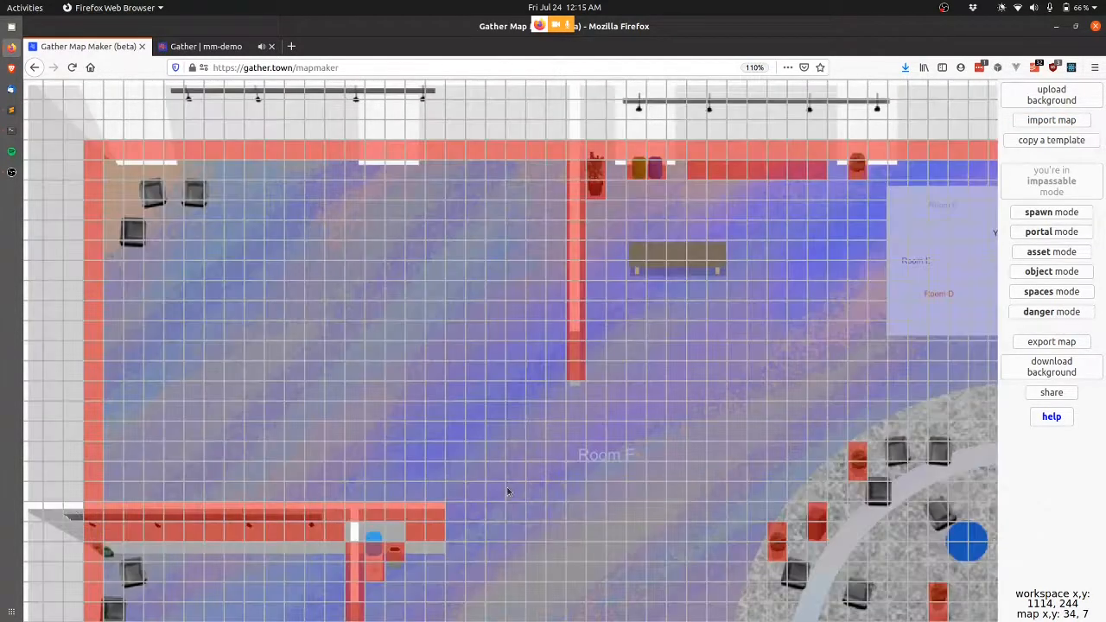
Look around the imported beach map, then switch over to the mm-demo Gather space.
scroll(429, 324, down, 10)
scroll(429, 324, right, 5)
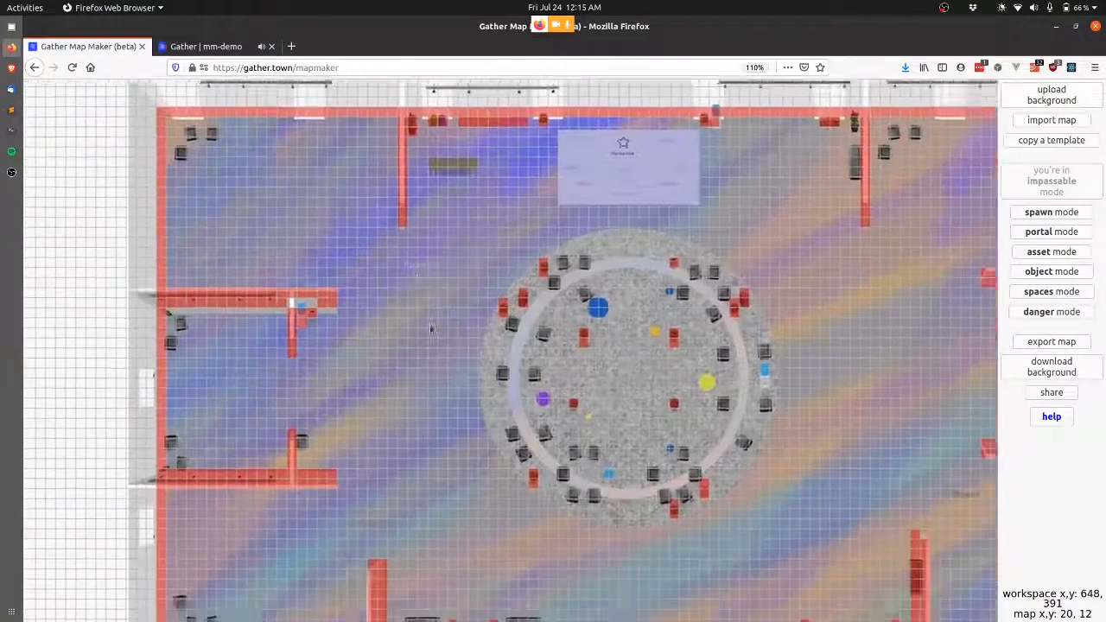
scroll(430, 324, down, 2)
scroll(429, 324, left, 3)
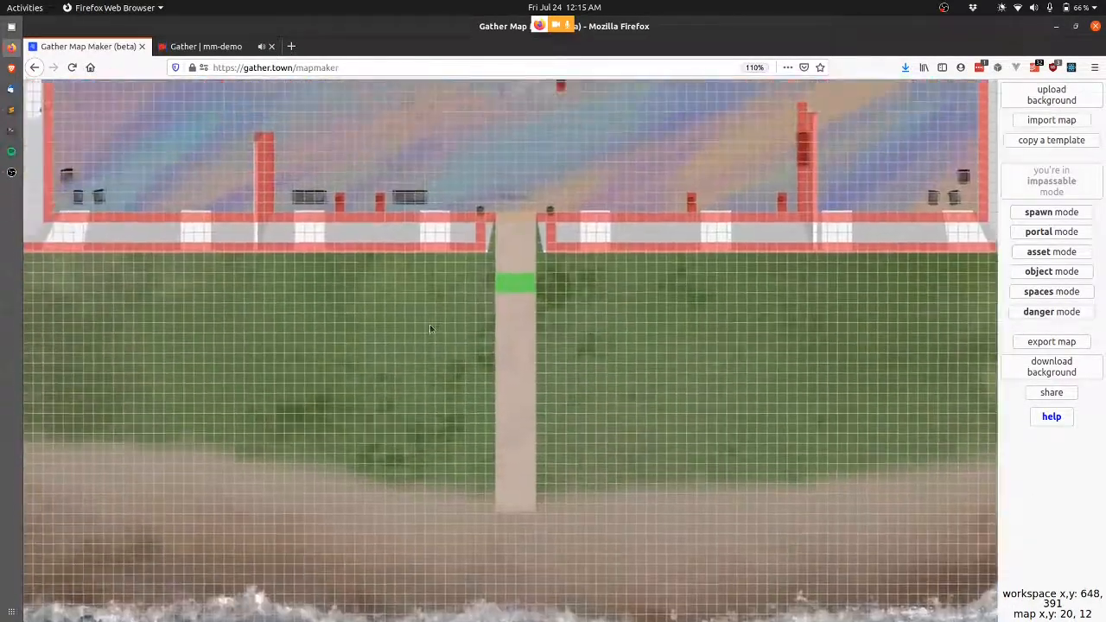
scroll(430, 323, up, 10)
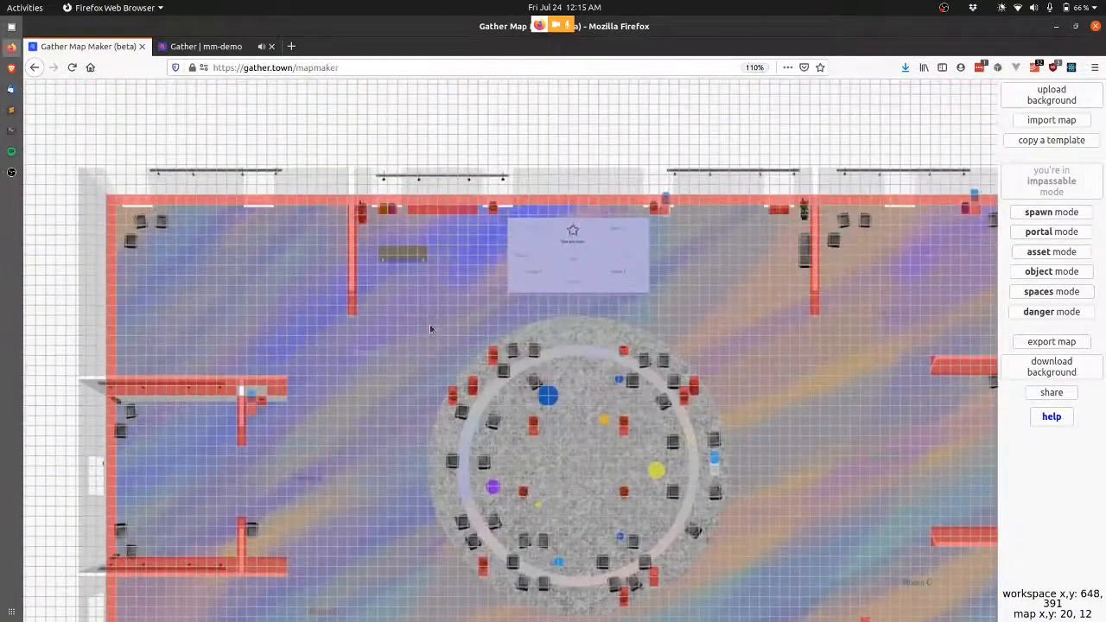
key(ctrl+Tab)
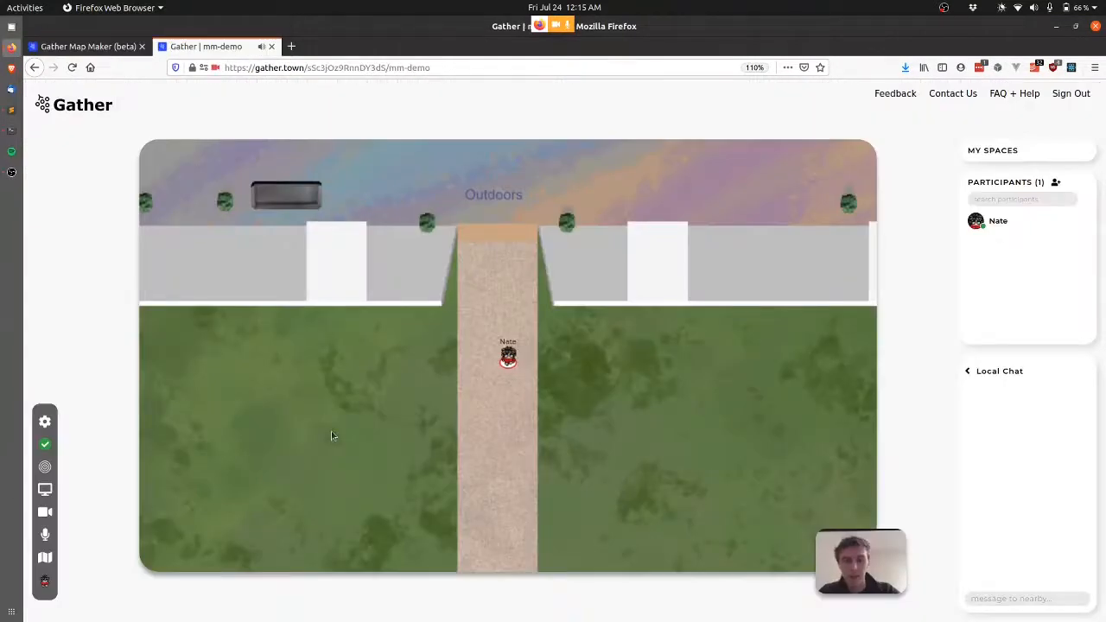
Walk the avatar north through the rotunda and east, then return to the Map Maker.
key(Up)
key(Up)
key(Up)
key(Up)
key(Up)
key(Up)
key(Up)
key(Up)
key(Up)
key(Up)
key(Up)
key(Up)
key(Up)
key(Up)
key(Up)
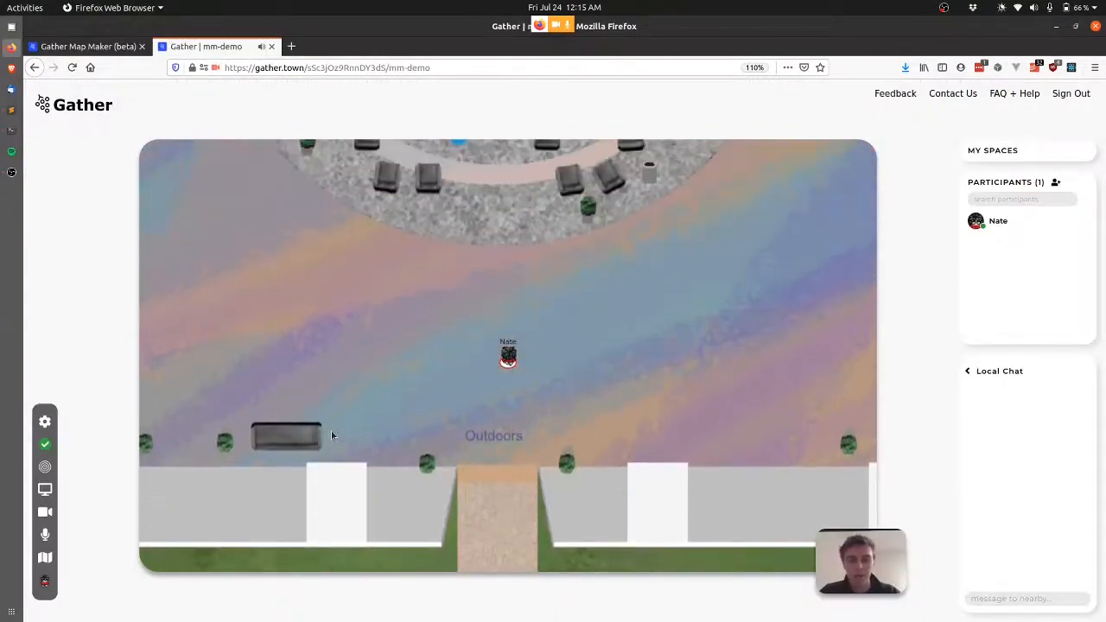
key(Up)
key(Up)
key(Up)
key(Up)
key(Up)
key(Up)
key(Up)
key(Up)
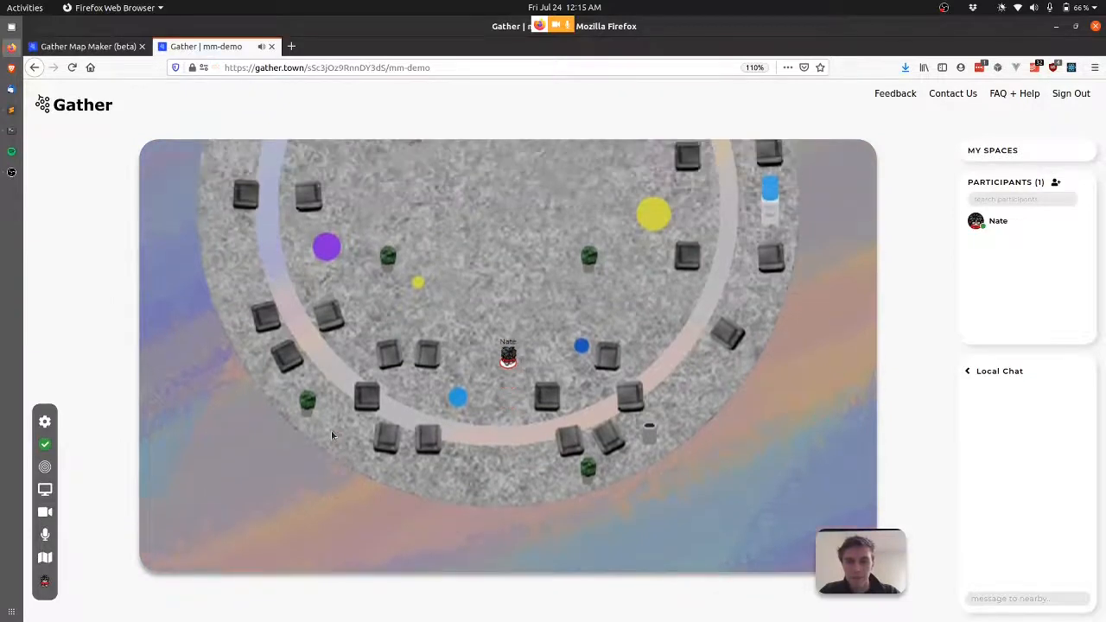
key(Up)
key(Up)
key(Up)
key(Up)
key(Up)
key(Up)
key(Up)
key(Up)
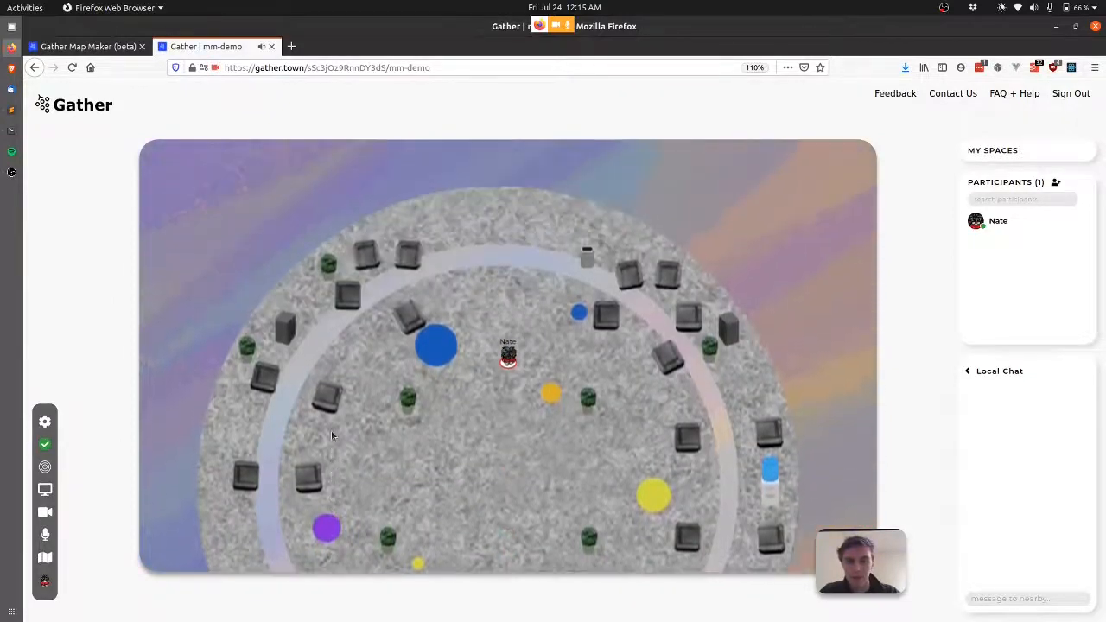
key(Right)
key(Right)
key(Right)
key(Right)
key(Right)
key(Right)
key(Right)
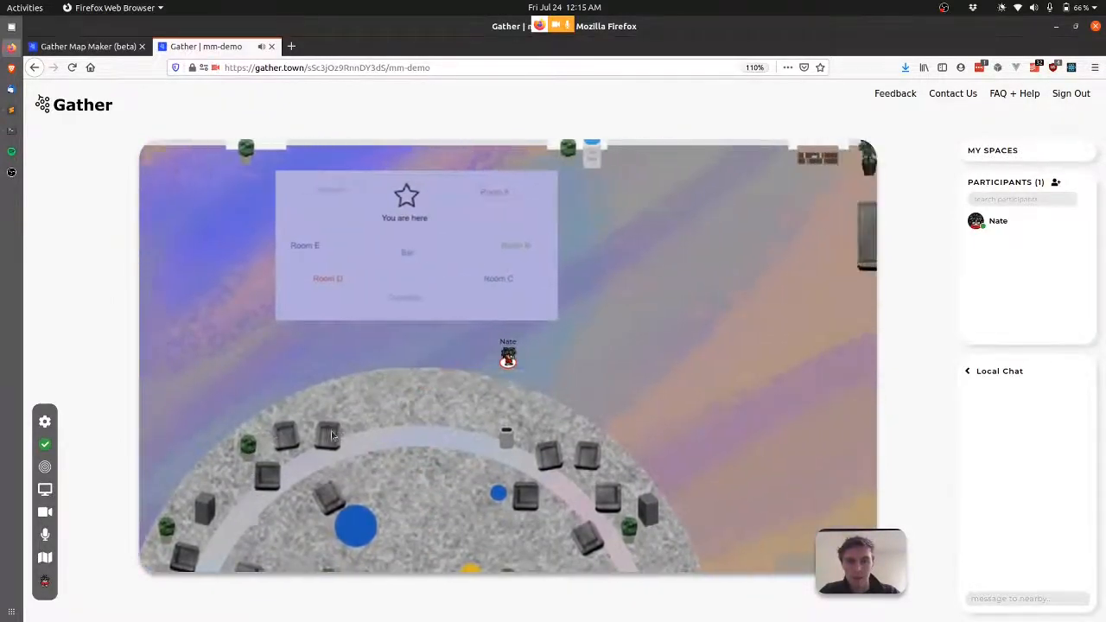
key(Down)
key(Down)
key(Down)
key(Down)
key(Down)
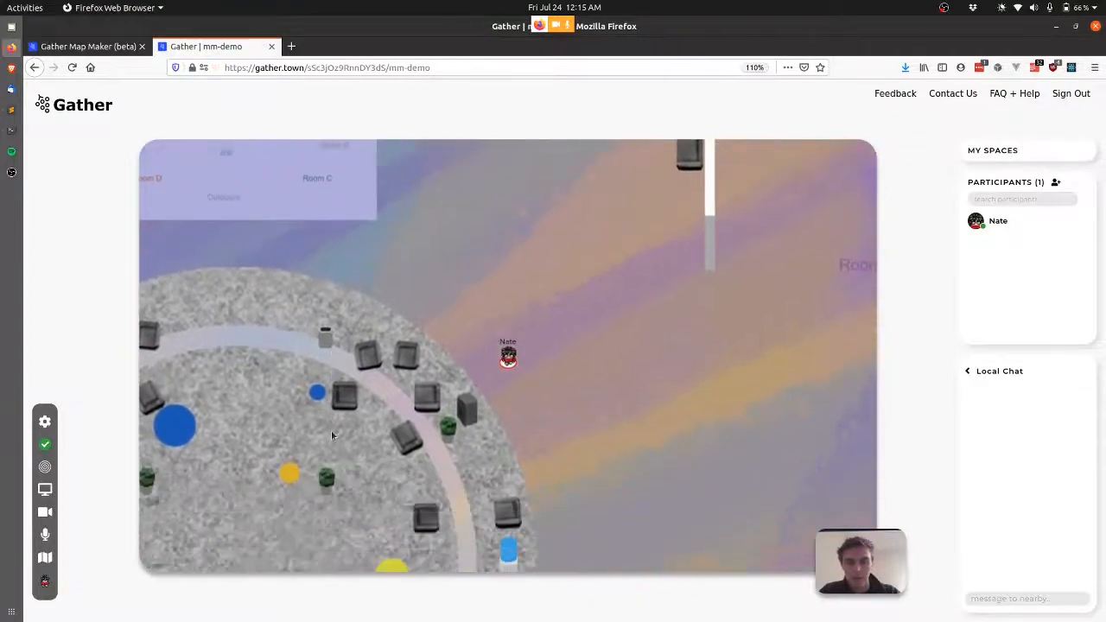
key(Right)
key(Right)
key(Right)
key(ctrl+Page_Up)
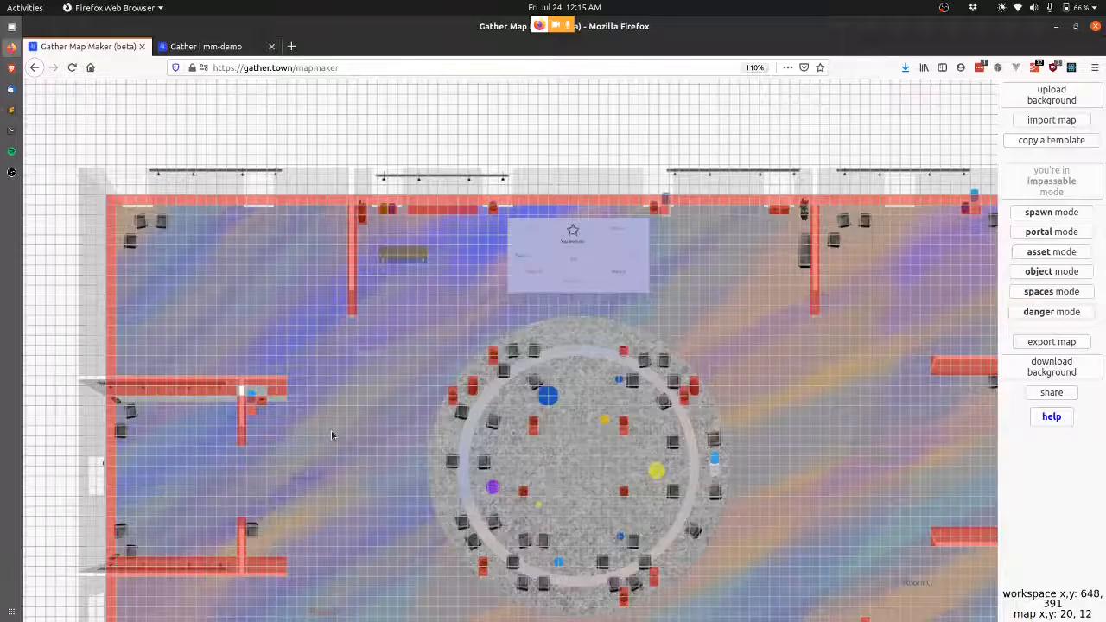
Pan around the beach conference map to bring Room A's outer right wall into view.
scroll(714, 493, right, 3)
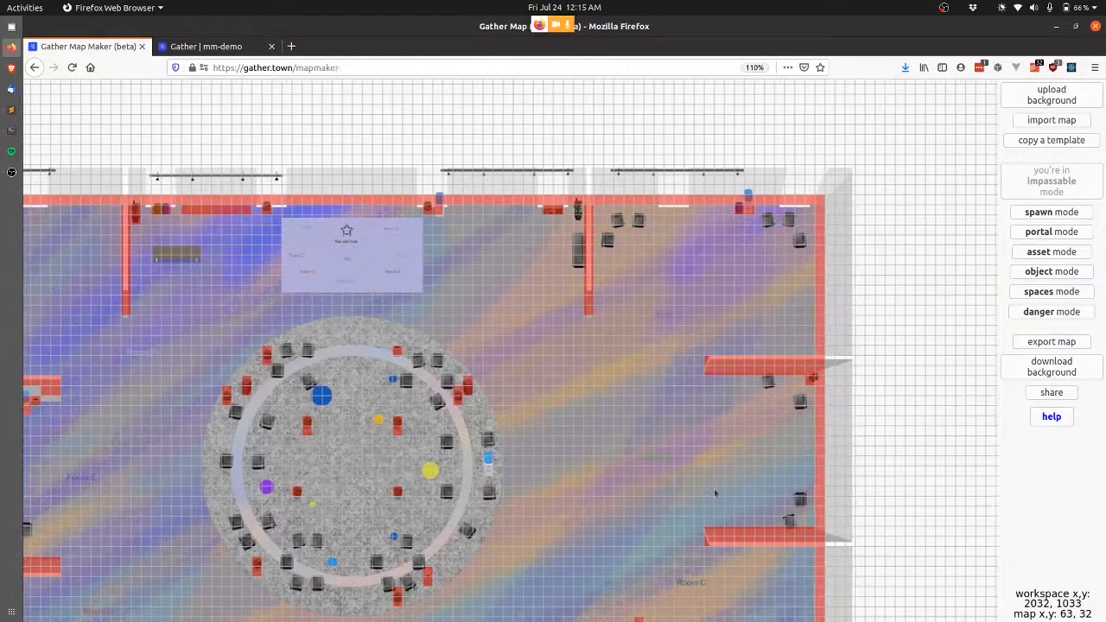
scroll(714, 493, down, 2)
scroll(714, 493, left, 4)
scroll(715, 494, up, 2)
scroll(714, 493, right, 1)
scroll(714, 493, right, 4)
scroll(714, 493, down, 1)
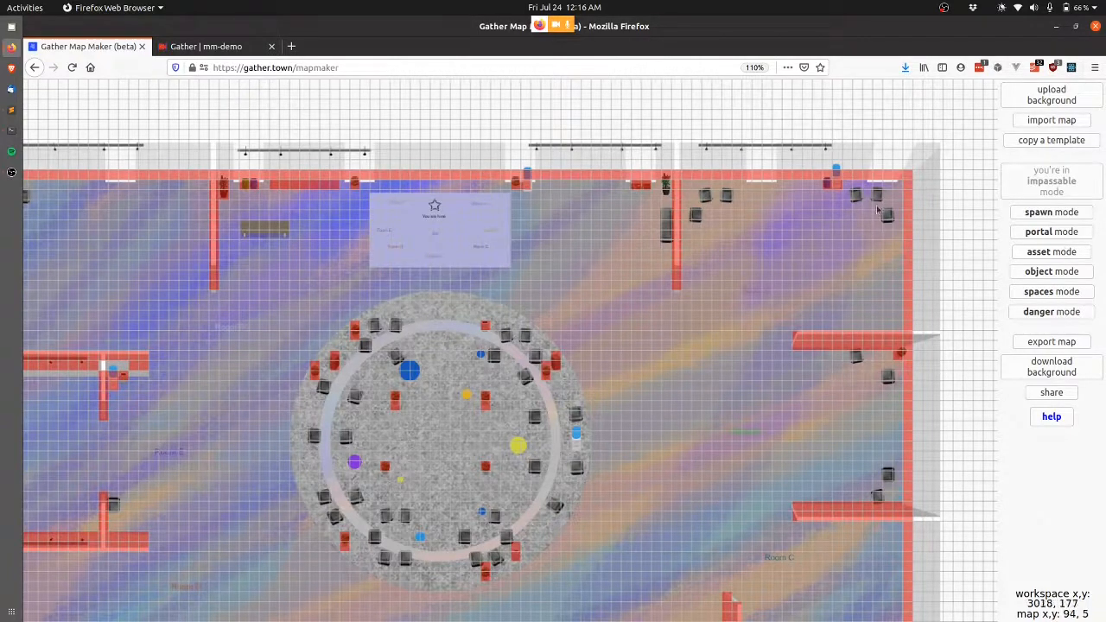
scroll(558, 313, left, 4)
scroll(558, 313, right, 2)
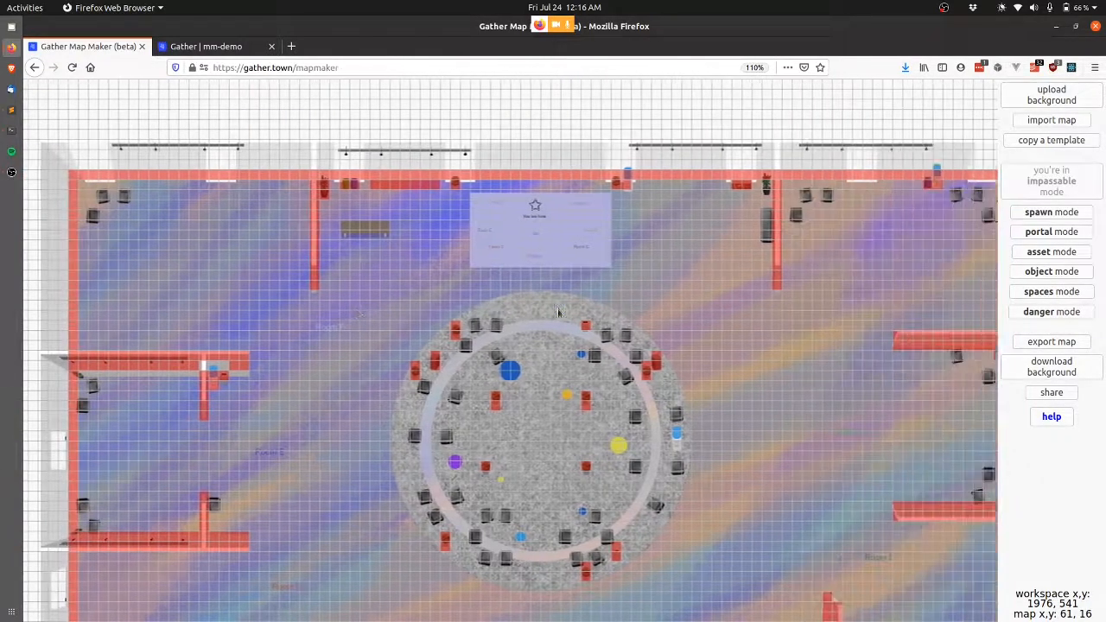
scroll(557, 313, right, 4)
scroll(557, 313, left, 4)
scroll(558, 313, right, 9)
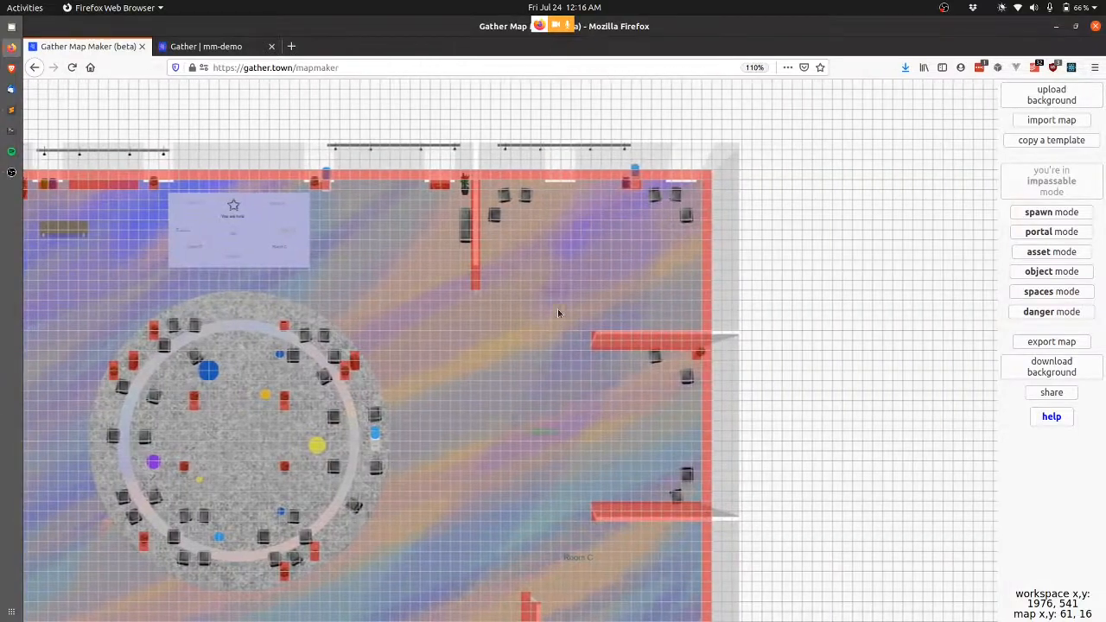
scroll(745, 264, up, 5)
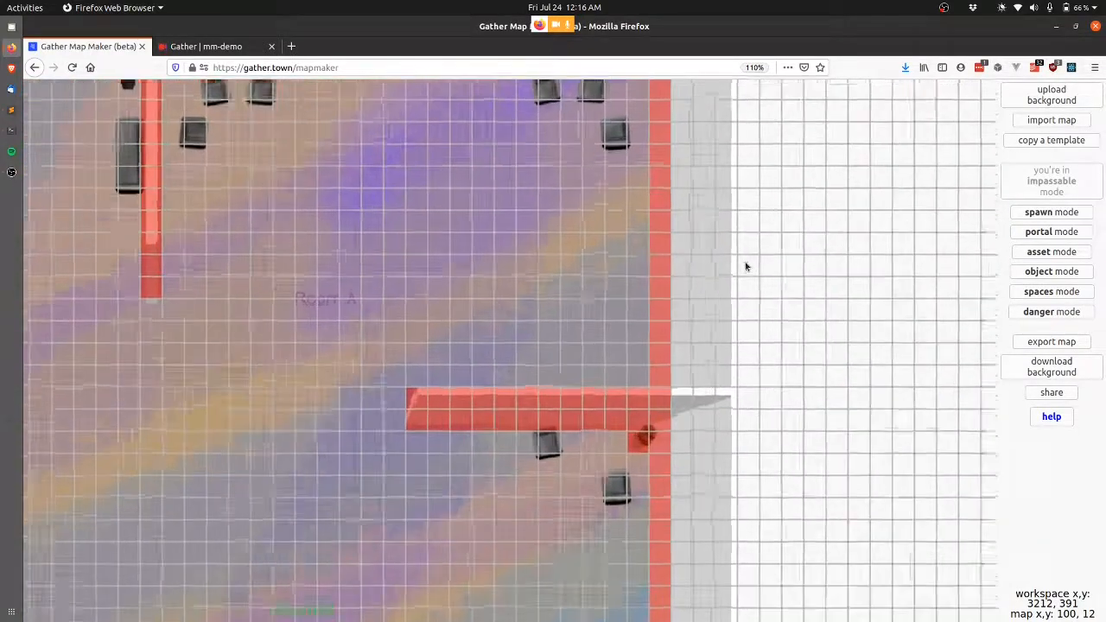
scroll(745, 266, down, 2)
scroll(746, 266, up, 2)
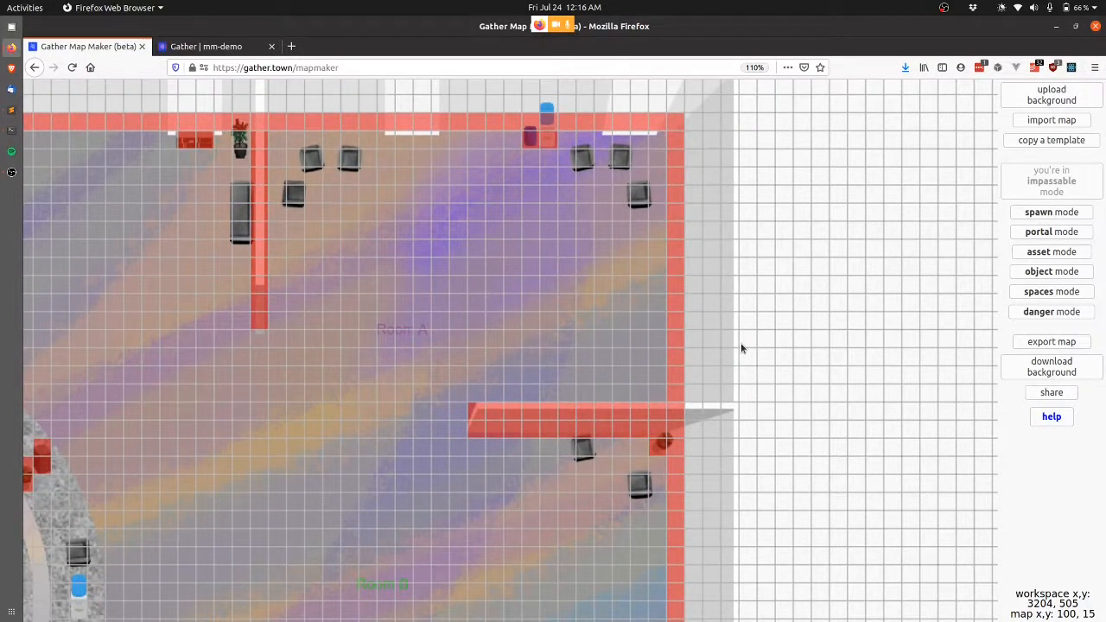
scroll(741, 345, down, 9)
scroll(741, 344, up, 8)
scroll(741, 345, down, 3)
scroll(742, 348, up, 3)
scroll(742, 348, right, 2)
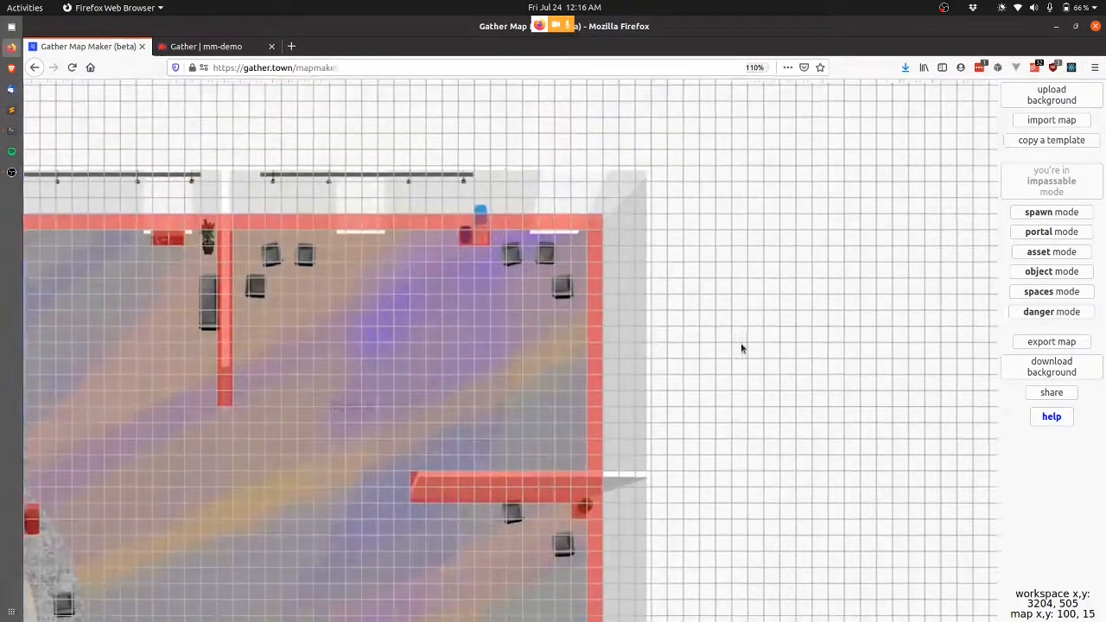
scroll(741, 349, left, 3)
scroll(741, 348, right, 2)
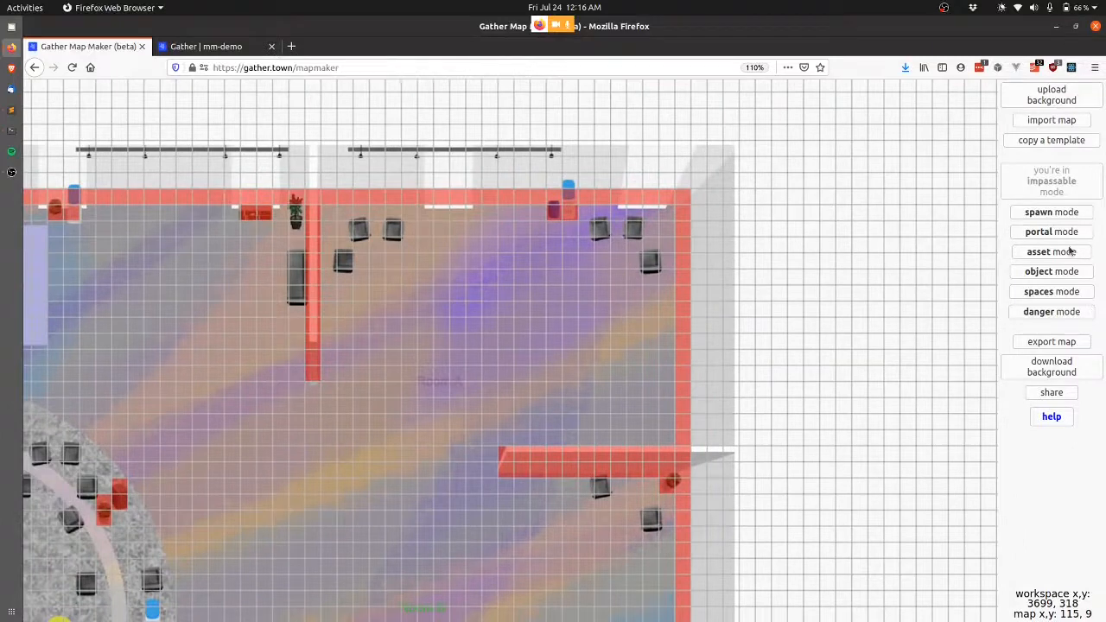
Place the black side door from recent assets at tile 97, 10 on Room A's right wall.
click(1070, 250)
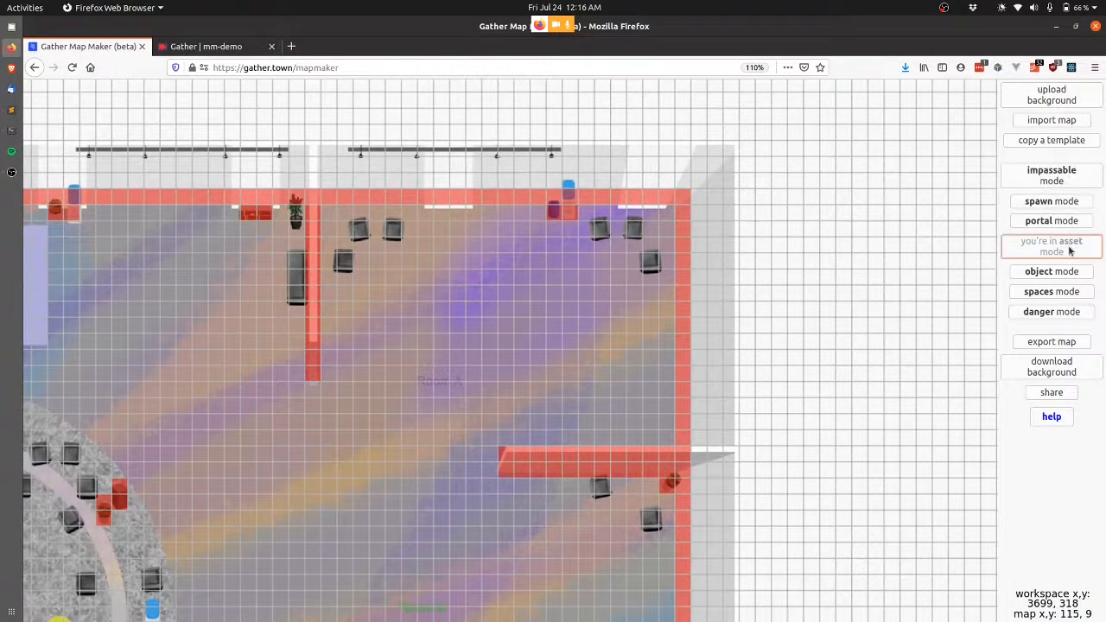
click(697, 309)
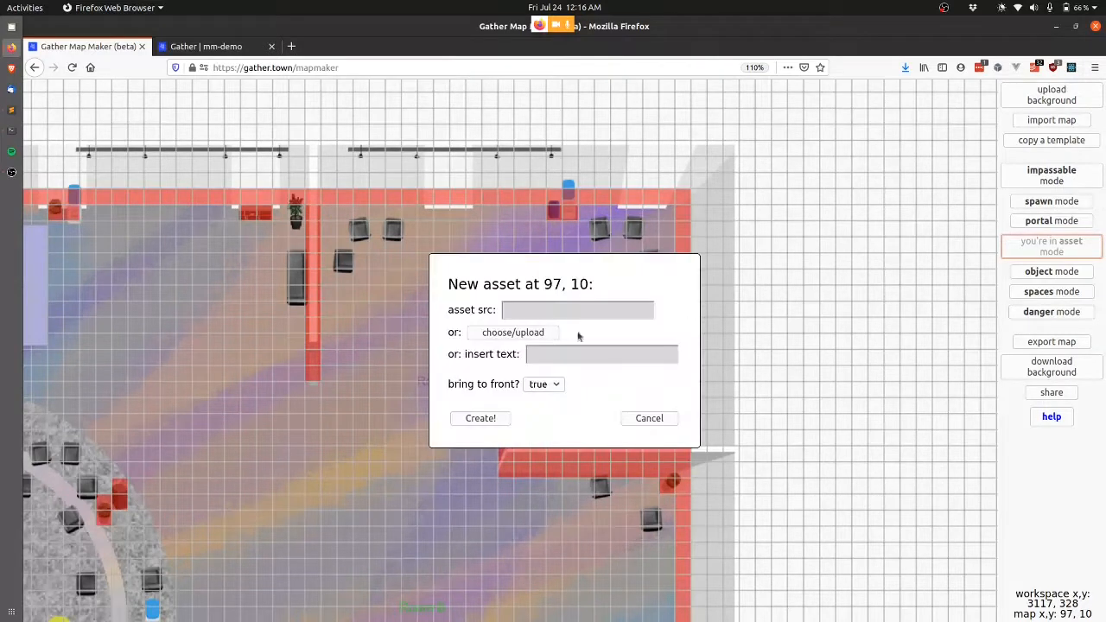
click(494, 336)
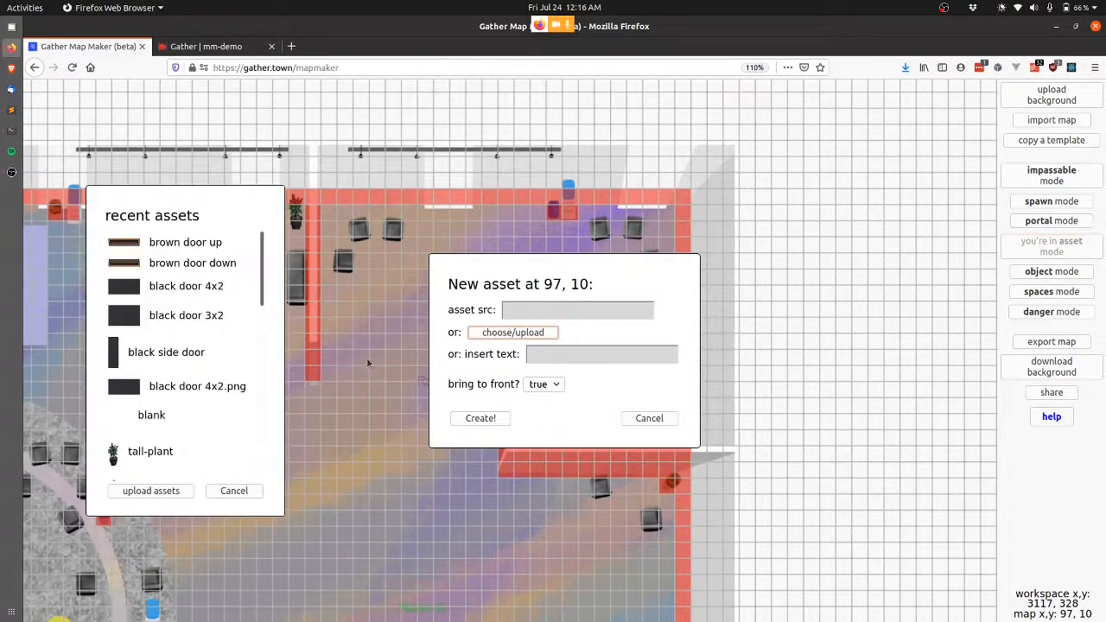
click(161, 353)
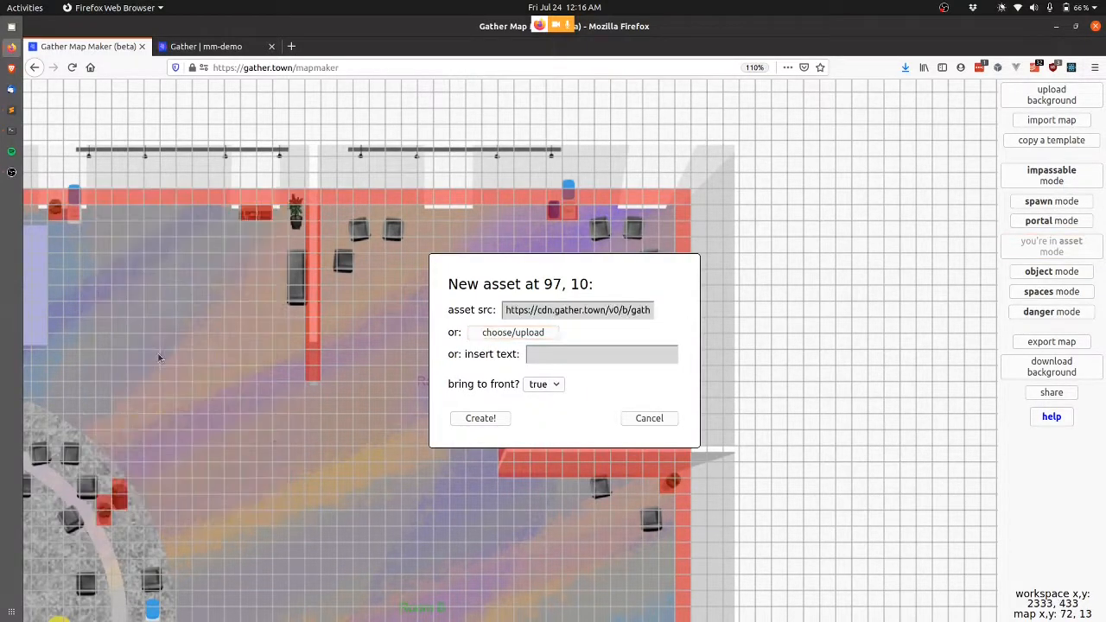
click(480, 419)
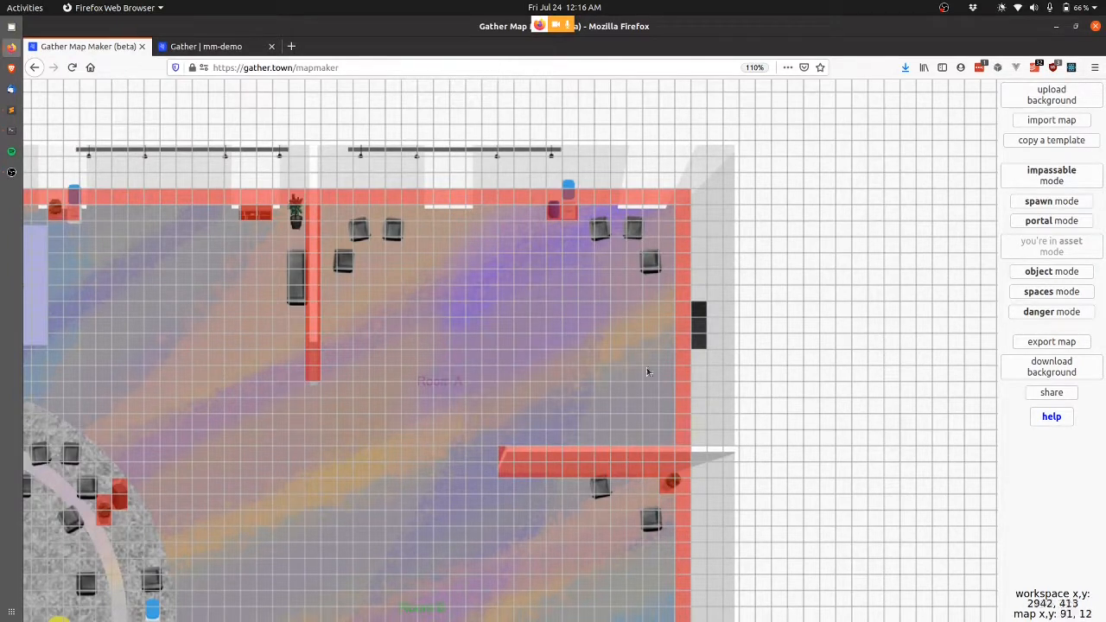
Remove the misplaced door and place the black side door one cell lower at 97, 11.
click(700, 311)
click(700, 324)
click(510, 336)
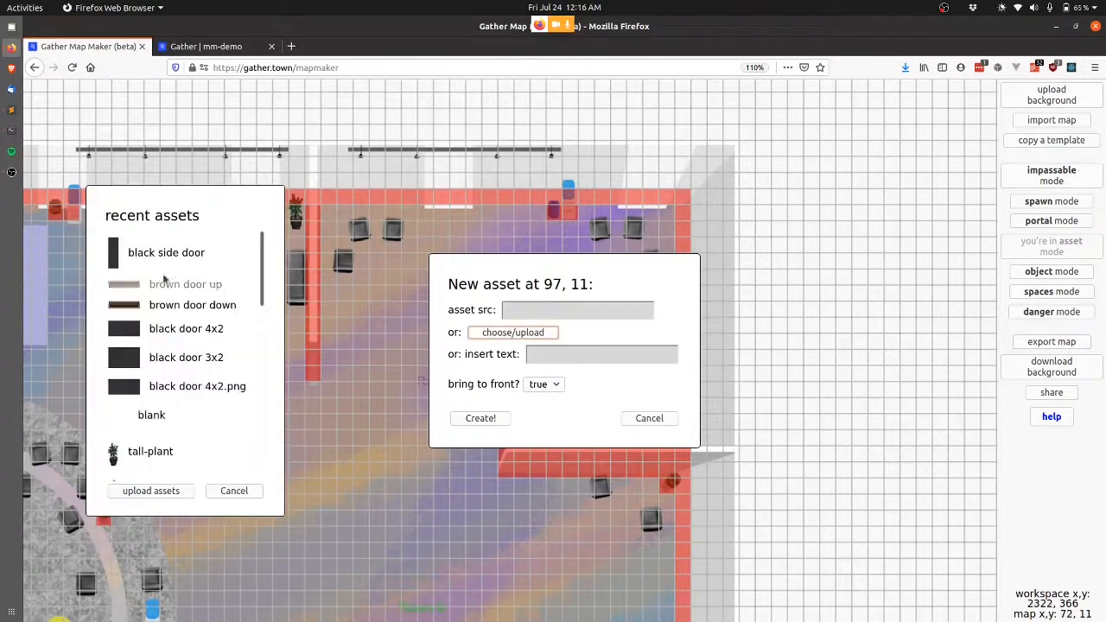
click(139, 251)
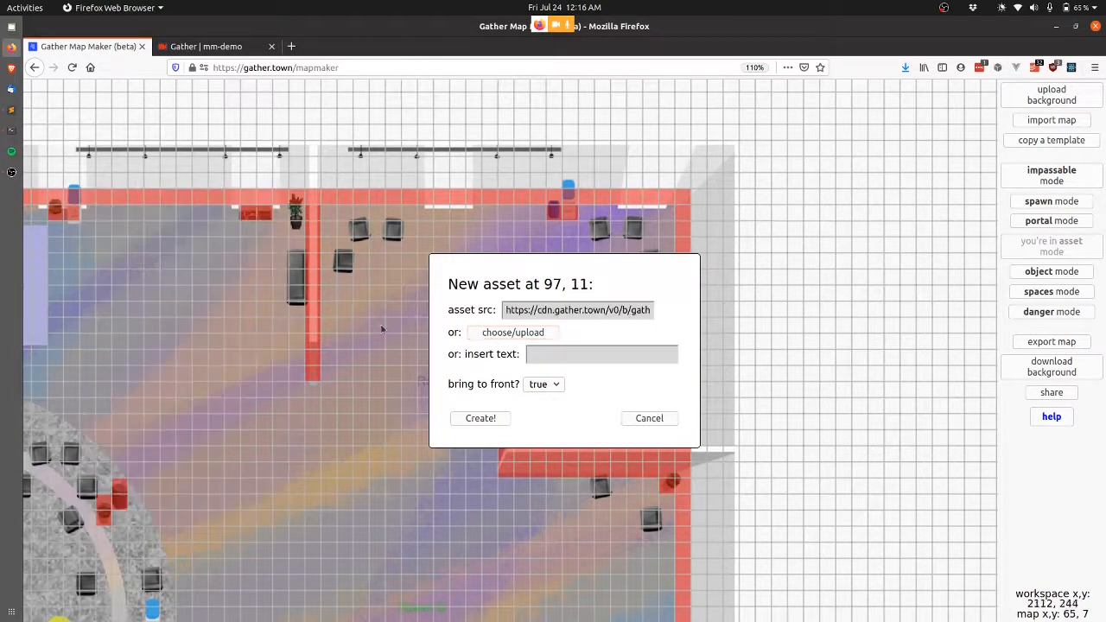
click(466, 418)
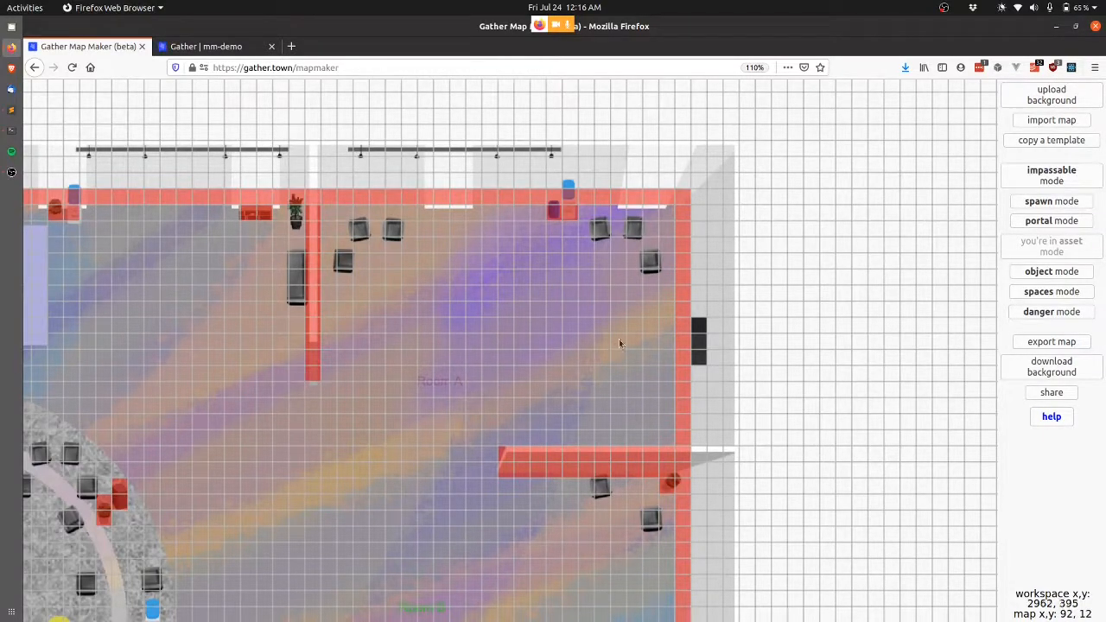
scroll(619, 343, up, 5)
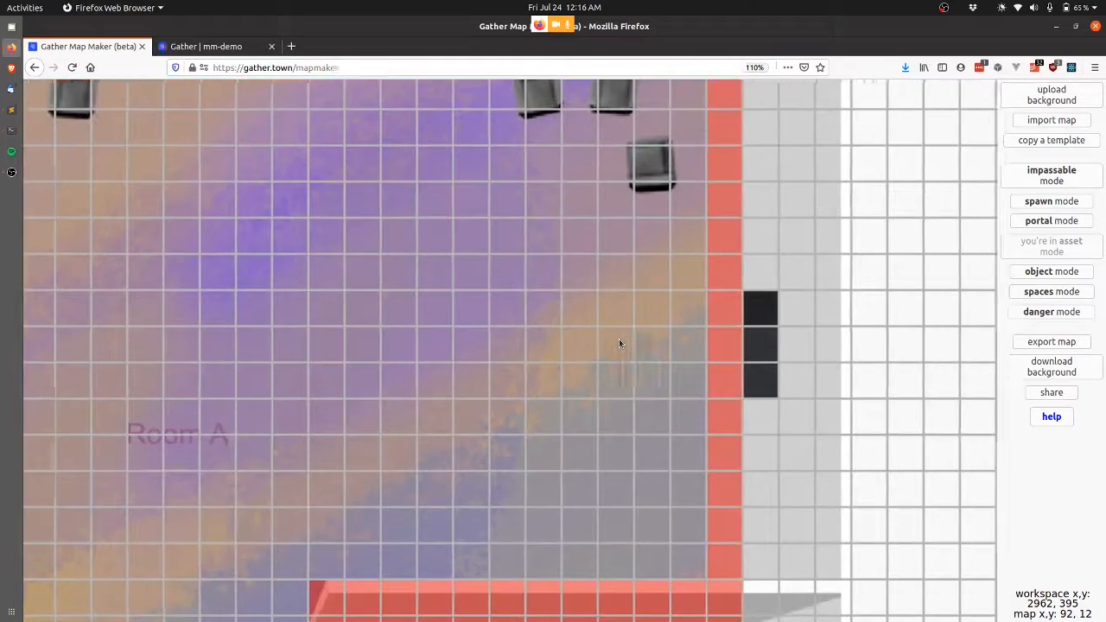
Add a 'poster room 1 -->' text label at cell 91, 12.
click(485, 343)
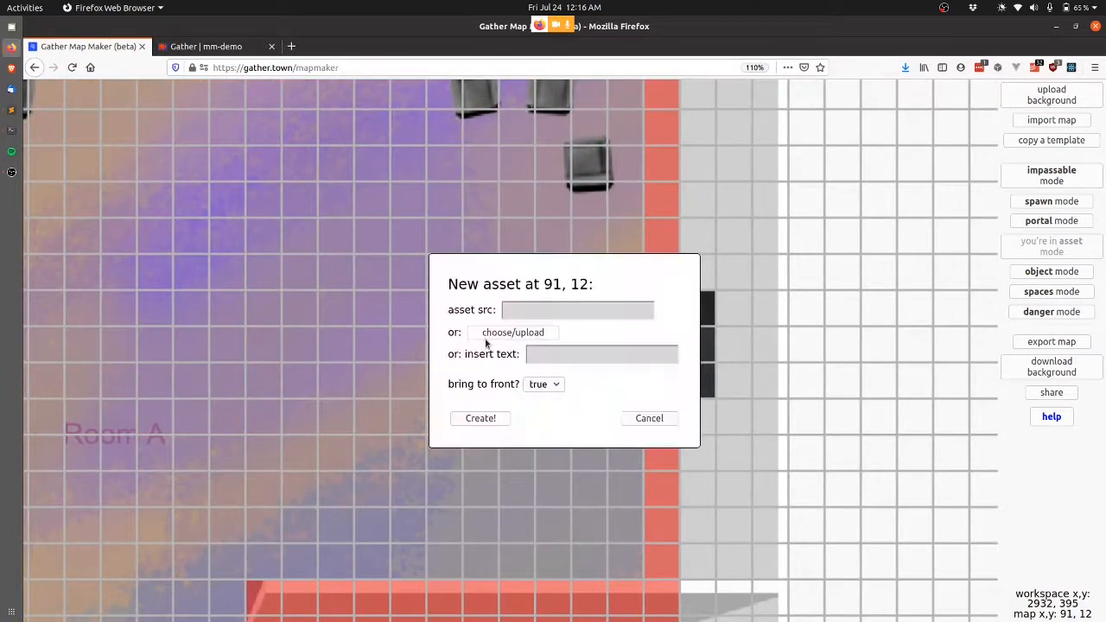
click(567, 354)
text(poster room 1 -->)
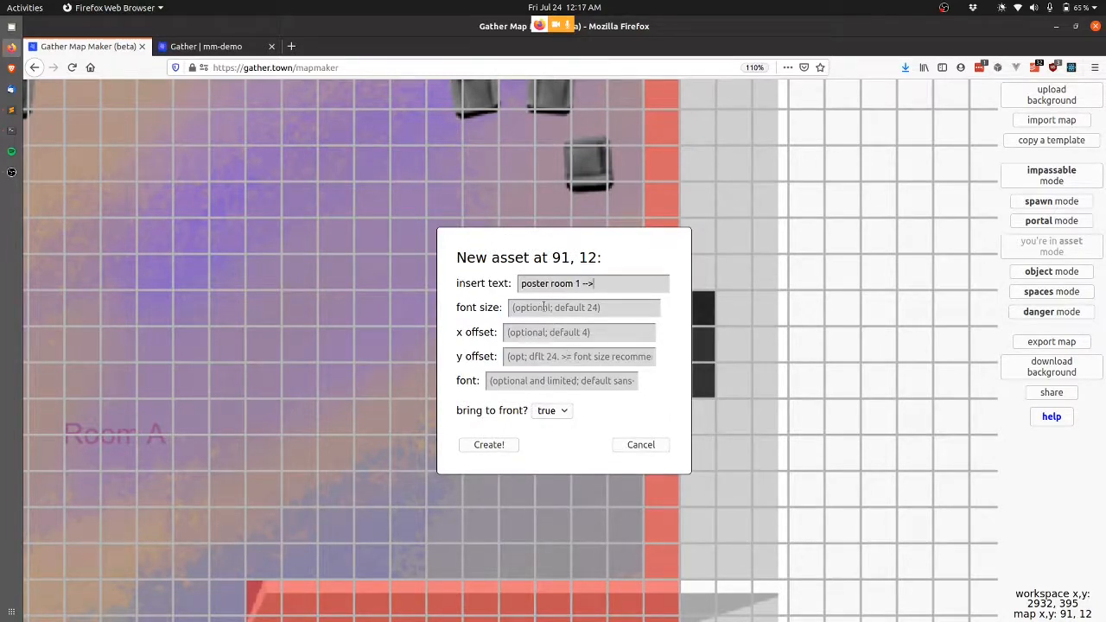
click(489, 445)
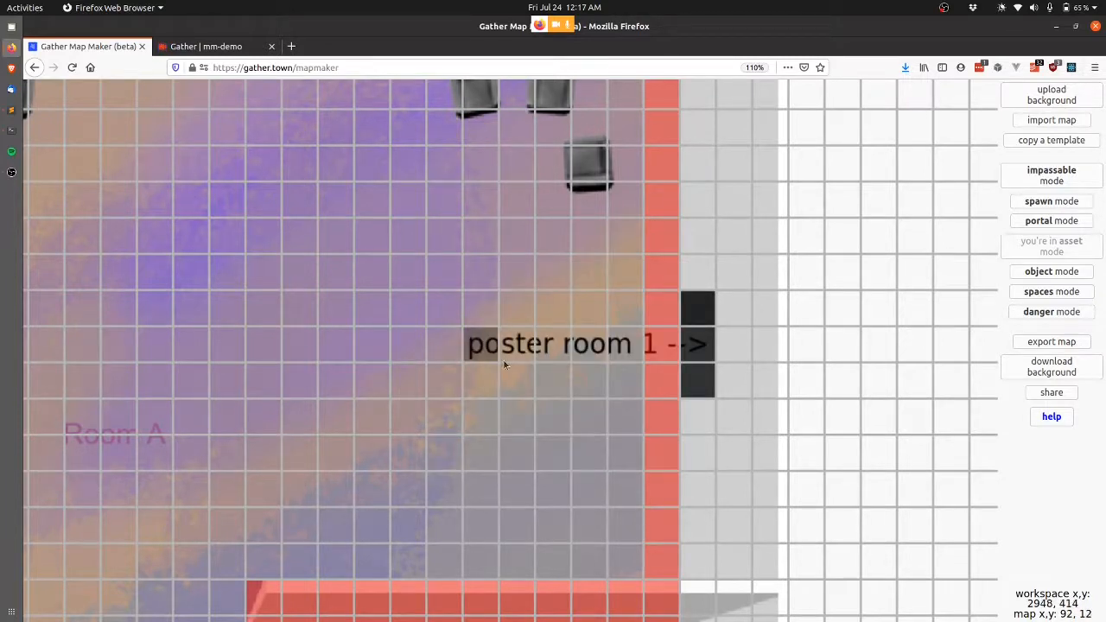
Remove that label and re-add 'poster room 1 -->' further left at 86, 12 beside the door.
click(484, 347)
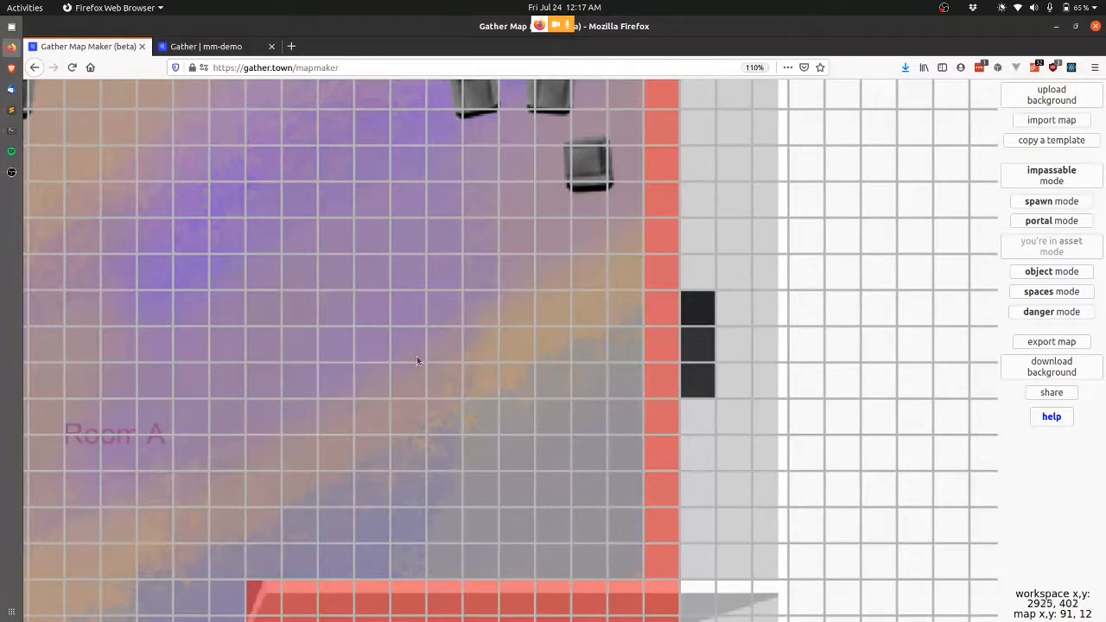
click(301, 344)
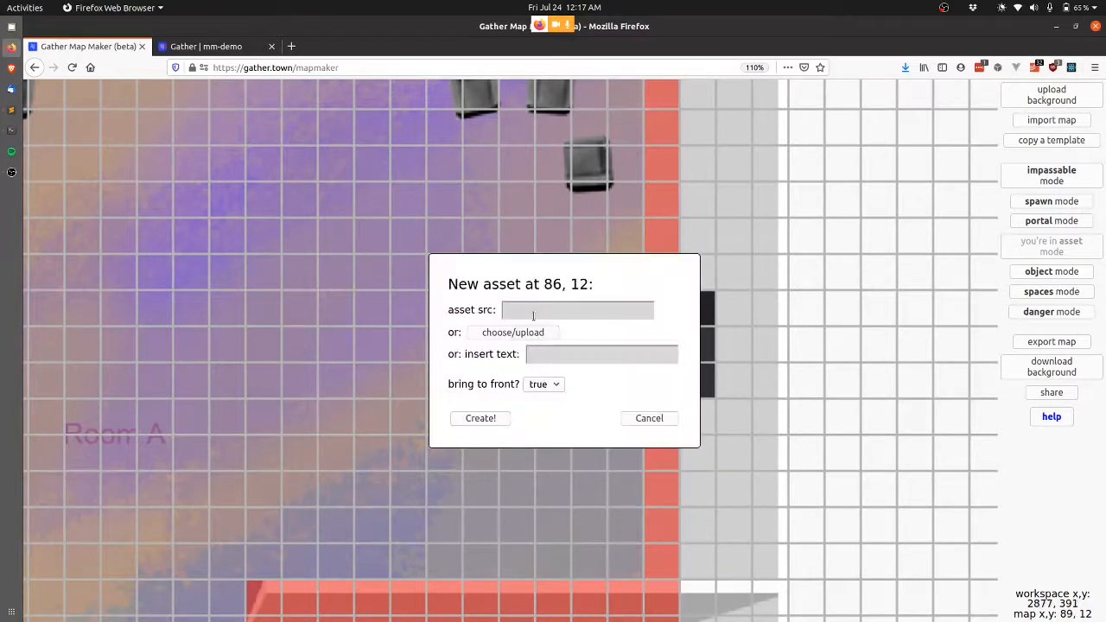
text(poster room 1 -->)
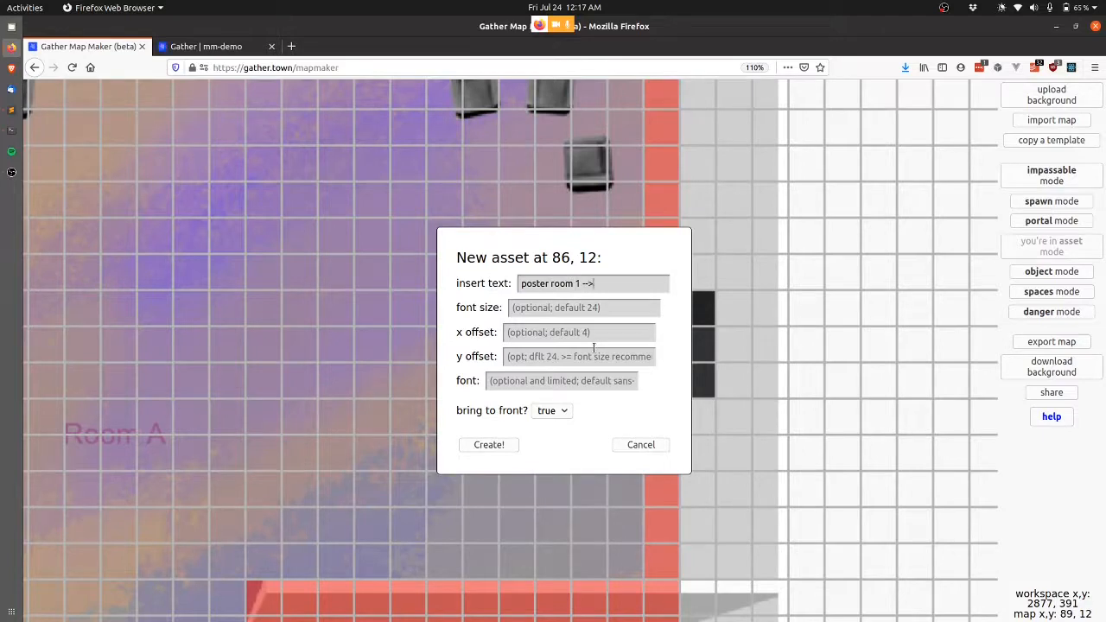
click(489, 444)
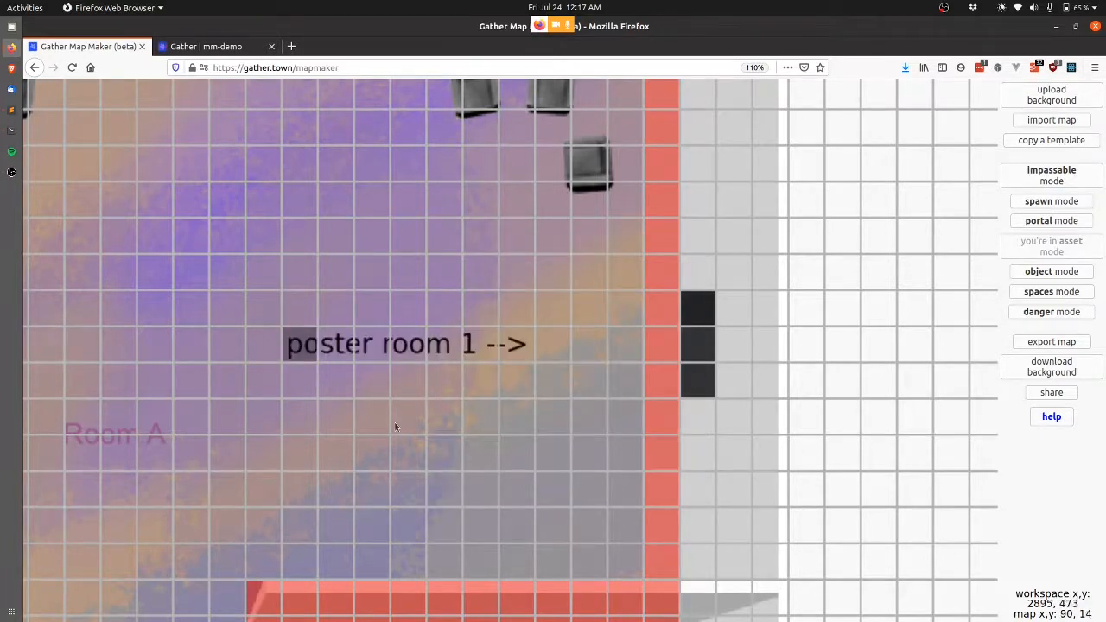
scroll(567, 377, down, 3)
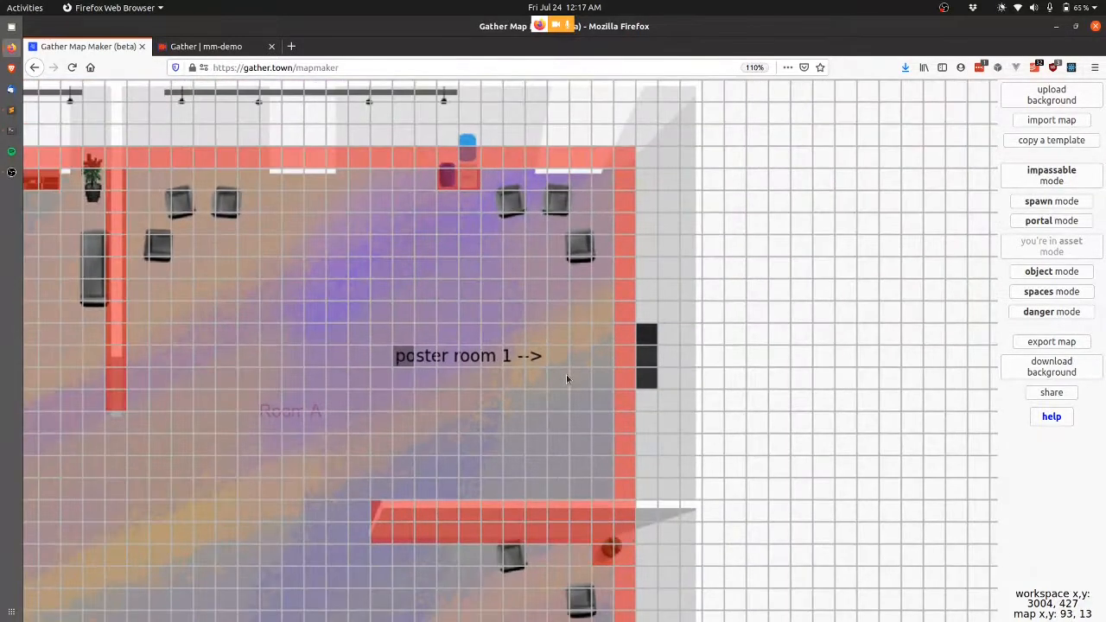
scroll(567, 379, left, 3)
scroll(567, 378, right, 3)
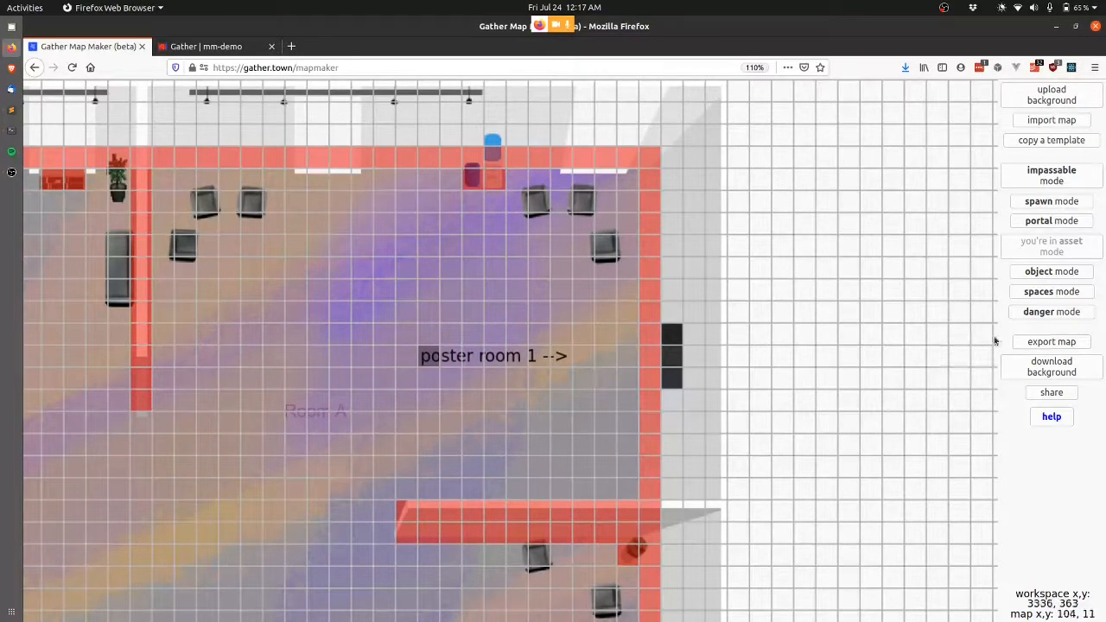
Export the map, updating the saved version with these edits.
click(1050, 343)
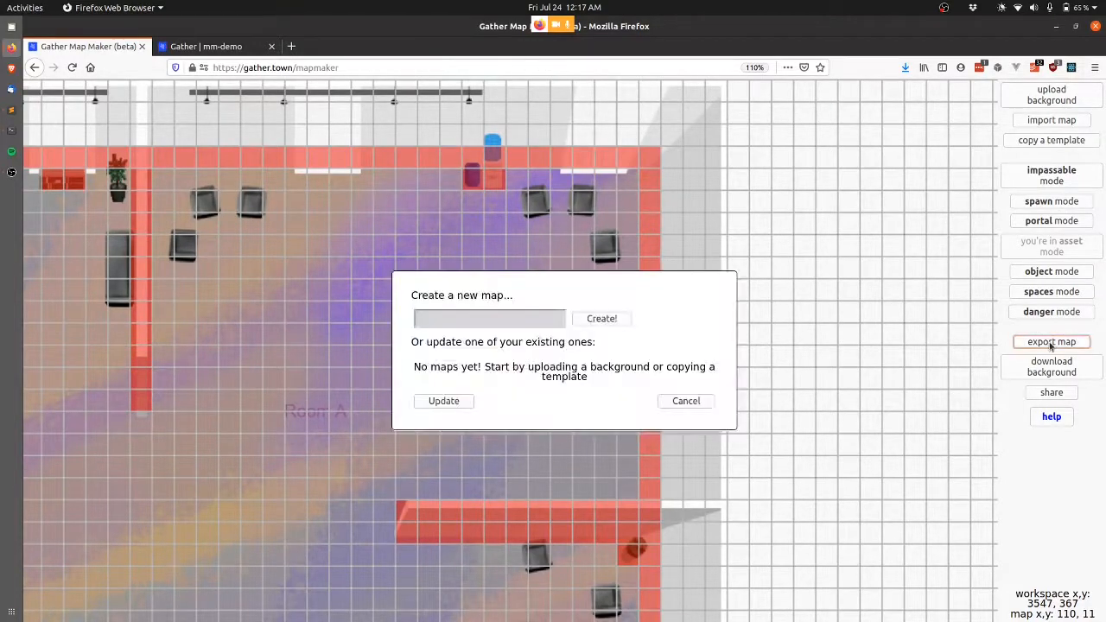
click(477, 509)
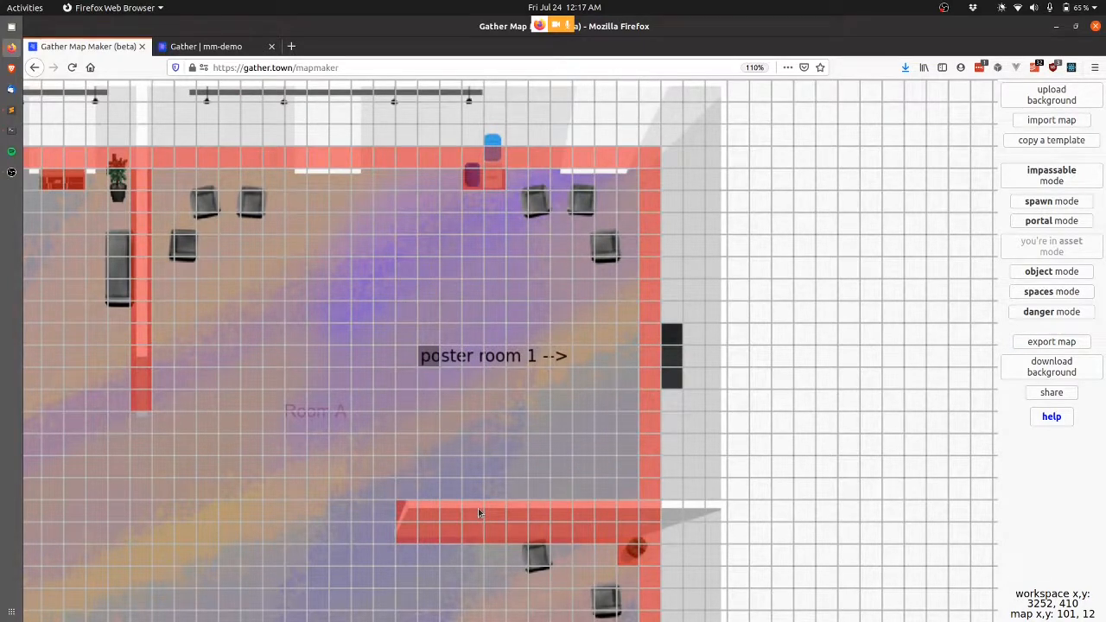
key(Return)
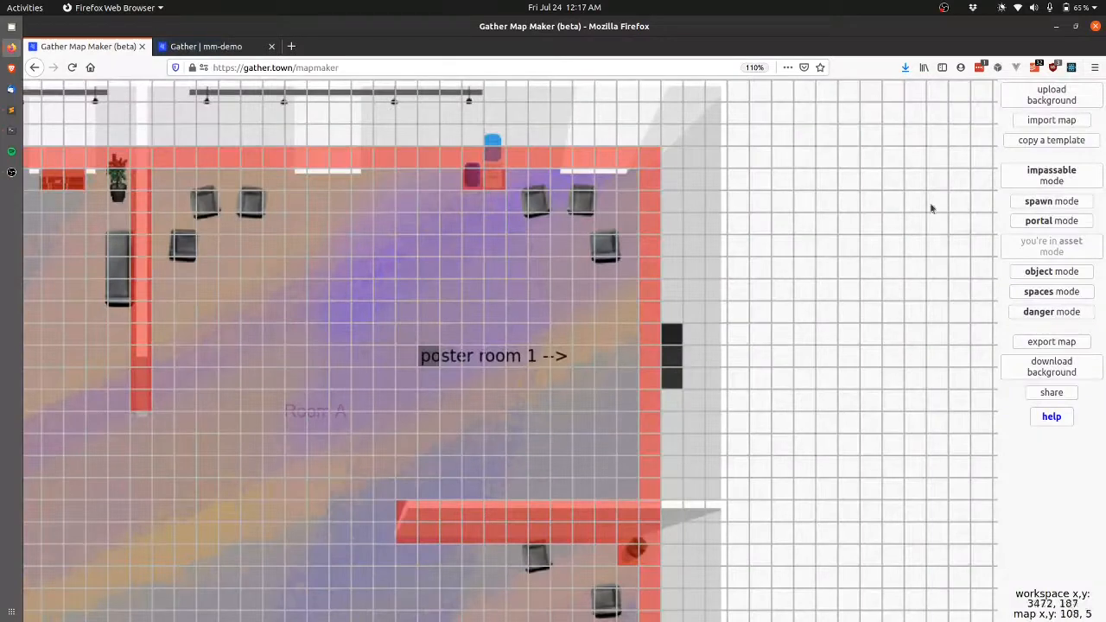
Copy the poster-room-small template as demo-poster-room-small.
click(1061, 140)
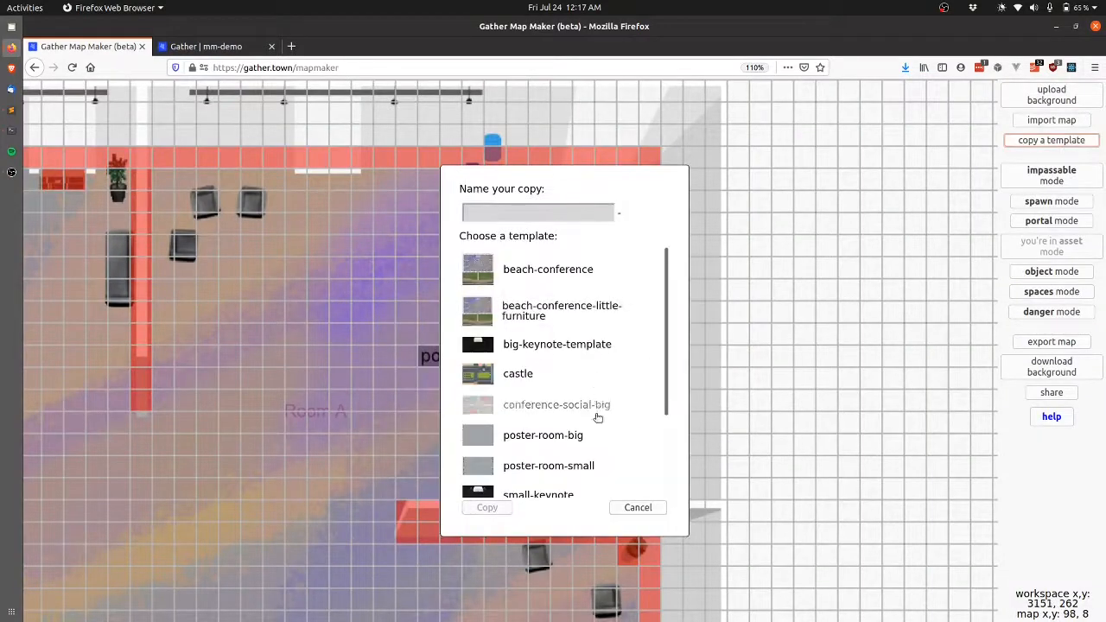
click(526, 464)
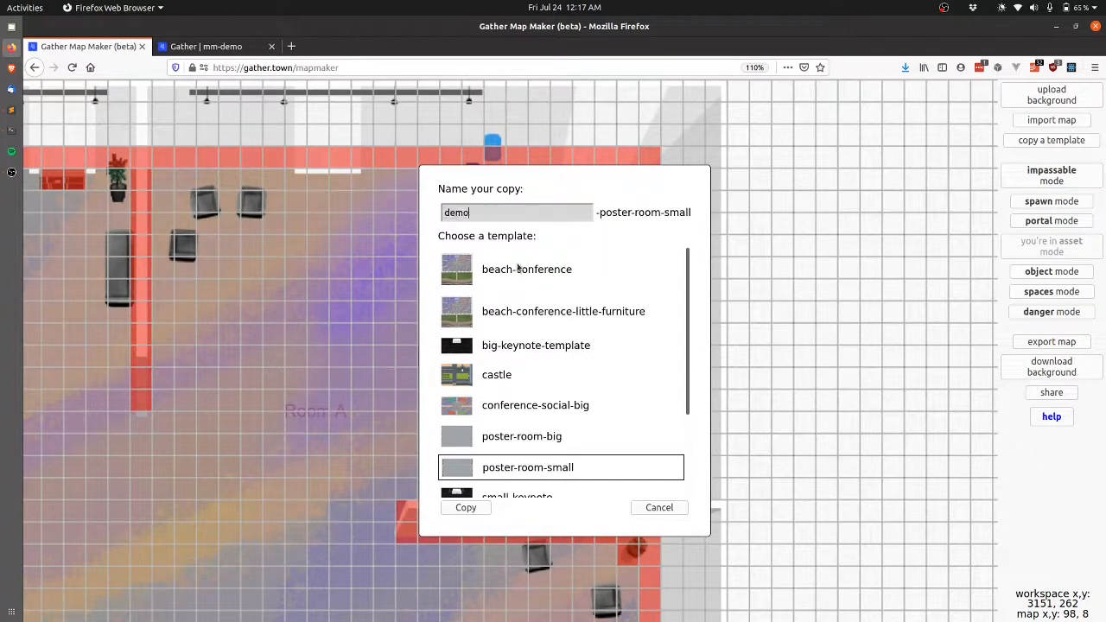
click(466, 509)
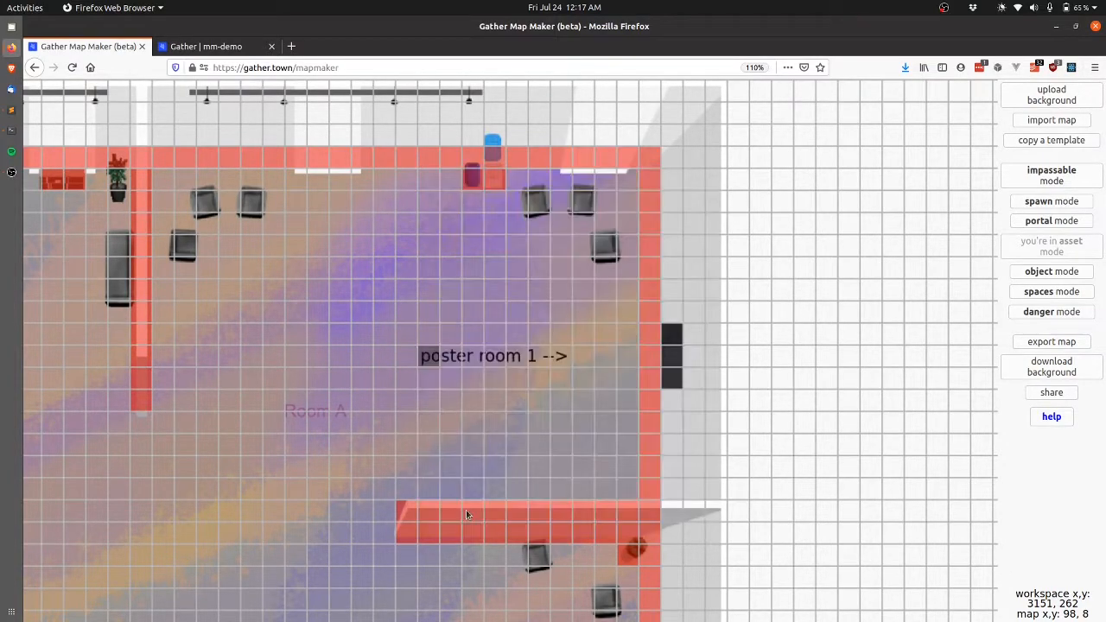
key(Return)
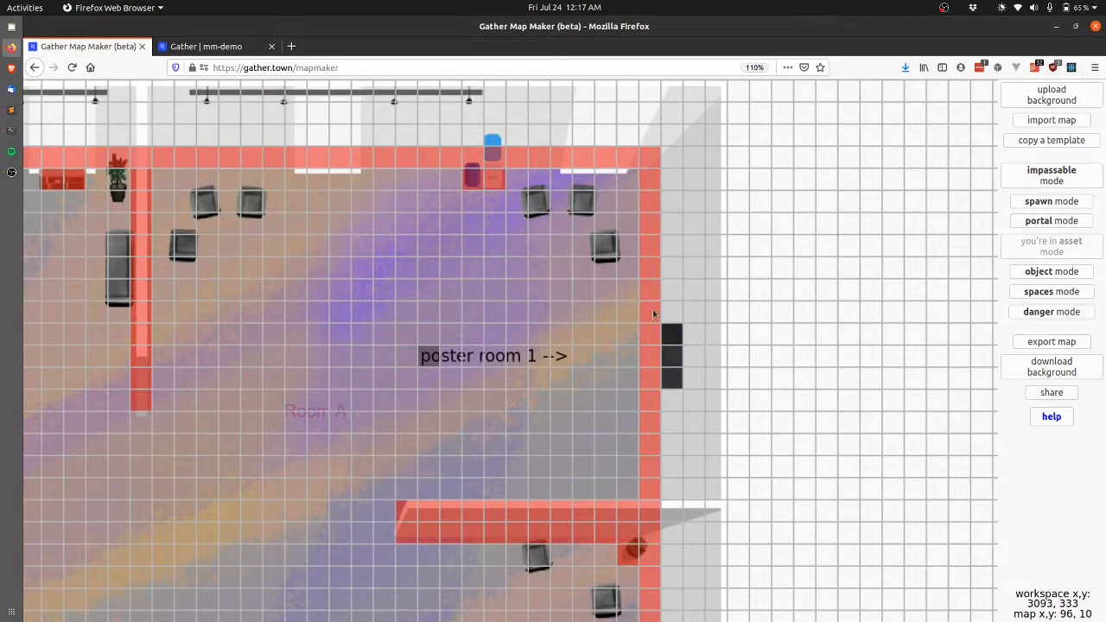
Make the three wall tiles at column 96 walkable to open a gap beside poster room 1.
scroll(657, 356, left, 1)
scroll(657, 356, right, 1)
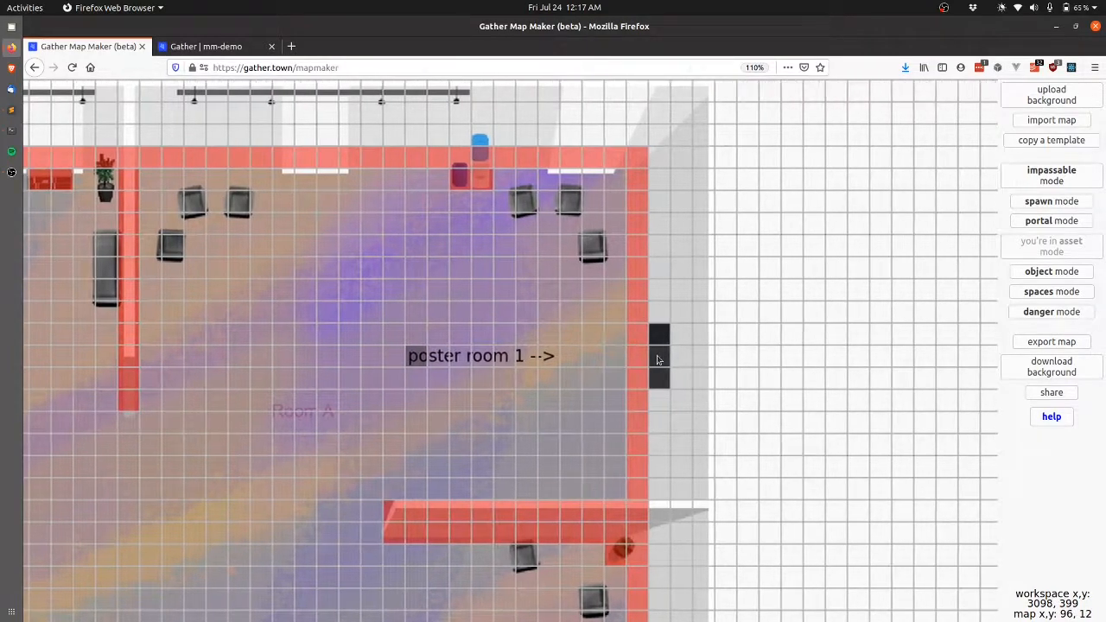
scroll(656, 360, up, 3)
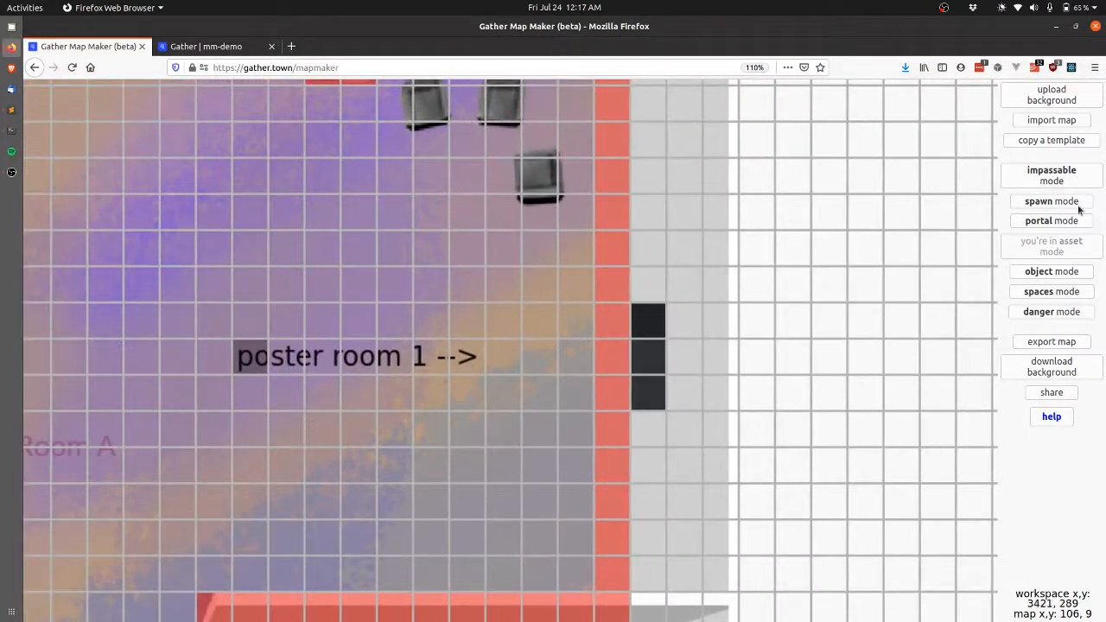
click(1085, 224)
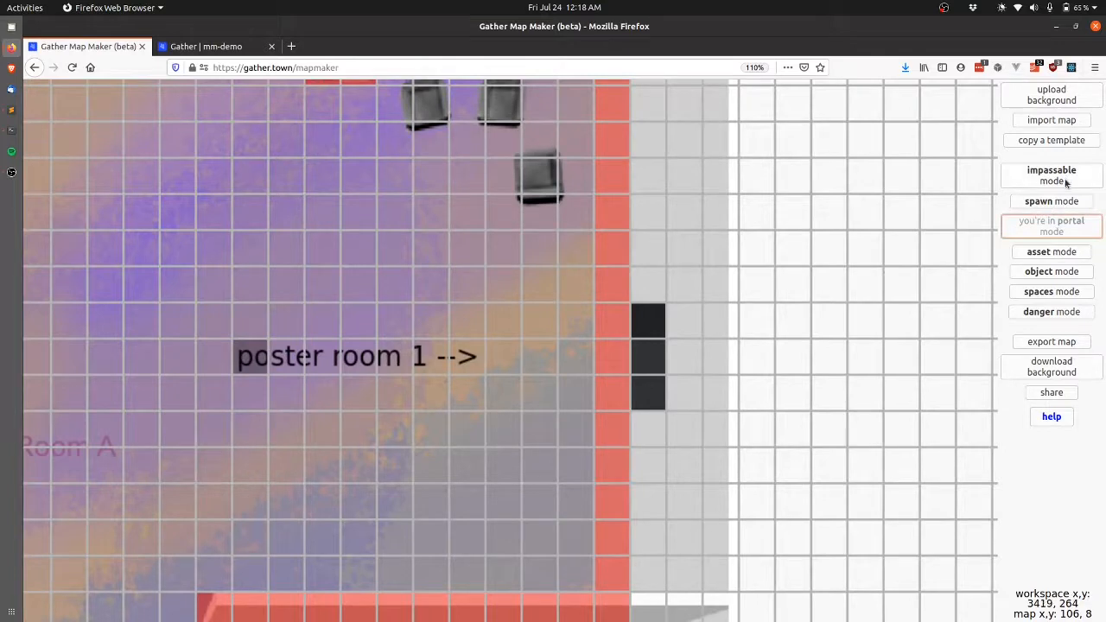
click(1067, 183)
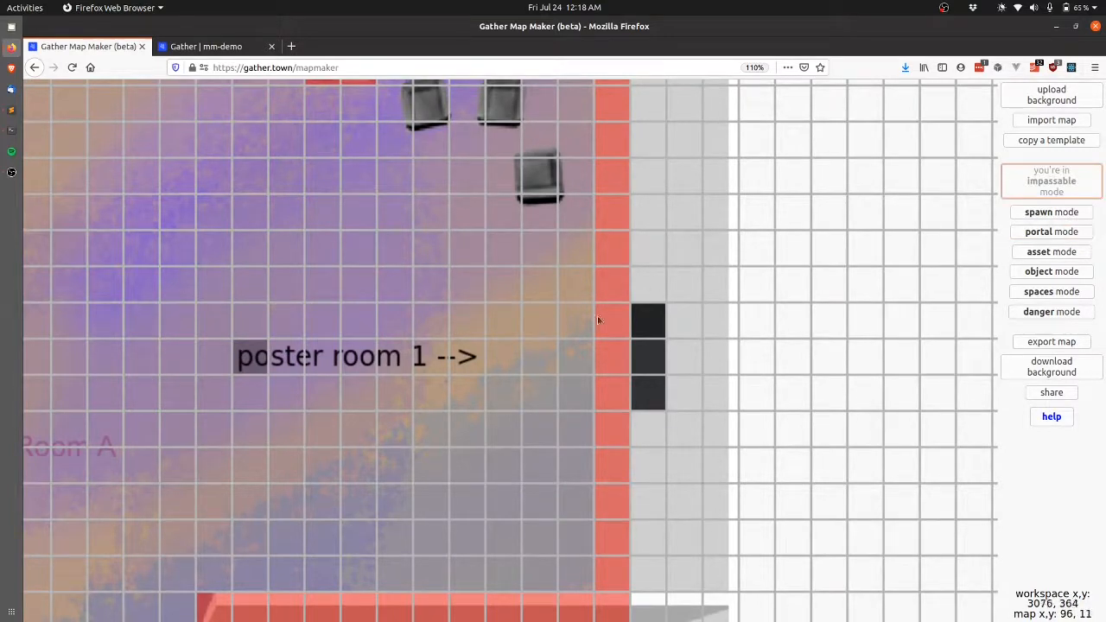
drag(619, 326, 616, 396)
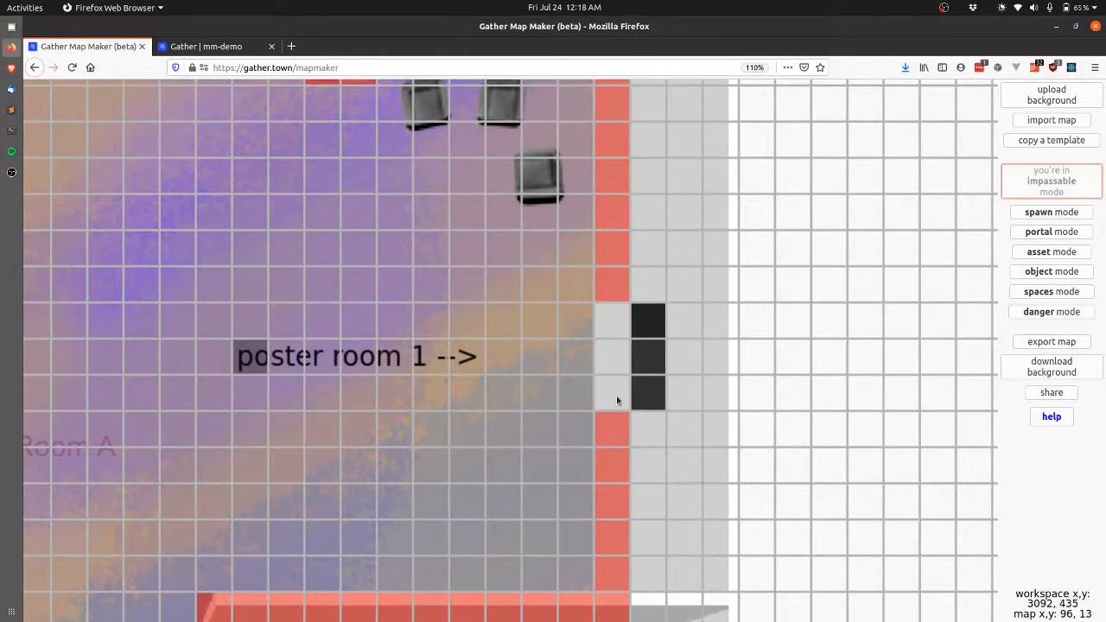
Place the black side door from recent assets in the gap at tile 96, 11.
click(1056, 251)
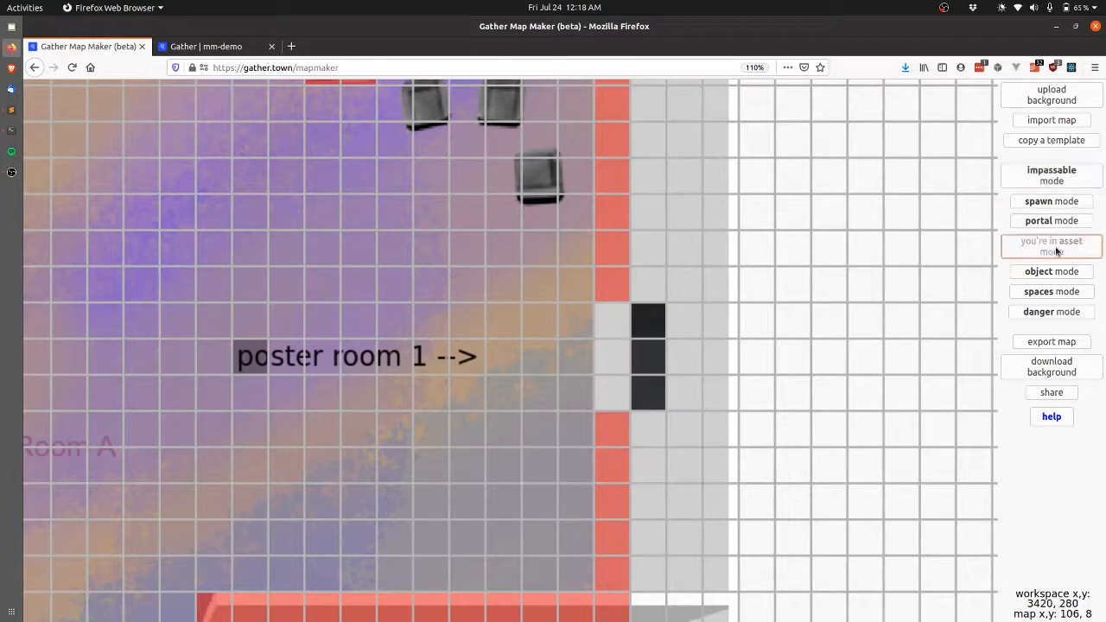
click(611, 327)
click(513, 331)
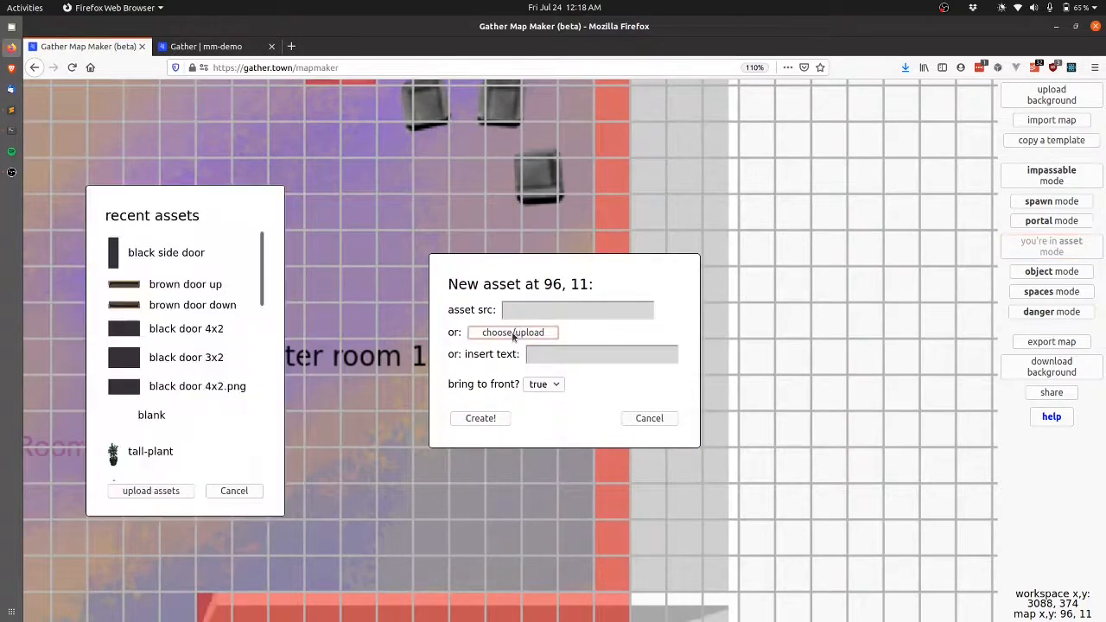
click(171, 253)
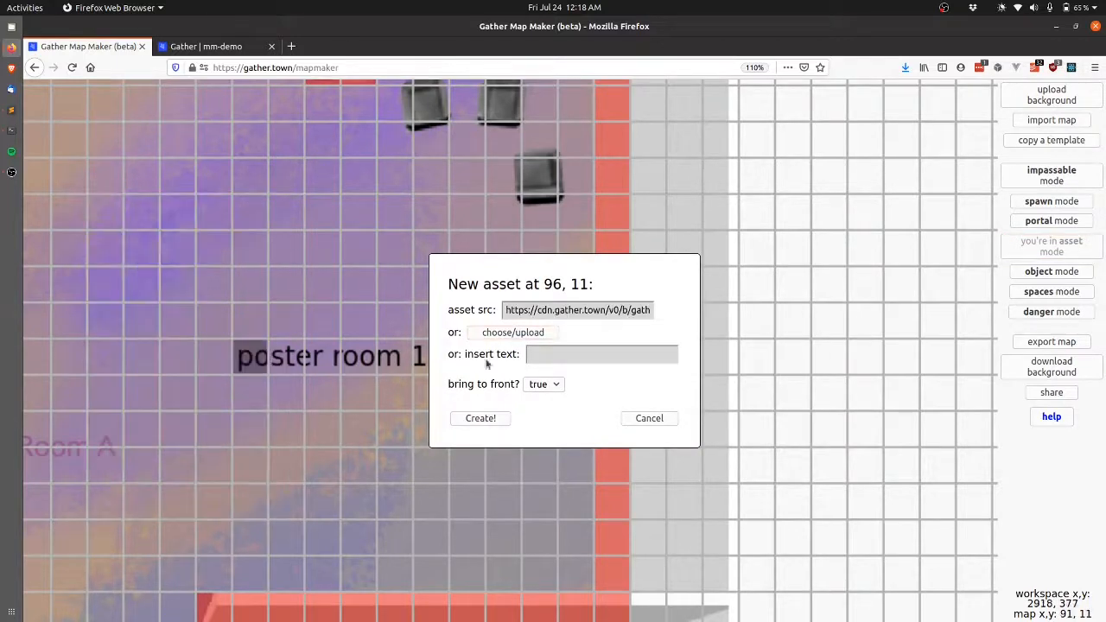
click(480, 418)
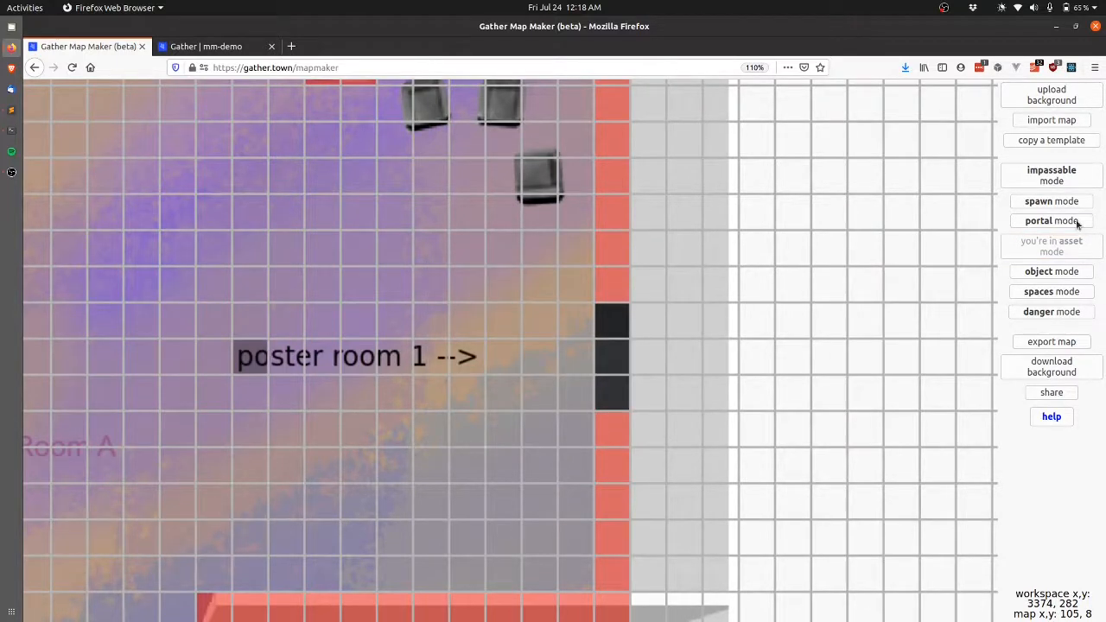
click(1076, 223)
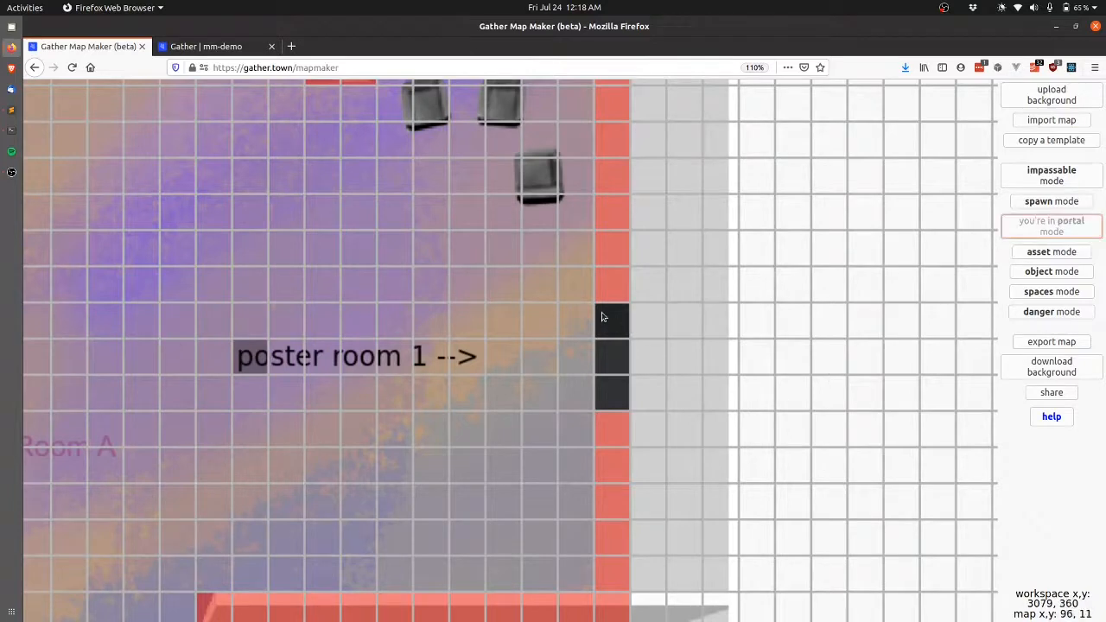
Make door tile 96, 11 a portal to demo-poster-room-small, arriving at (5, 5).
click(612, 335)
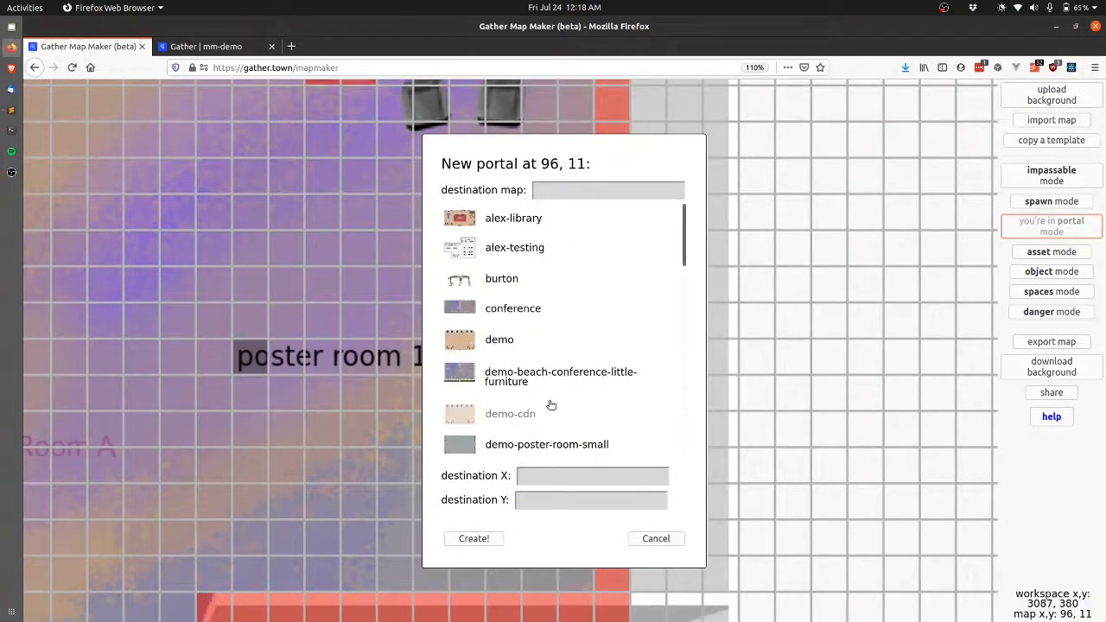
click(540, 444)
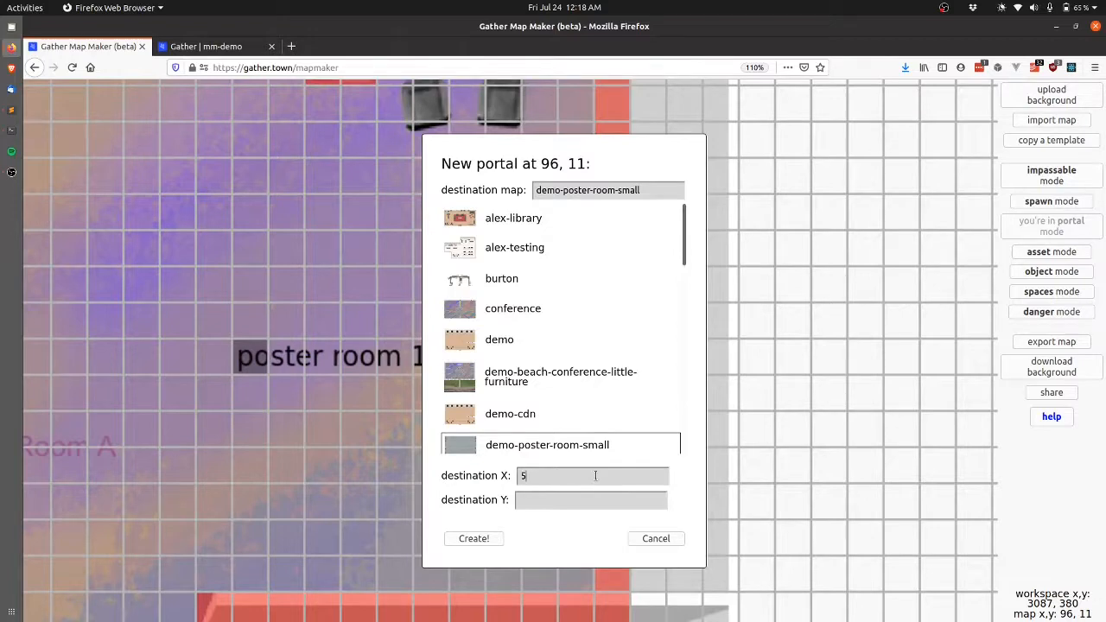
key(Tab)
text(5)
click(475, 538)
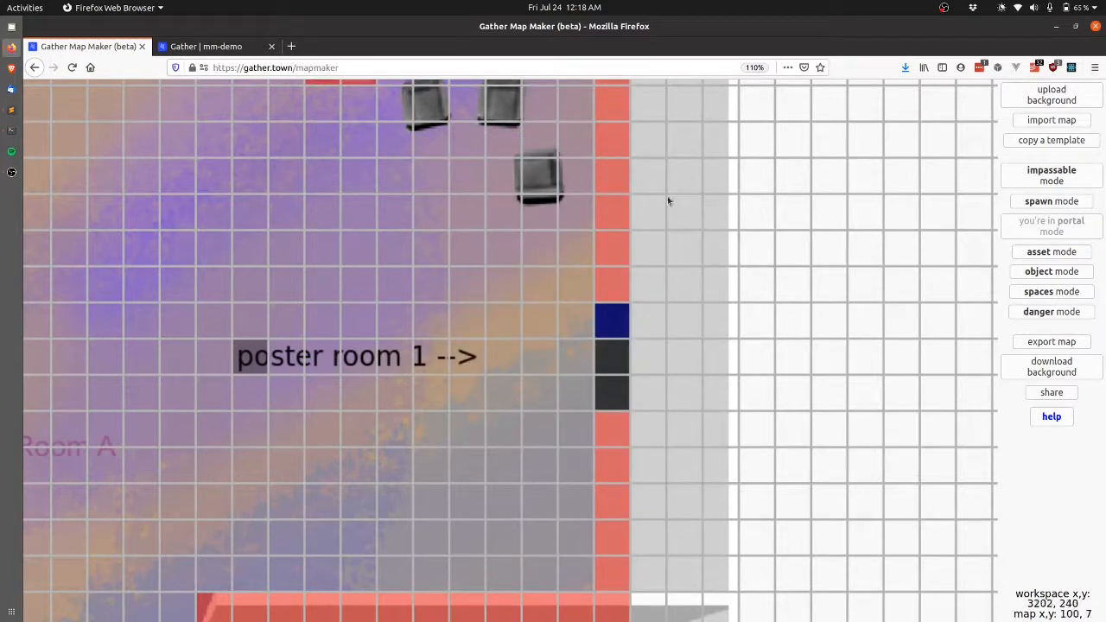
Export the map as an update to demo-beach-conference-little-furniture.
mouse_move(608, 335)
click(1051, 342)
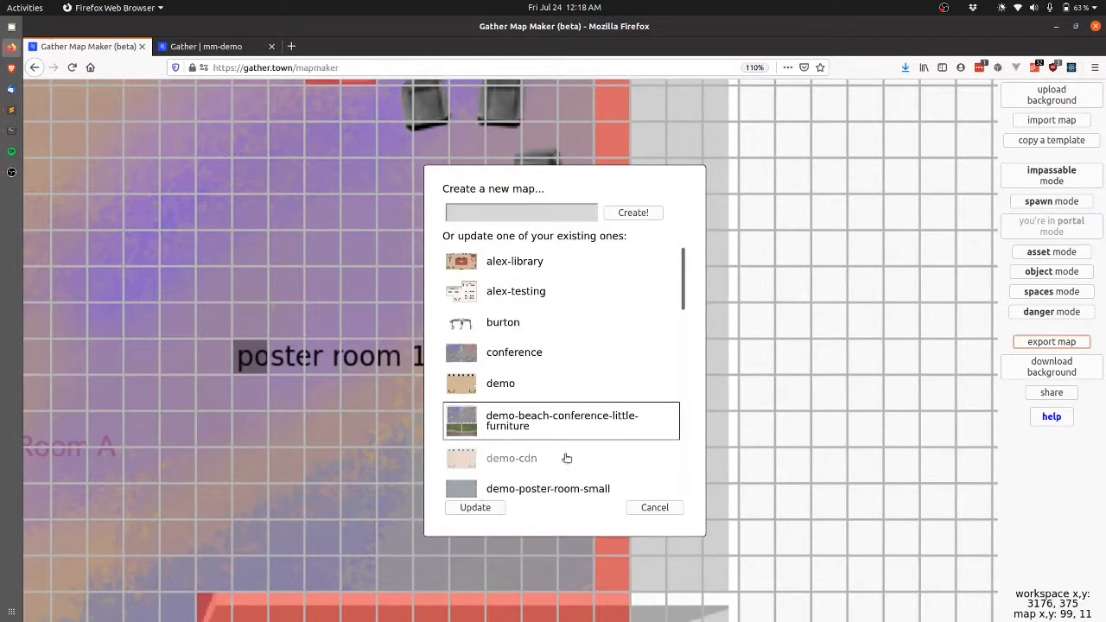
click(476, 507)
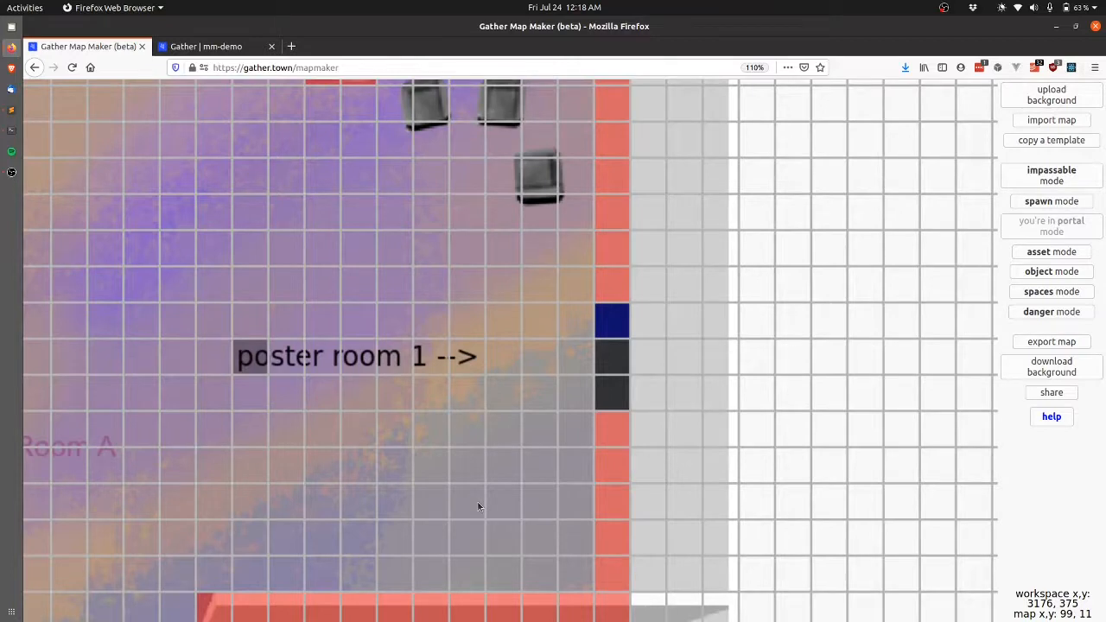
key(Return)
In the live mm-demo room, walk the avatar through the new door beside poster room 1.
key(ctrl+Tab)
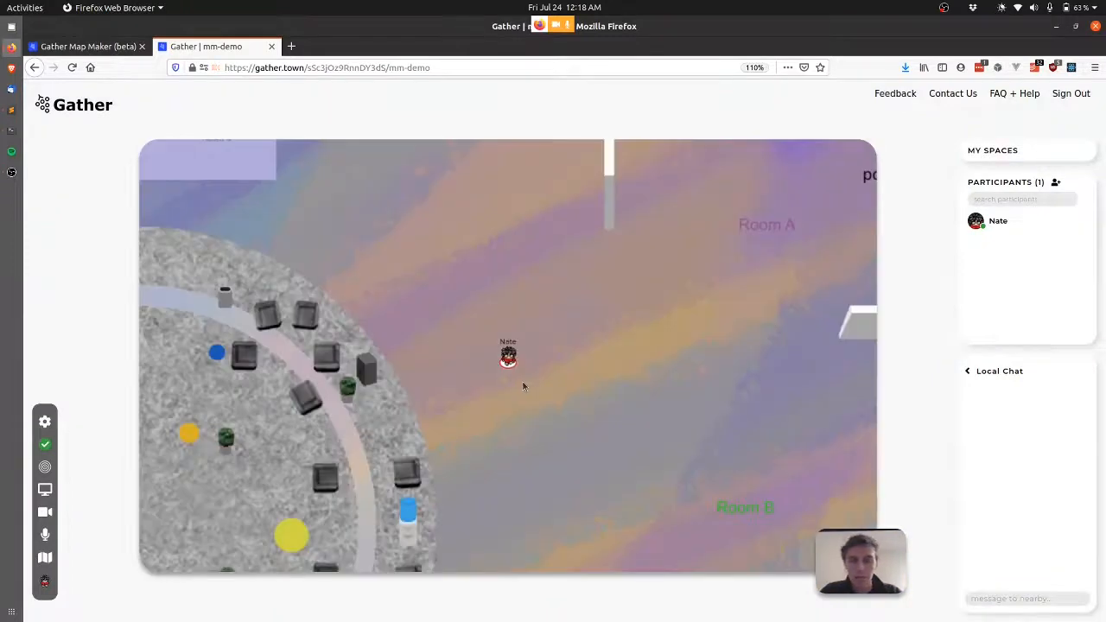
key(Right)
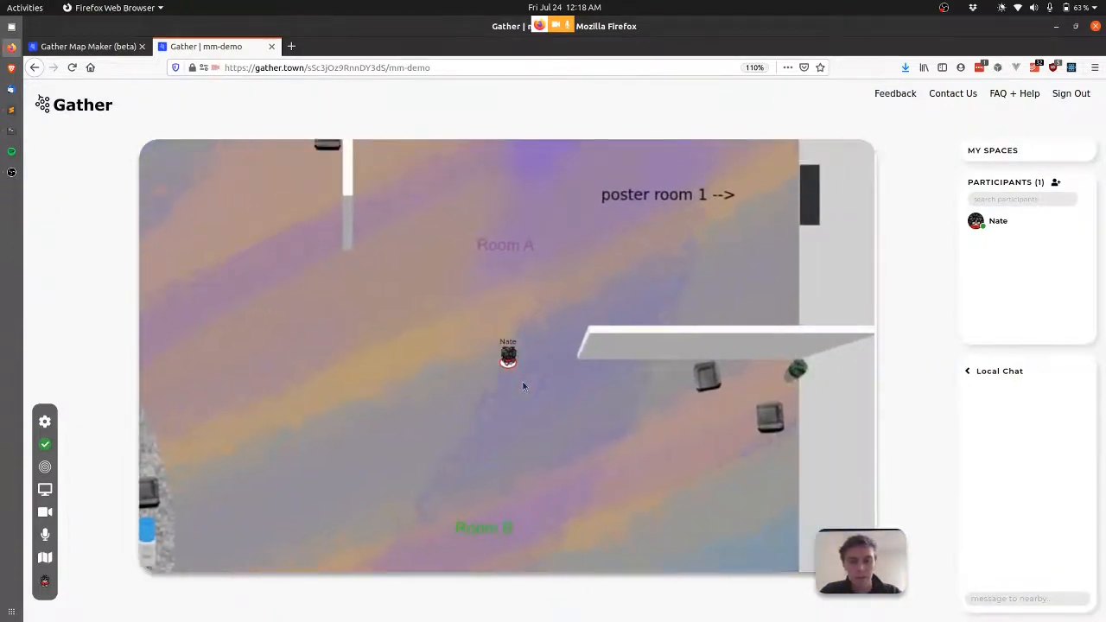
key(Up)
key(Right)
key(Up)
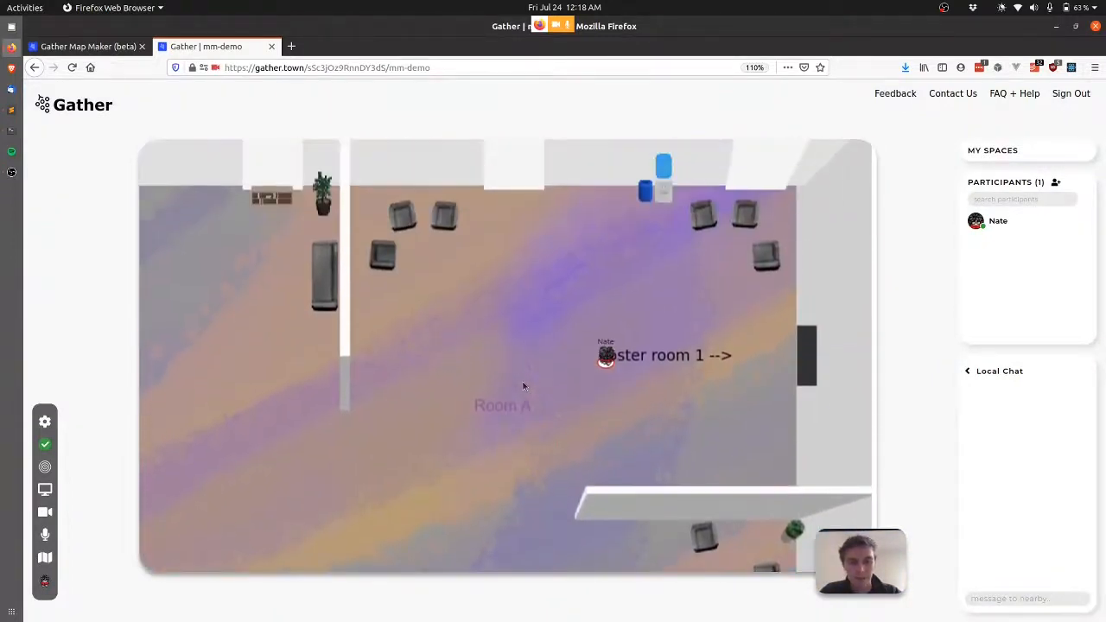
key(Right)
key(Up)
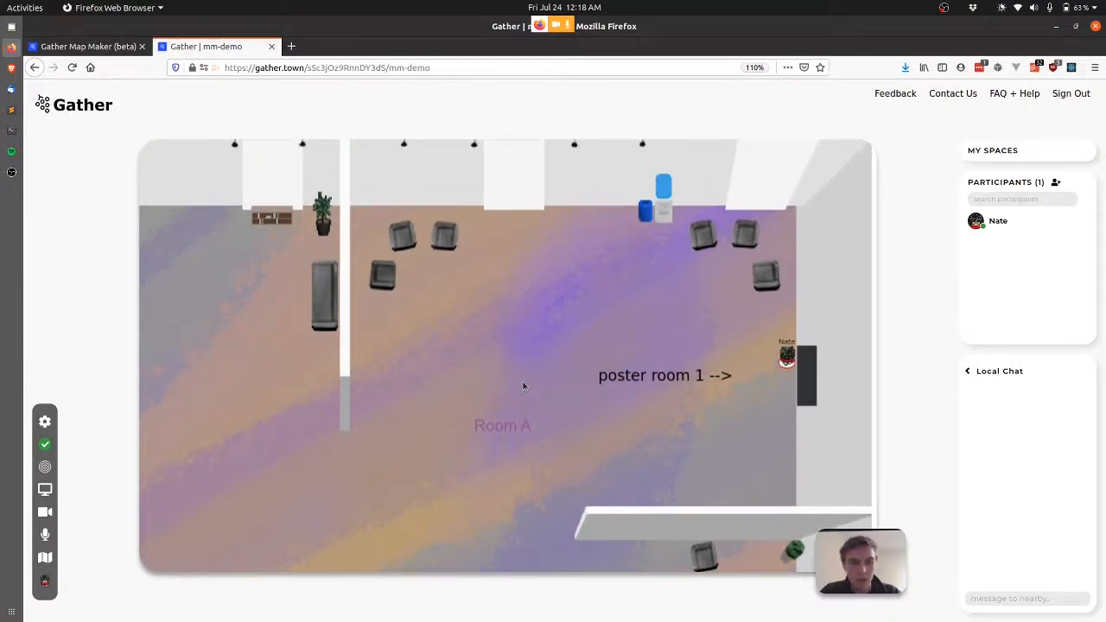
key(Right)
key(Right)
Walk the avatar around the poster room, then go back to Map Maker.
key(Down)
key(Down)
key(Down)
key(Down)
key(Down)
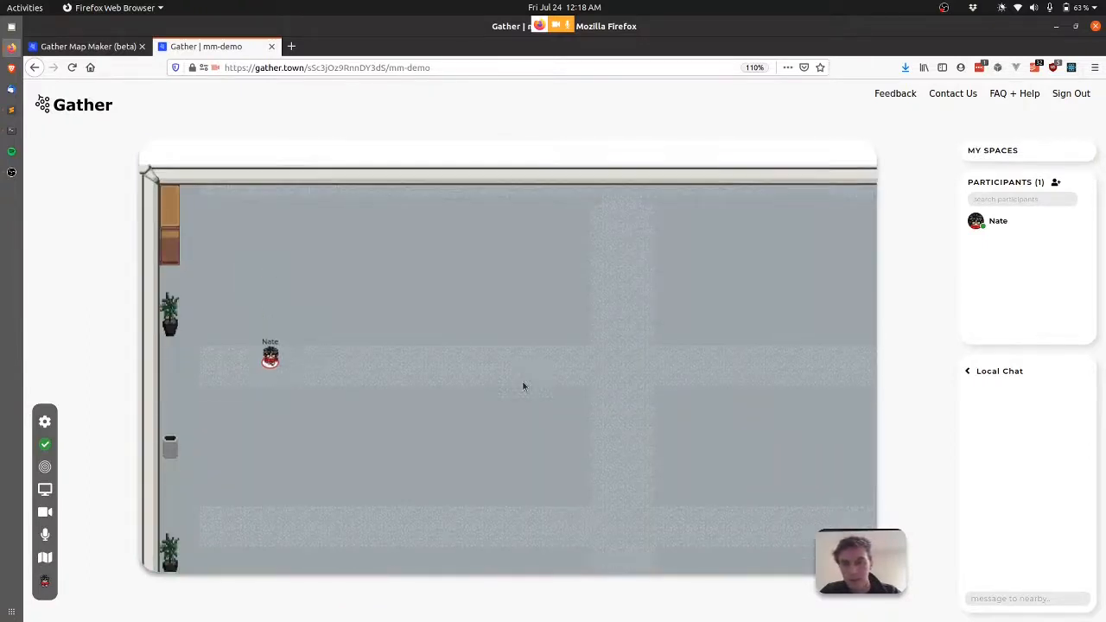
key(Up)
key(Up)
key(Up)
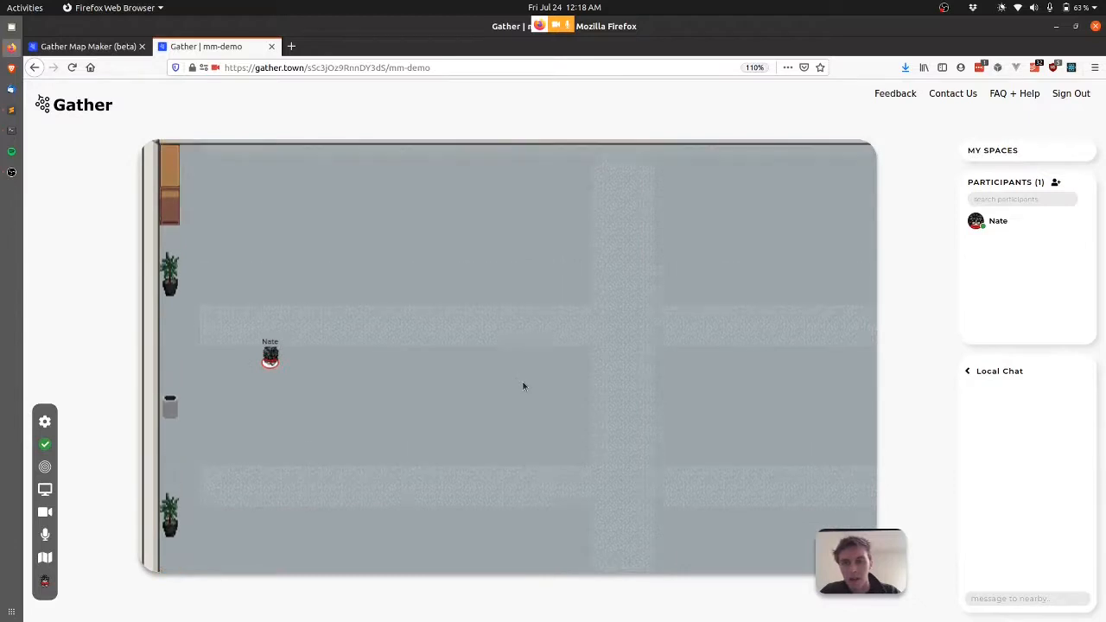
key(Right)
key(Right)
key(Right)
key(Down)
key(Down)
key(Right)
key(Right)
key(Right)
key(Right)
key(Down)
key(Down)
key(Left)
key(Left)
key(Left)
key(Left)
key(Left)
key(Left)
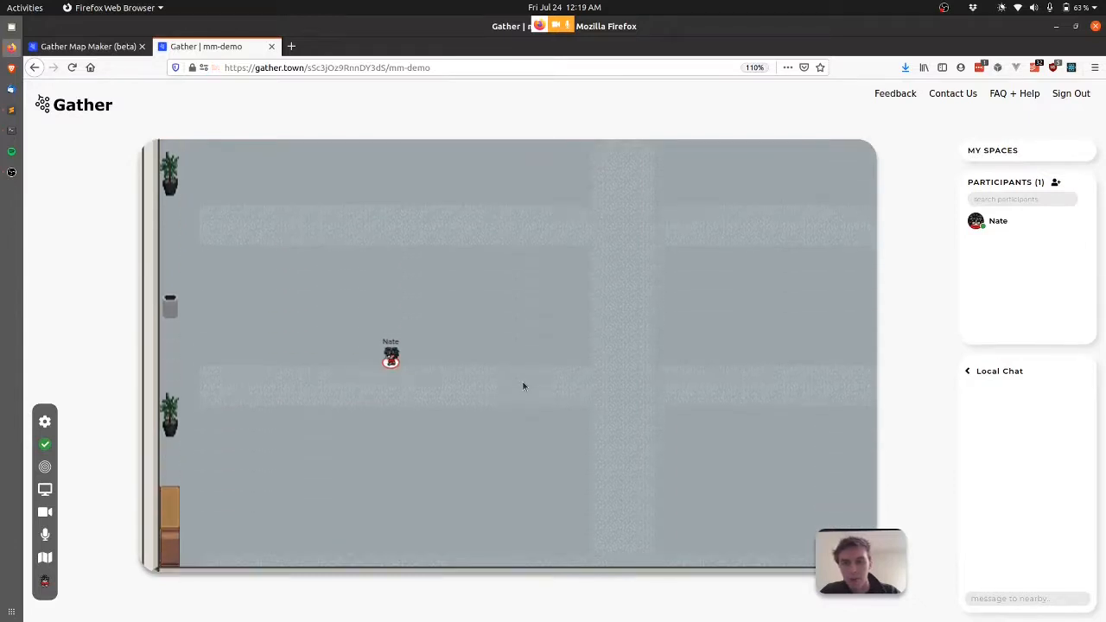
key(Up)
key(Up)
key(Up)
key(Up)
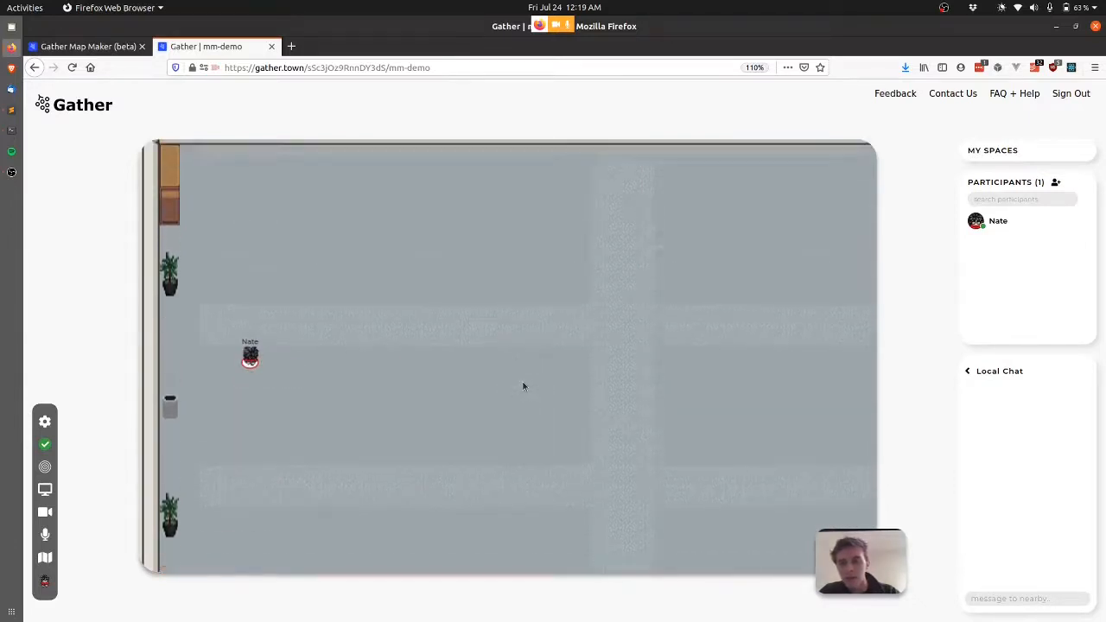
key(Down)
key(Down)
key(Down)
key(Down)
key(Down)
key(Down)
key(Down)
key(Down)
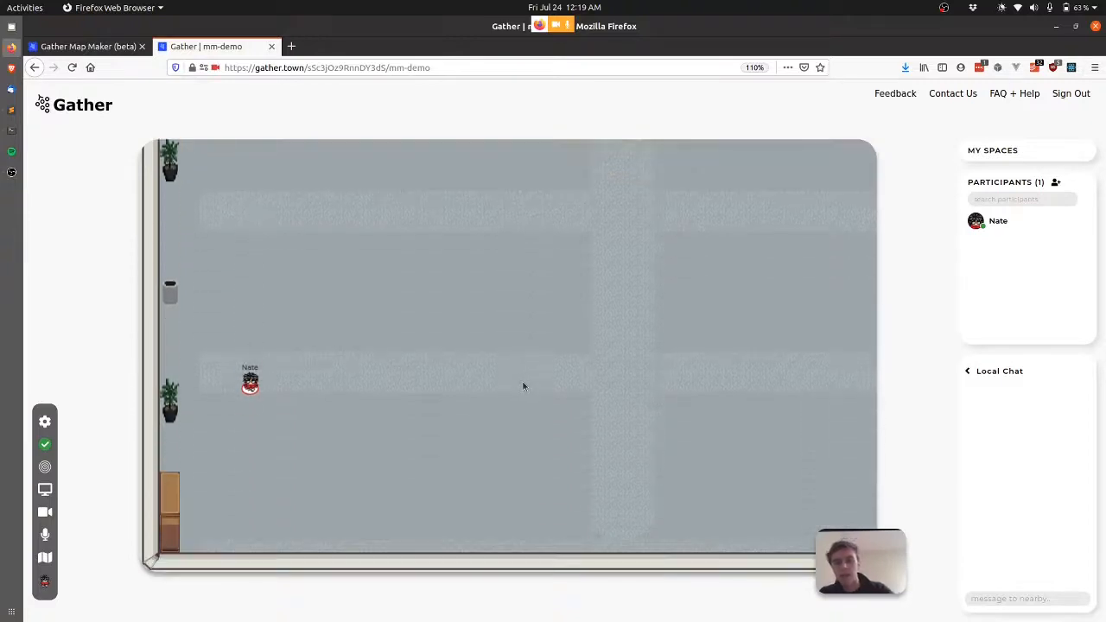
key(ctrl+Page_Up)
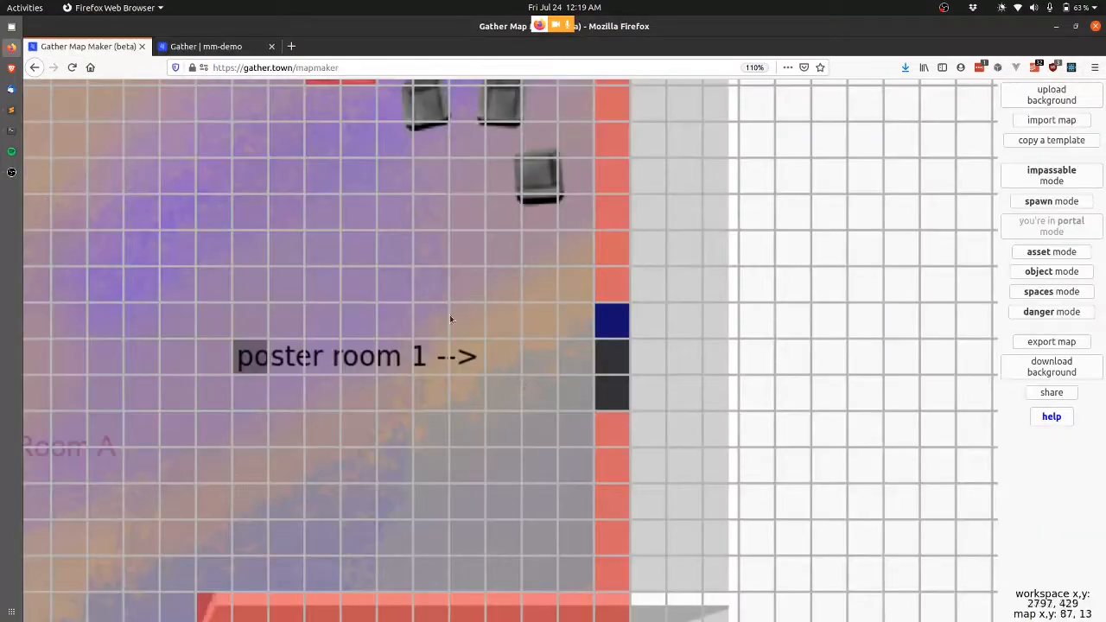
Import the demo-poster-room-small map from the database.
click(1061, 119)
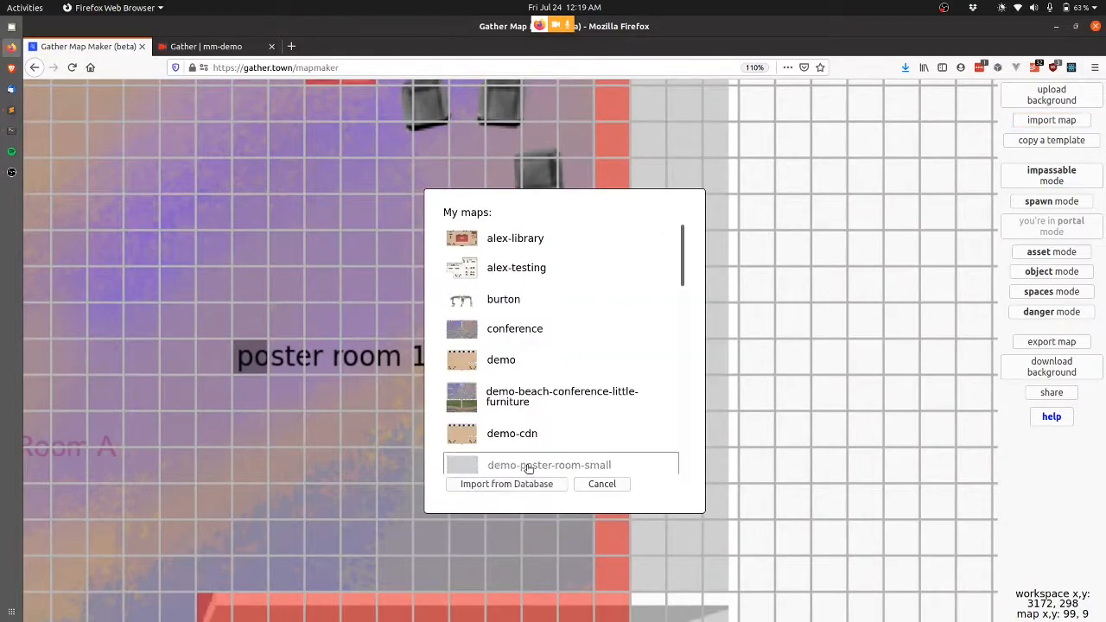
click(539, 467)
click(552, 485)
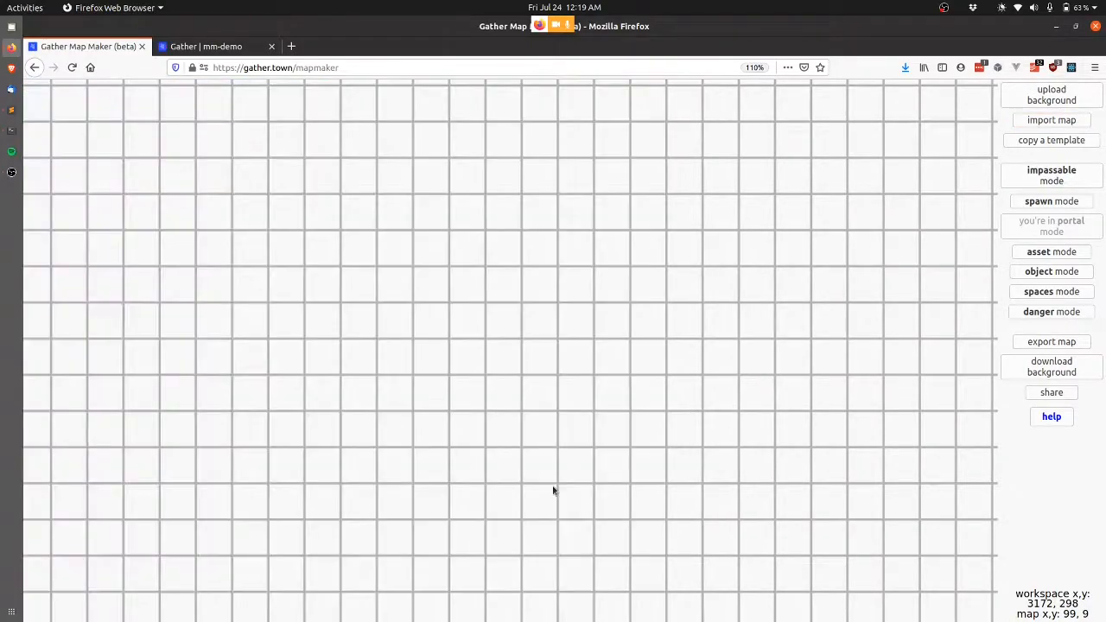
Zoom in on the poster room and switch to spaces mode.
scroll(237, 453, up, 2)
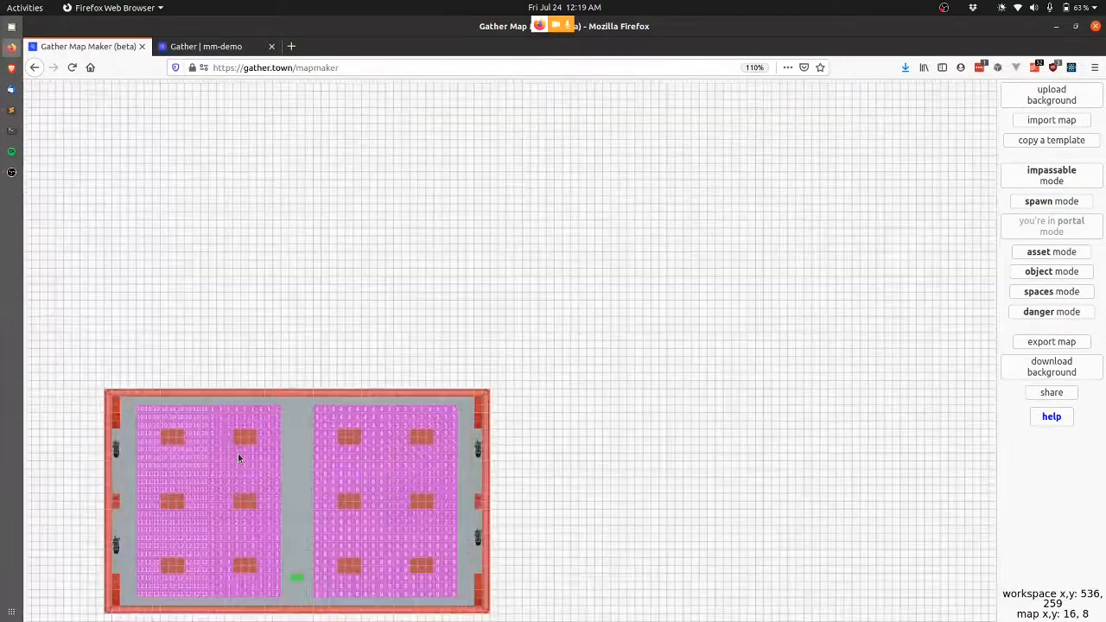
scroll(238, 453, up, 2)
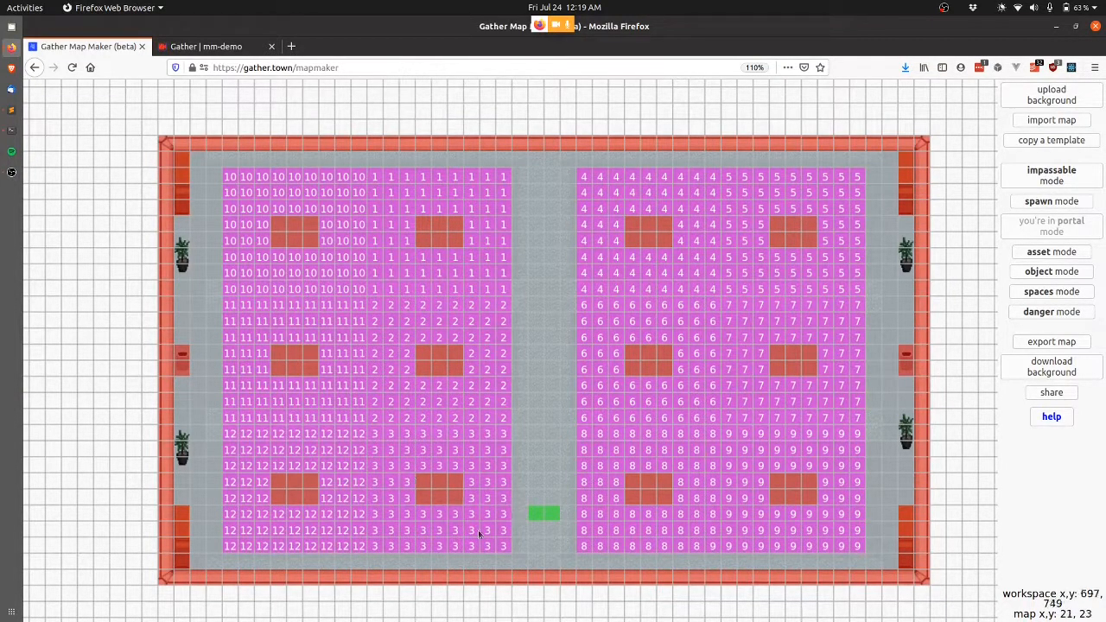
click(1045, 299)
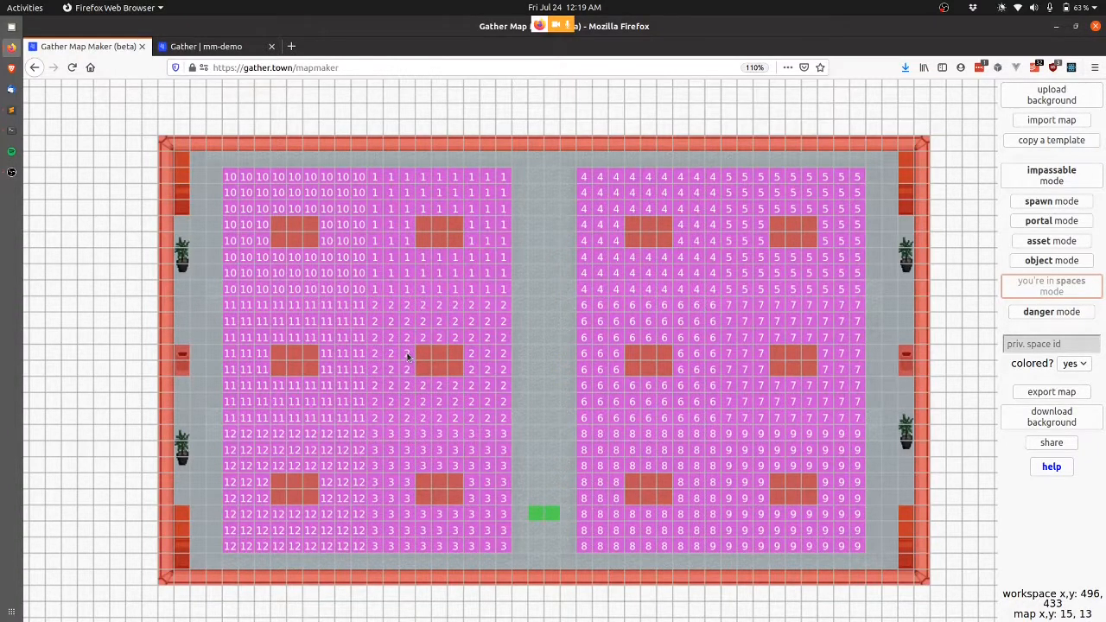
scroll(408, 357, up, 5)
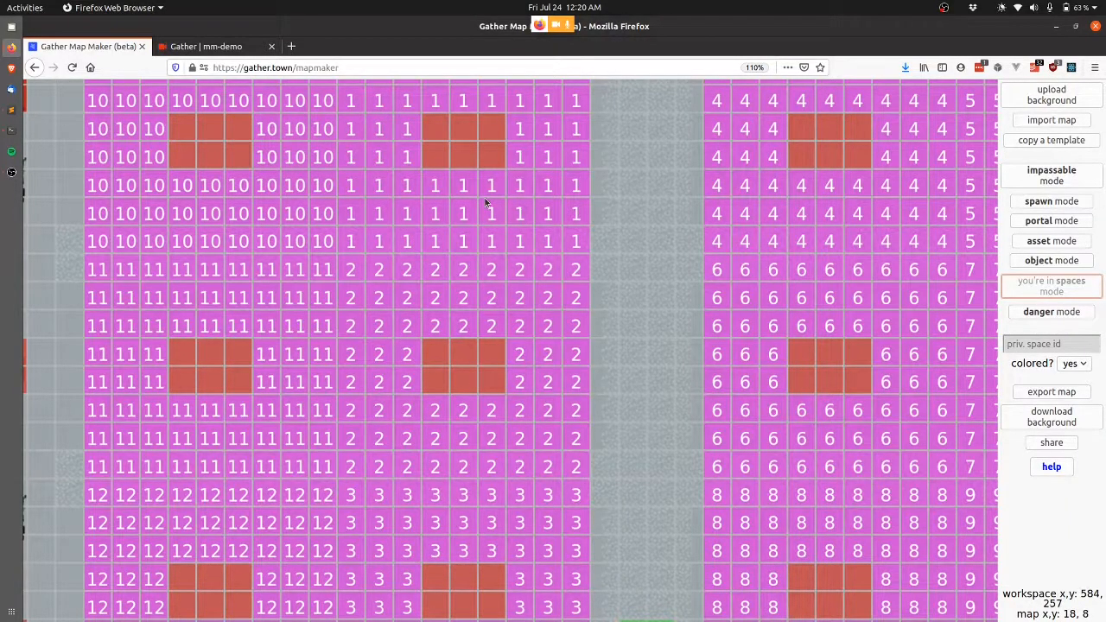
scroll(485, 202, up, 1)
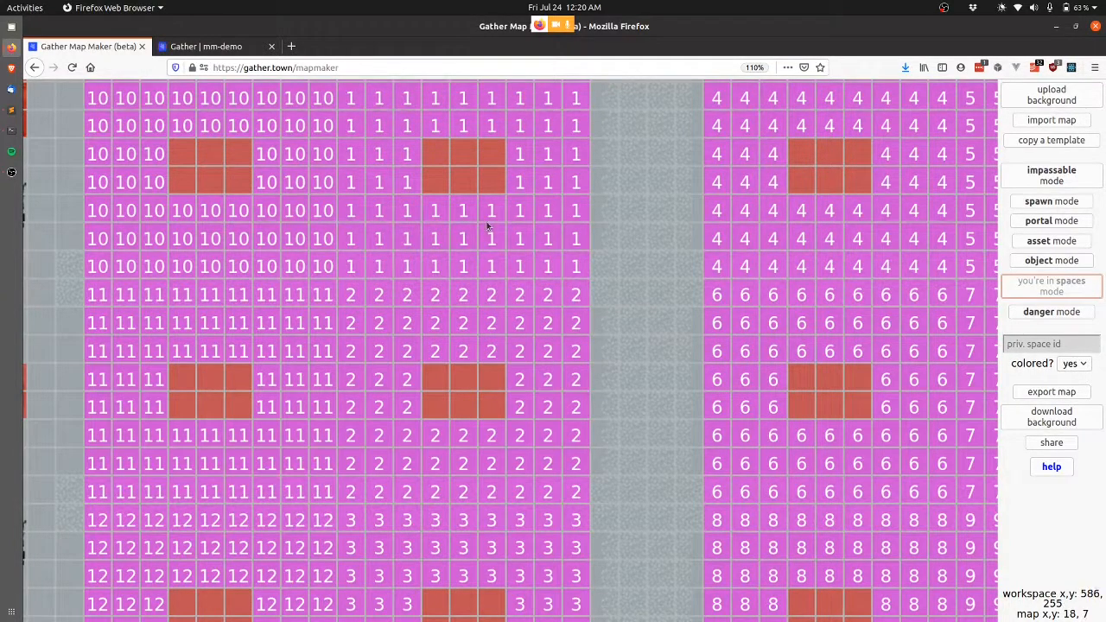
scroll(493, 441, down, 3)
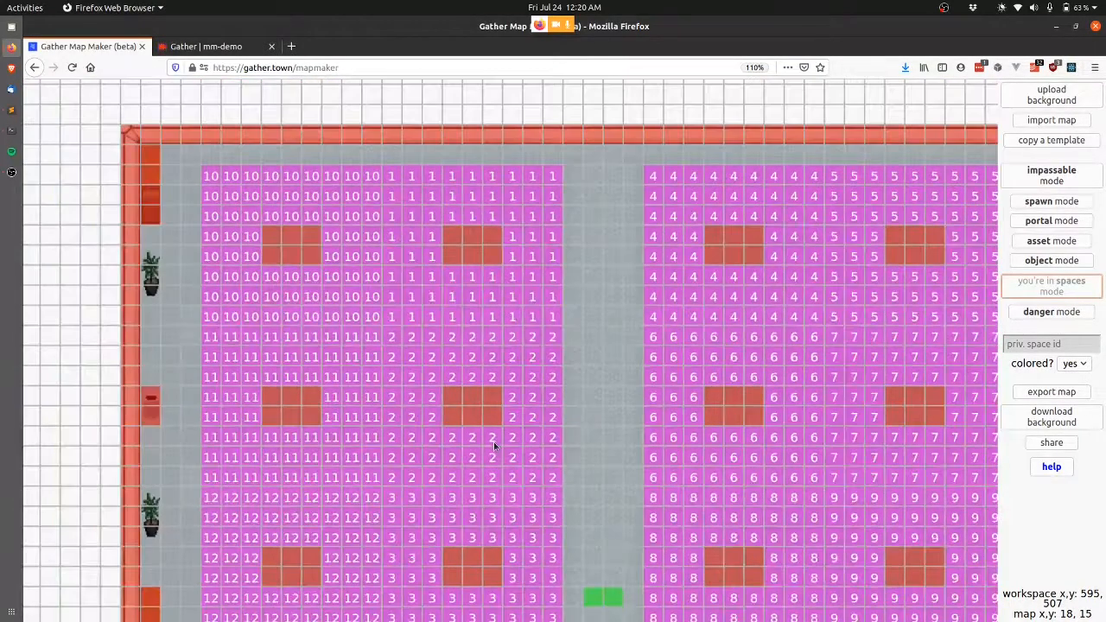
scroll(493, 441, down, 2)
key(Down)
key(Up)
key(Up)
key(Up)
key(Up)
key(Up)
key(Up)
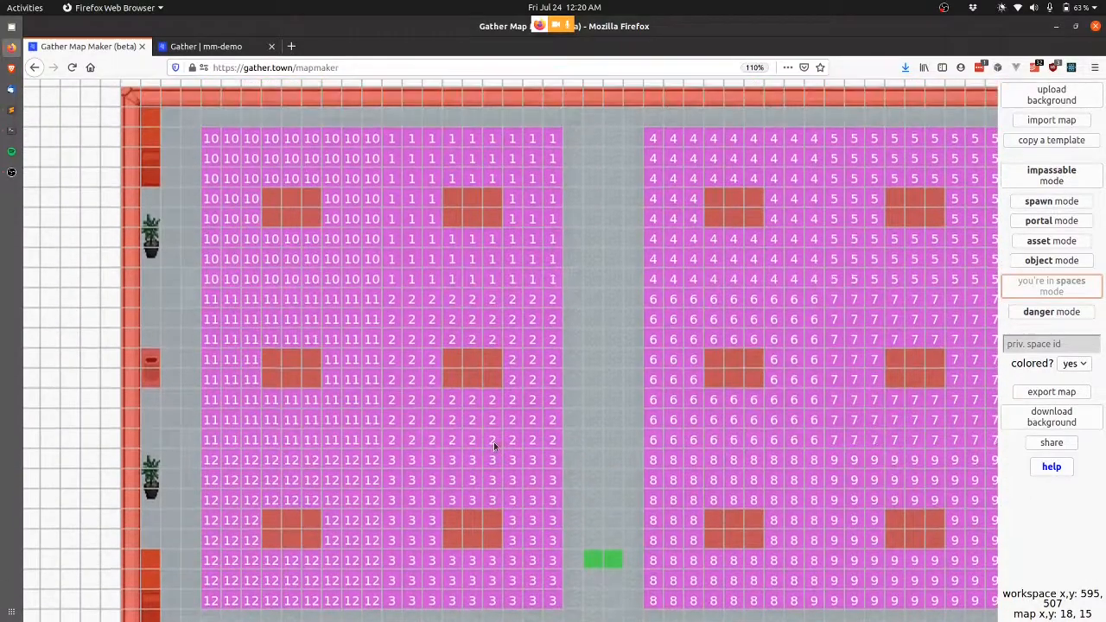
key(Left)
key(Left)
key(Down)
key(Down)
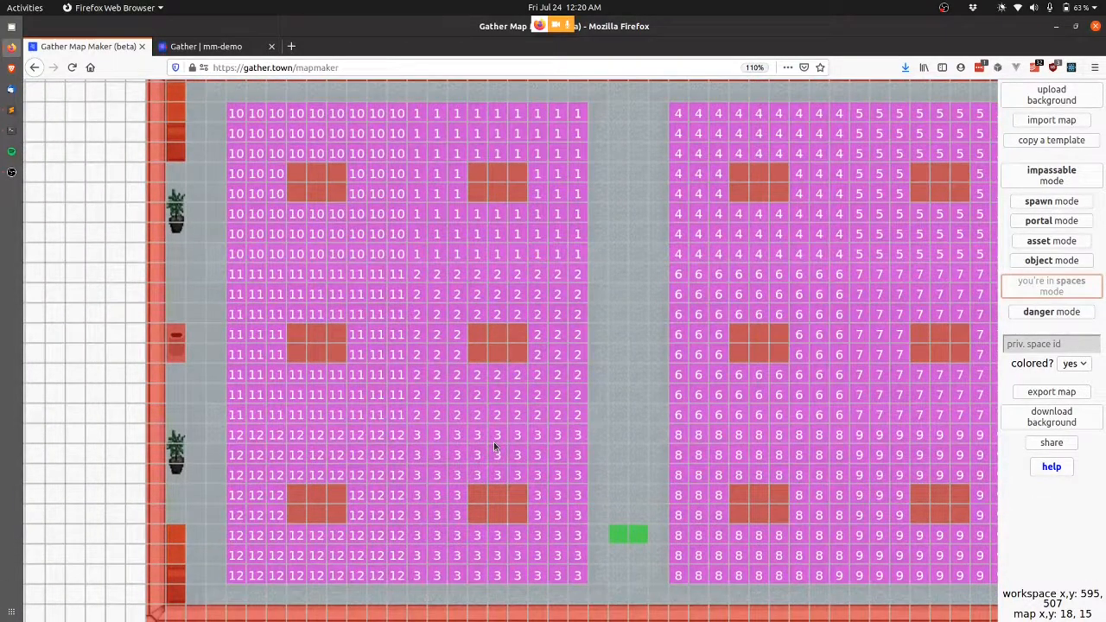
key(Up)
key(Up)
key(Up)
key(Up)
key(Up)
key(Up)
key(Up)
key(Left)
key(Left)
key(Left)
key(Left)
key(Left)
key(Left)
key(Left)
key(Left)
key(Left)
key(Left)
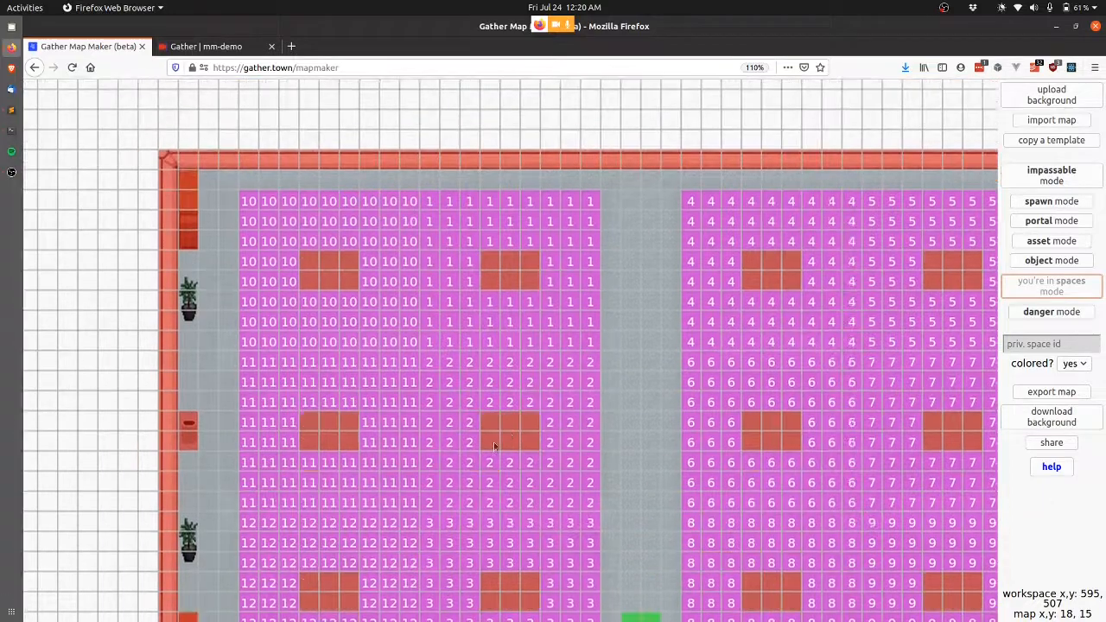
key(Down)
key(Down)
key(Down)
key(Down)
key(Down)
key(Down)
key(Down)
key(Down)
key(Down)
key(Down)
key(Down)
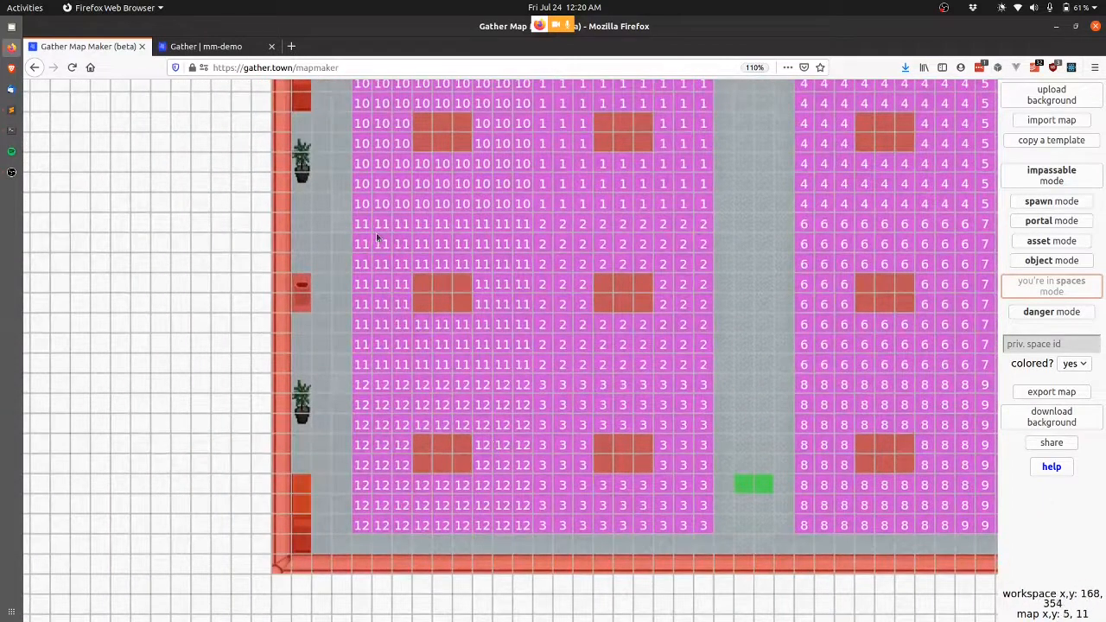
key(Up)
key(Up)
key(Up)
key(Up)
key(Up)
key(Up)
key(Left)
key(Left)
key(Left)
key(Left)
key(Left)
key(Left)
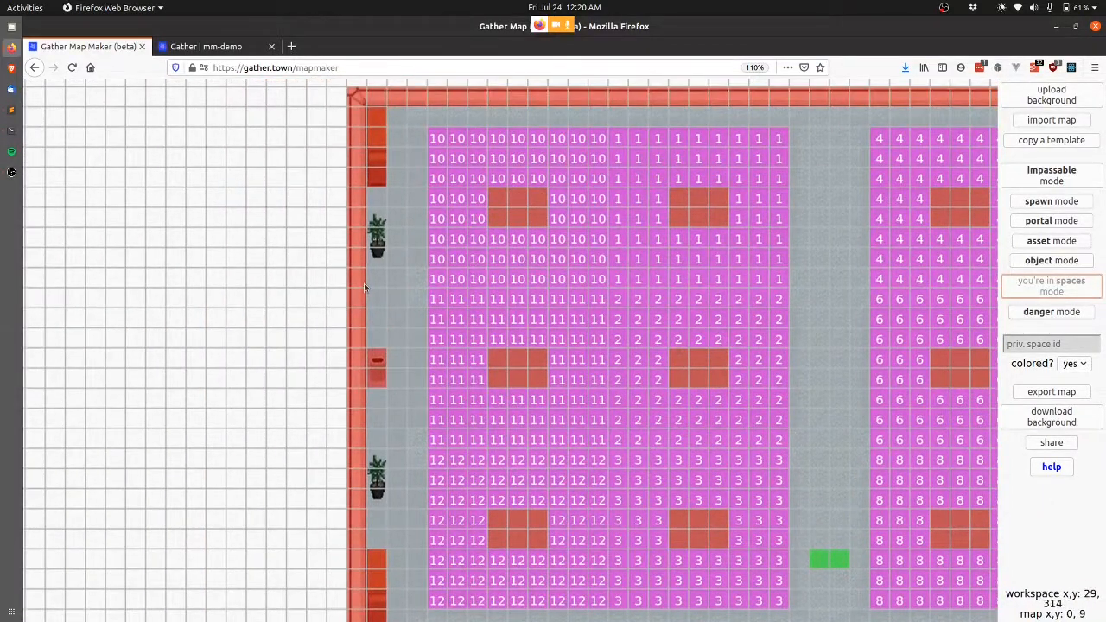
key(ctrl+Tab)
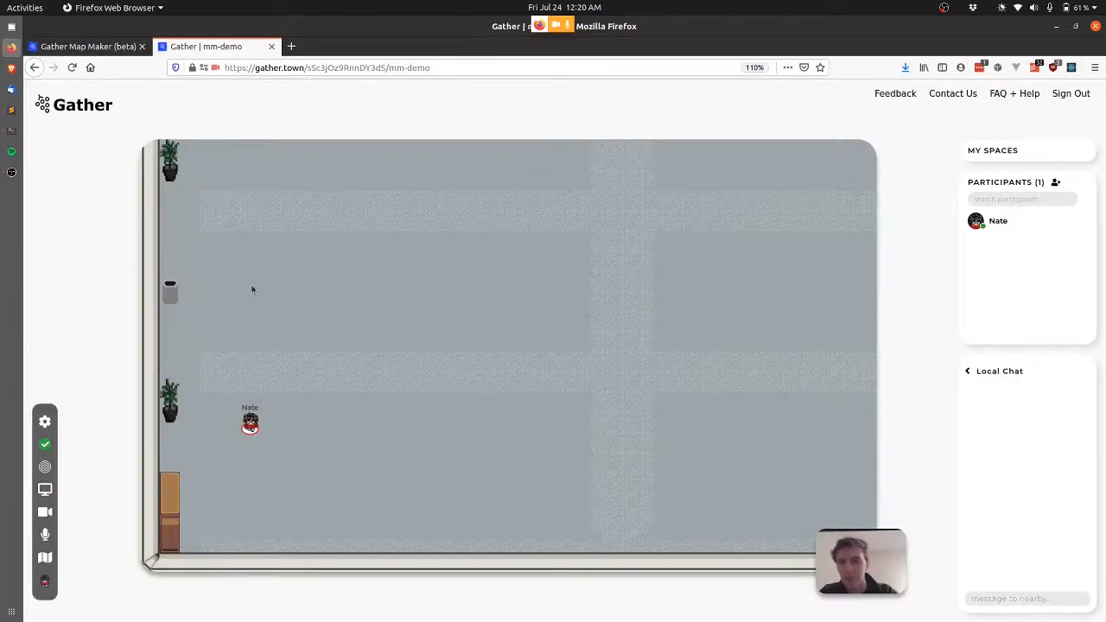
key(ctrl+Tab)
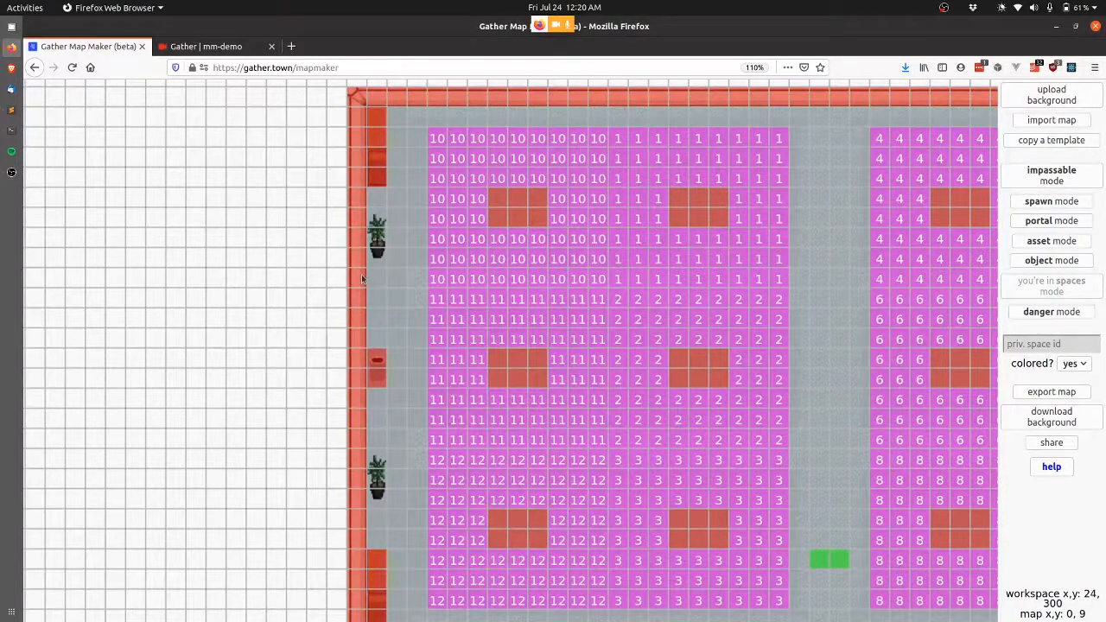
Make the left-wall tiles walkable and place a dark door asset at tile 0, 9.
click(1058, 180)
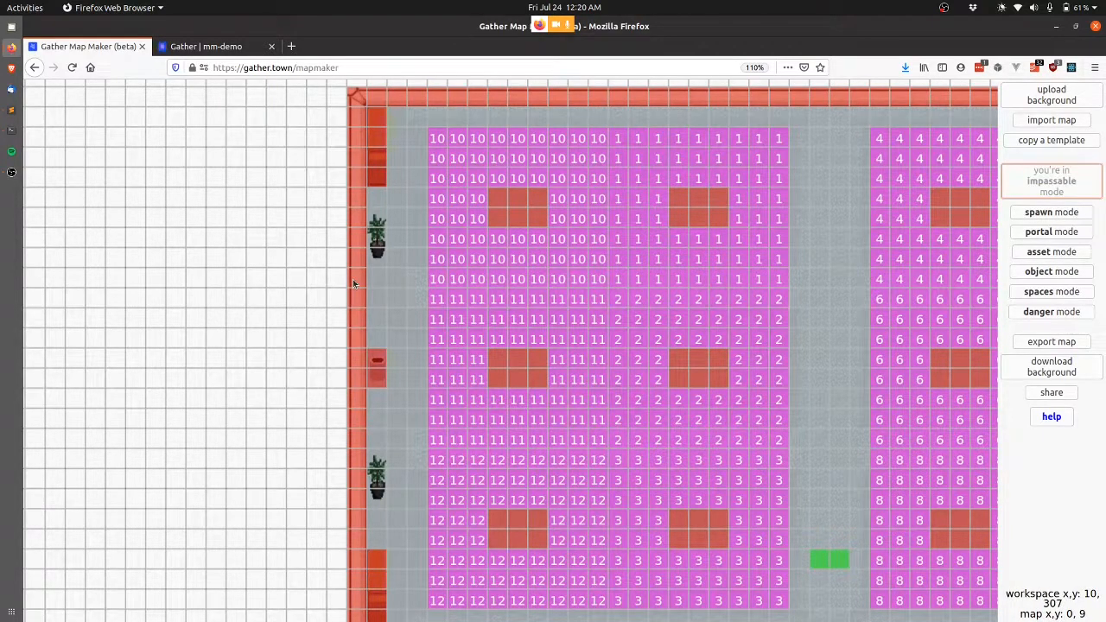
drag(353, 280, 358, 320)
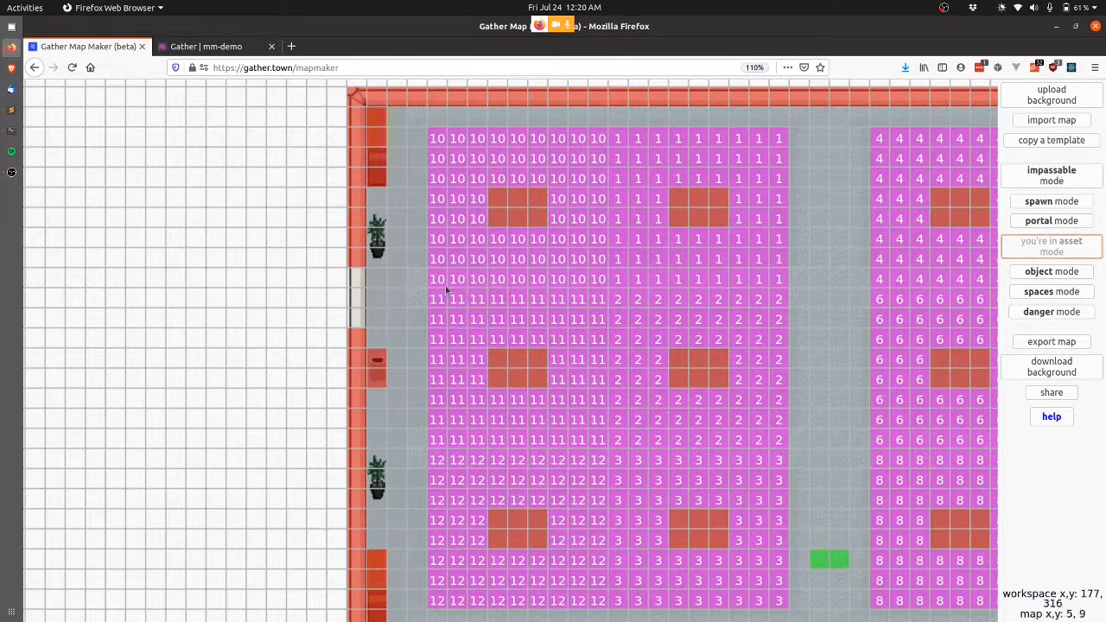
click(465, 300)
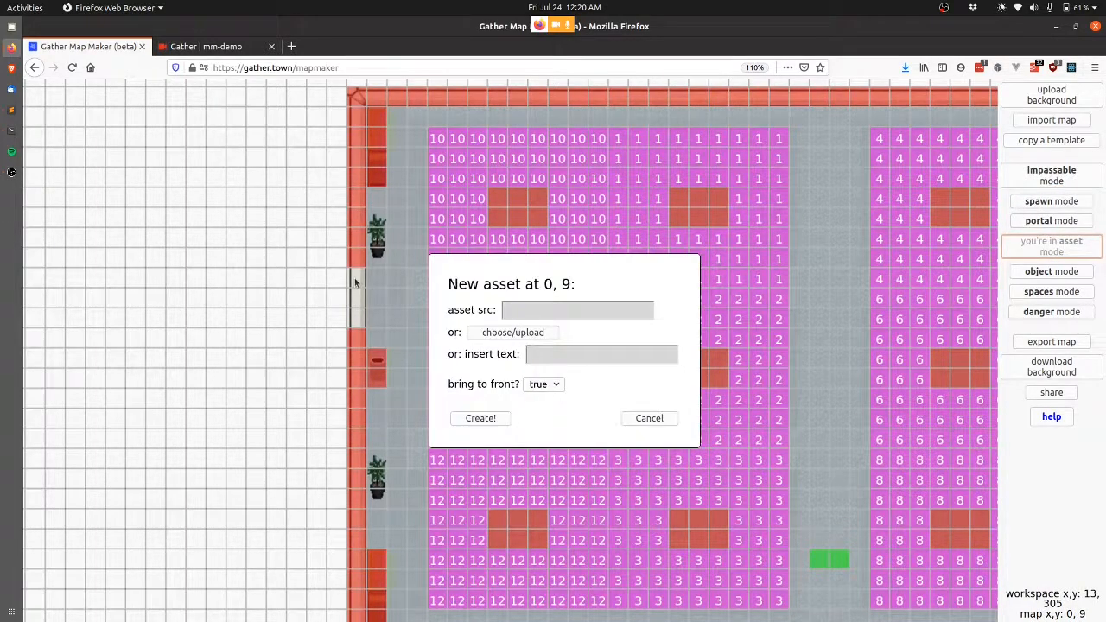
click(534, 336)
click(141, 256)
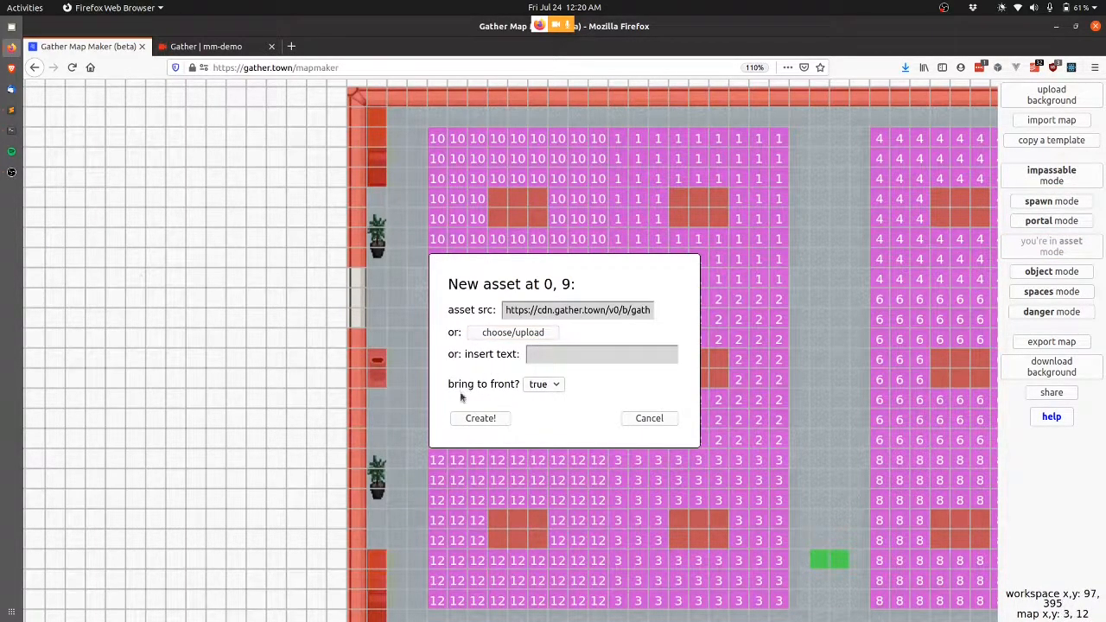
click(479, 418)
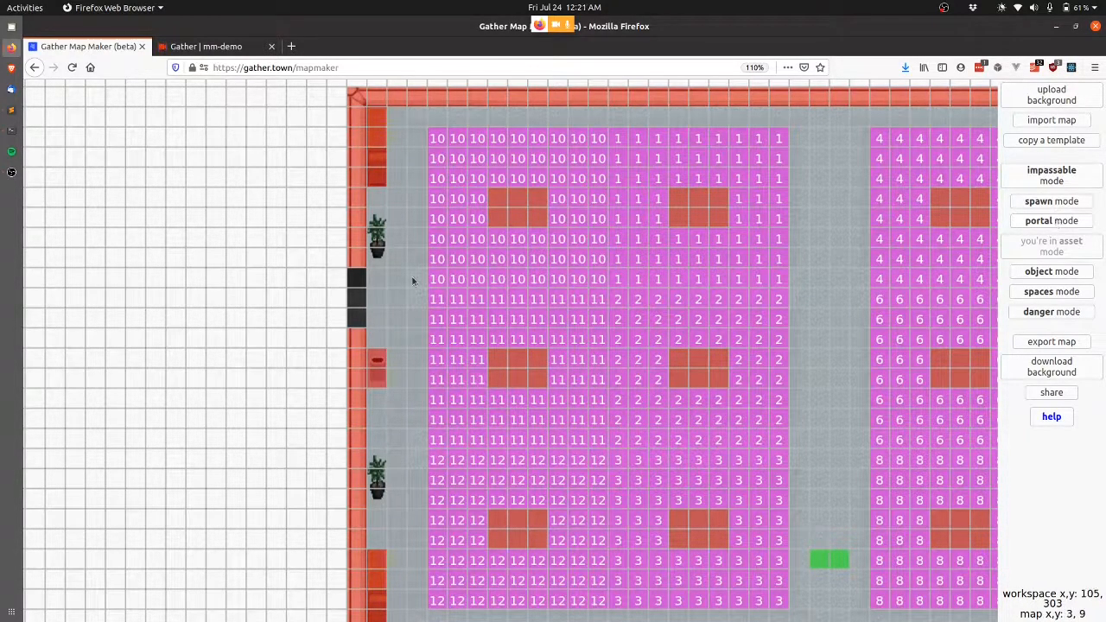
scroll(413, 281, right, 5)
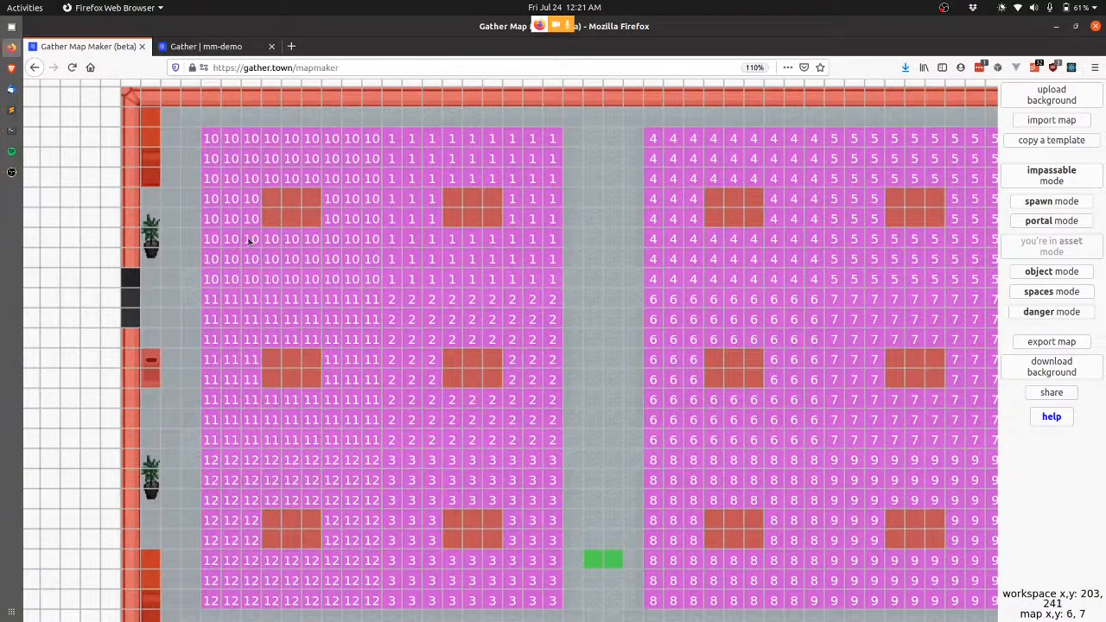
scroll(213, 278, left, 3)
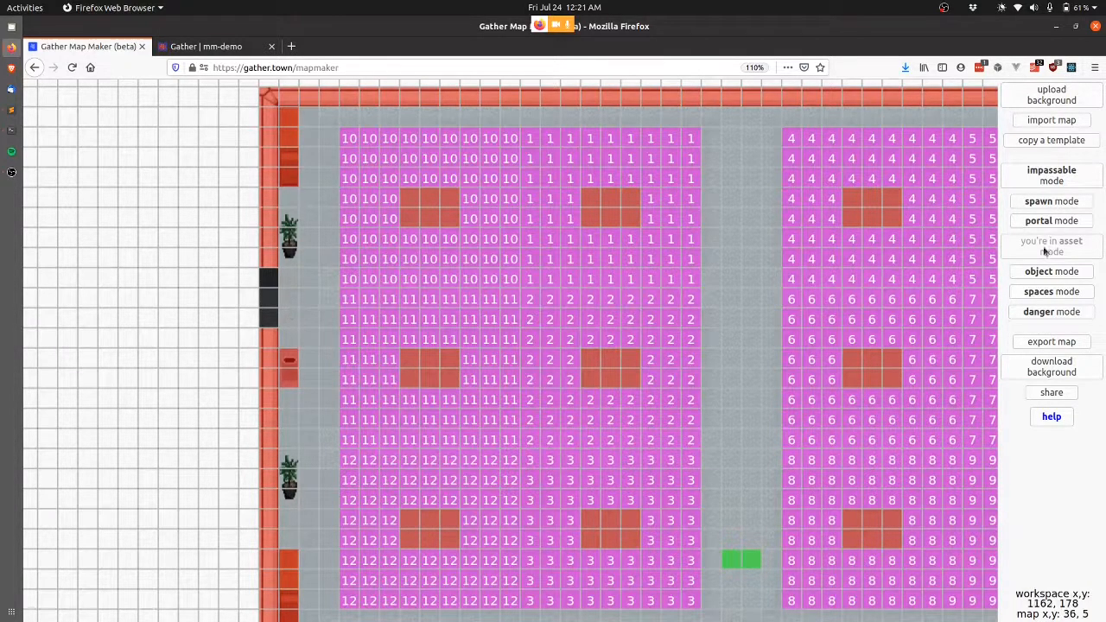
Export the edited room as an update to demo-poster-room-small.
click(1052, 342)
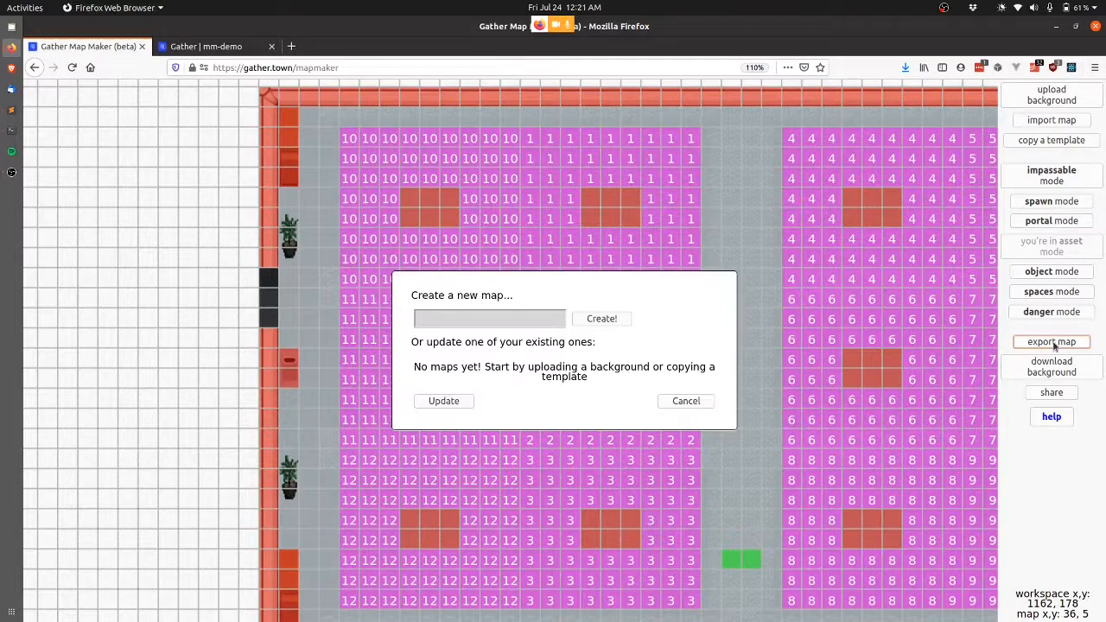
click(549, 488)
click(476, 508)
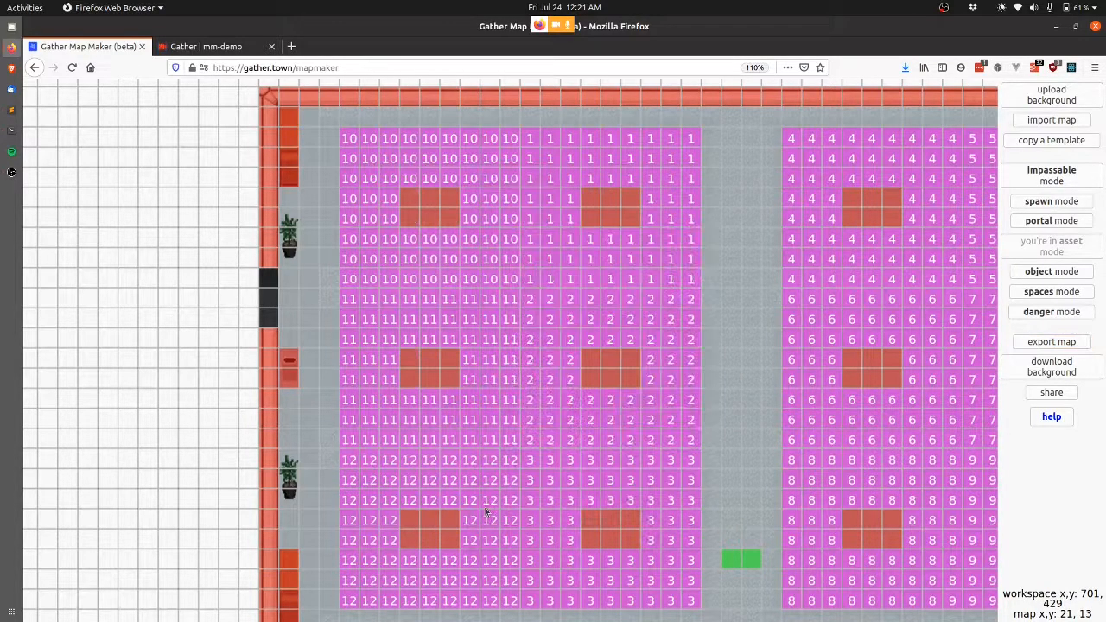
key(Return)
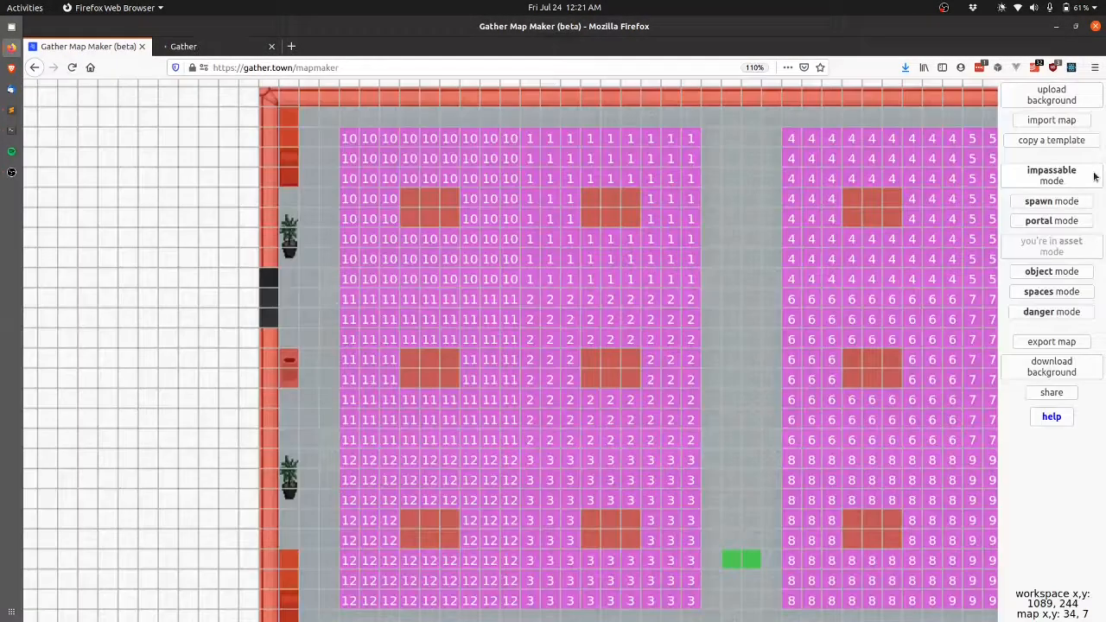
Load demo-beach-conference-little-furniture and bring its Room A door portal into view.
click(1054, 121)
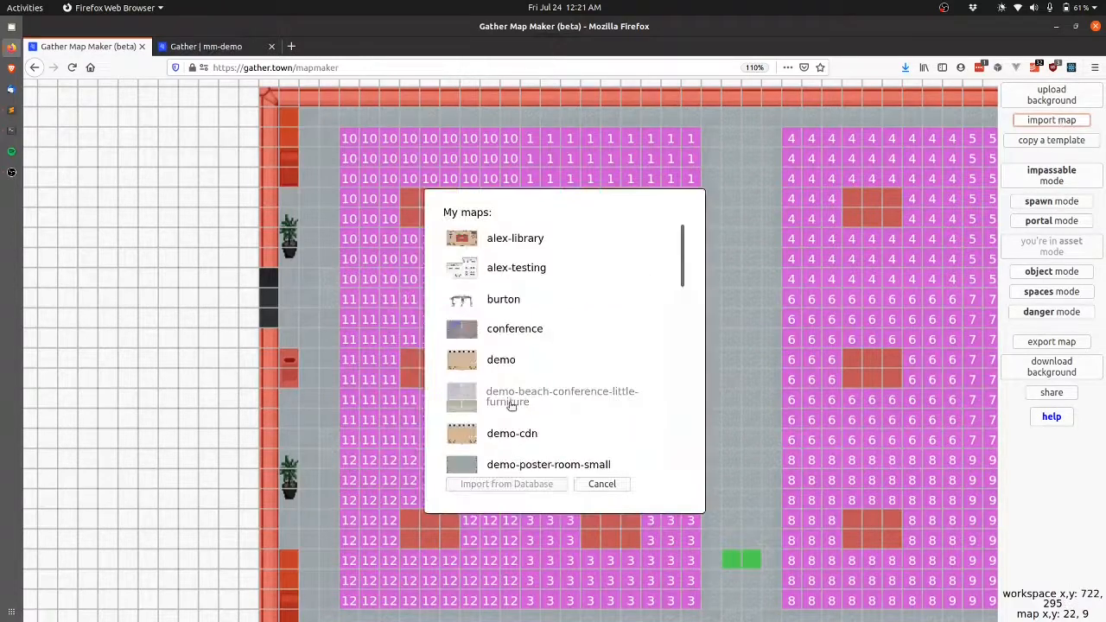
click(533, 489)
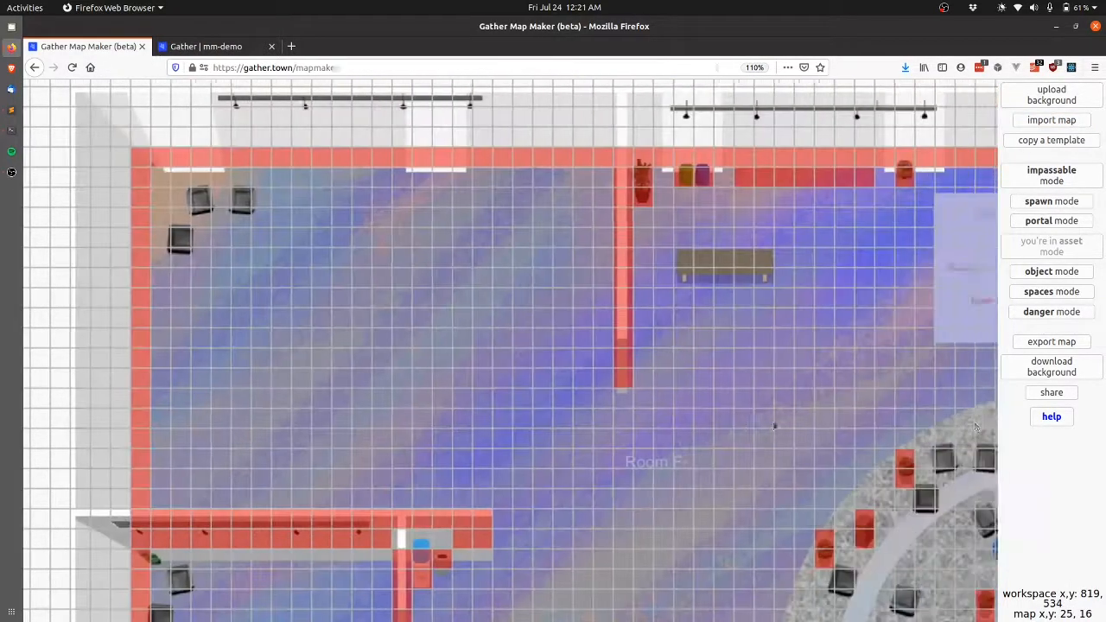
scroll(773, 426, right, 15)
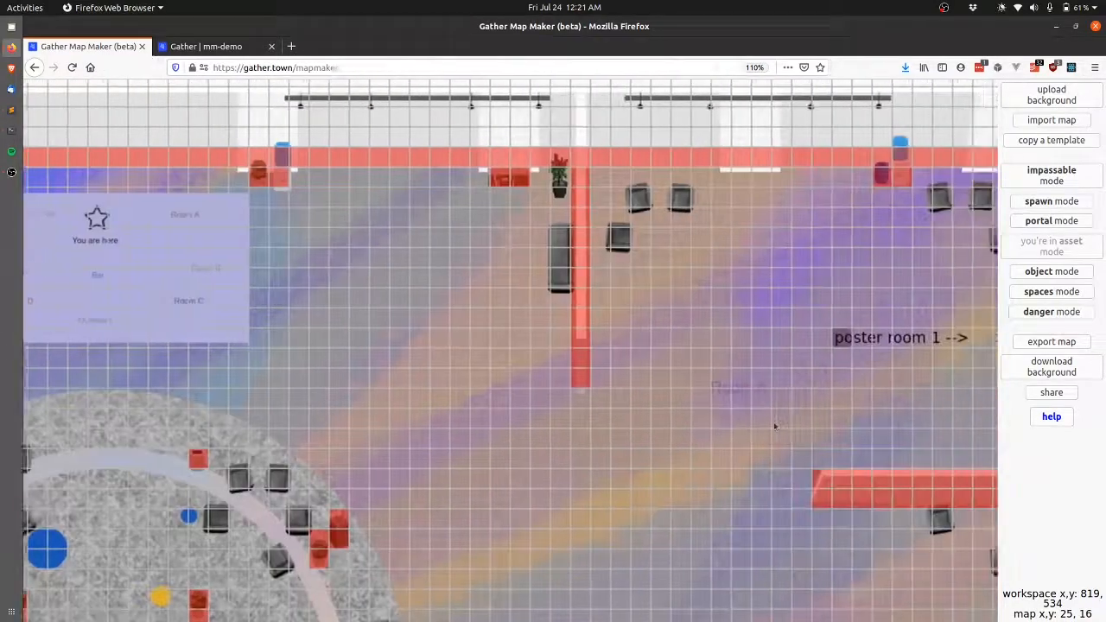
scroll(695, 317, up, 2)
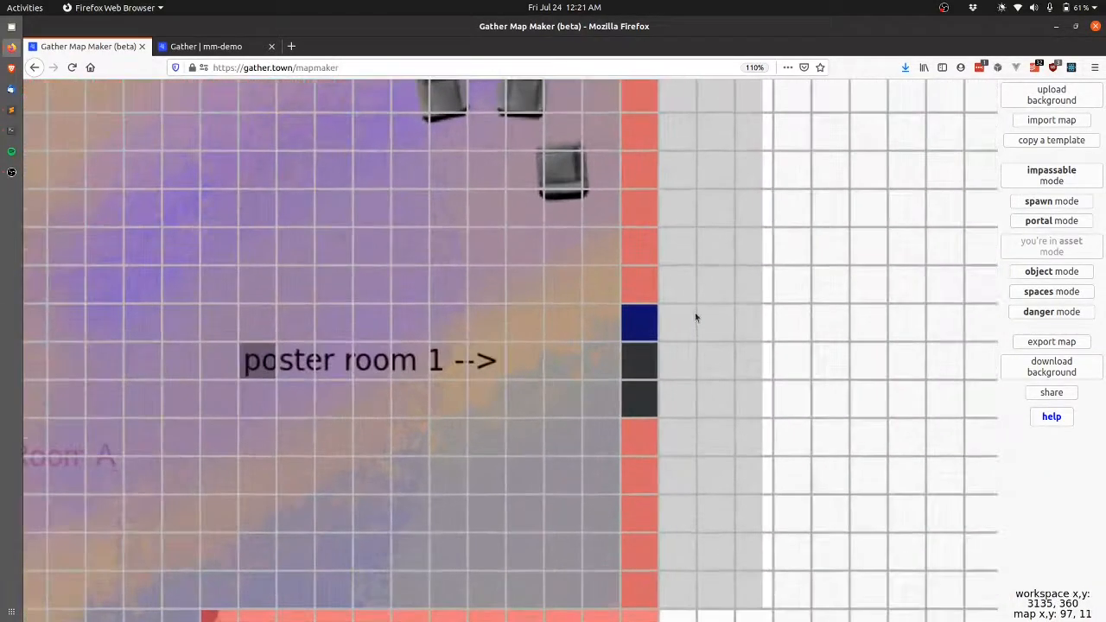
mouse_move(641, 322)
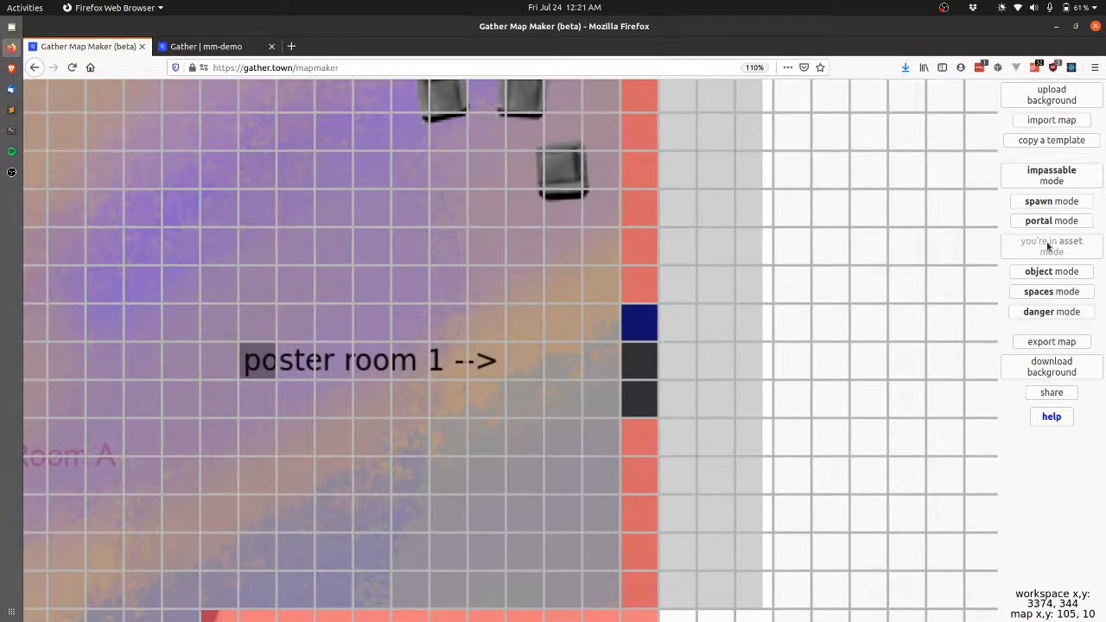
Make door tiles 96,11–96,13 portals to demo-poster-room-small, destination X 1, Y 9/10.
click(1063, 220)
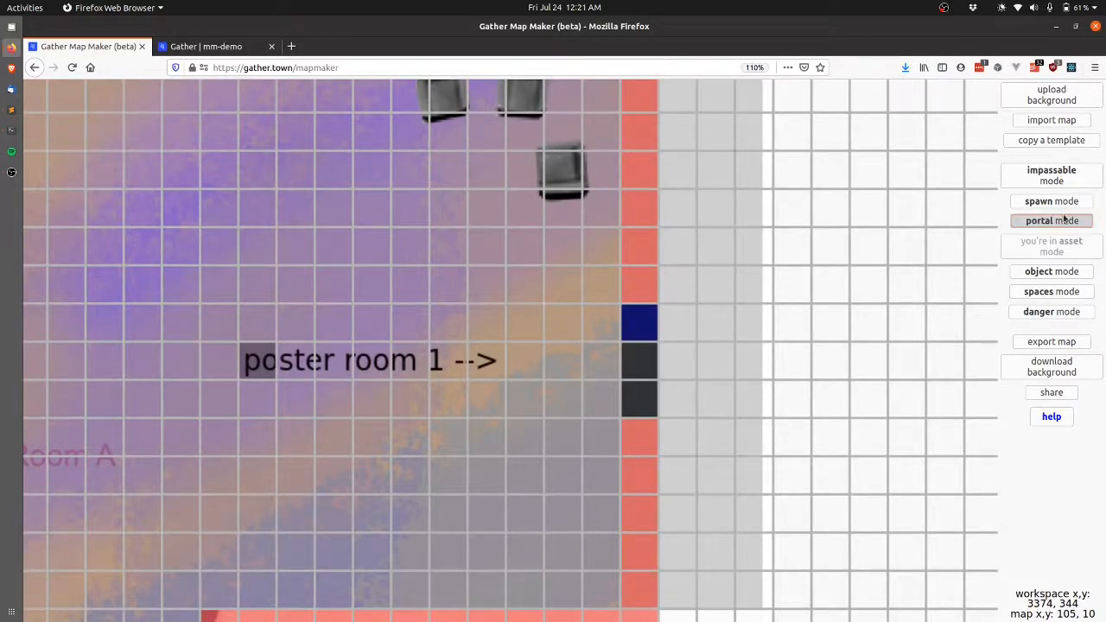
click(645, 326)
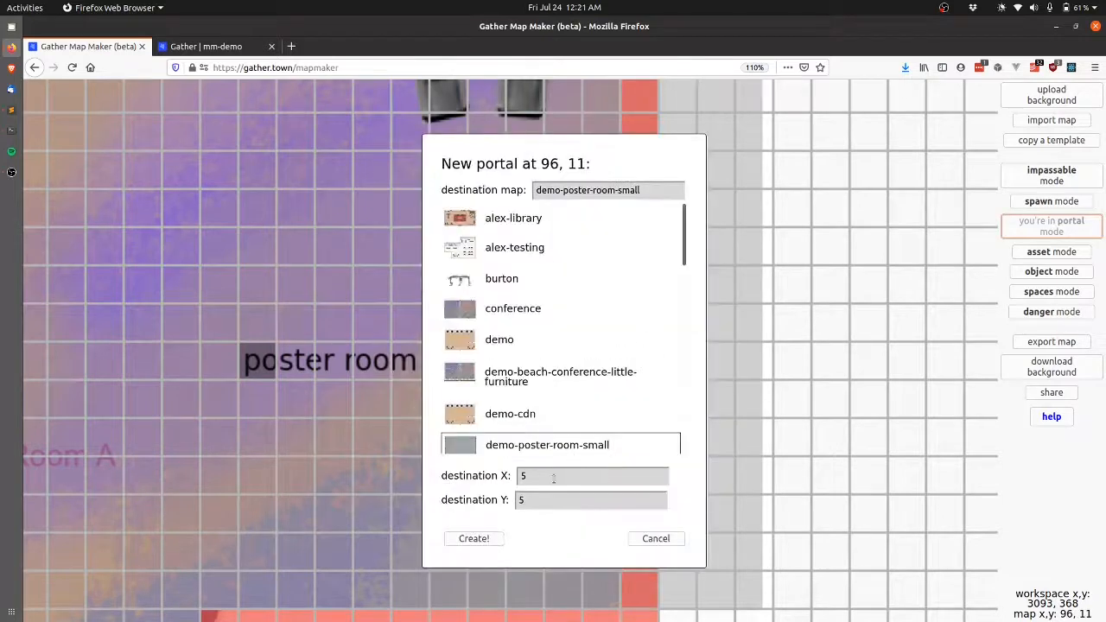
key(Tab)
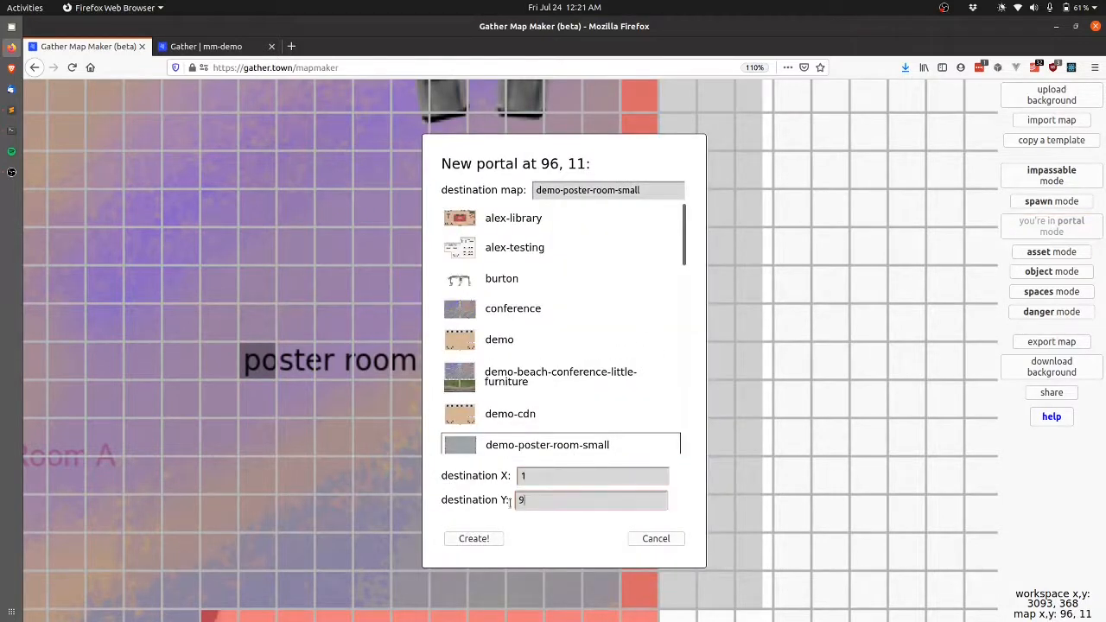
click(470, 542)
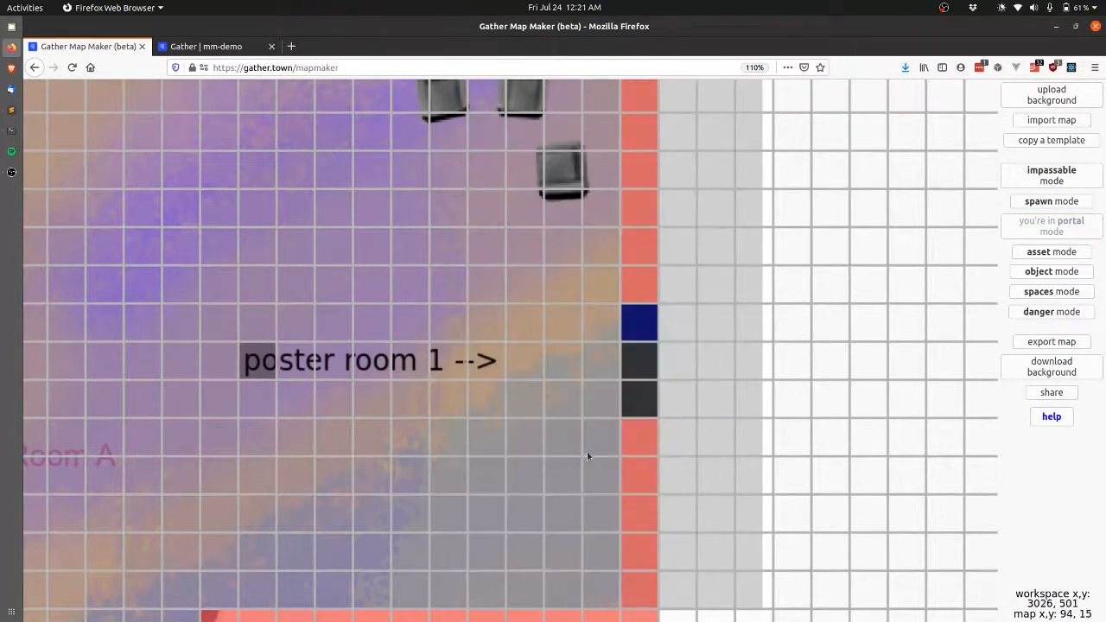
click(631, 368)
click(556, 499)
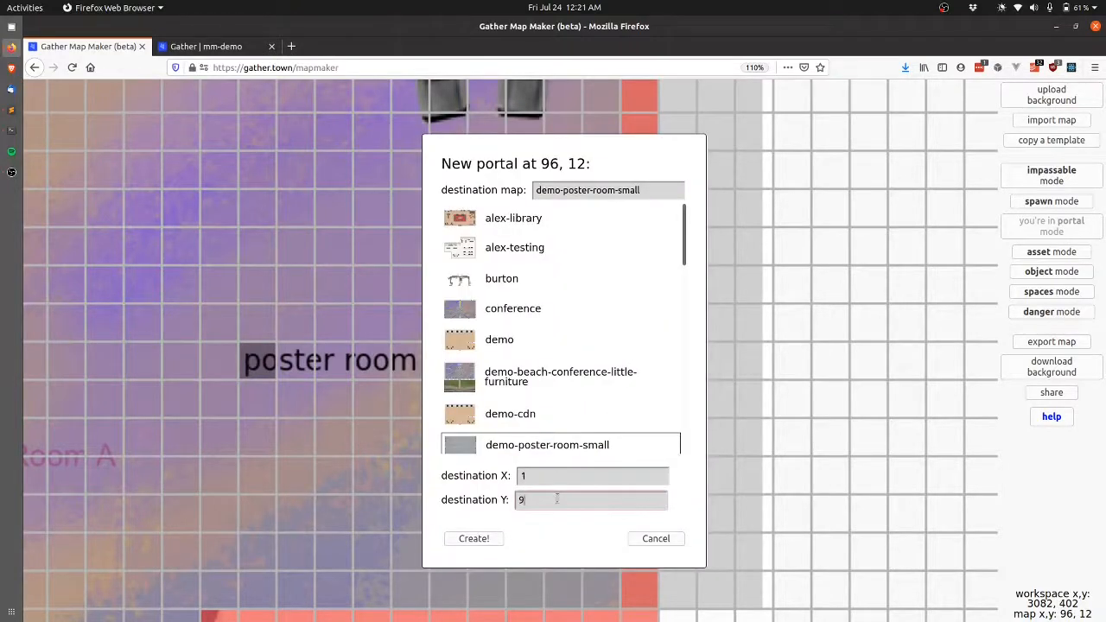
text(10)
click(469, 540)
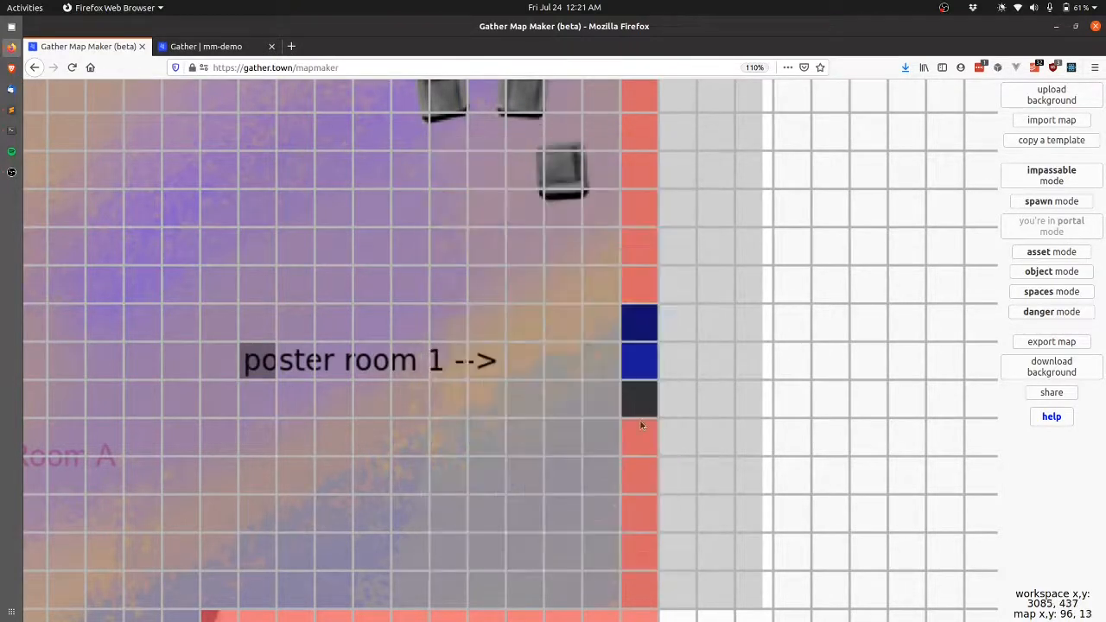
click(632, 414)
click(580, 500)
text(10)
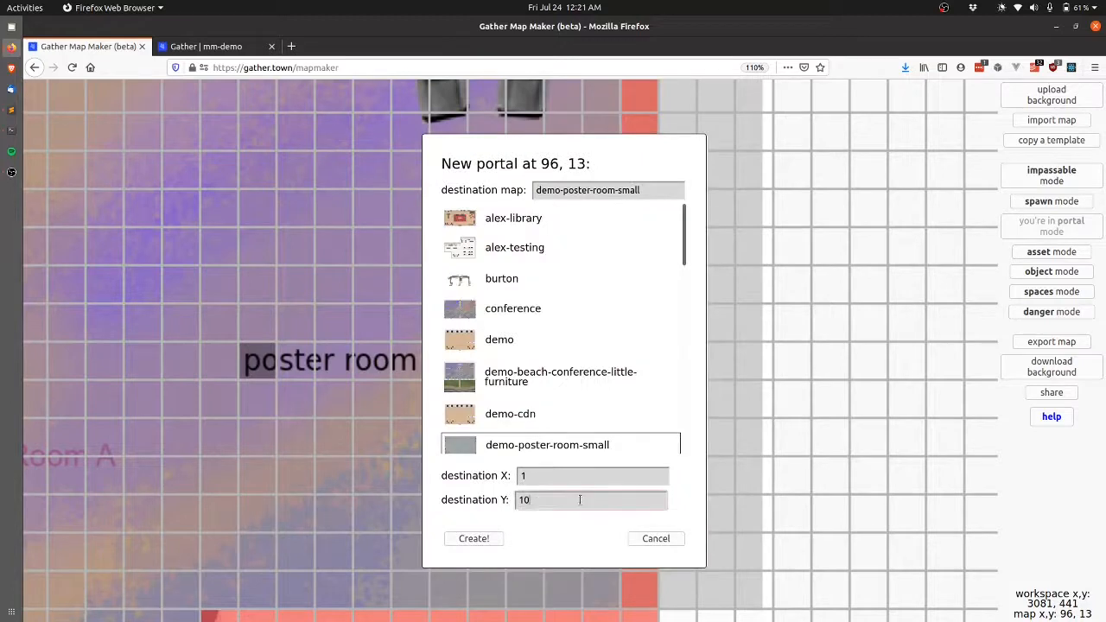
click(489, 538)
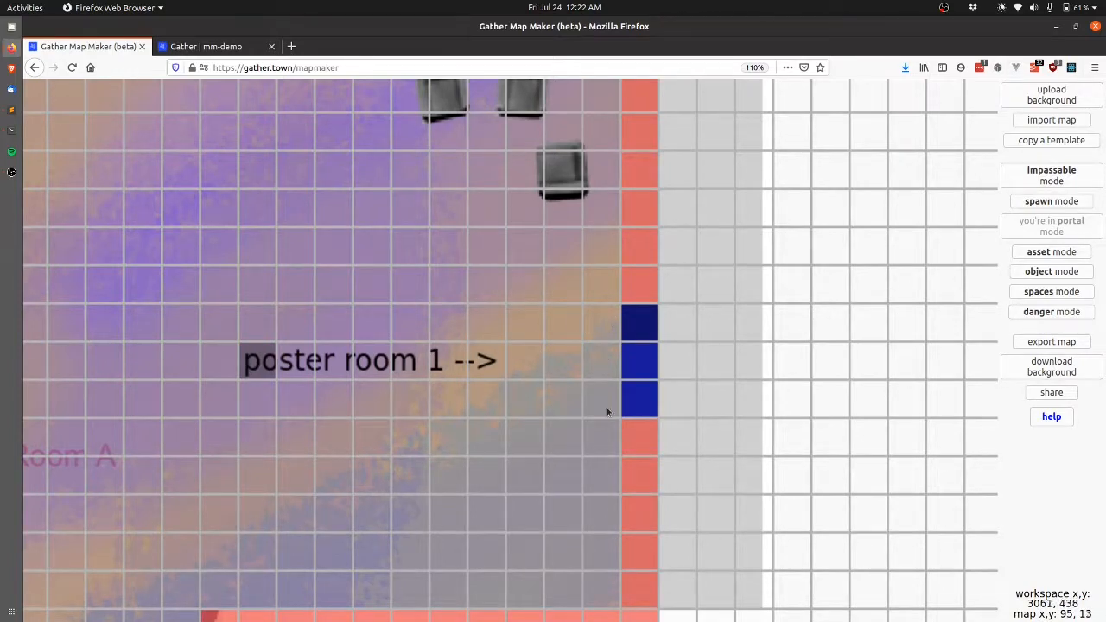
Save the beach map's new portals over the existing map.
click(1063, 346)
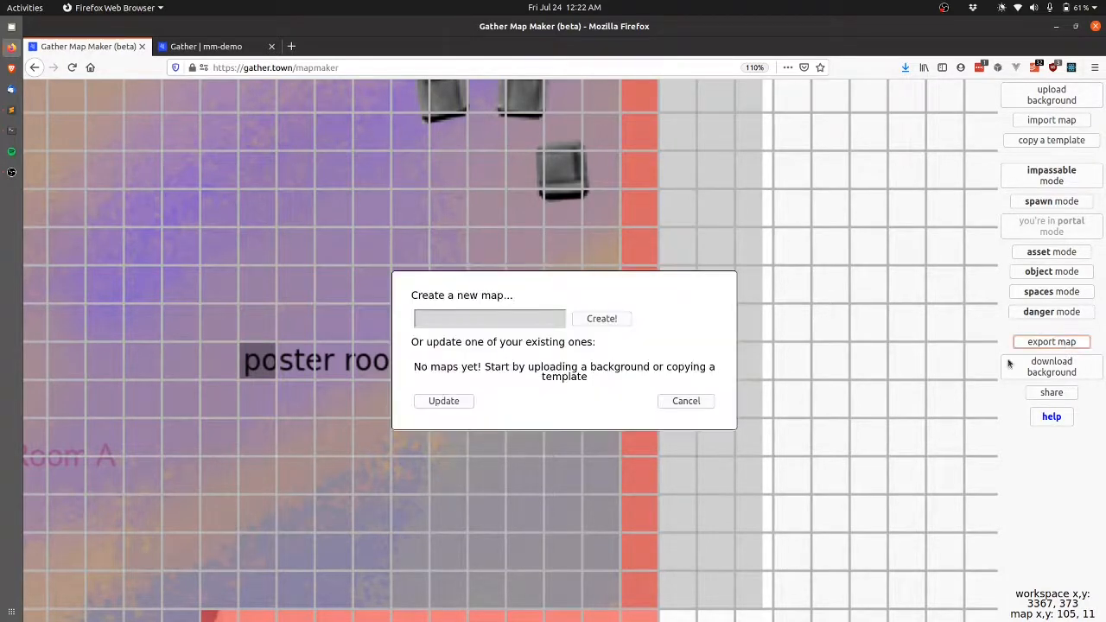
click(477, 507)
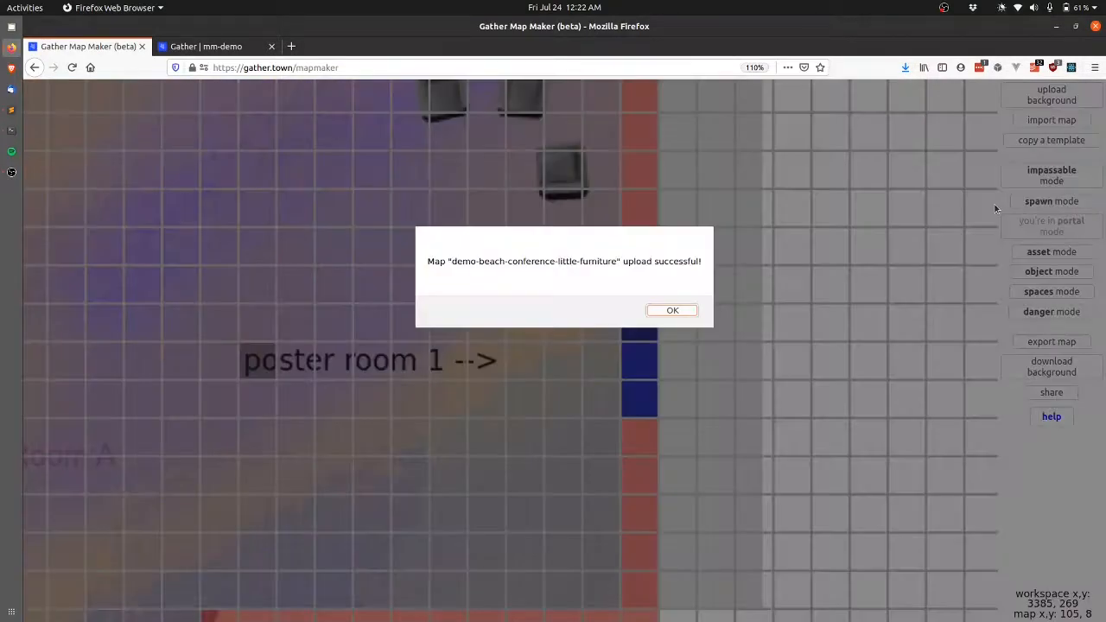
key(Return)
Load demo-poster-room-small from the database for editing.
click(1073, 120)
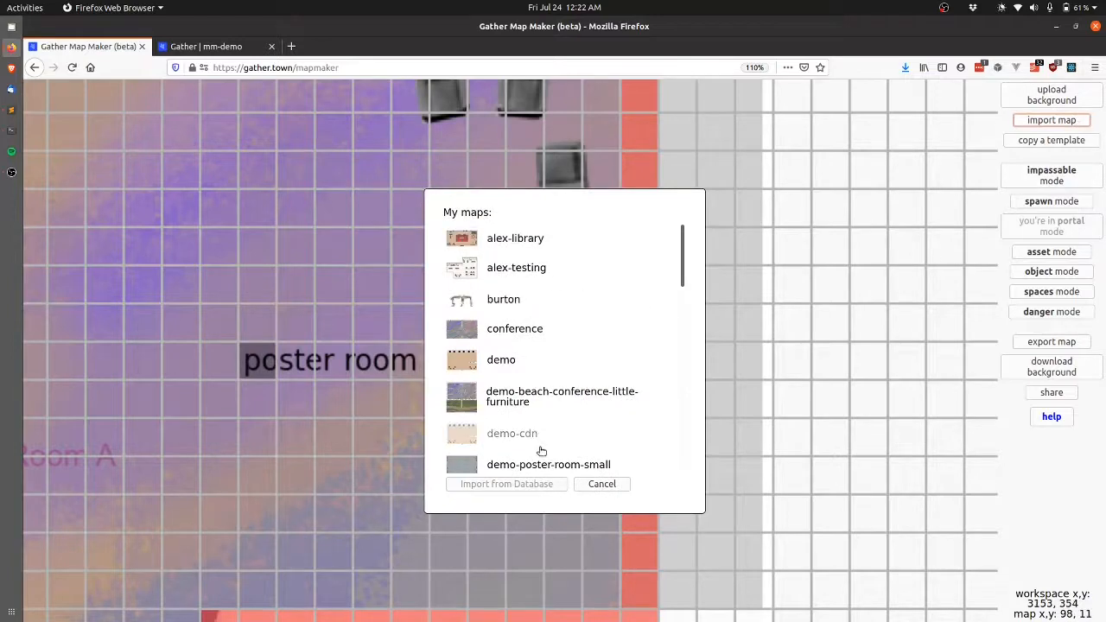
click(522, 471)
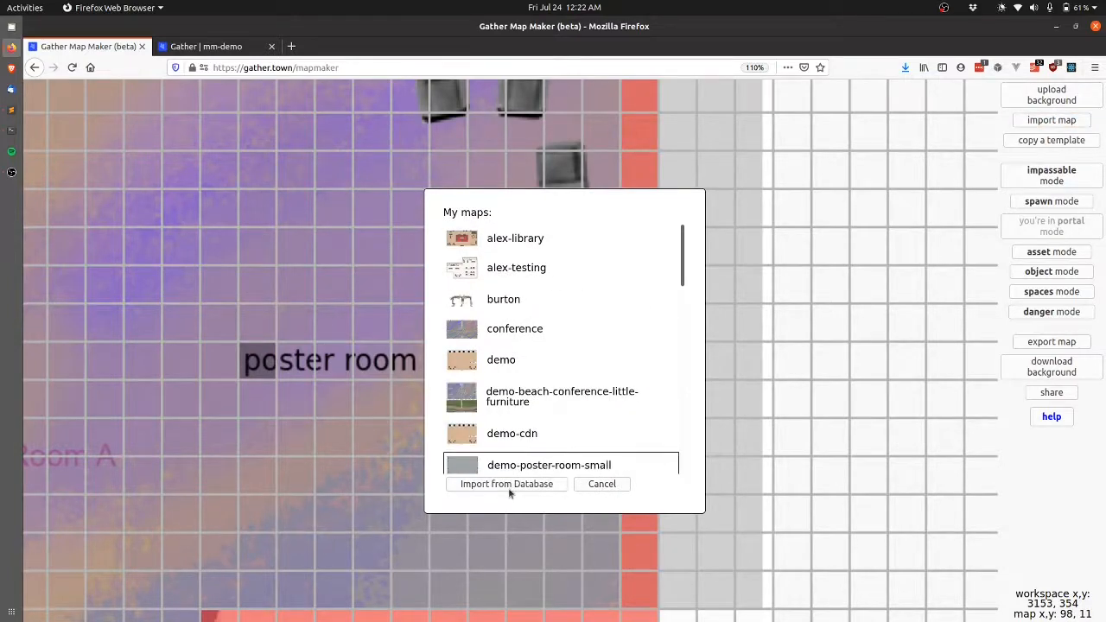
click(510, 488)
scroll(510, 492, down, 10)
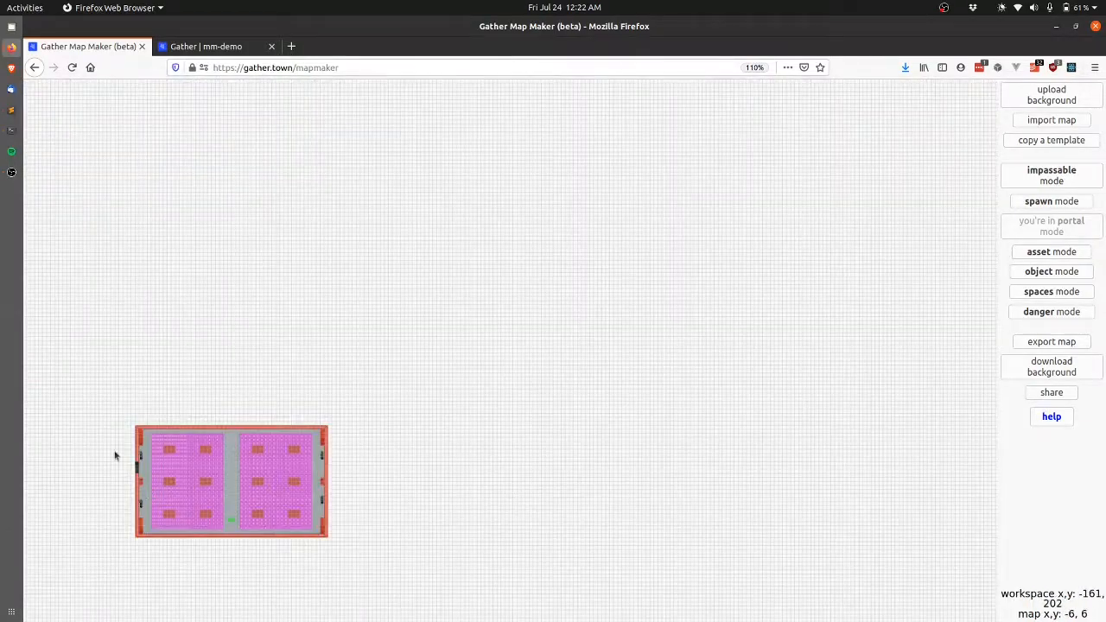
scroll(115, 454, up, 10)
scroll(252, 475, up, 5)
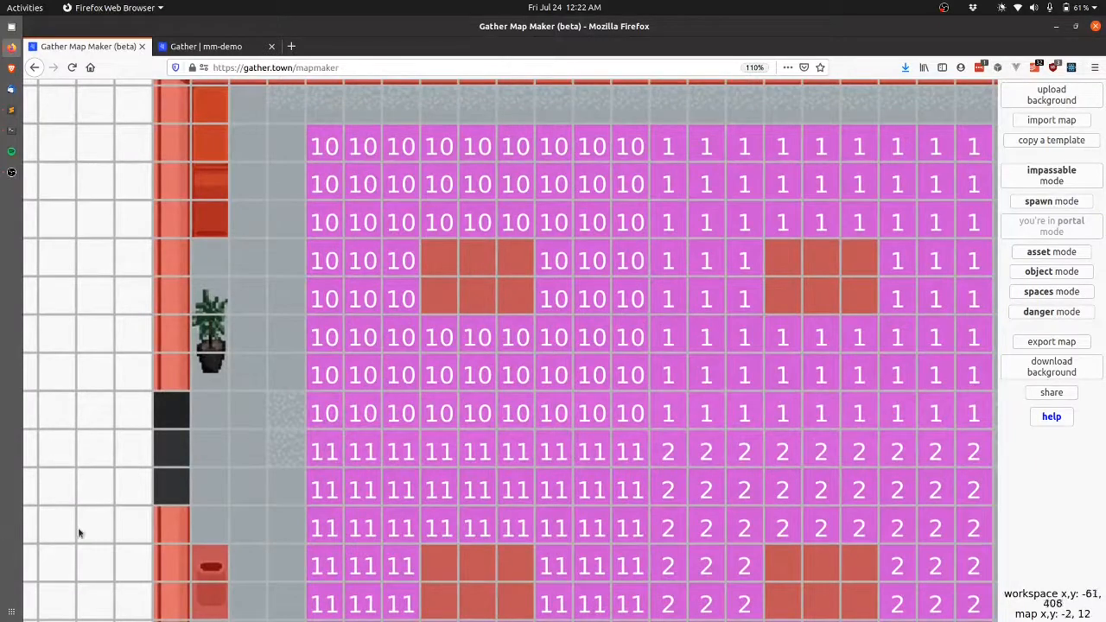
Add portals on tiles 0,9–0,11 to demo-beach-conference-little-furniture at X 95, Y 11/12.
click(176, 407)
click(571, 222)
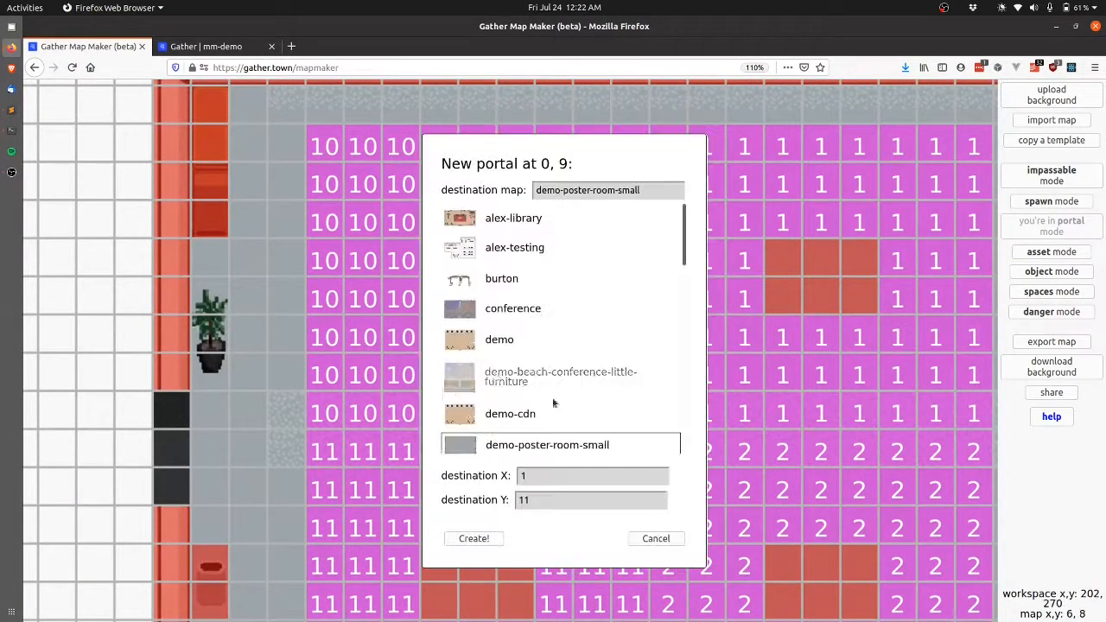
click(561, 471)
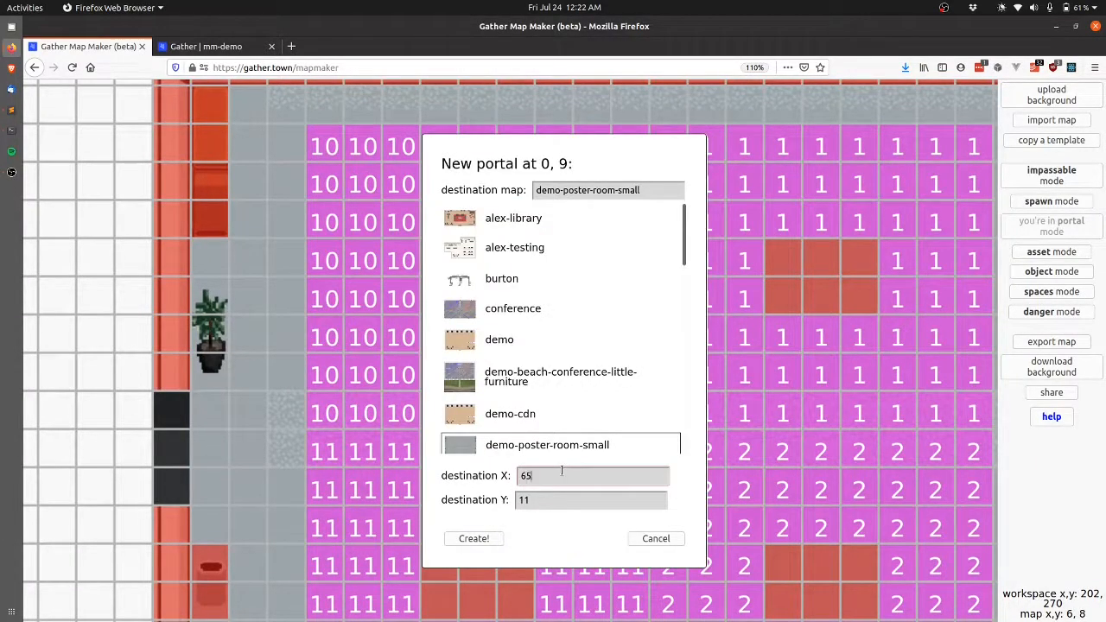
key(Tab)
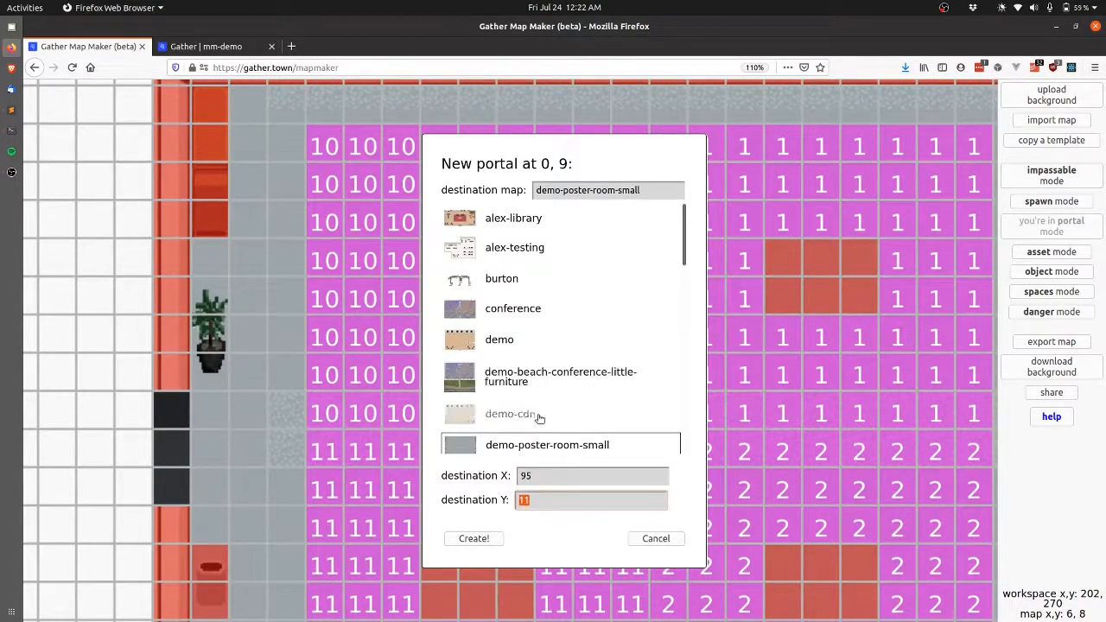
click(508, 393)
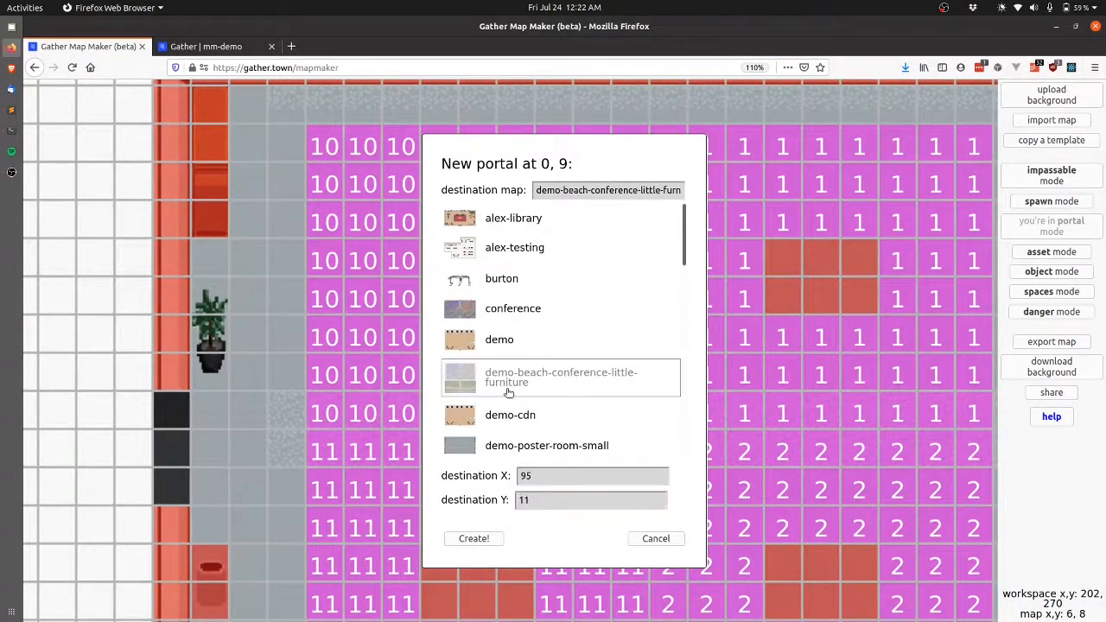
click(475, 539)
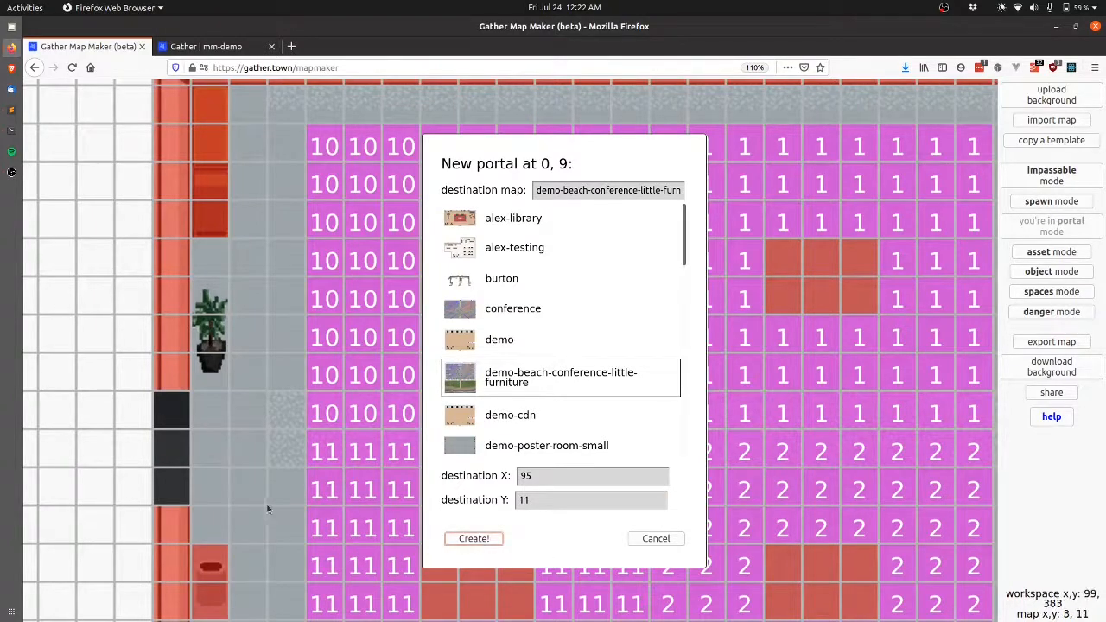
click(156, 452)
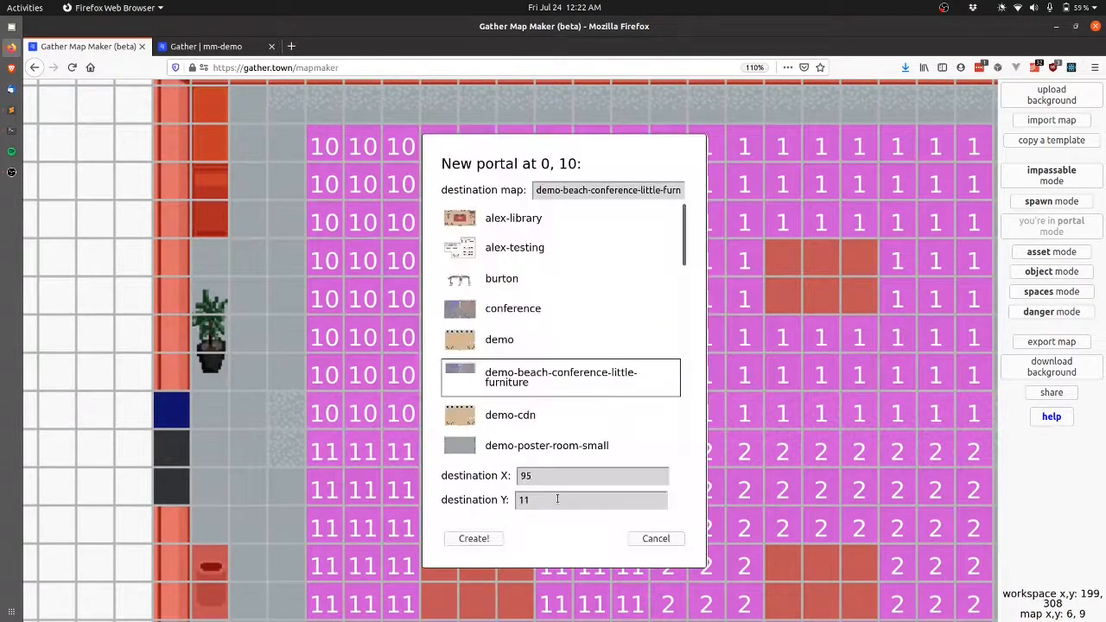
click(558, 498)
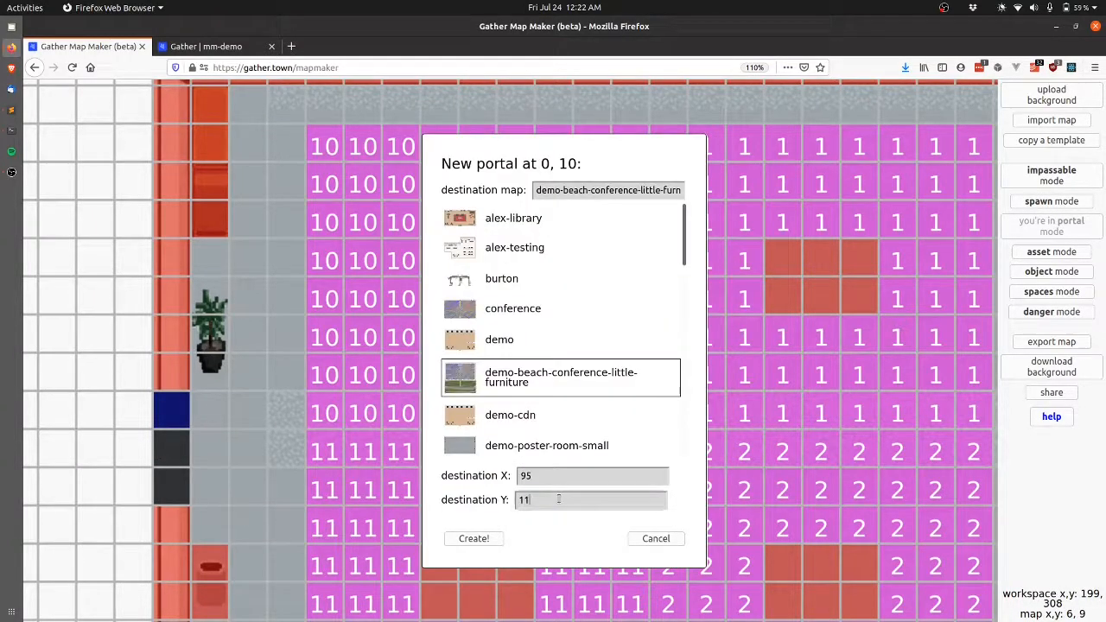
click(471, 540)
click(172, 481)
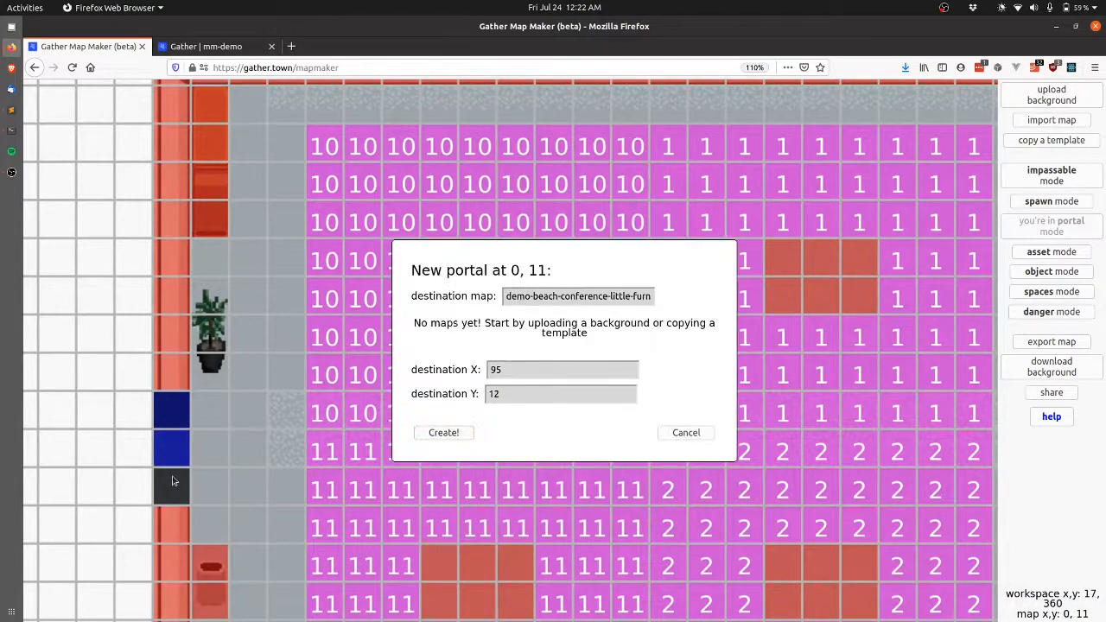
click(544, 492)
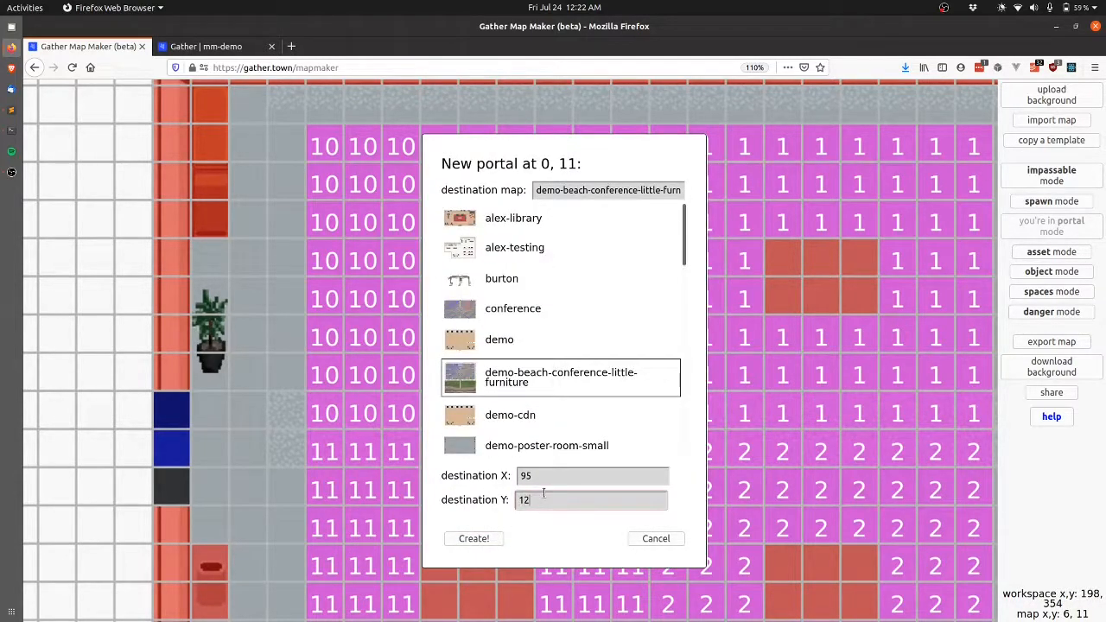
click(486, 541)
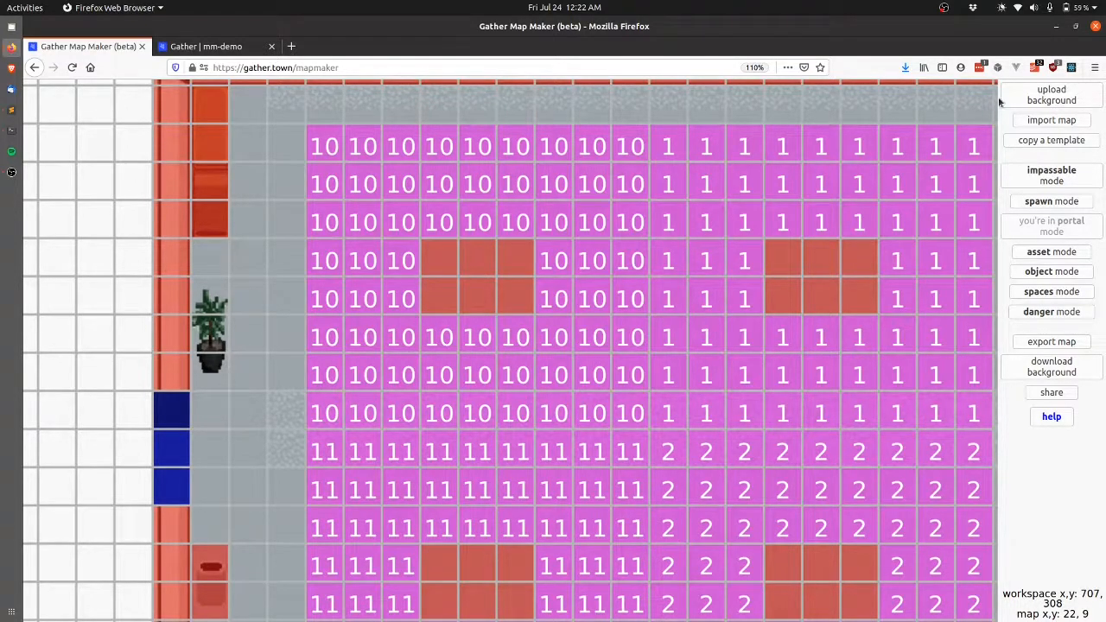
Save the poster room portals over the existing poster room map.
click(1079, 345)
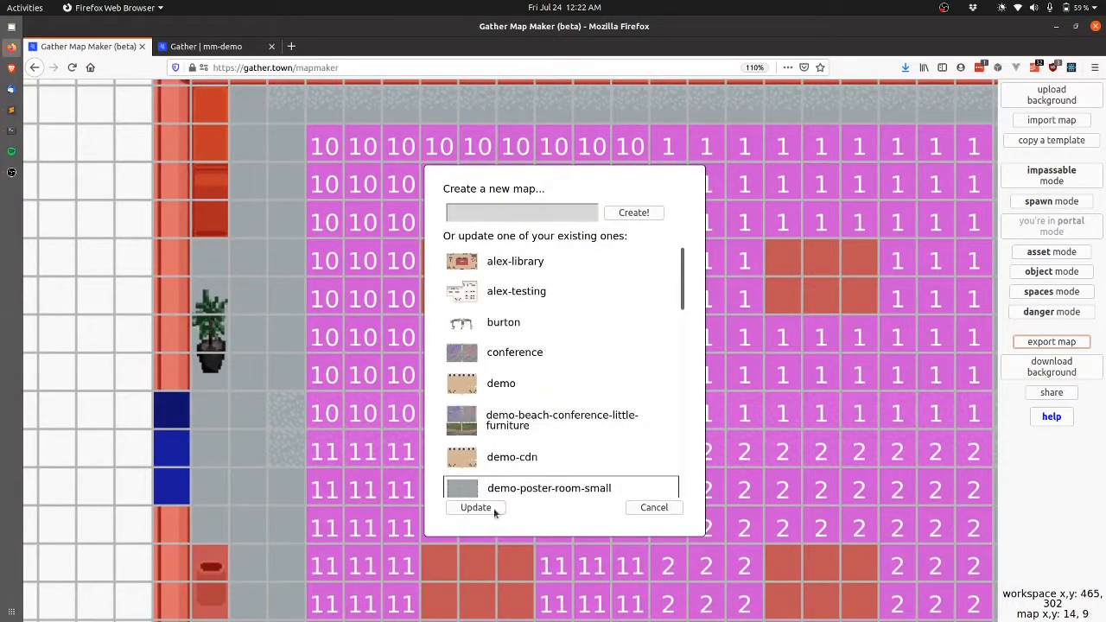
click(489, 508)
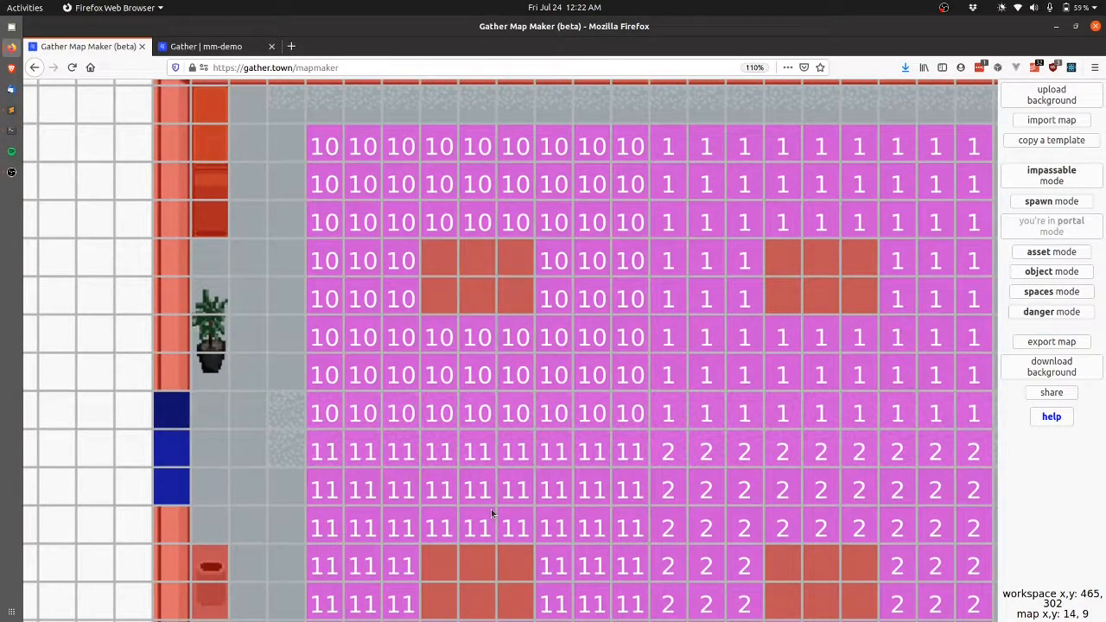
key(Return)
In the mm-demo space, walk the avatar through the door back to the beach room.
key(ctrl+Tab)
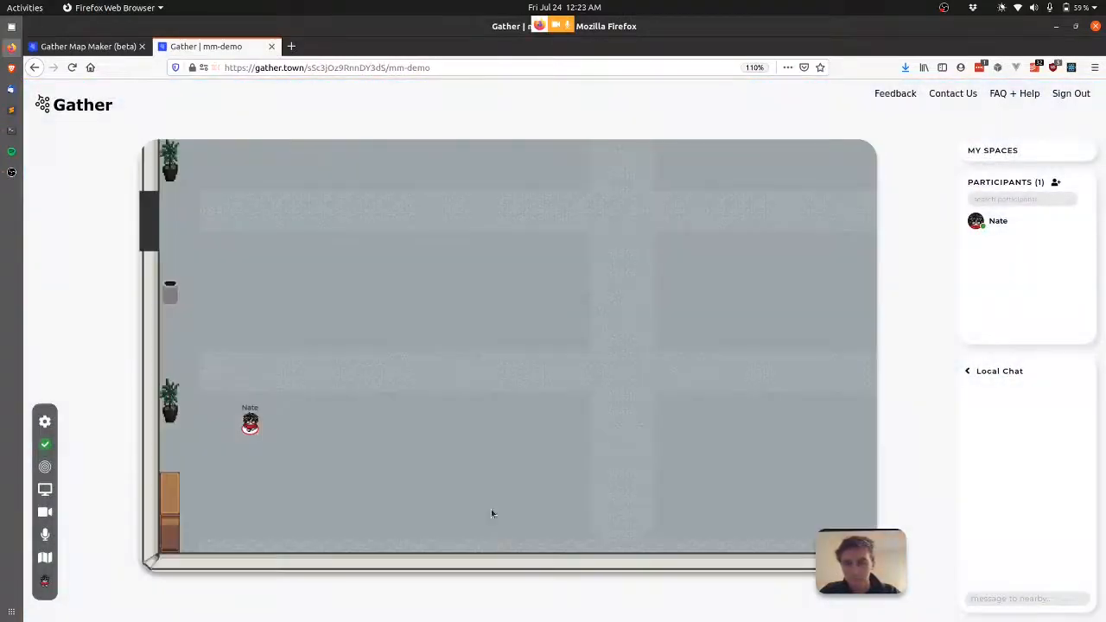
key(Right)
key(Up)
key(Up)
key(Up)
key(Up)
key(Up)
key(Up)
key(Up)
key(Up)
key(Up)
key(Left)
key(Left)
key(Left)
key(Left)
key(Left)
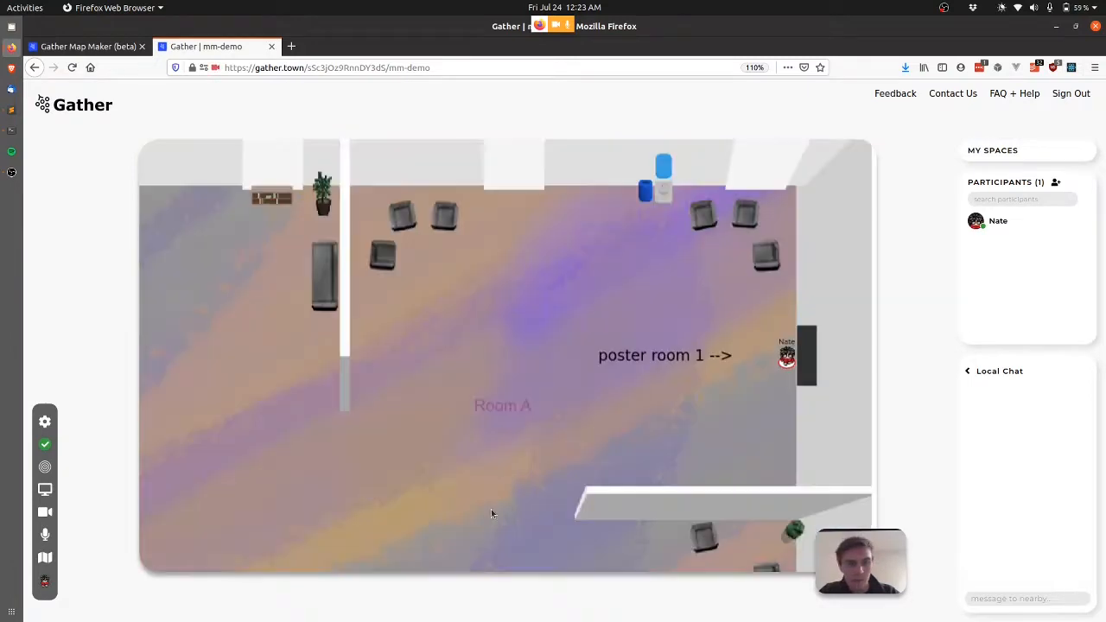
Walk the avatar repeatedly across the door tiles between Room A and the poster room.
key(Left)
key(Left)
key(Left)
key(Left)
key(Left)
key(Left)
key(Left)
key(Right)
key(Right)
key(Right)
key(Right)
key(Right)
key(Right)
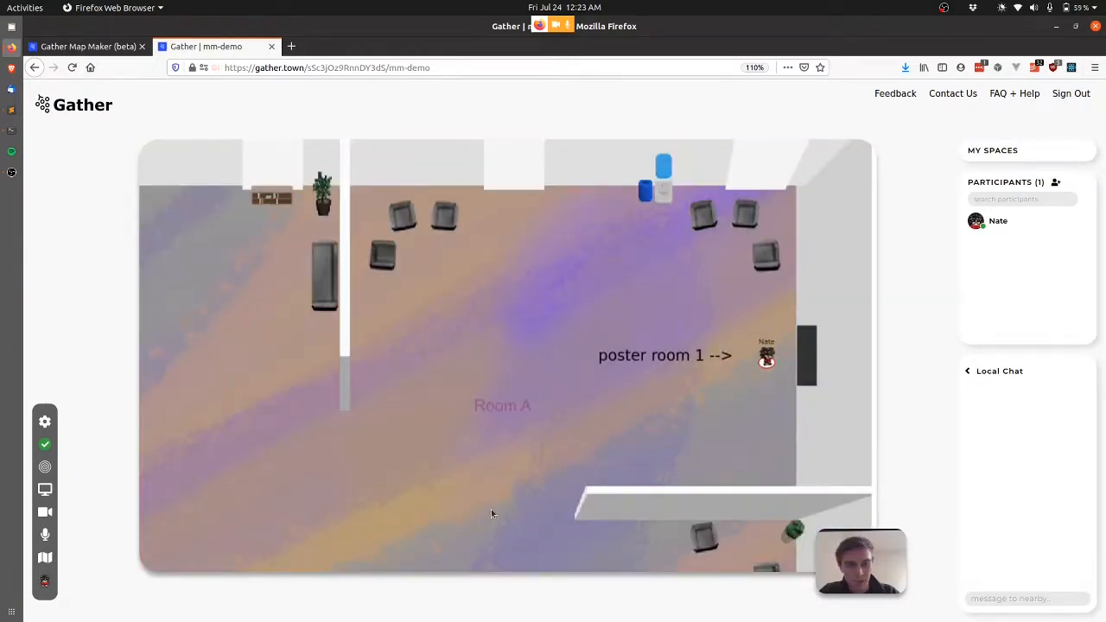
key(Right)
key(Right)
key(Right)
key(Right)
key(Right)
key(Up)
key(Up)
key(Left)
key(Down)
key(Down)
key(Up)
key(Left)
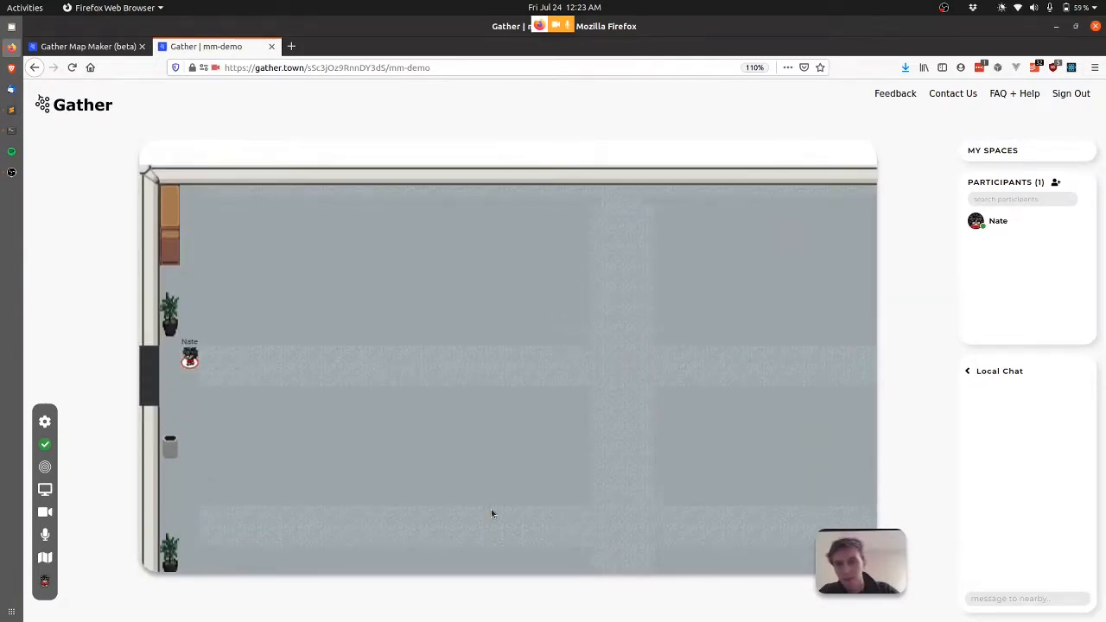
key(Left)
key(Left)
key(Right)
key(Right)
key(Right)
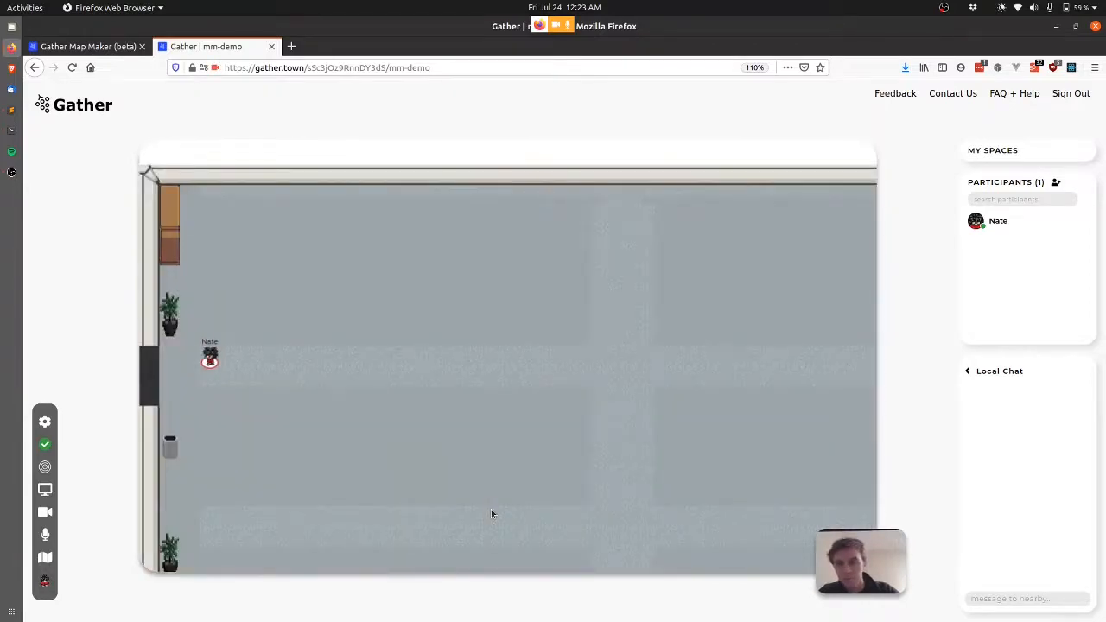
key(Left)
key(Left)
key(Left)
key(Down)
key(Right)
key(Right)
key(Right)
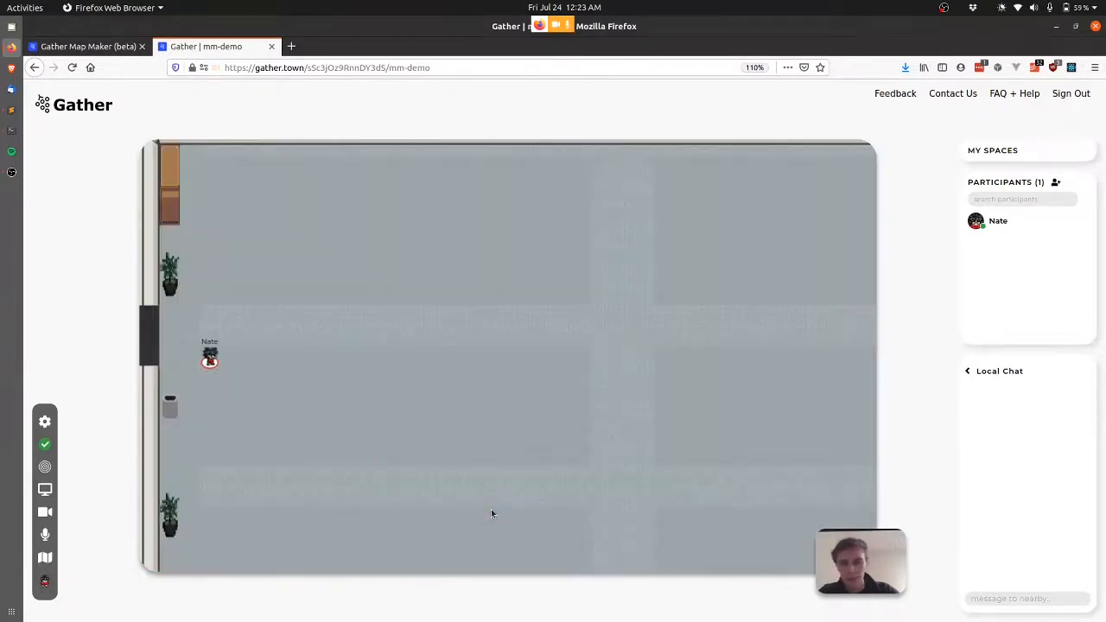
key(Left)
key(Left)
key(Left)
key(Left)
key(Right)
key(Right)
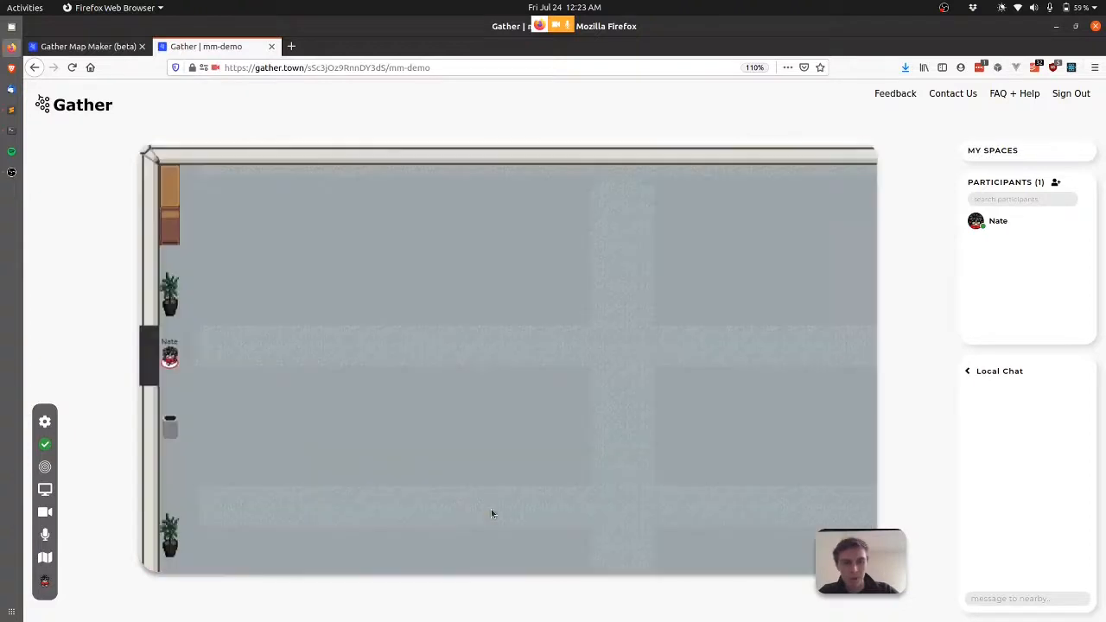
key(Right)
key(Right)
key(Right)
key(Down)
key(Down)
key(Left)
key(Up)
key(Left)
key(Left)
key(Left)
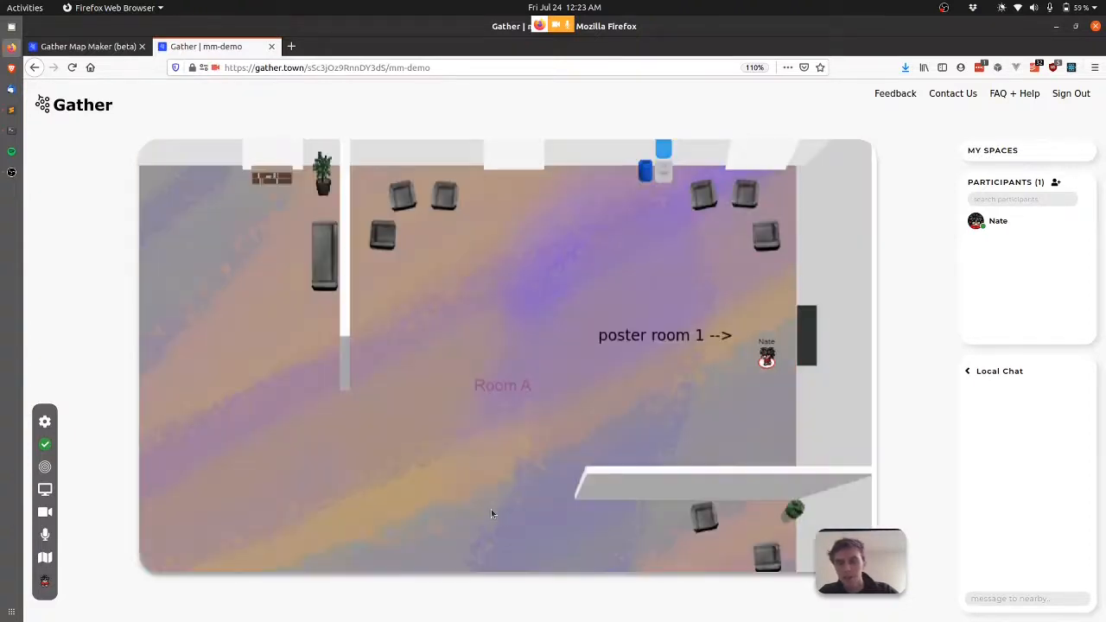
key(Left)
key(Left)
key(Right)
key(Up)
key(Up)
key(Right)
key(Right)
key(Right)
key(Right)
key(Right)
key(Right)
key(Down)
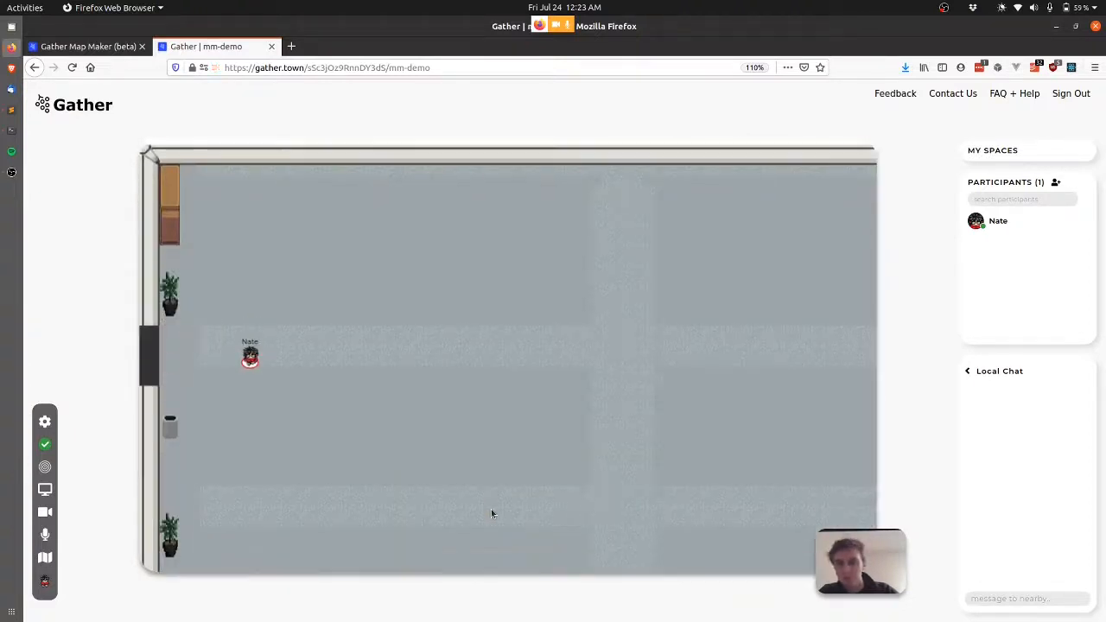
key(Left)
key(Left)
key(Left)
key(Left)
key(Left)
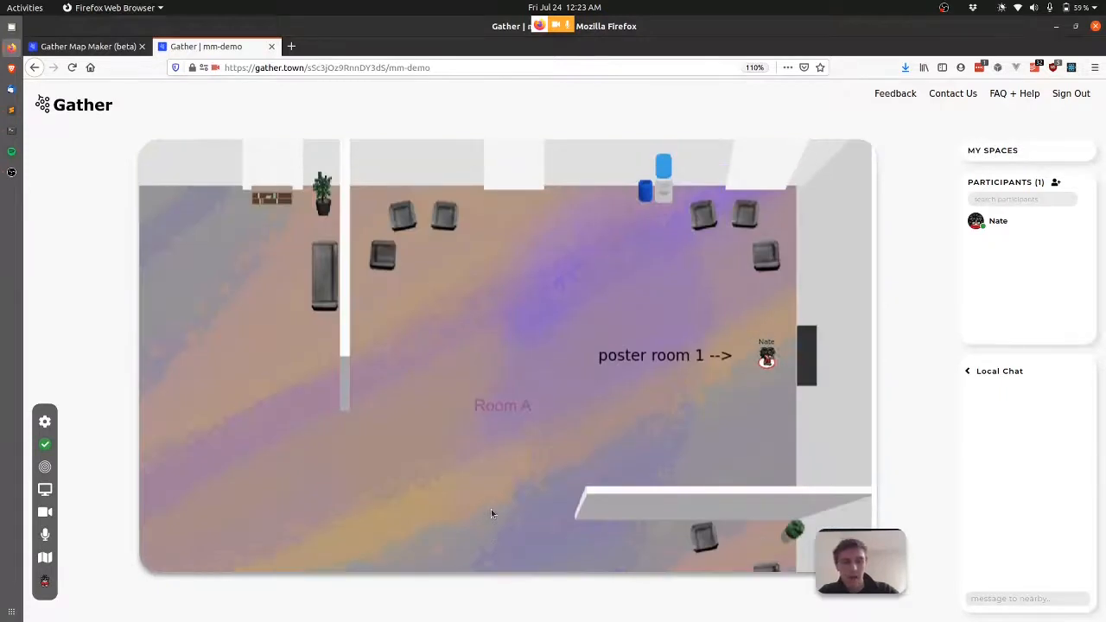
key(Right)
key(Right)
key(Right)
key(Left)
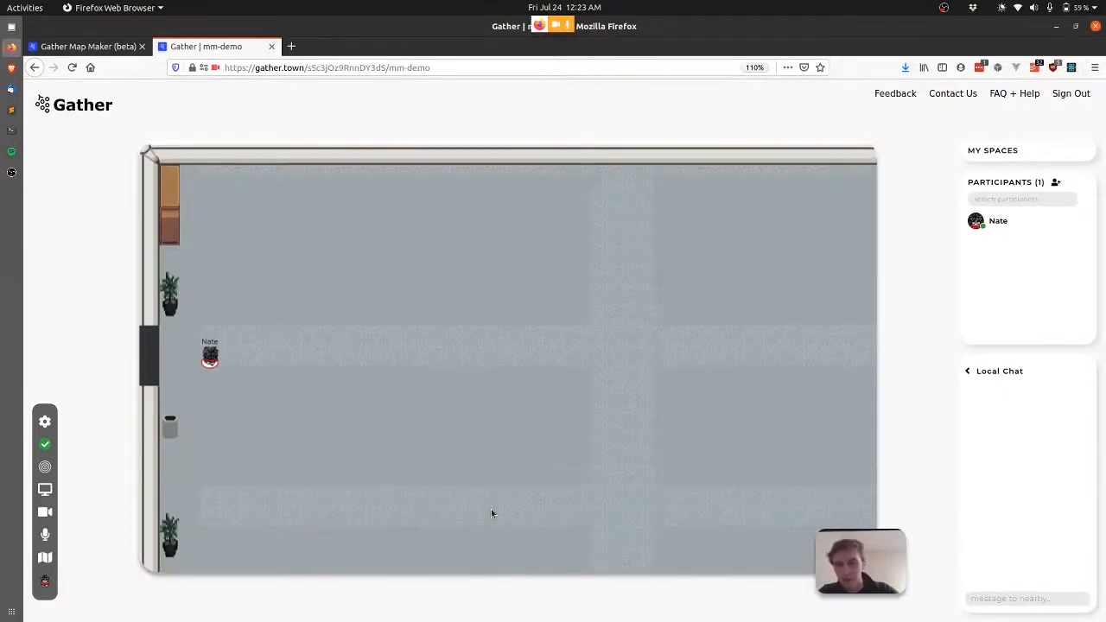
key(Left)
key(Right)
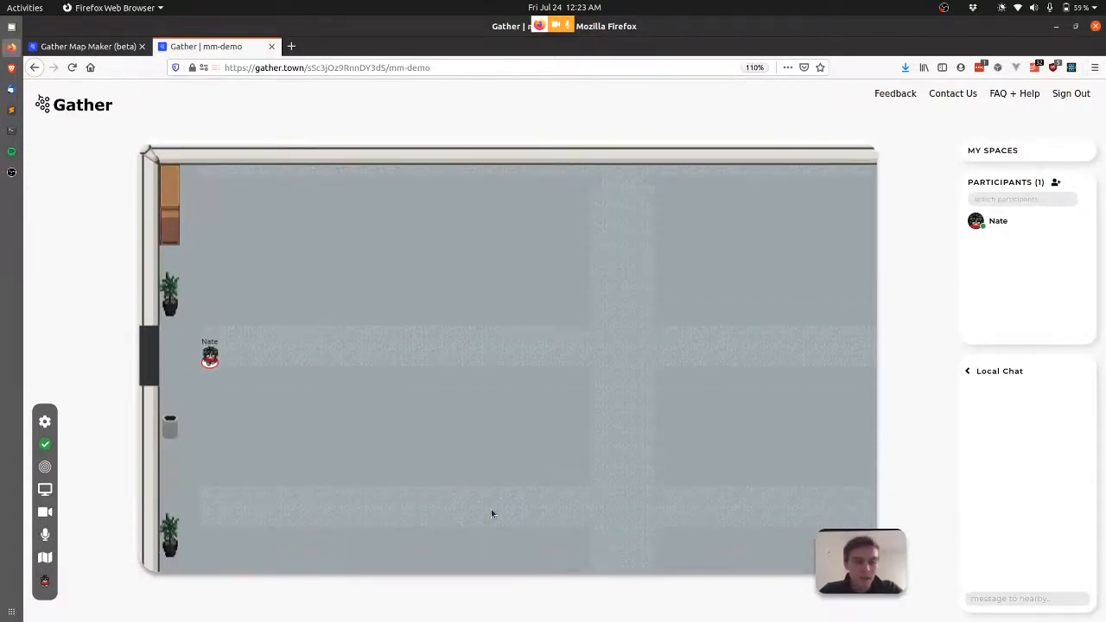
key(ctrl+Tab)
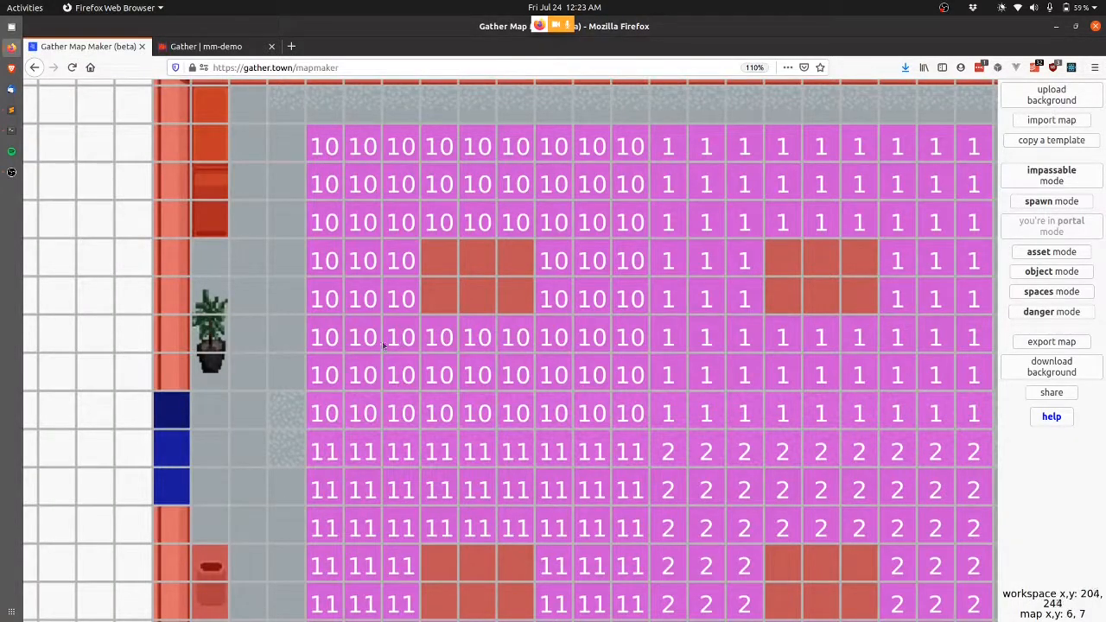
In object mode, place a new object at tile 7, 5 and make it a poster table.
scroll(641, 363, down, 3)
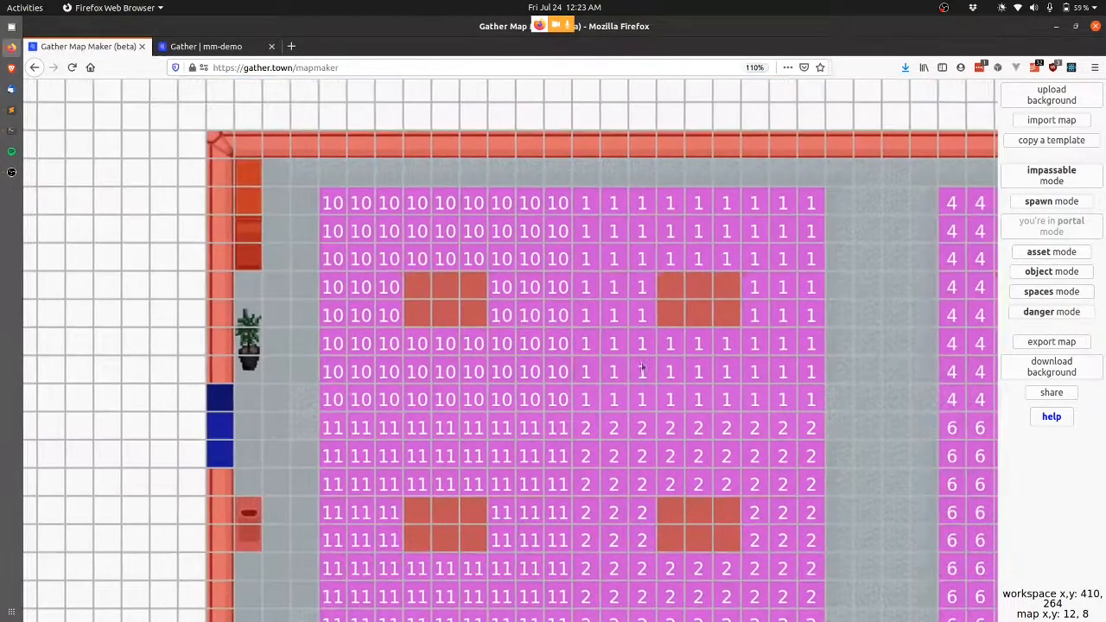
scroll(642, 366, right, 3)
scroll(642, 362, left, 2)
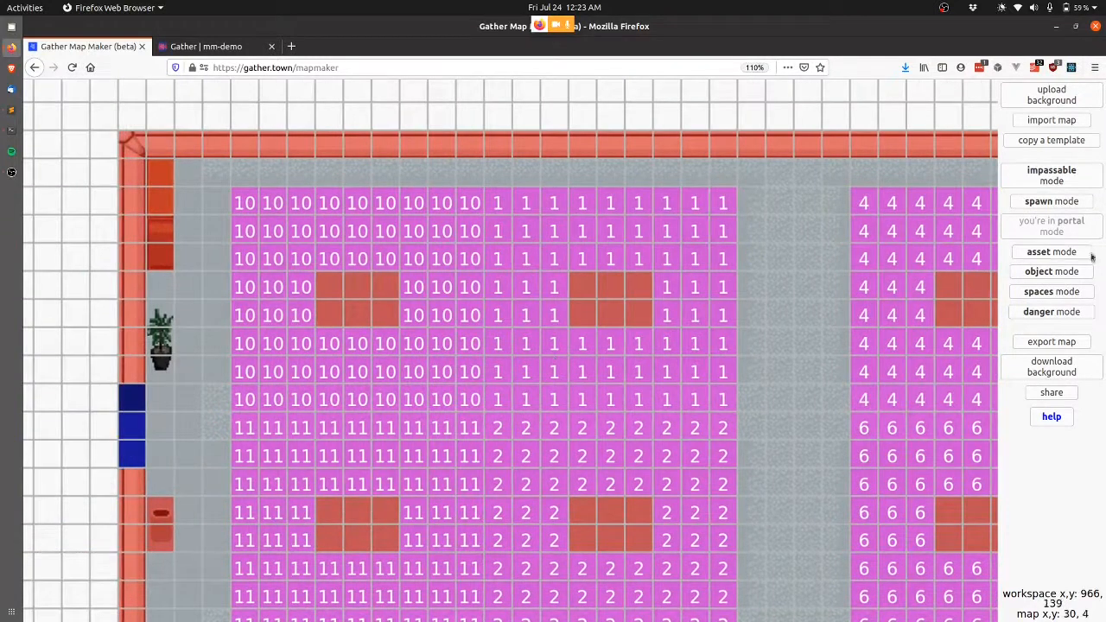
click(1042, 273)
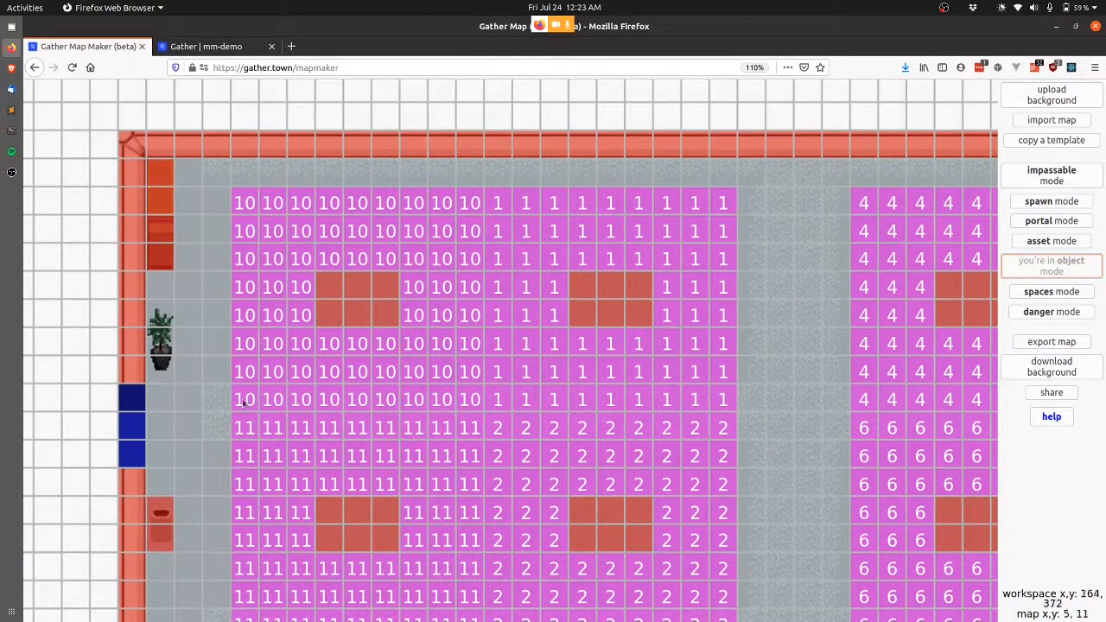
click(327, 288)
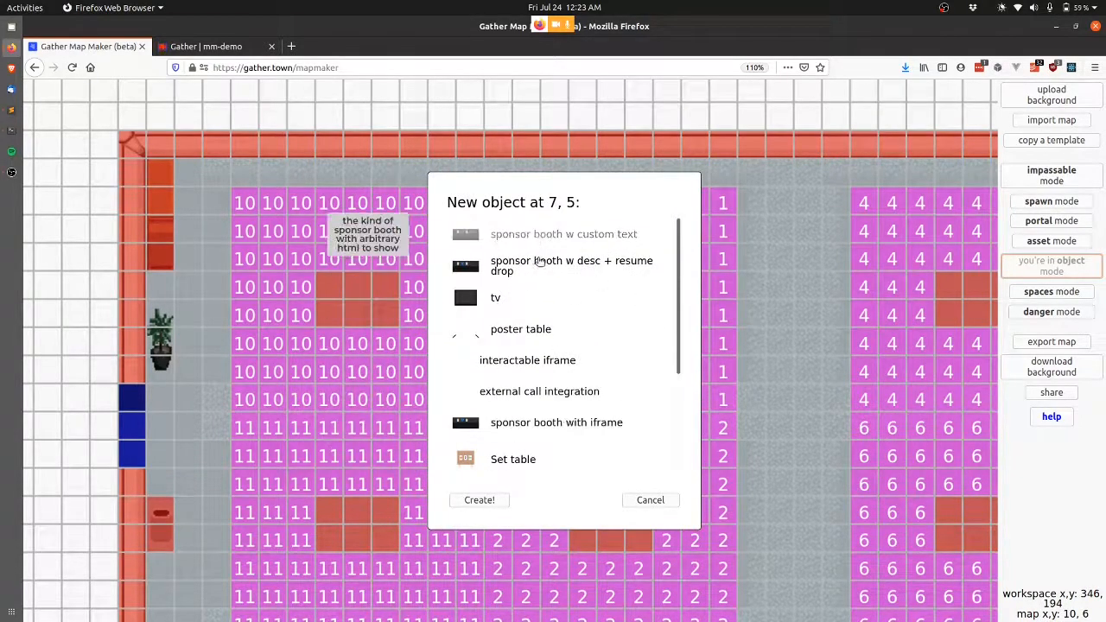
click(510, 331)
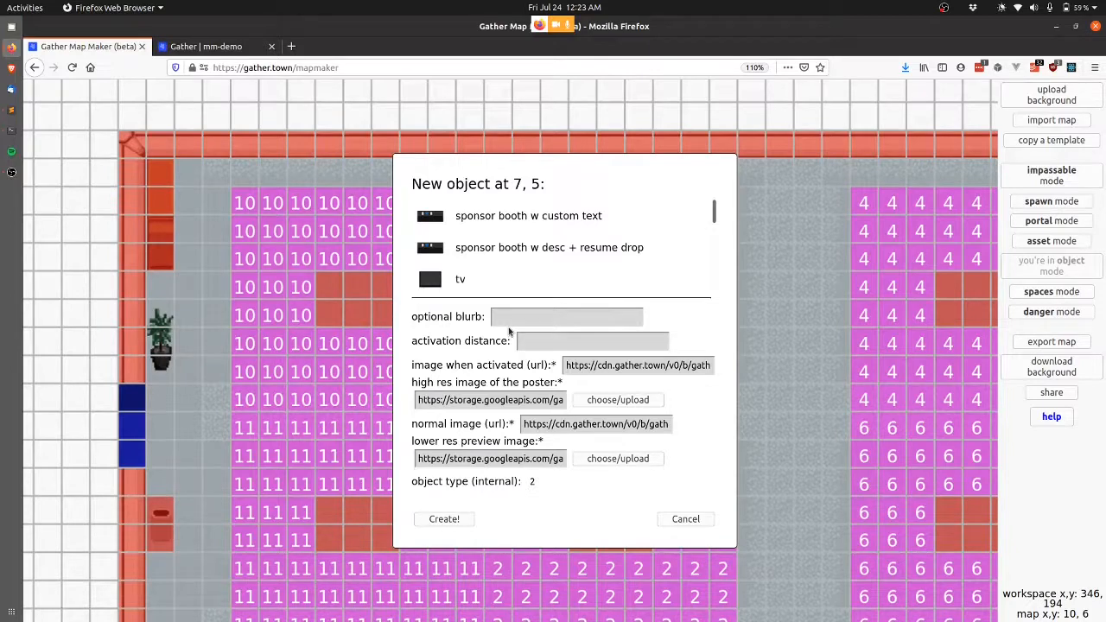
Upload the three poster images and set poster1.jpg as the high-res poster.
click(635, 402)
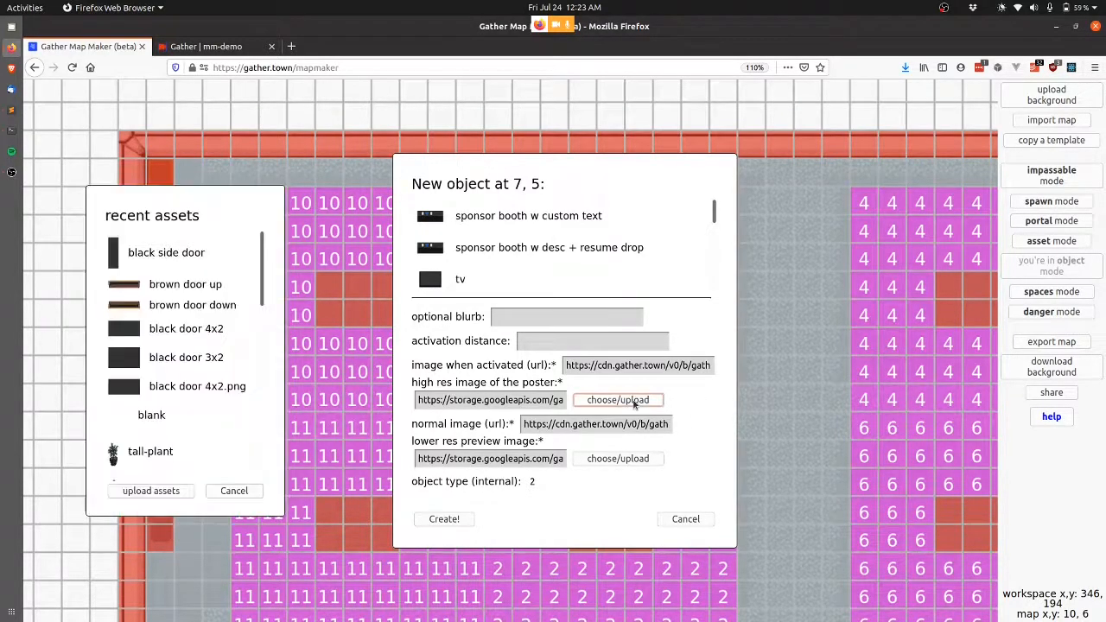
click(150, 490)
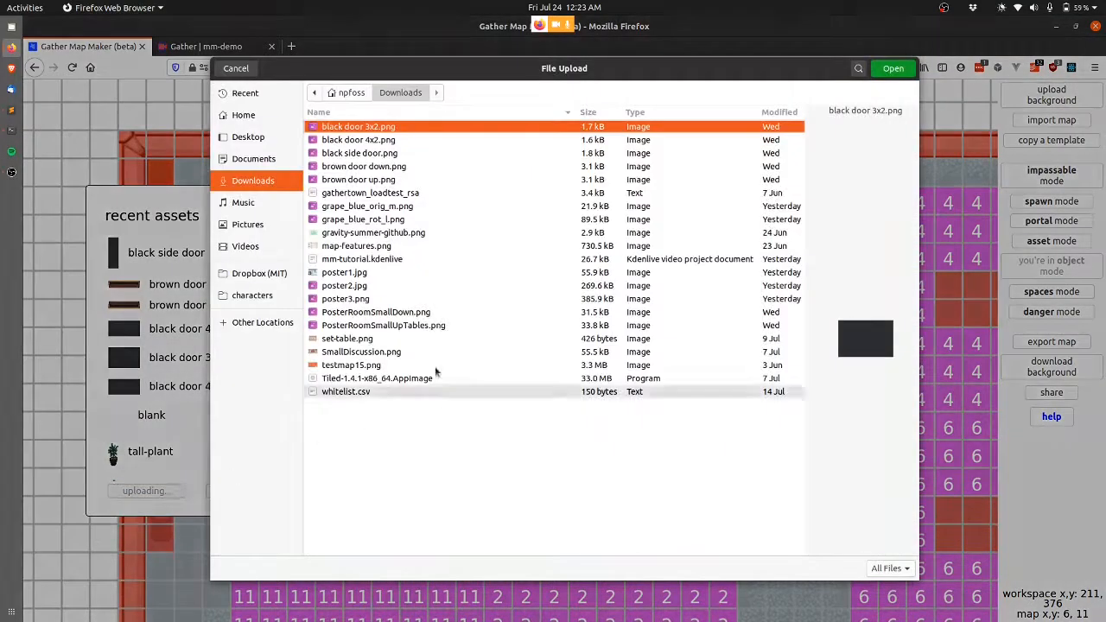
drag(367, 273, 367, 299)
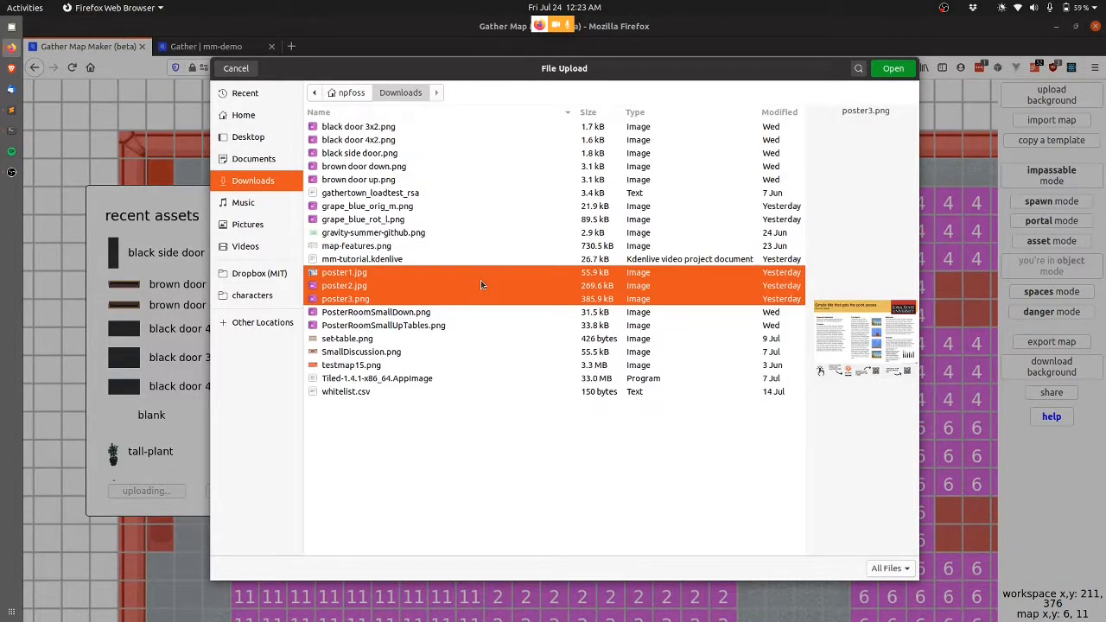
key(Return)
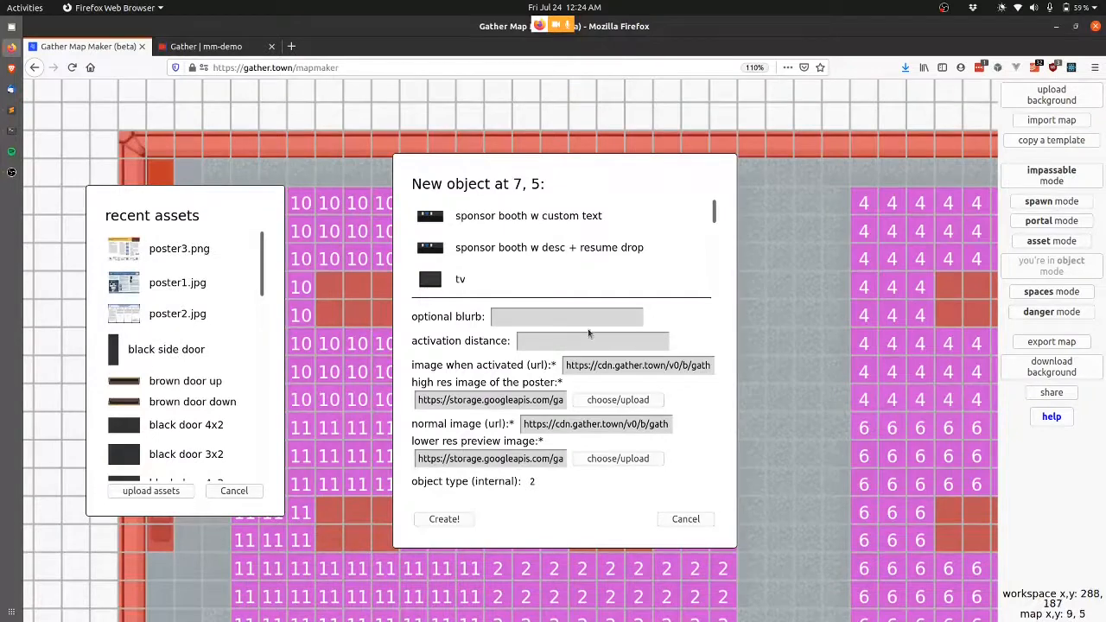
click(185, 283)
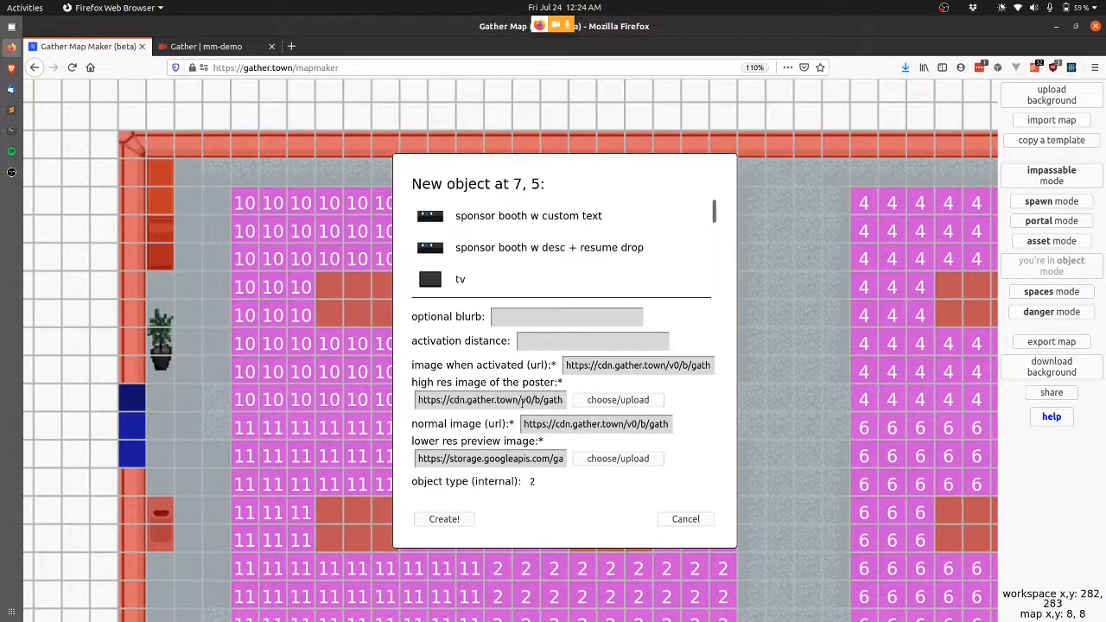
click(645, 458)
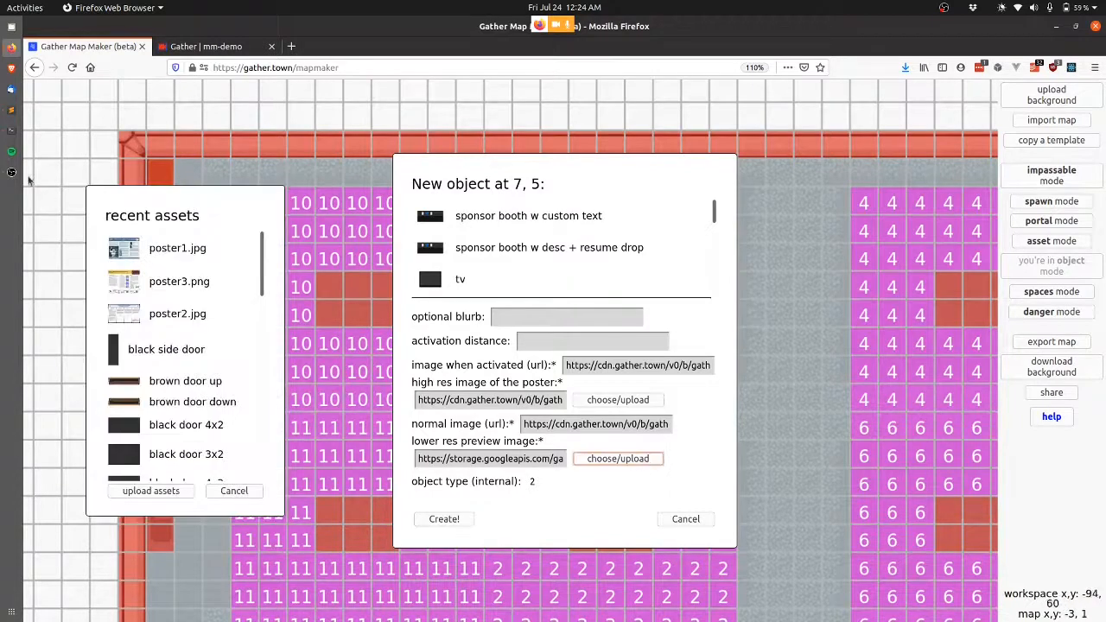
click(178, 249)
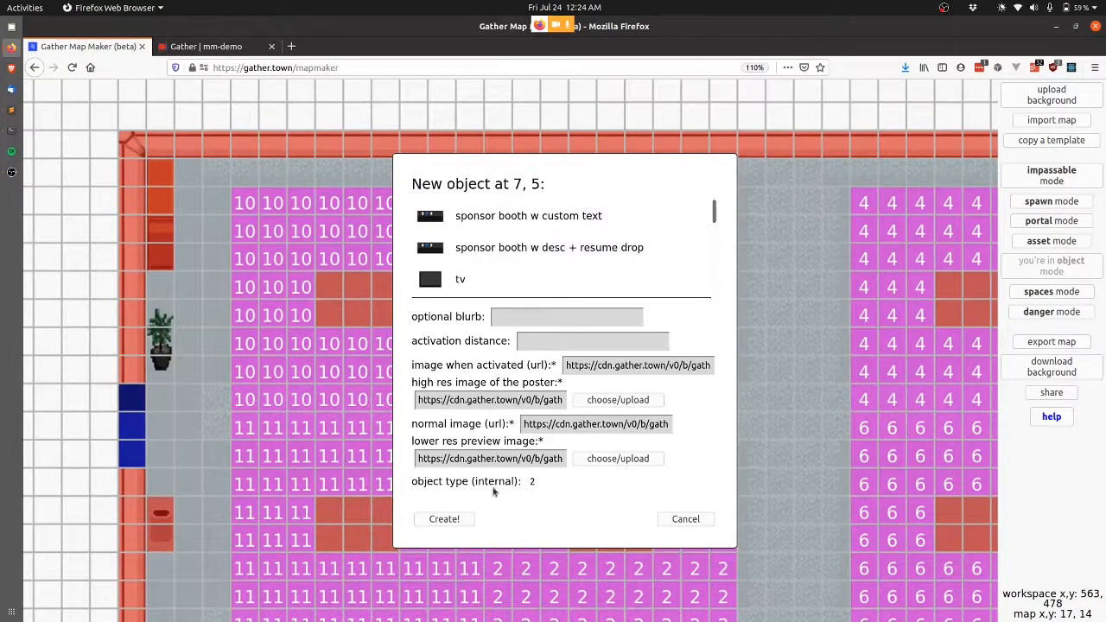
click(536, 319)
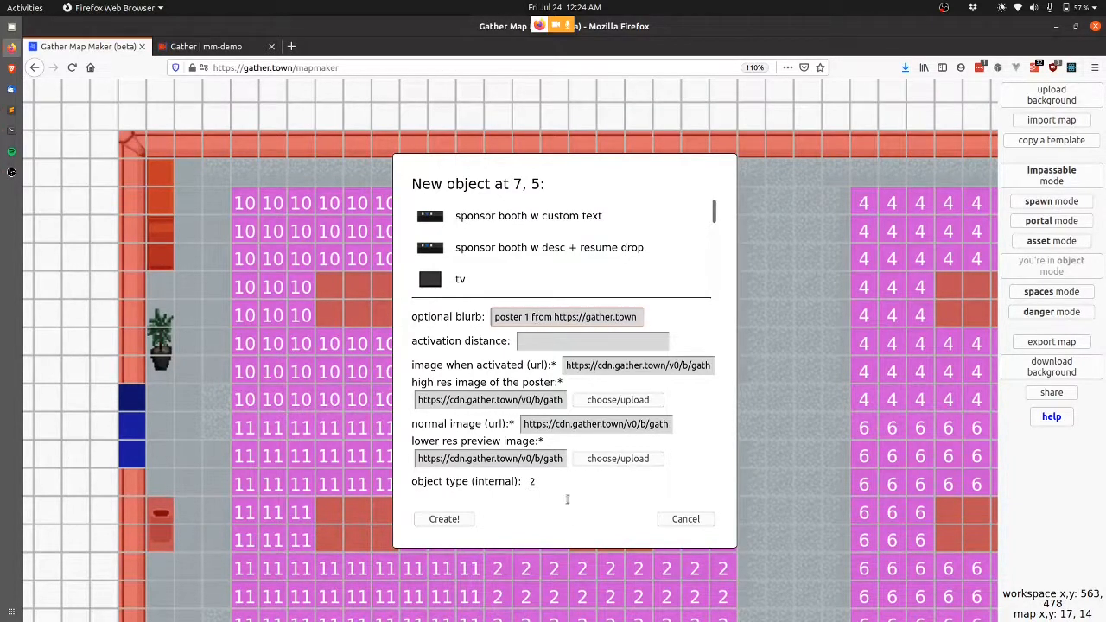
click(443, 518)
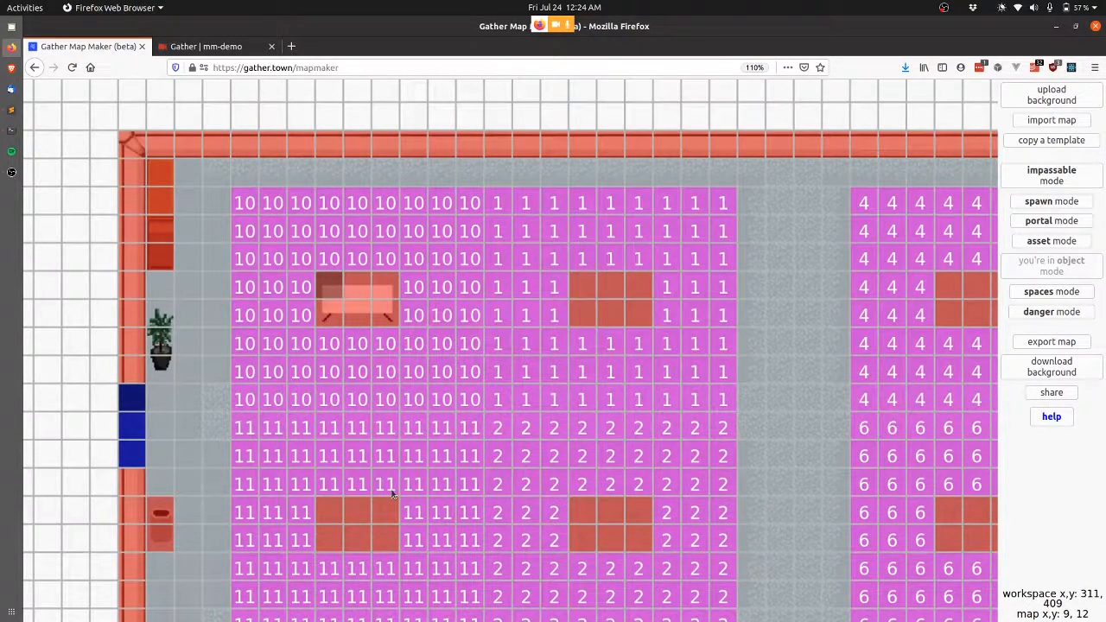
Export the edited map as an update to demo-poster-room-small, then return to the Gather game.
mouse_move(329, 290)
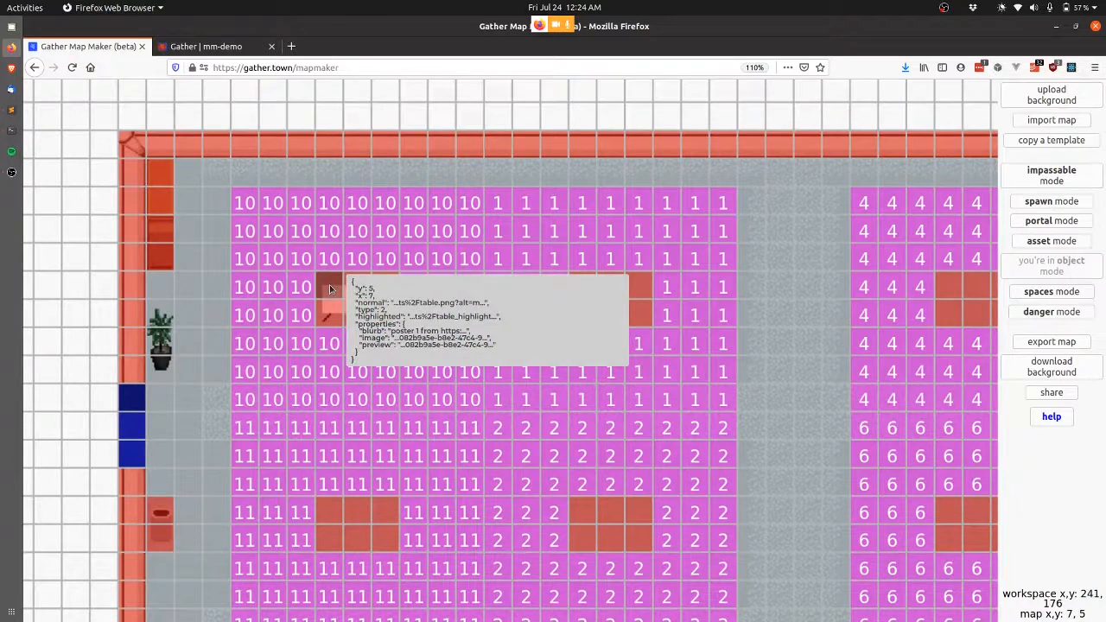
click(1069, 344)
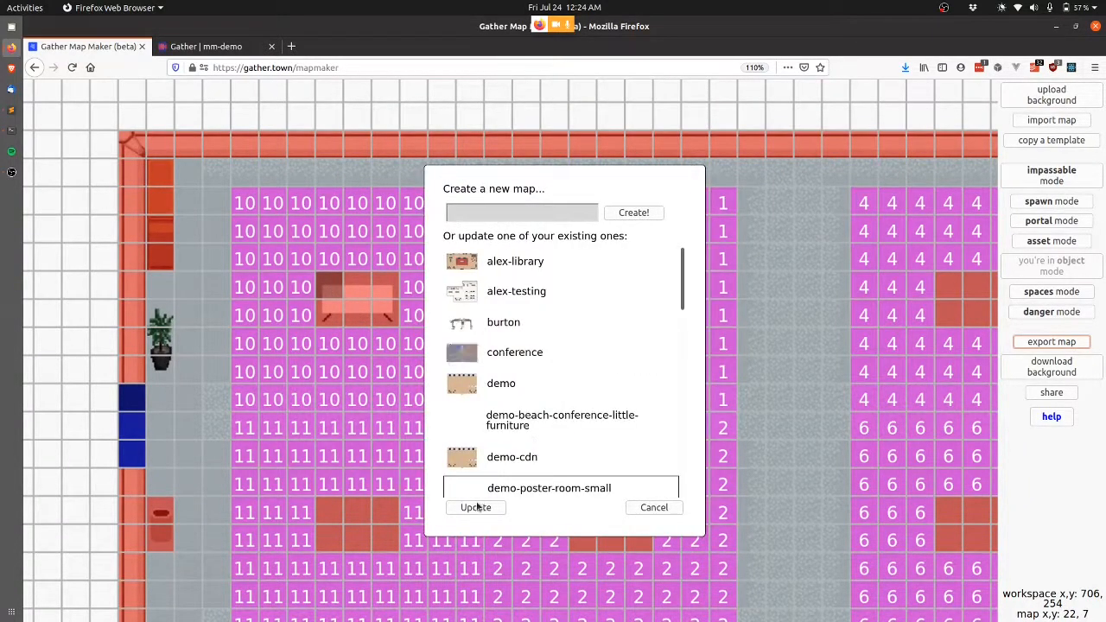
click(475, 508)
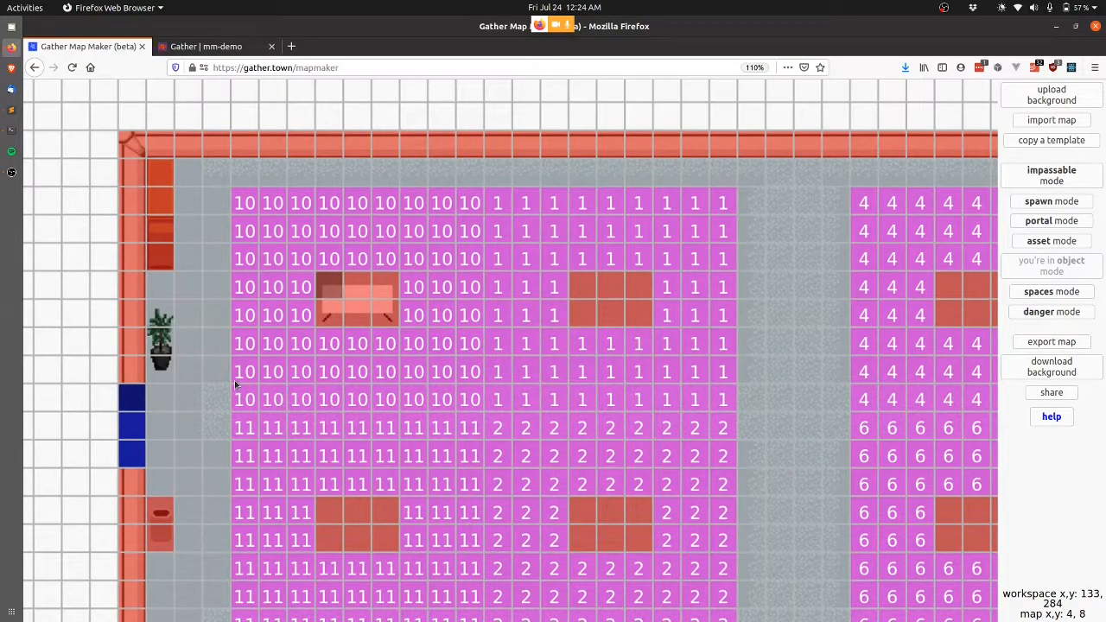
key(Return)
key(ctrl+Tab)
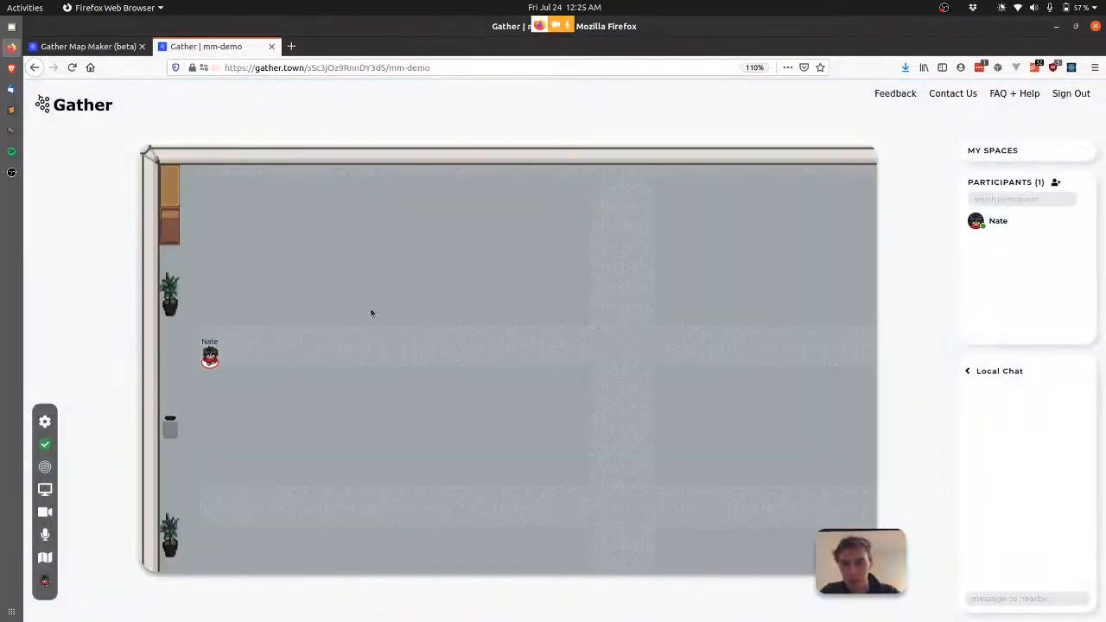
Walk the avatar around the new poster table at tile 7, 5.
key(Down)
key(Down)
key(Left)
key(Up)
key(Up)
key(Up)
key(Right)
key(Right)
key(Right)
key(Right)
key(Right)
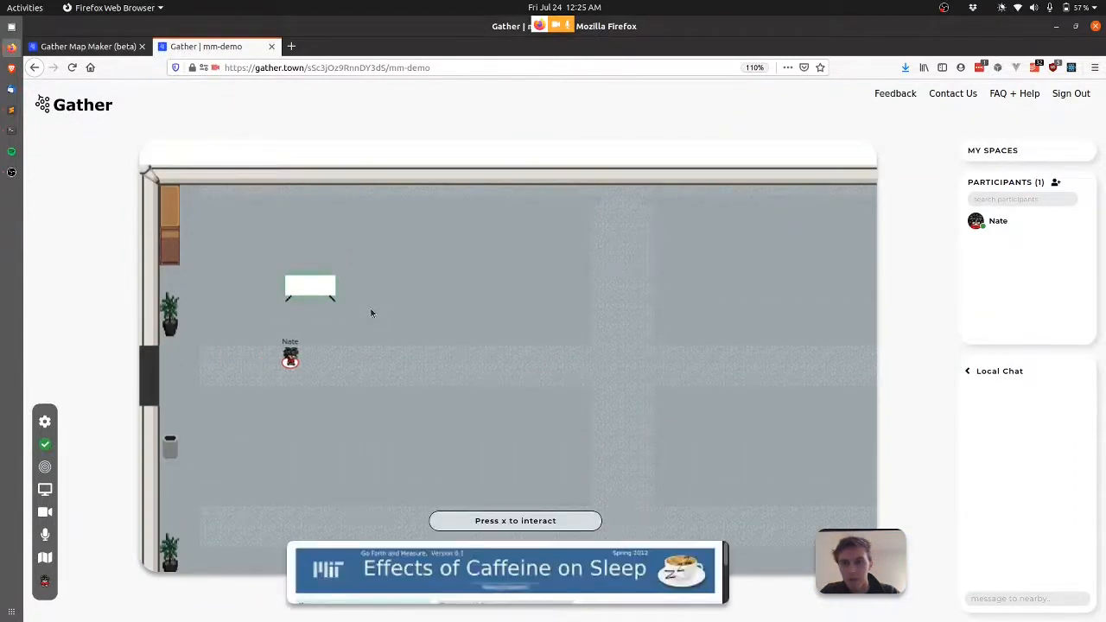
key(Right)
key(Up)
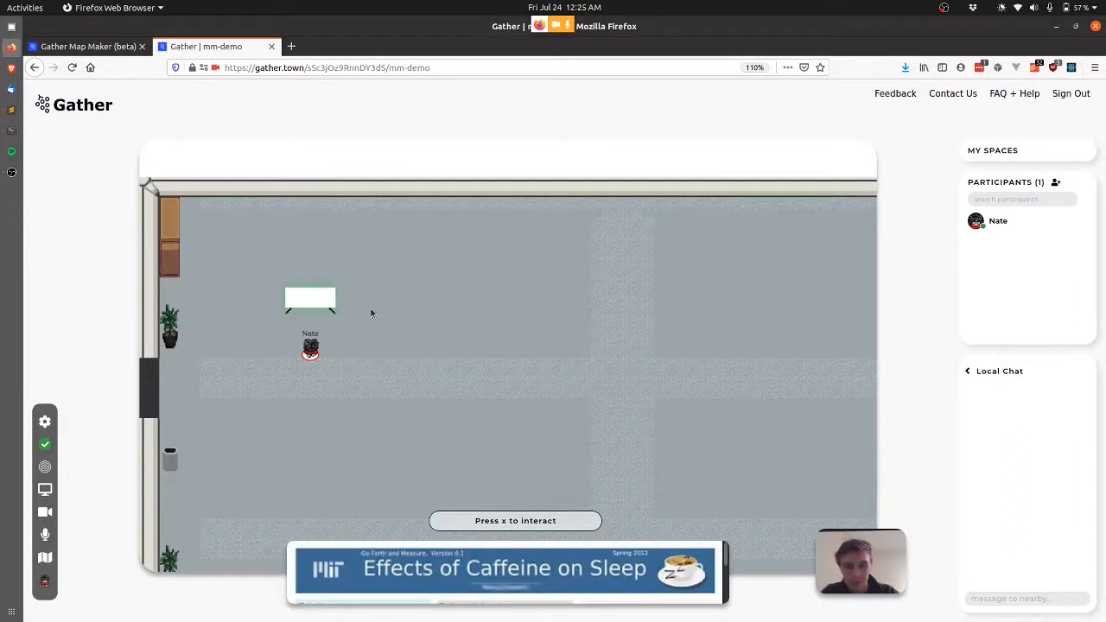
key(Left)
key(Up)
key(Up)
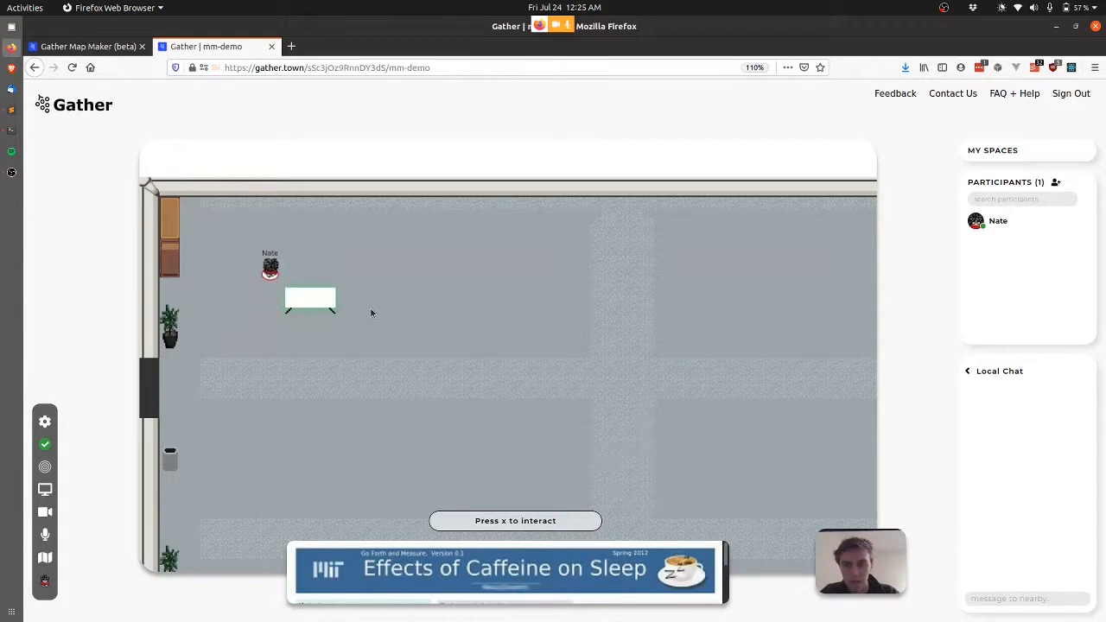
key(Right)
key(Right)
key(Right)
key(Right)
key(Right)
key(Down)
key(Down)
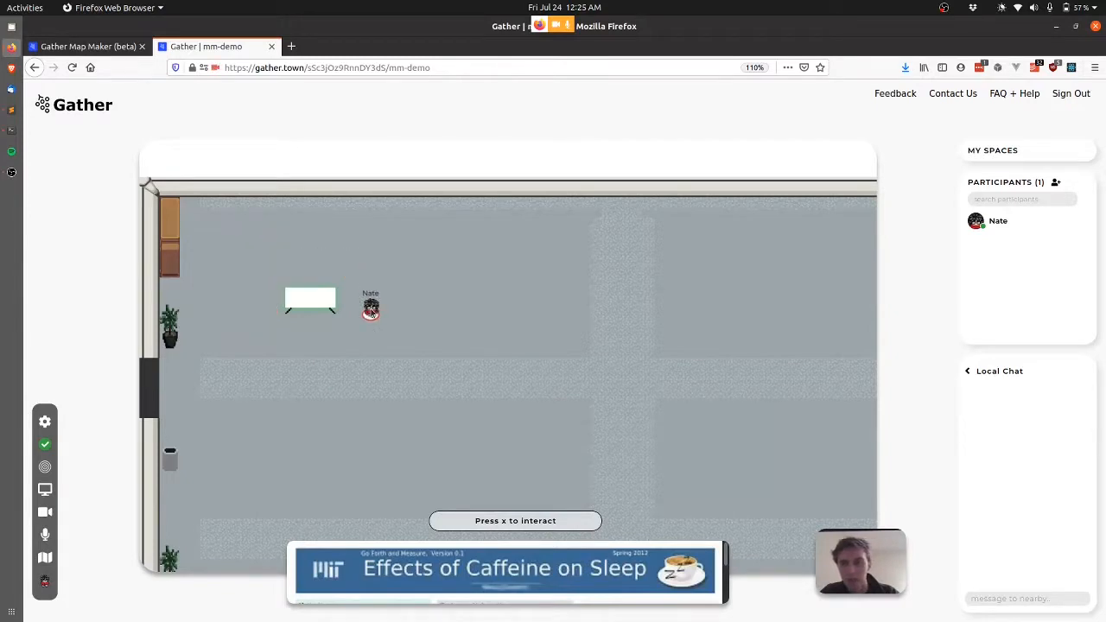
key(Down)
key(Left)
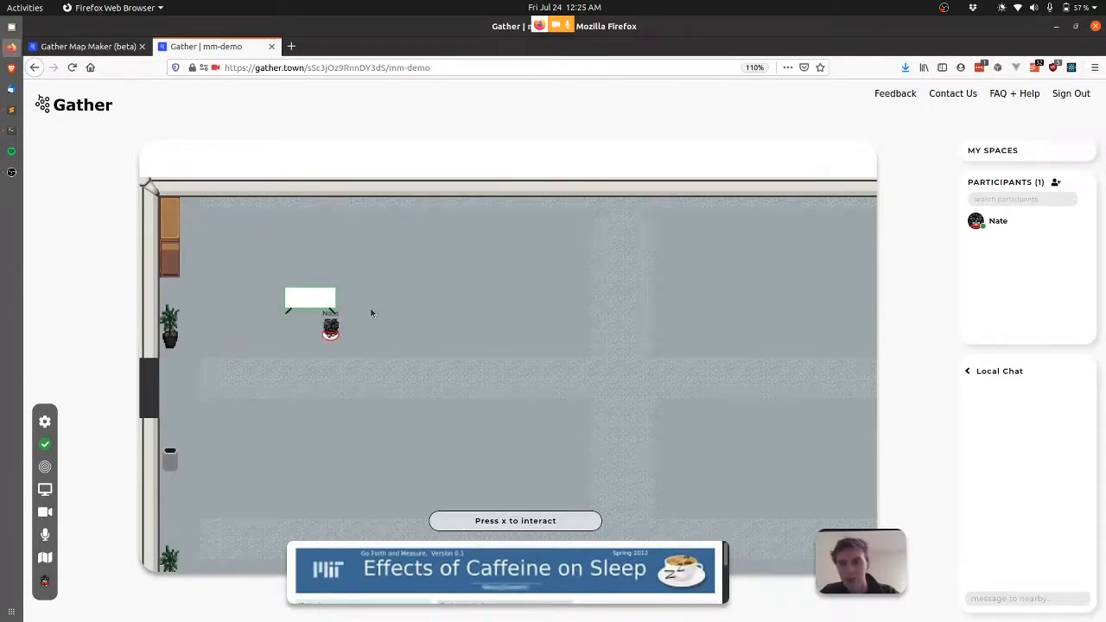
Cancel the stray New object dialog in the map editor and return to the game.
key(ctrl+Tab)
click(320, 295)
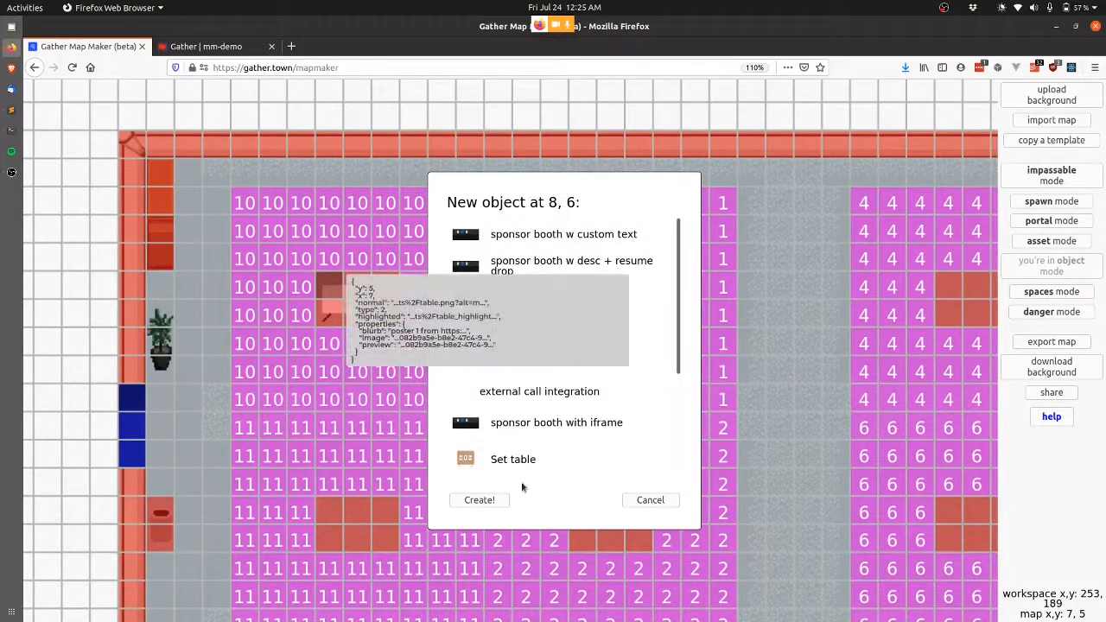
click(649, 501)
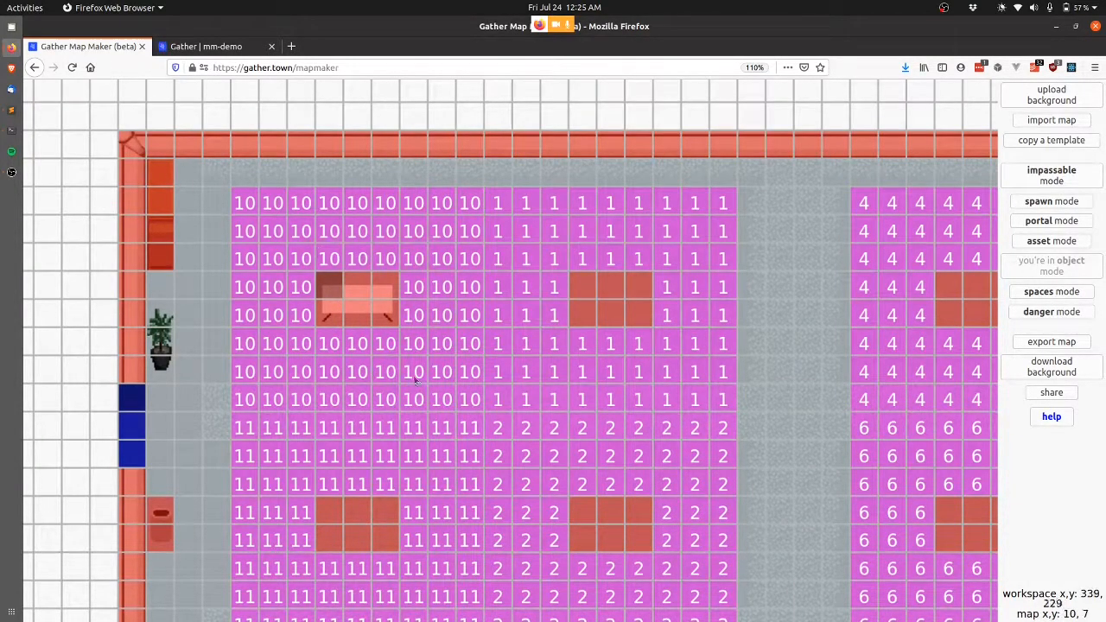
key(ctrl+Tab)
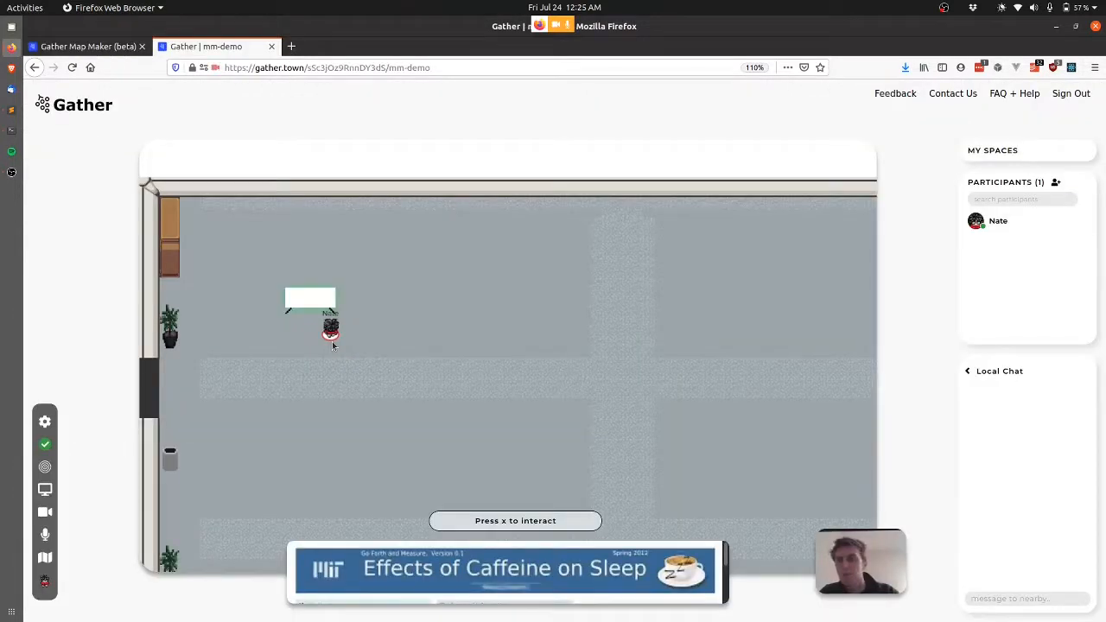
Step up beside the poster table and open the Effects of Caffeine on Sleep poster.
key(Left)
key(Right)
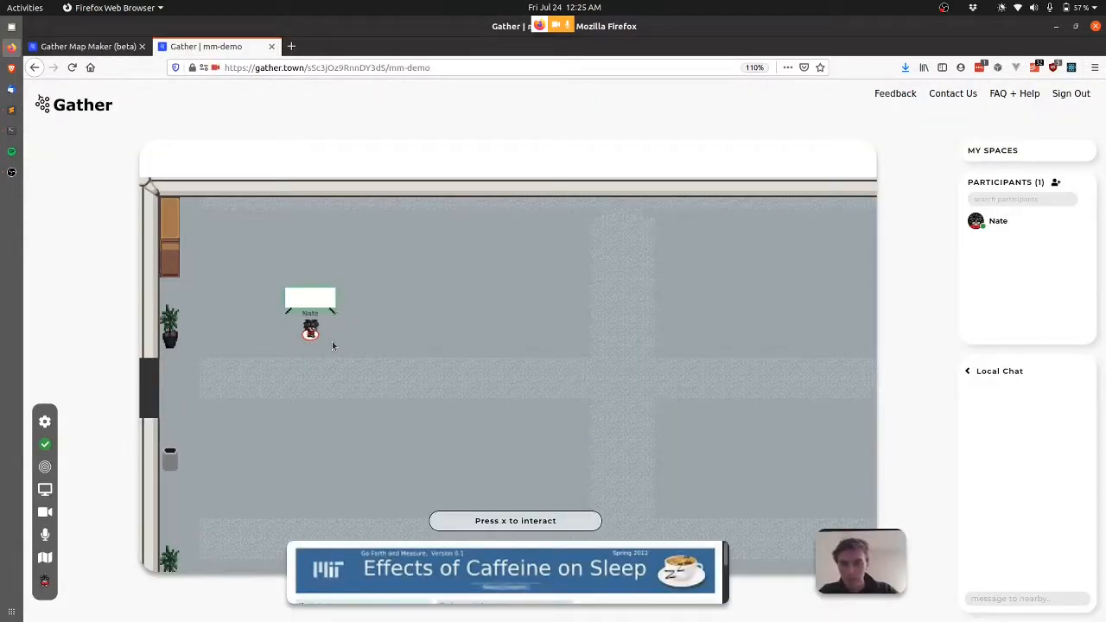
key(Up)
key(Left)
key(Left)
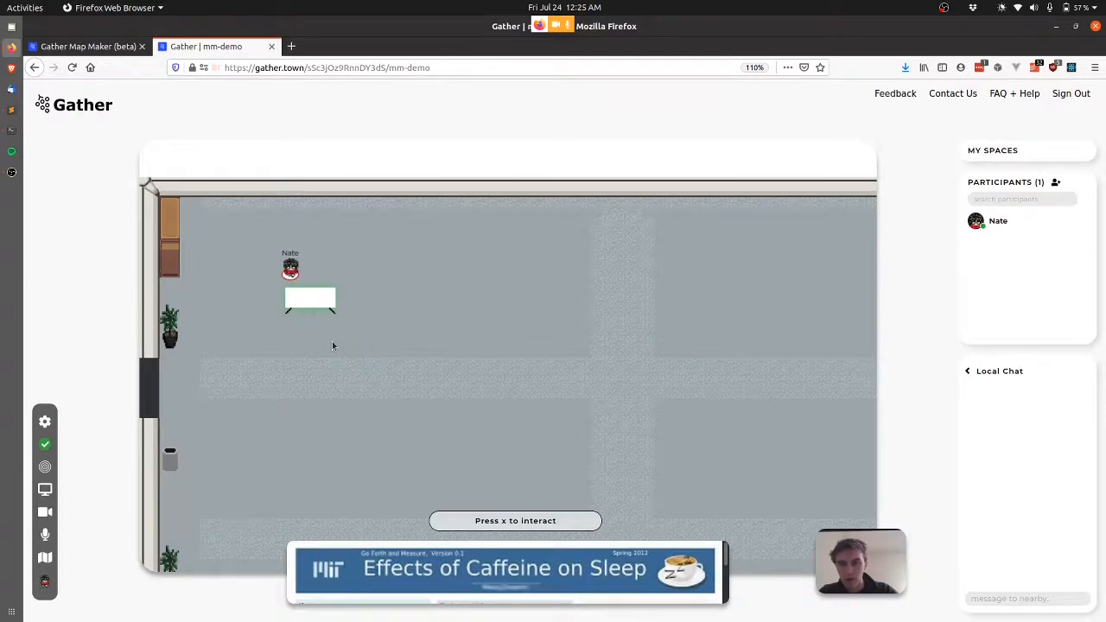
key(x)
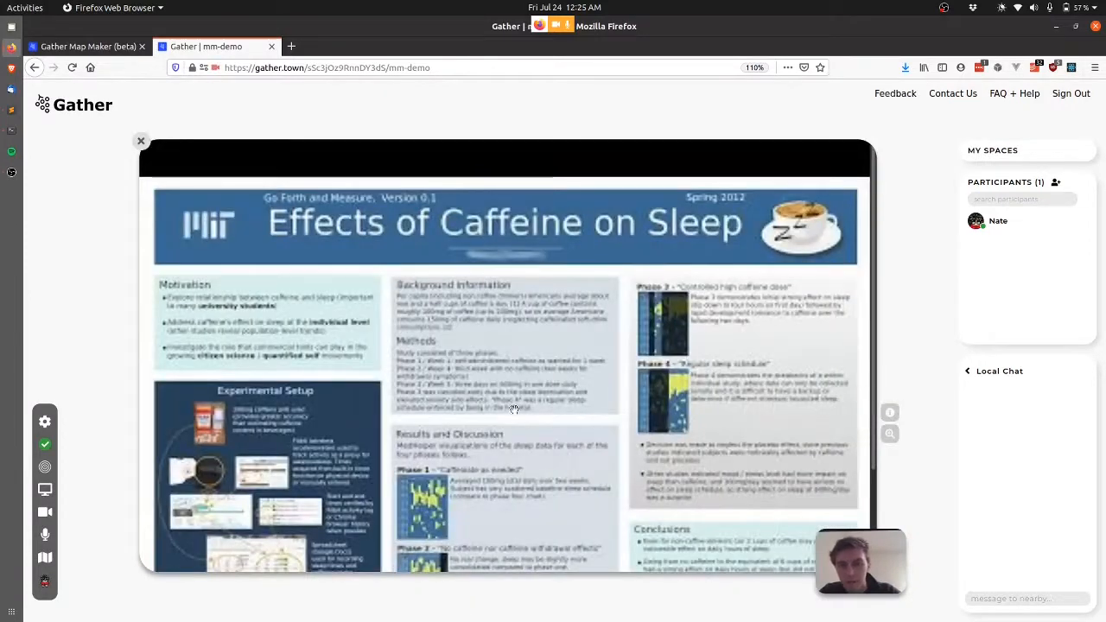
Scroll through the Caffeine on Sleep poster, check its info, and close it.
scroll(664, 462, down, 3)
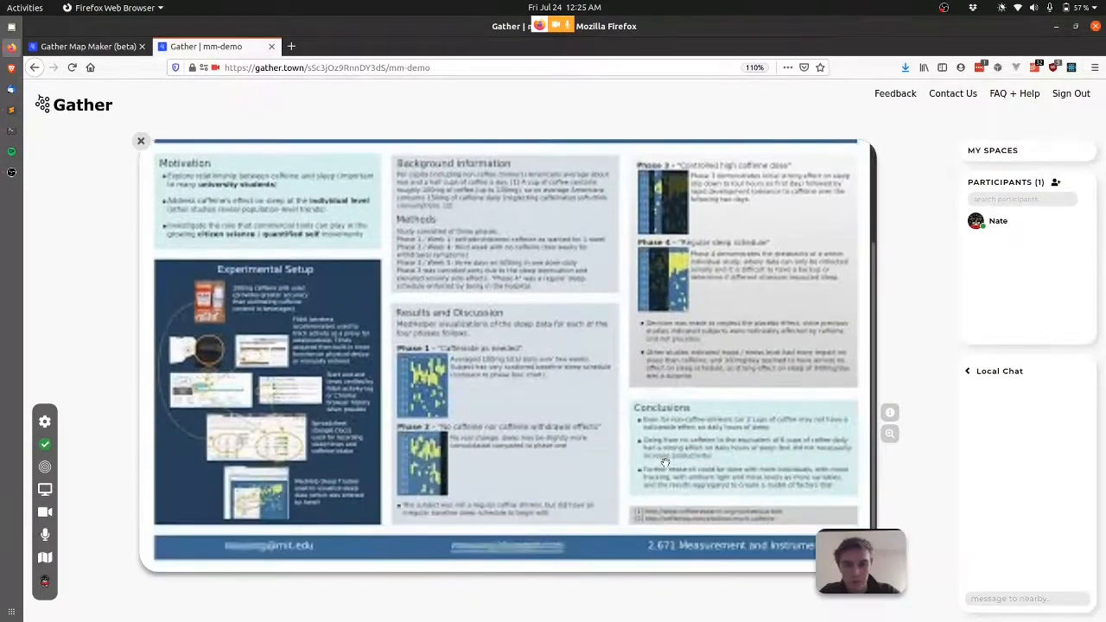
scroll(664, 462, up, 3)
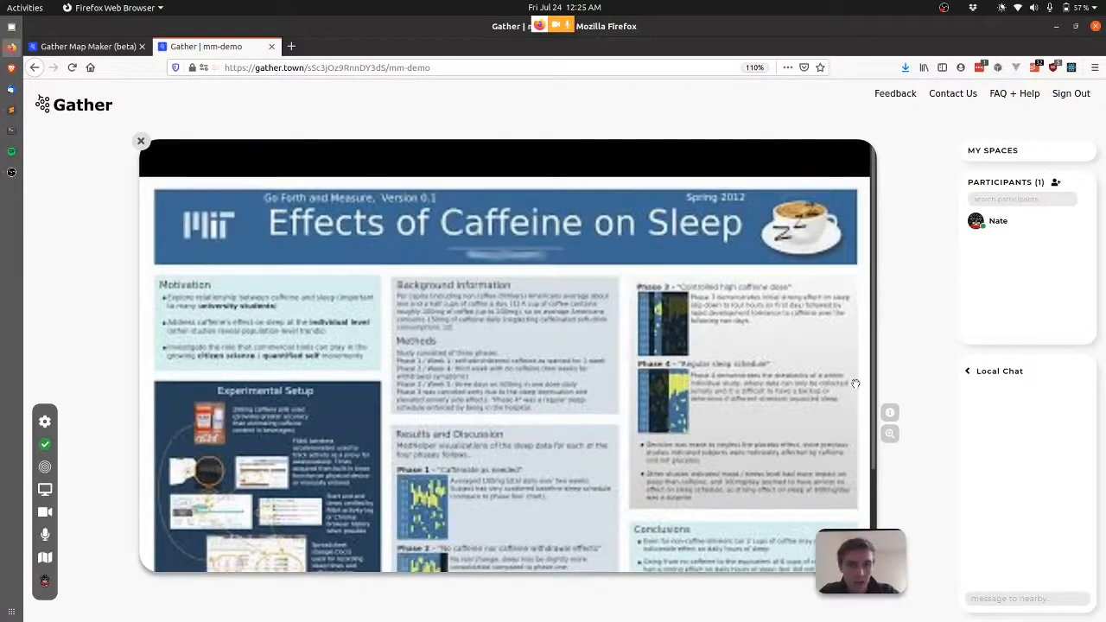
mouse_move(894, 412)
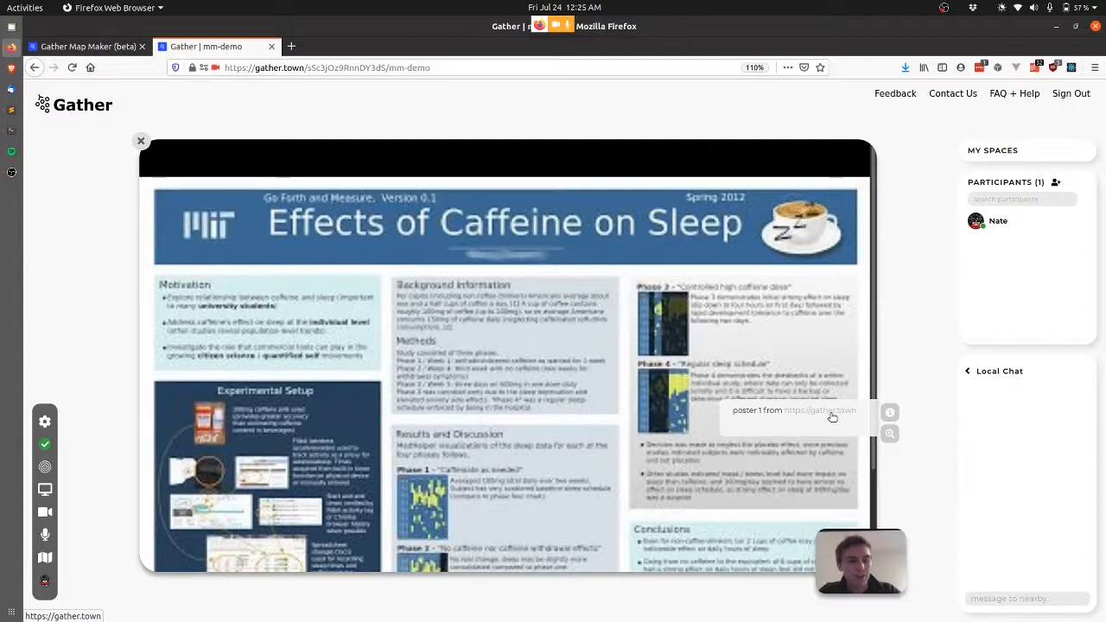
key(x)
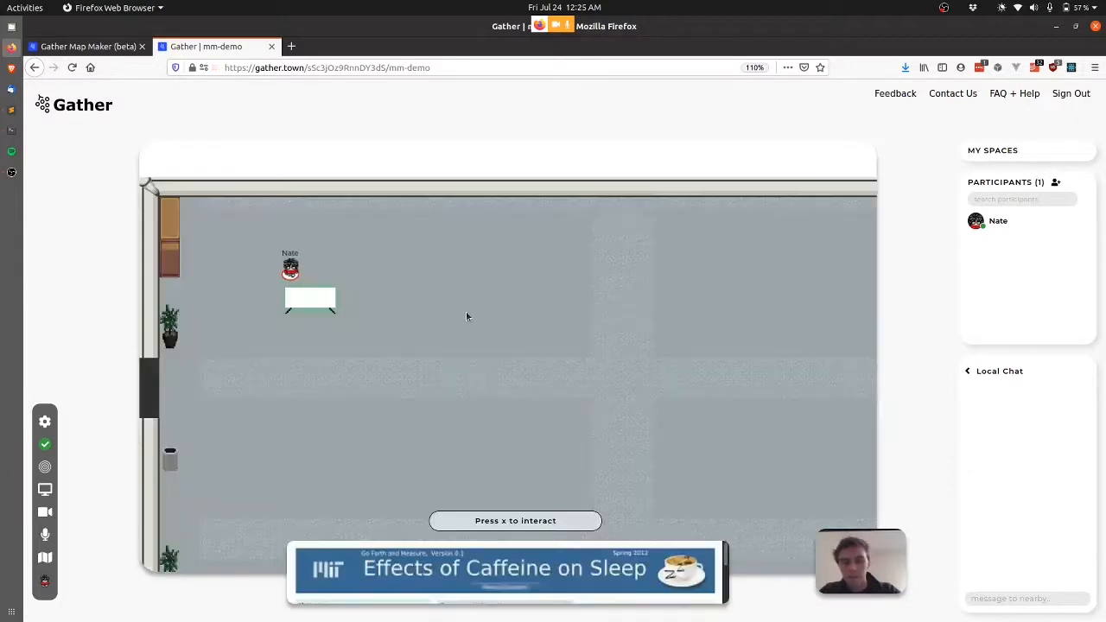
Walk the avatar back below the table and return to the map editor.
key(Left)
key(Down)
key(Down)
key(Down)
key(Down)
key(Right)
key(Right)
key(Up)
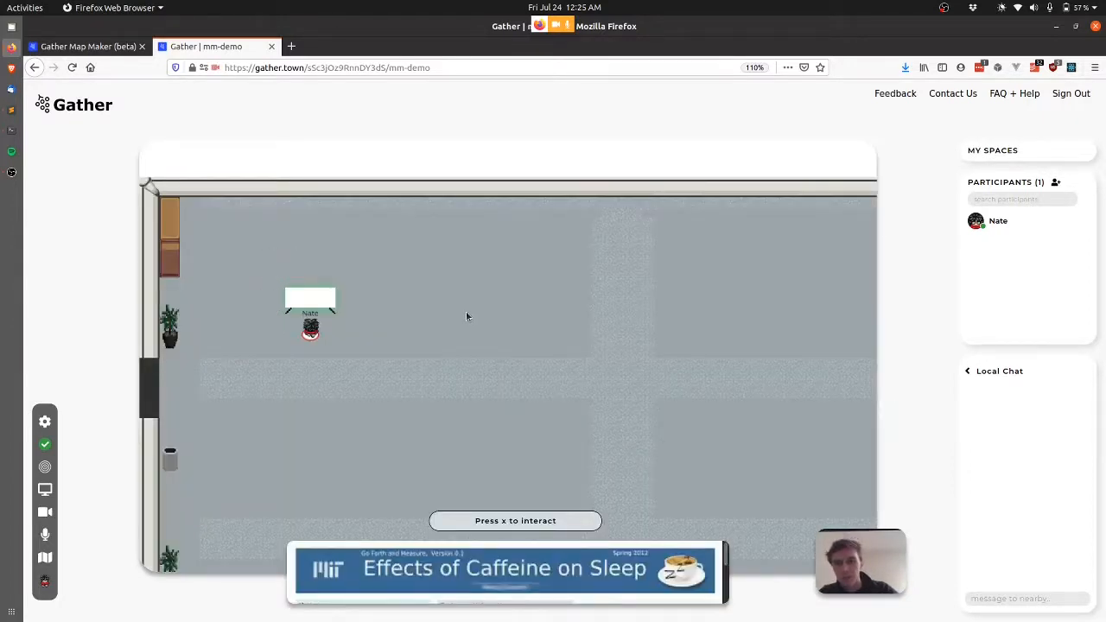
key(ctrl+Page_Up)
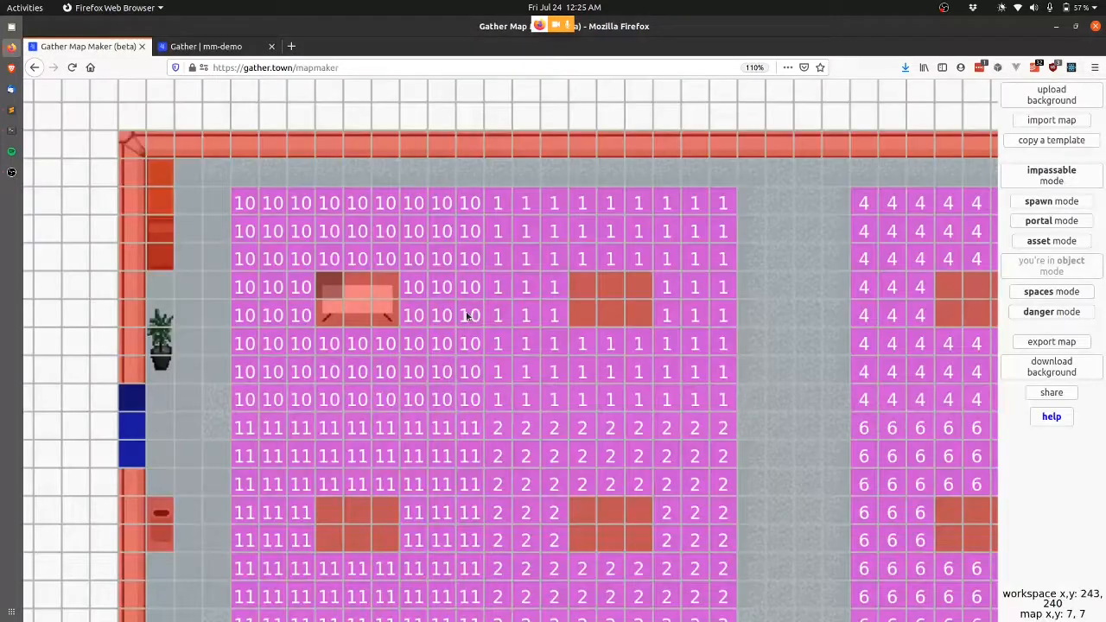
Cancel a misplaced object and start a poster table at tile 7, 13.
click(920, 584)
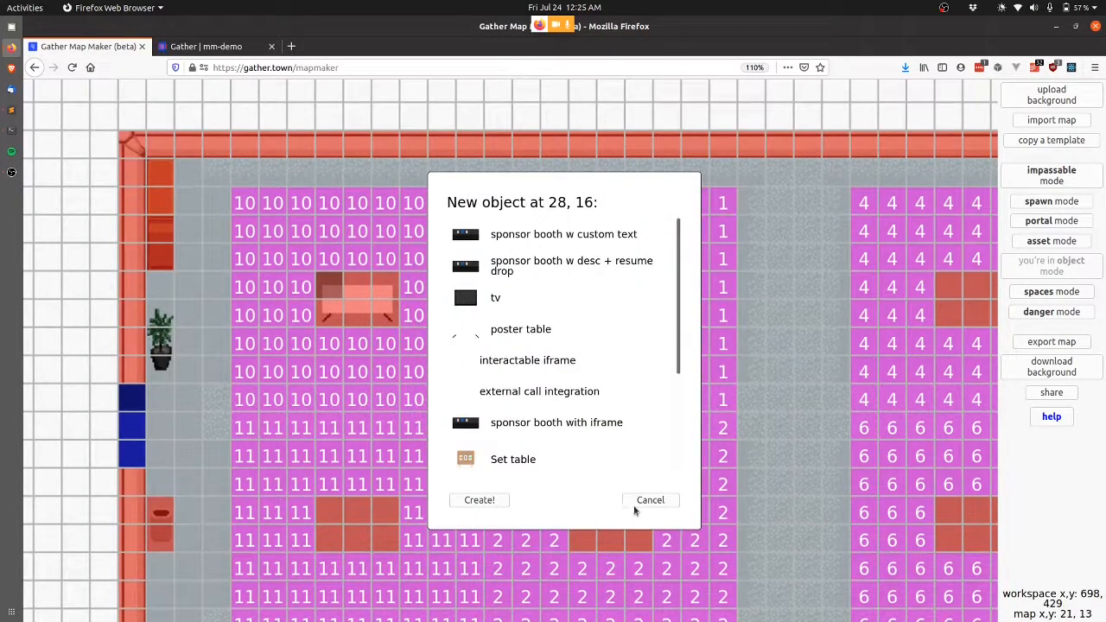
click(642, 510)
click(332, 504)
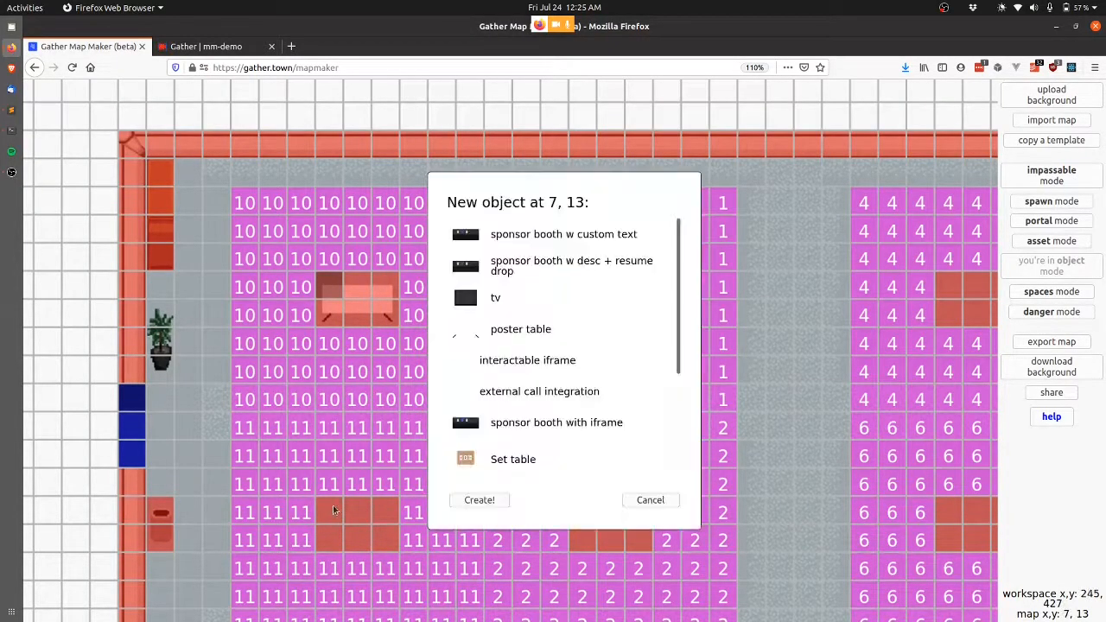
click(497, 332)
Use poster2.jpg for both images, add the blurb 'poster 2!', and create the table.
click(646, 402)
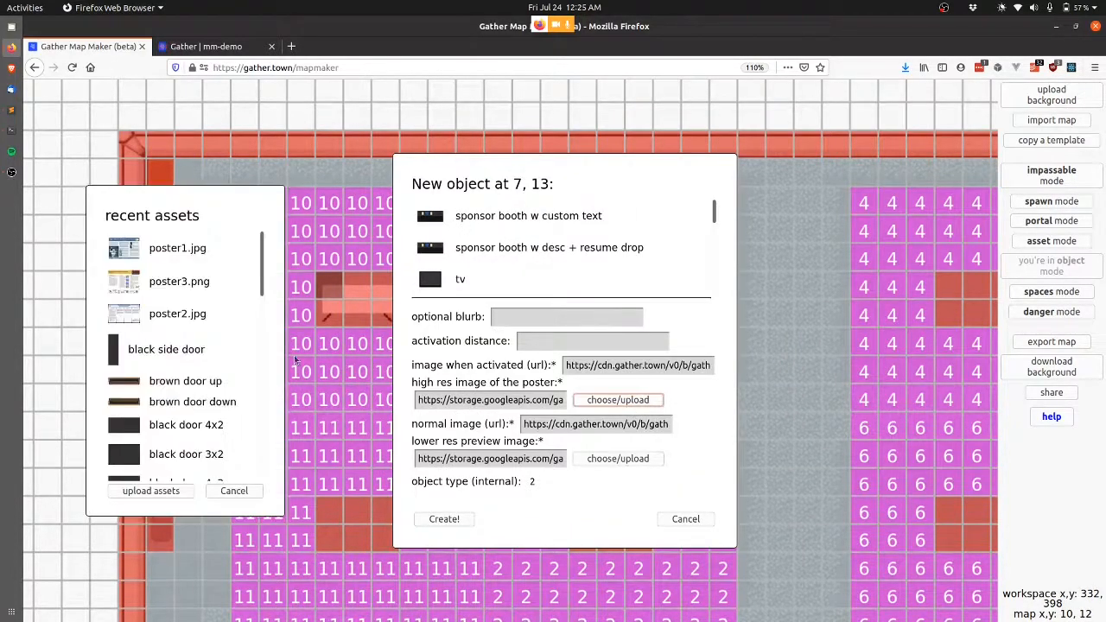
click(177, 322)
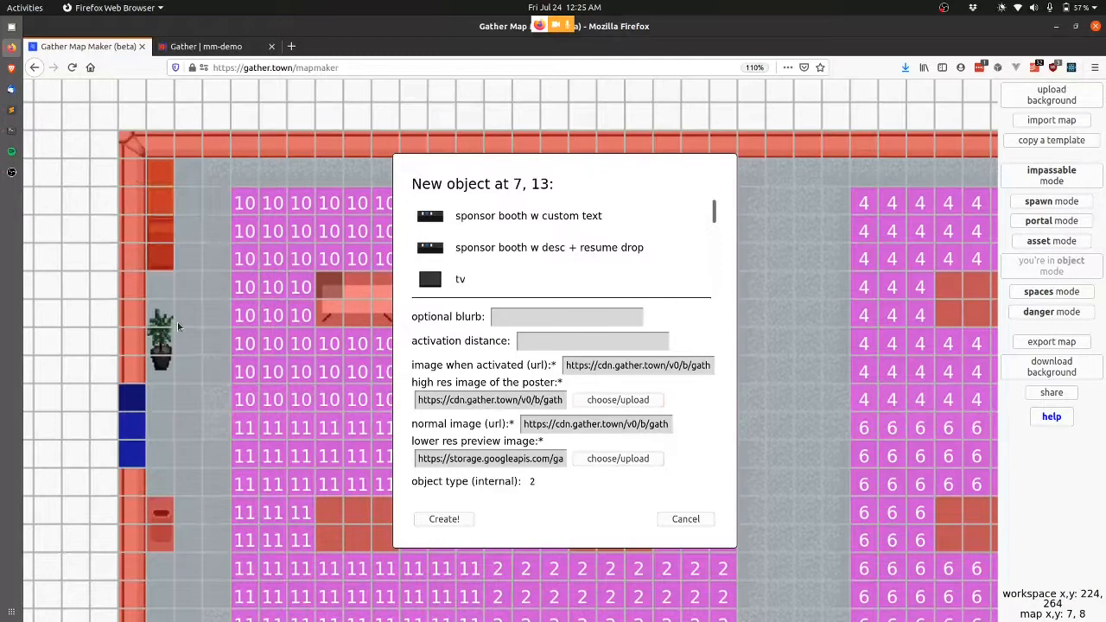
click(610, 458)
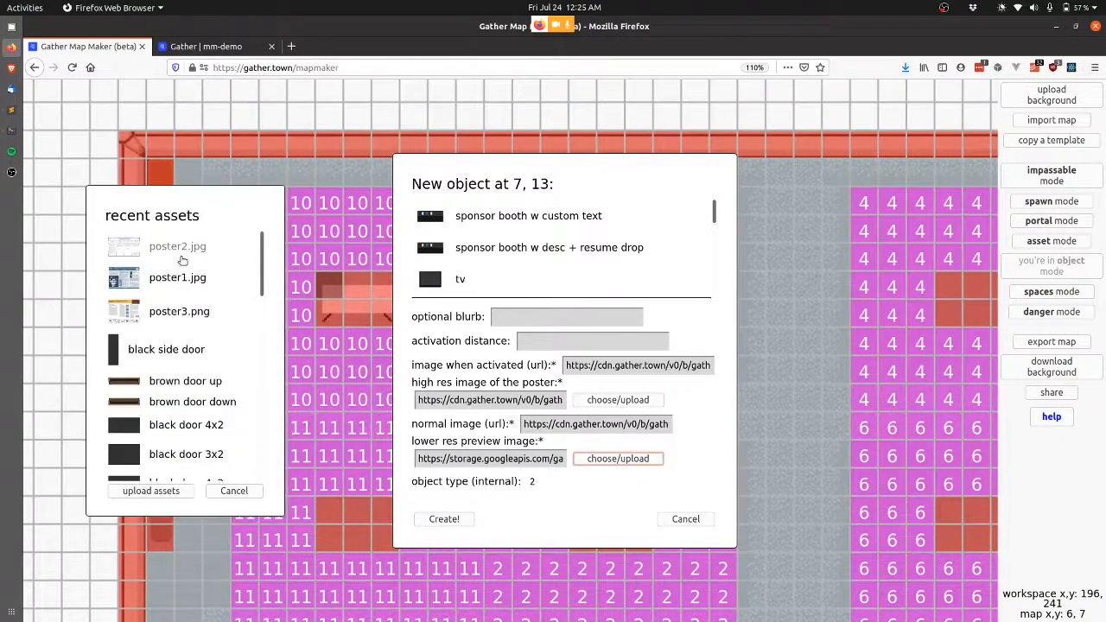
click(178, 253)
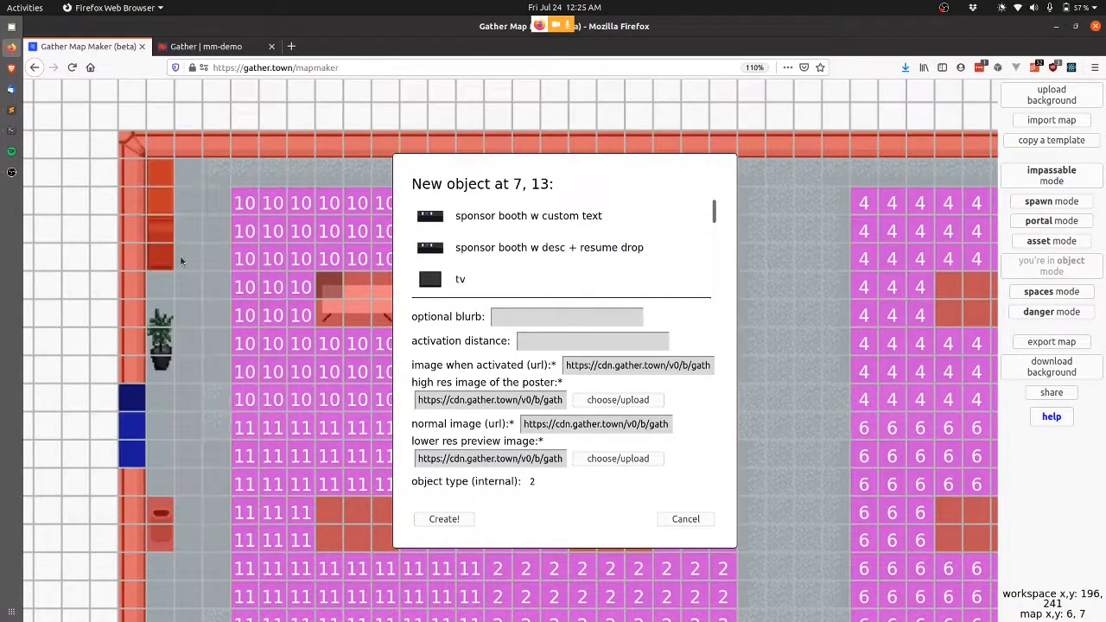
click(539, 317)
text(pose)
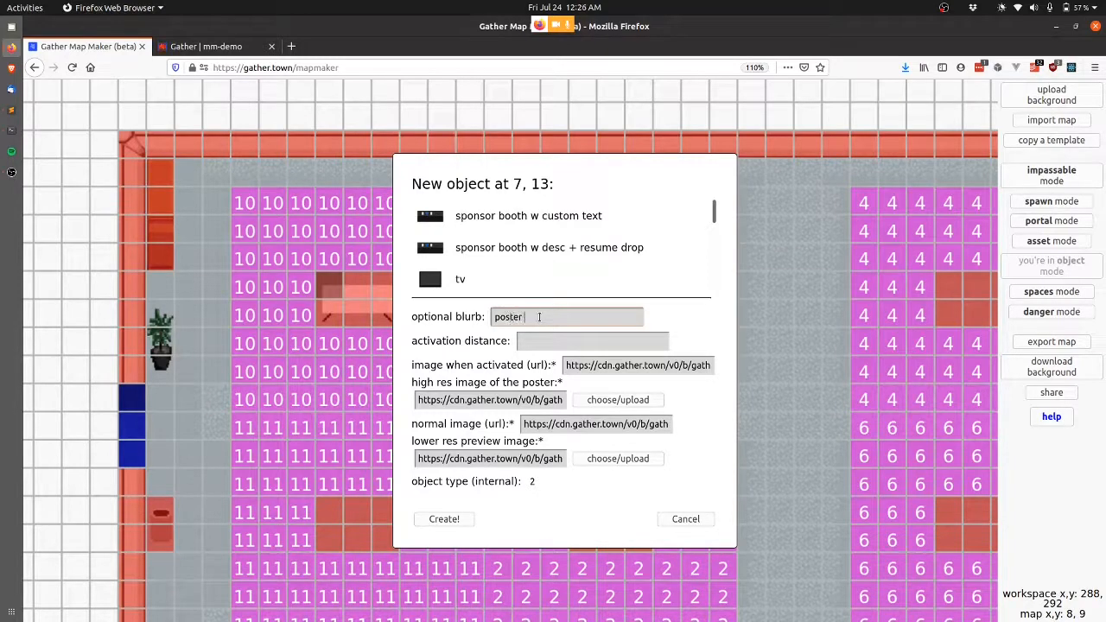
click(445, 519)
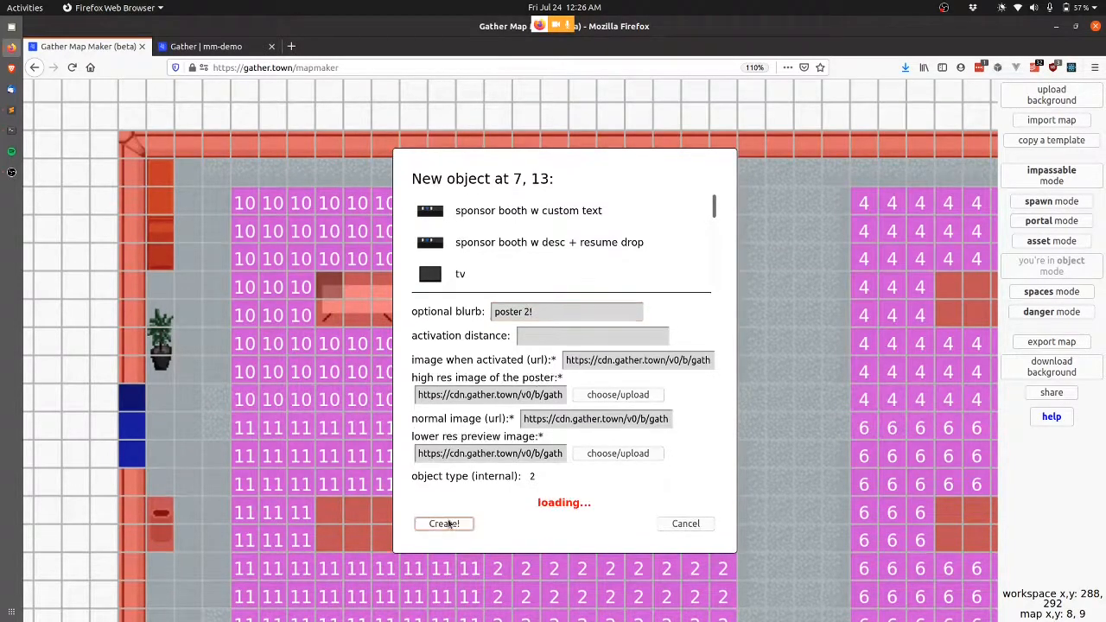
Add a poster table at tile 16, 5 with poster3.png for both images and blurb 'poster 3!'.
click(582, 297)
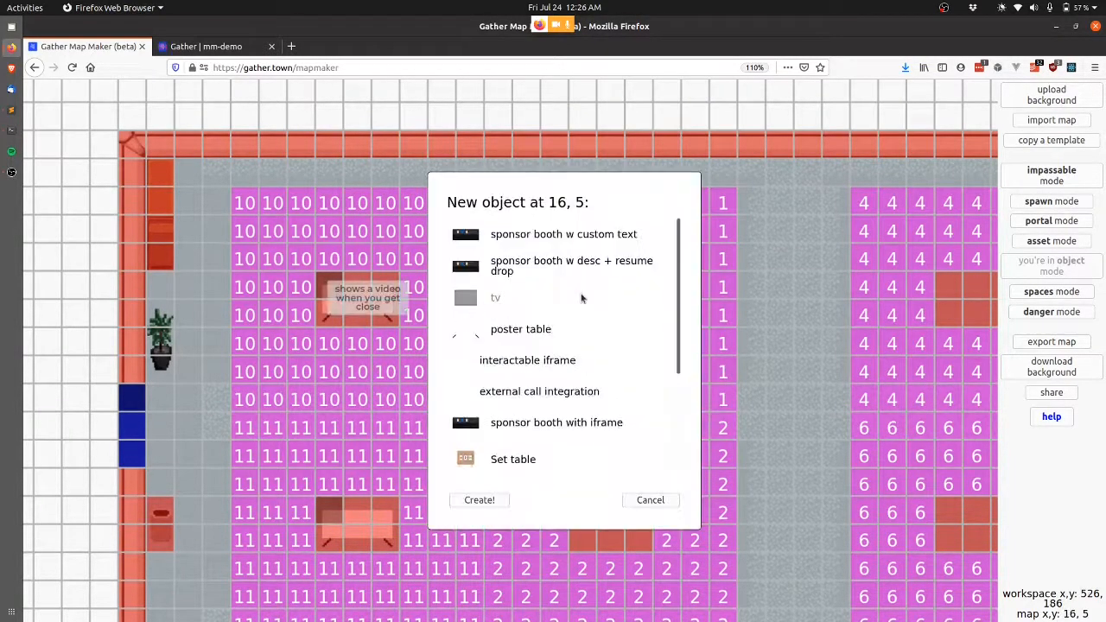
click(525, 327)
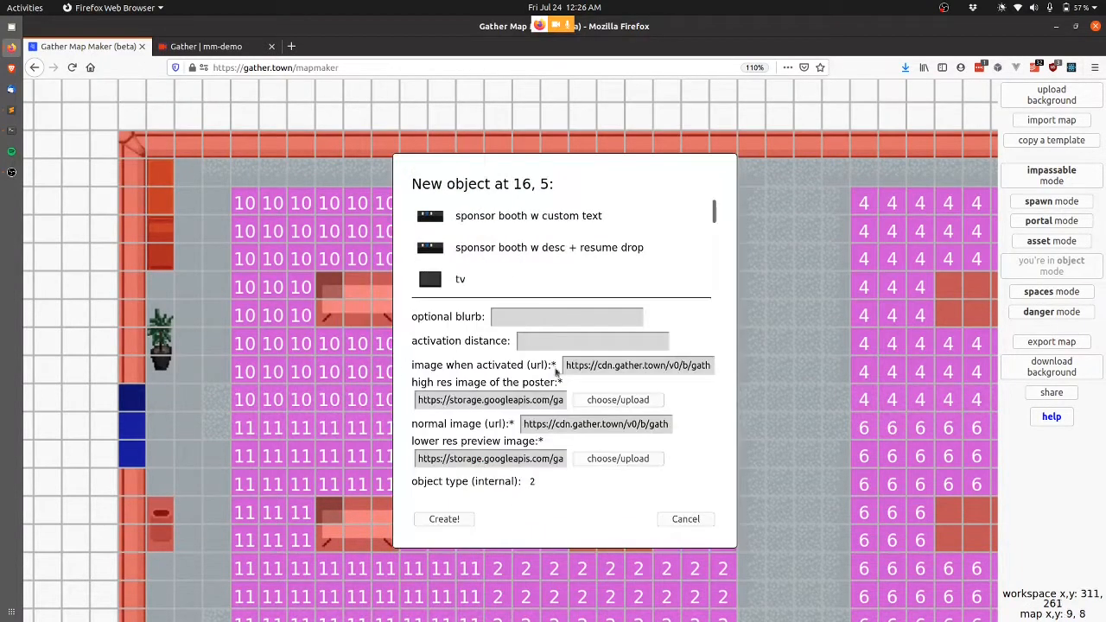
click(644, 402)
click(192, 306)
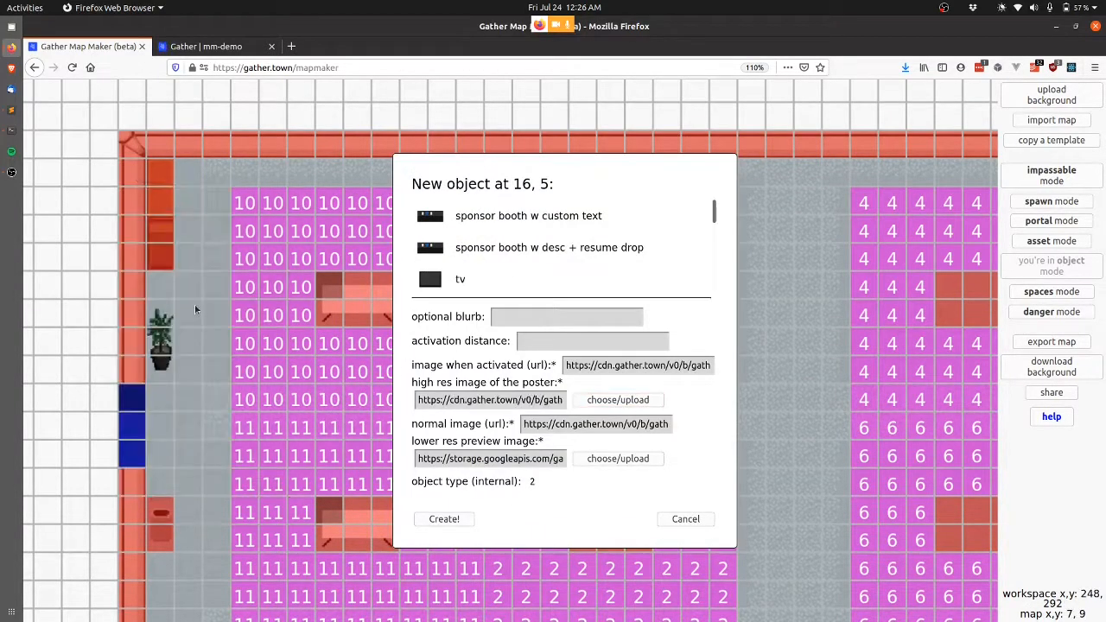
click(560, 316)
text(poster 3)
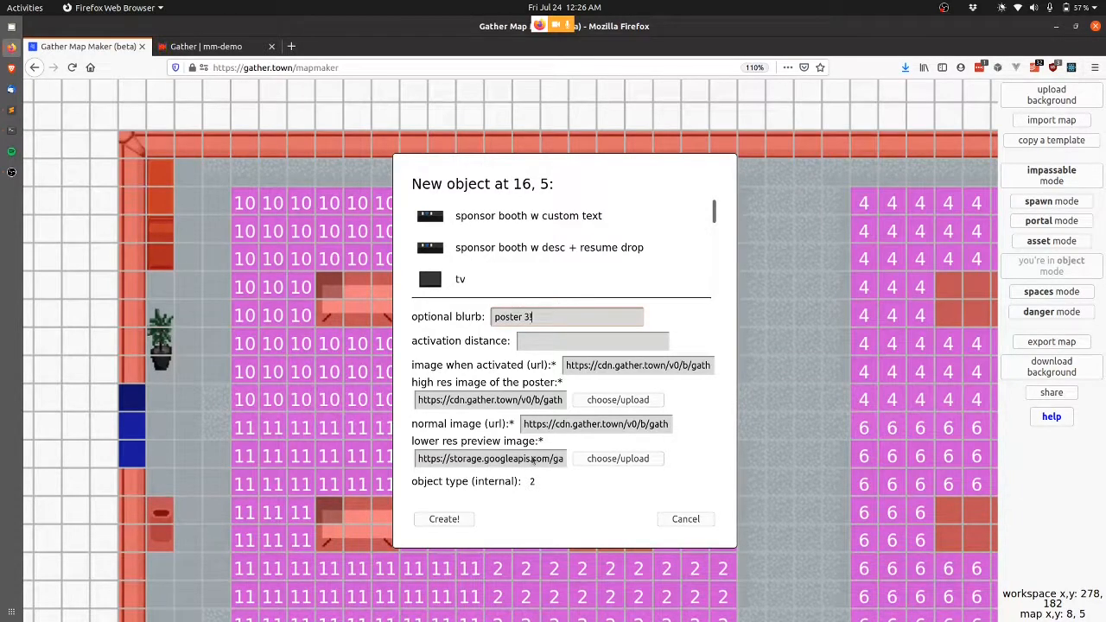
click(635, 458)
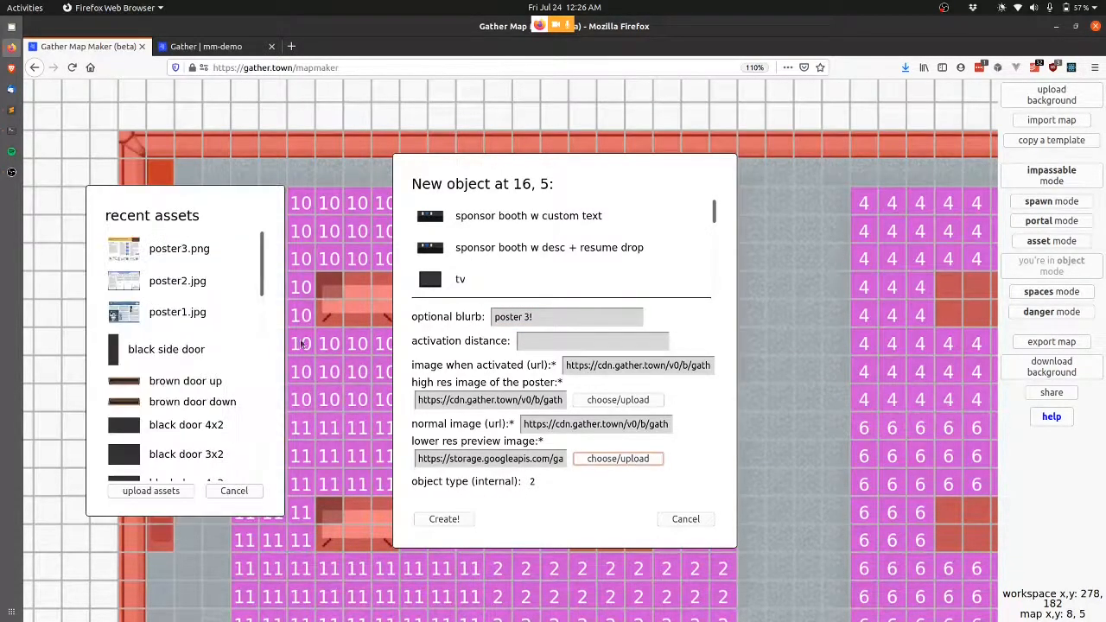
click(178, 255)
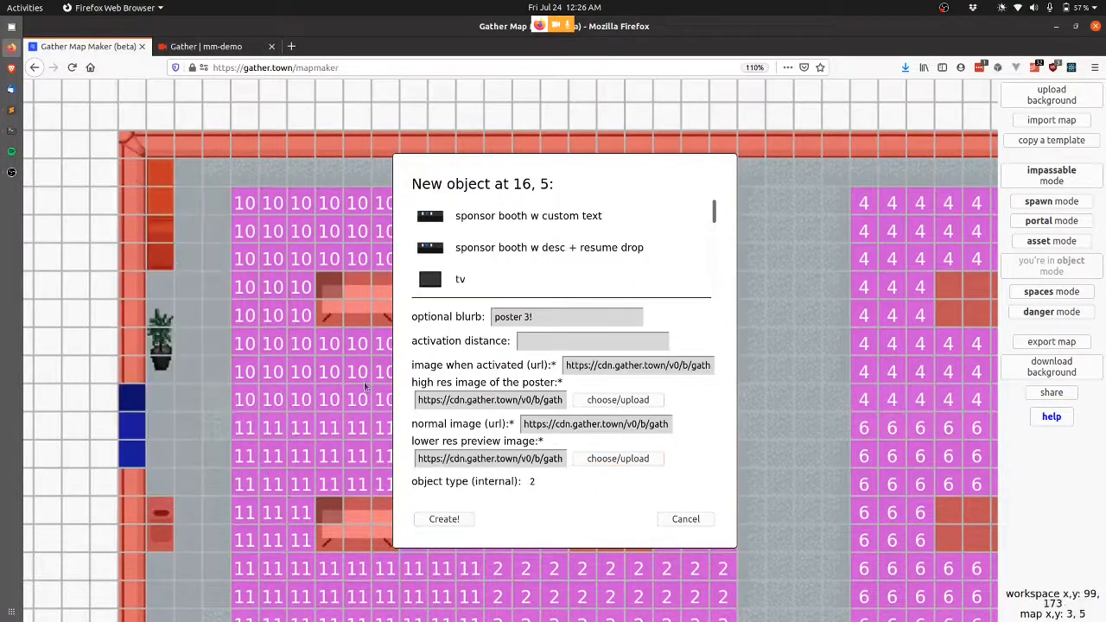
click(449, 520)
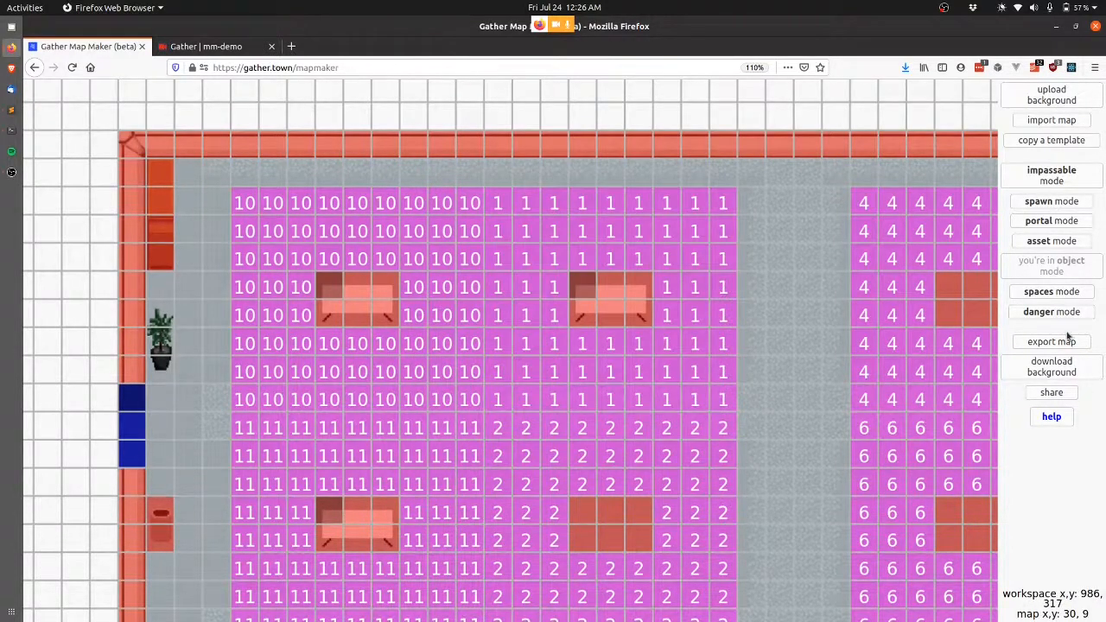
Export the map as an update to demo-poster-room-small and dismiss the confirmation.
click(1050, 342)
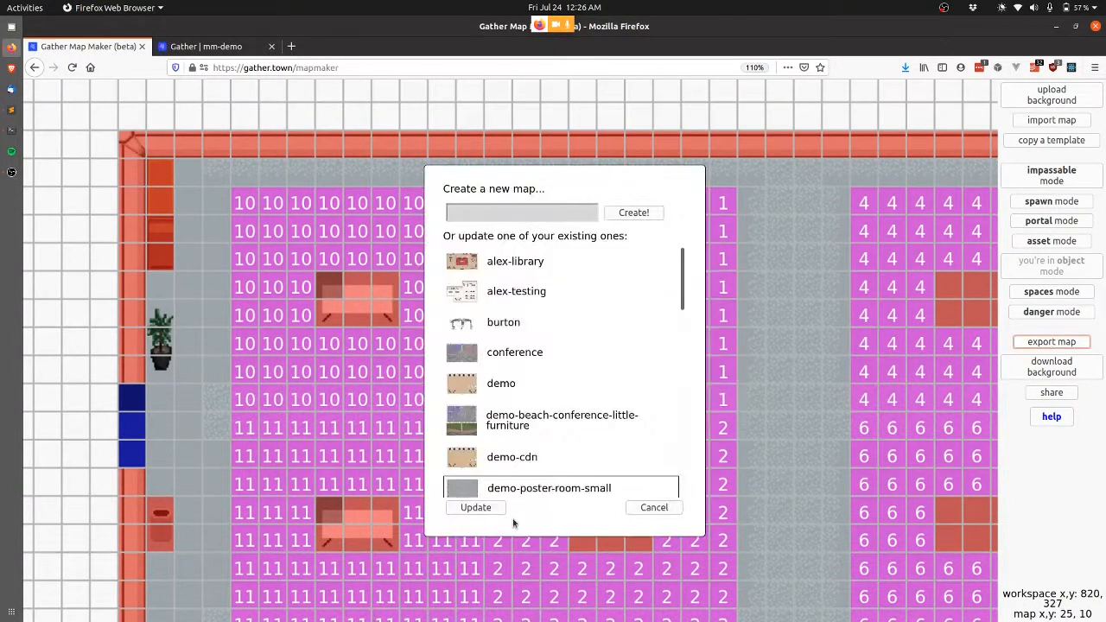
click(483, 512)
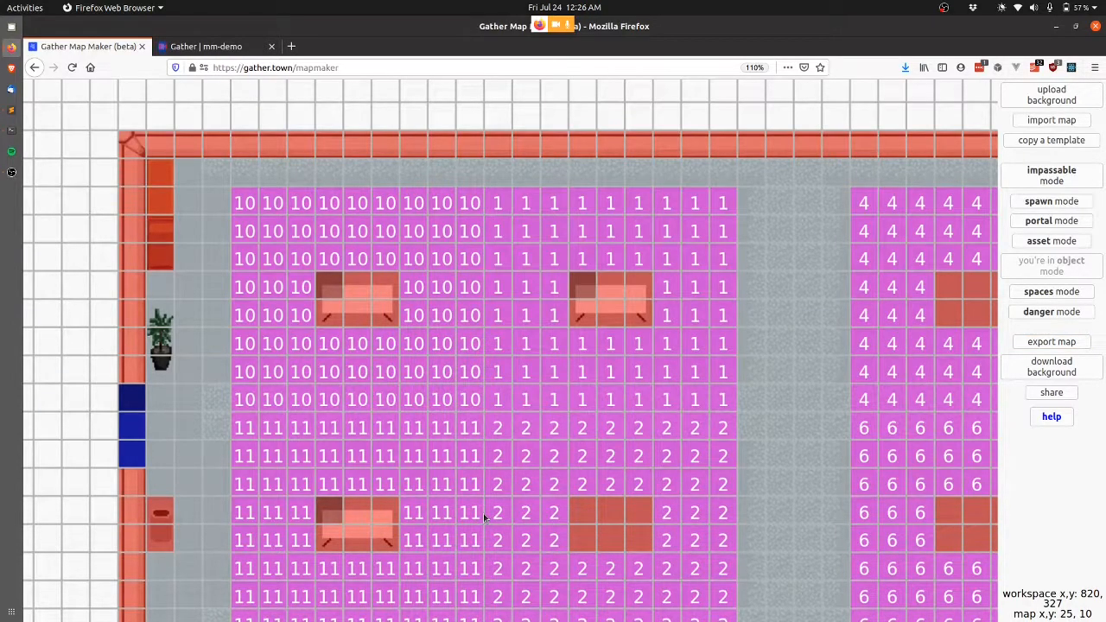
key(Return)
In the game, walk to the middle poster table and preview its poster.
key(ctrl+Tab)
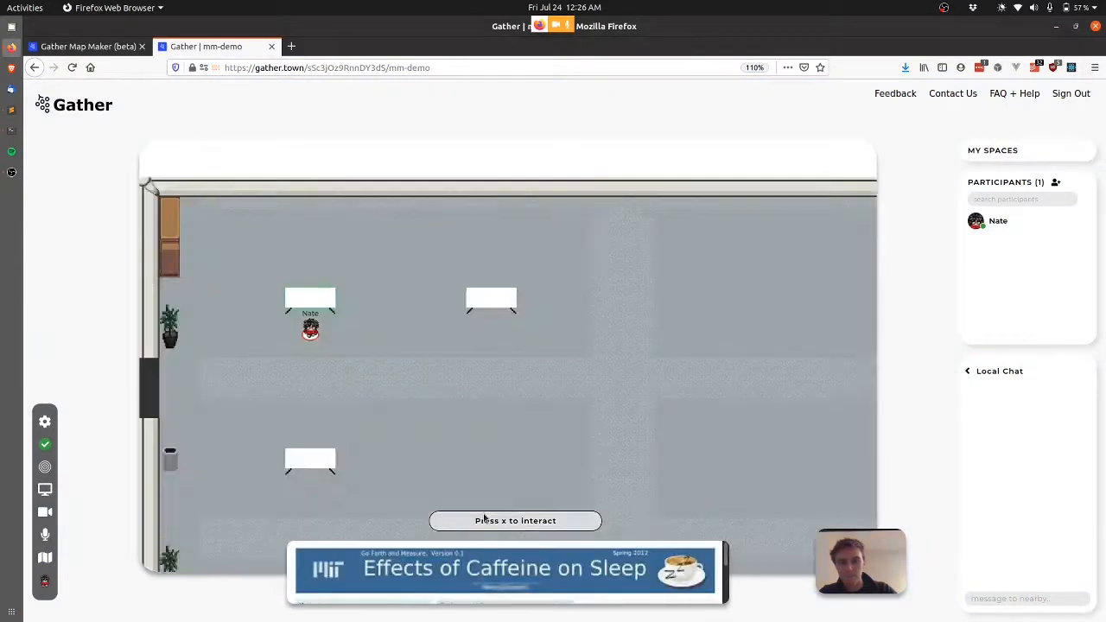
key(Right)
key(Right)
key(Right)
key(Right)
key(Right)
key(Right)
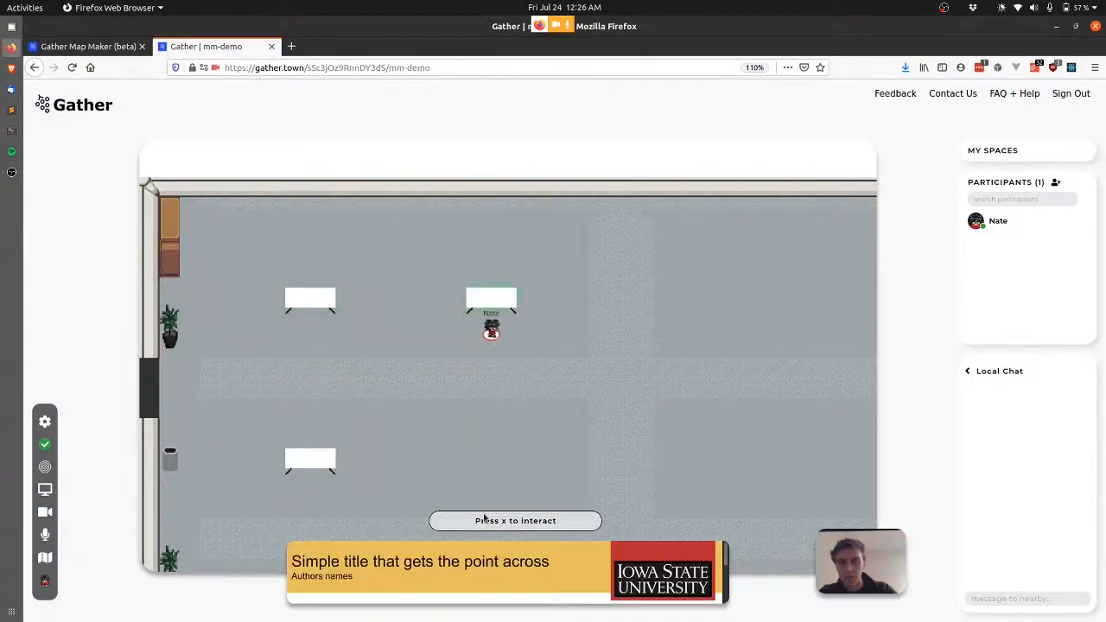
key(x)
key(x)
key(Down)
key(Down)
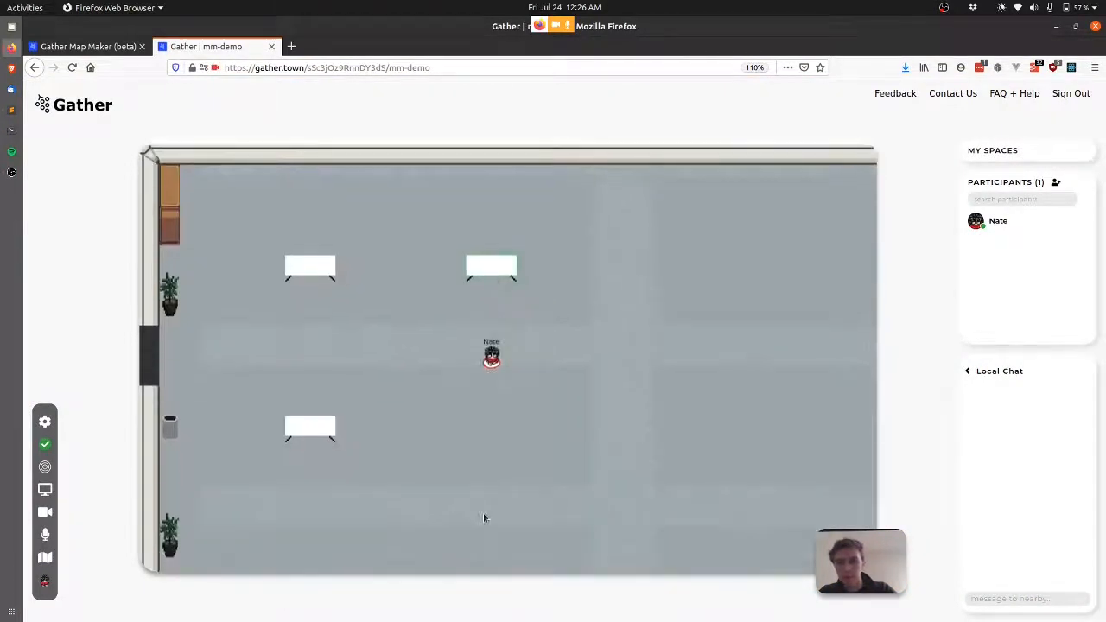
key(Left)
key(Left)
key(Left)
key(Left)
Open the research study poster full-size, close it, and walk back toward the first table.
key(x)
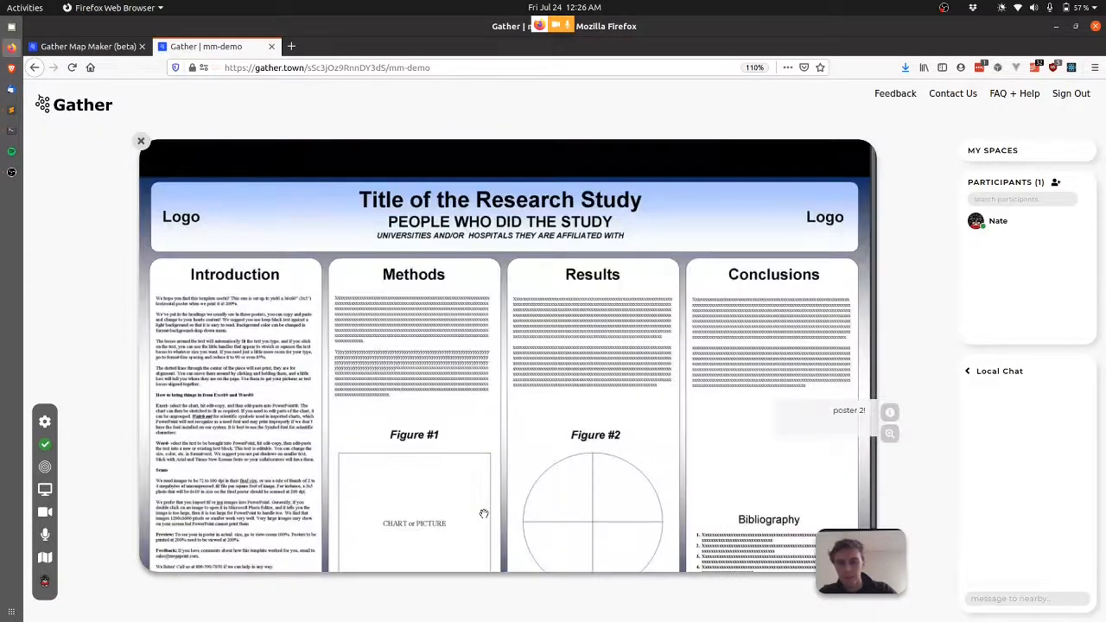
key(x)
key(Down)
key(Down)
key(Down)
key(Left)
key(Left)
key(Right)
key(Right)
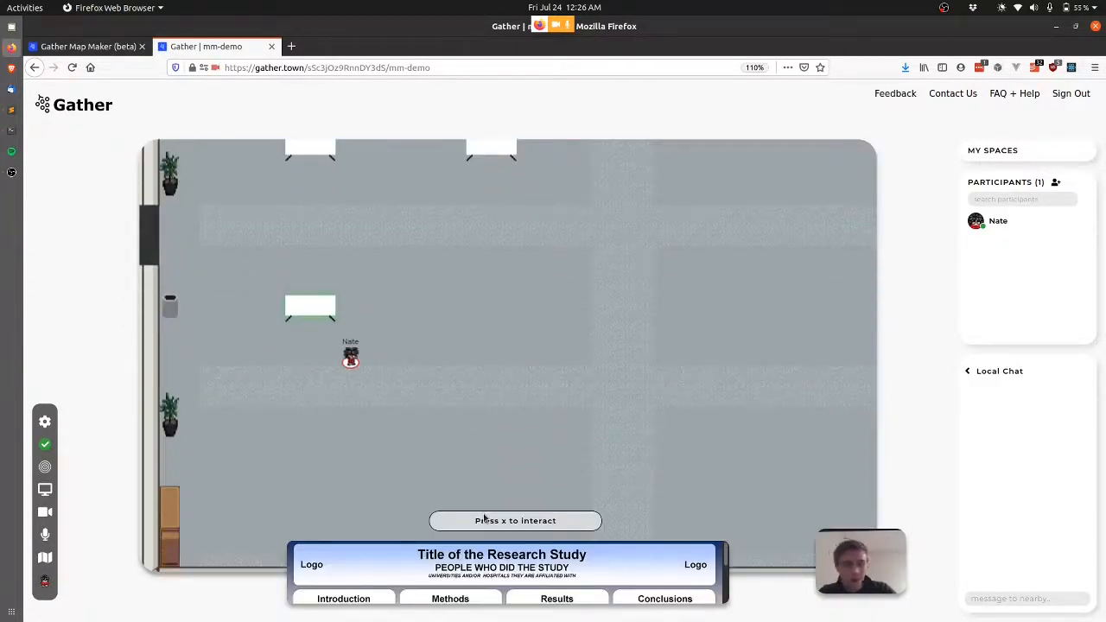
key(Right)
key(Up)
key(Up)
key(Up)
key(Up)
key(Left)
key(Left)
key(Left)
key(Left)
key(Left)
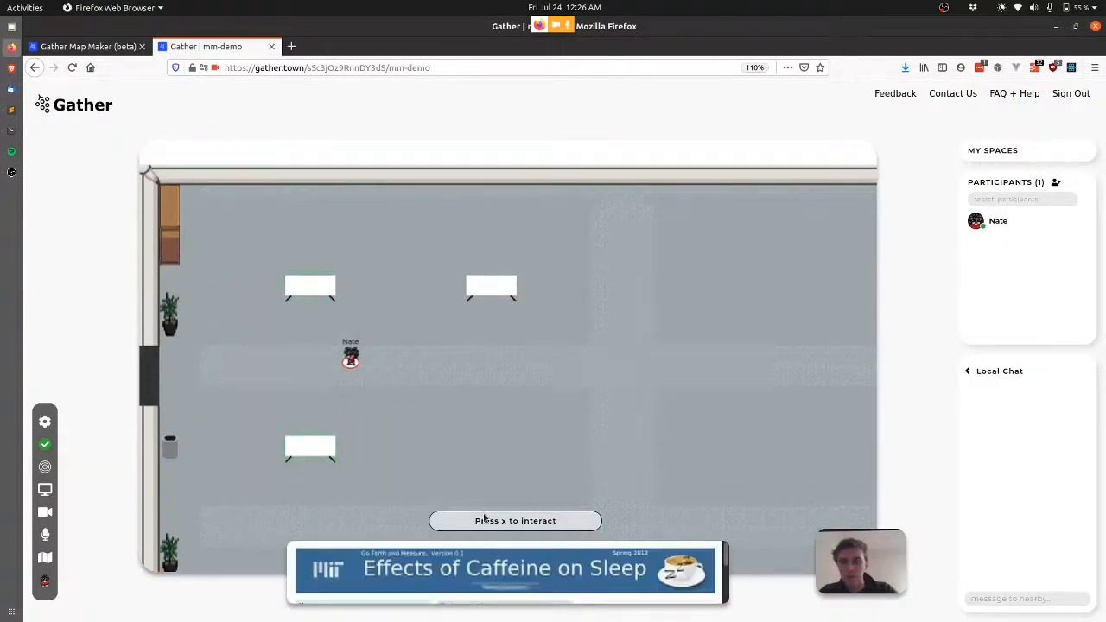
Walk through the poster room door into Room A and head toward the rotunda.
key(Left)
key(Left)
key(Left)
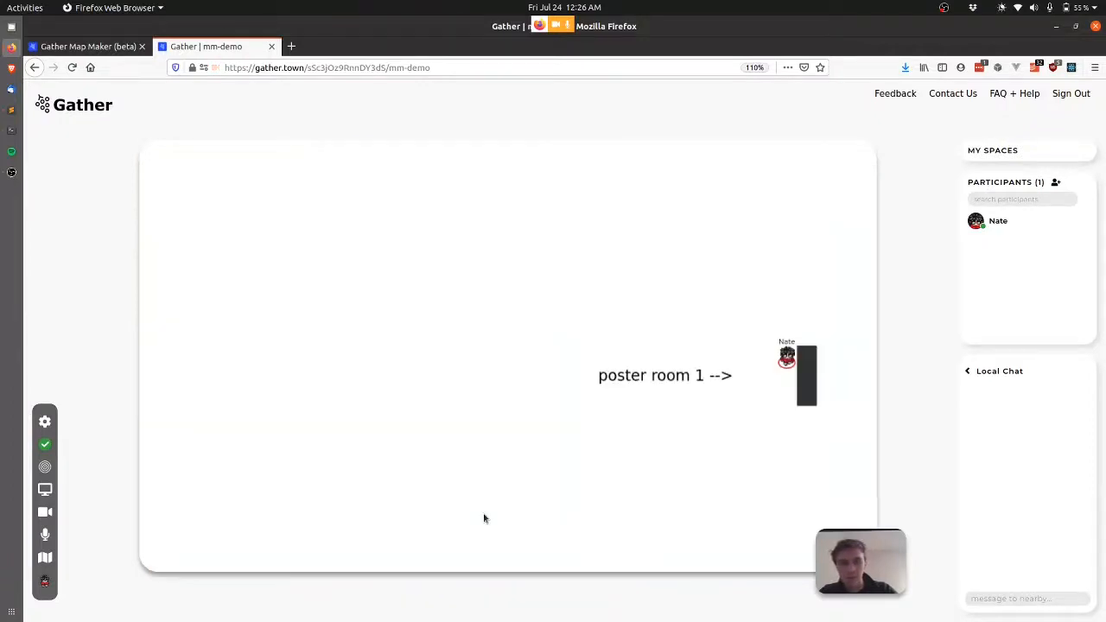
key(Up)
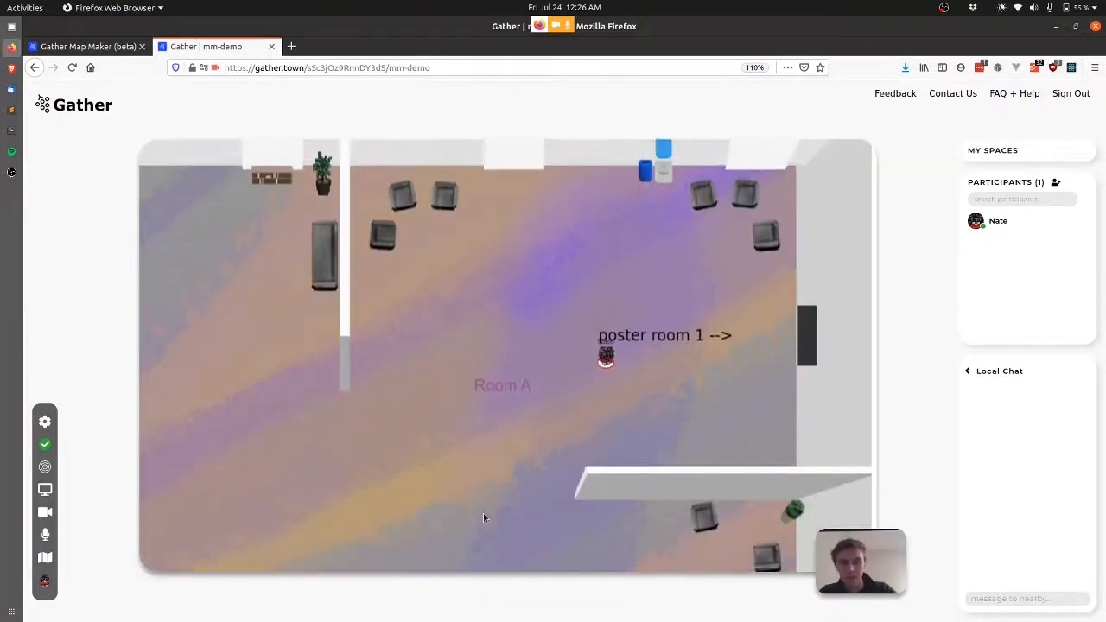
key(Right)
key(Right)
key(Right)
key(Left)
key(Left)
key(Left)
key(Left)
key(Left)
key(Left)
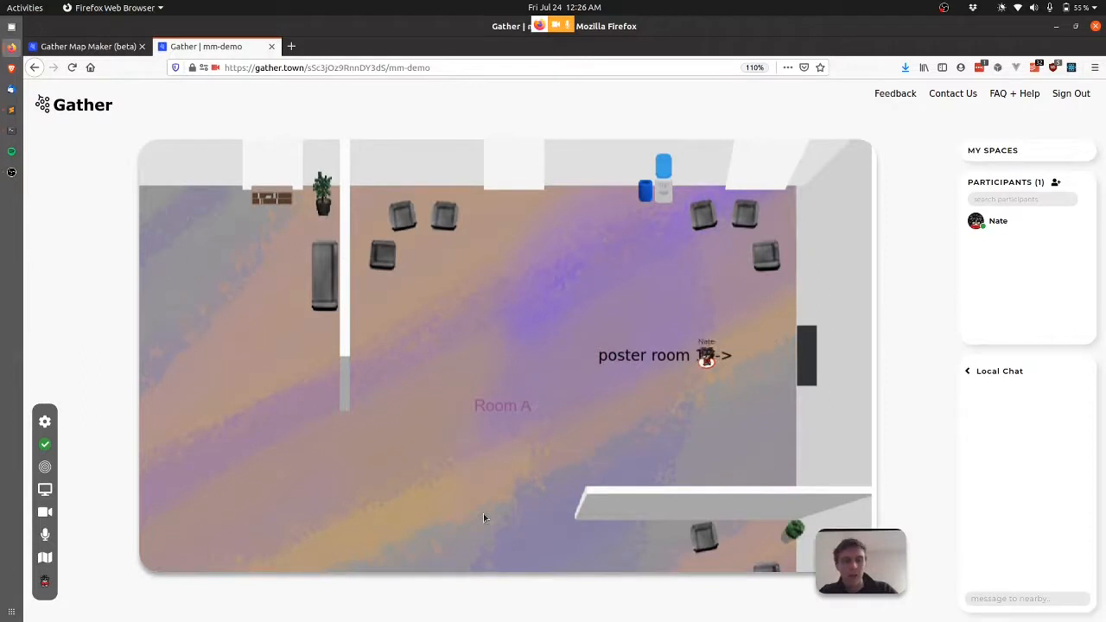
key(Left)
key(Left)
key(Left)
key(Left)
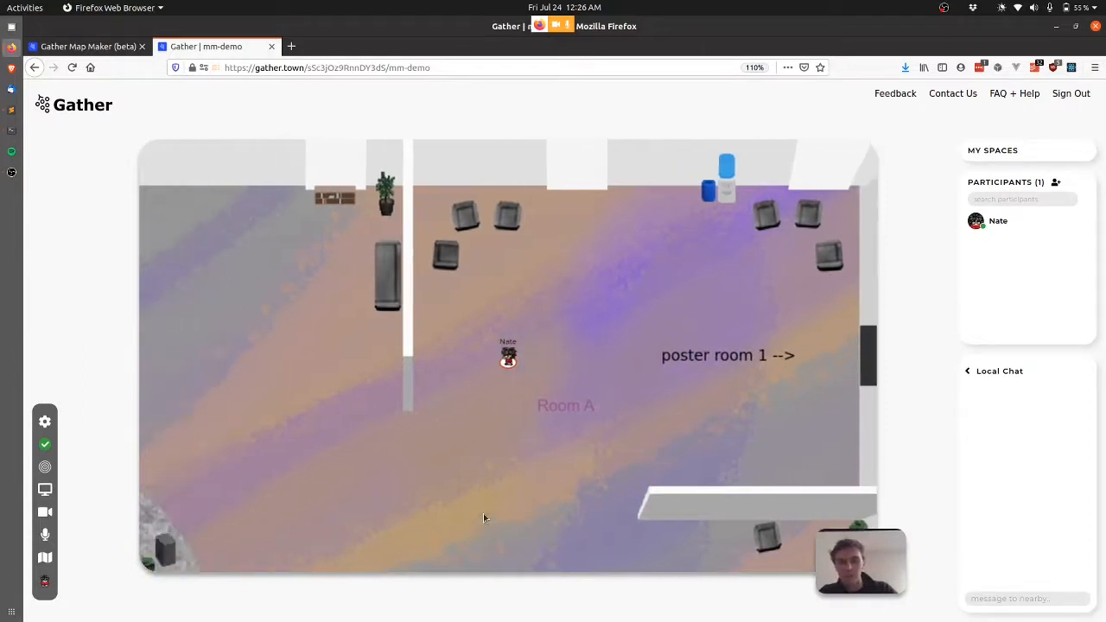
key(Down)
key(Down)
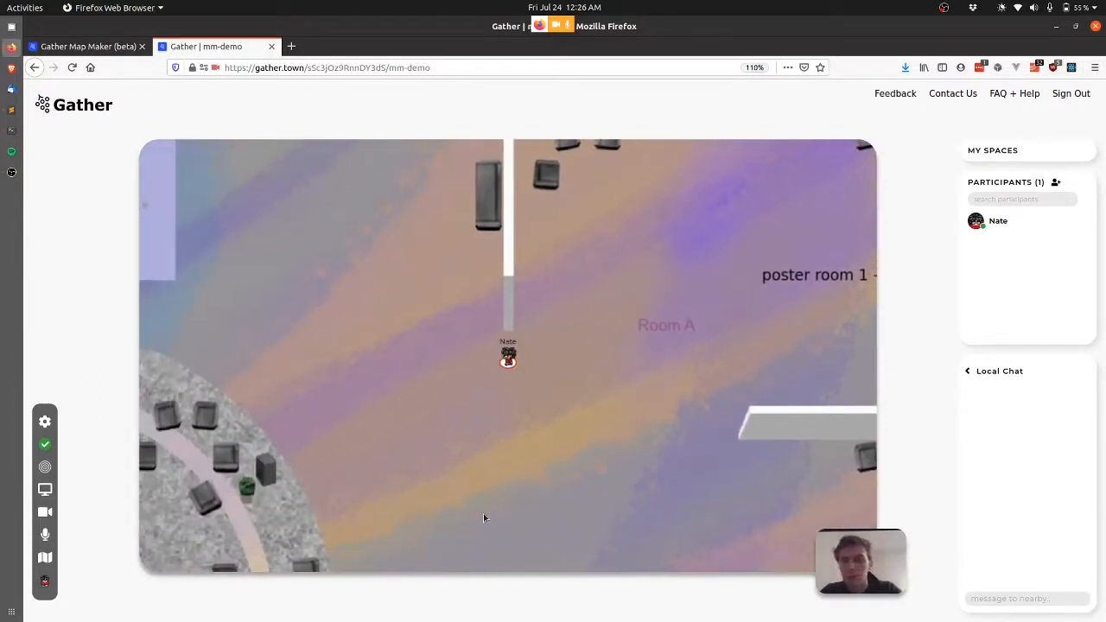
Briefly check the map maker, then walk left across the rotunda past Room F.
key(ctrl+Page_Up)
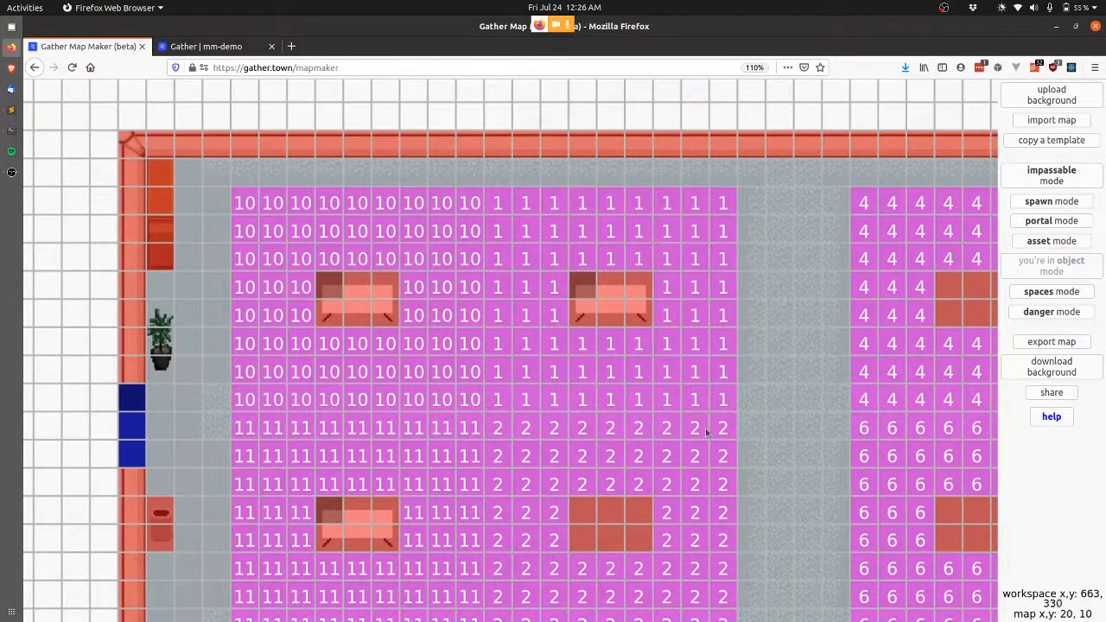
key(ctrl+Page_Down)
key(Left)
key(Left)
key(Left)
key(Left)
key(Left)
key(Left)
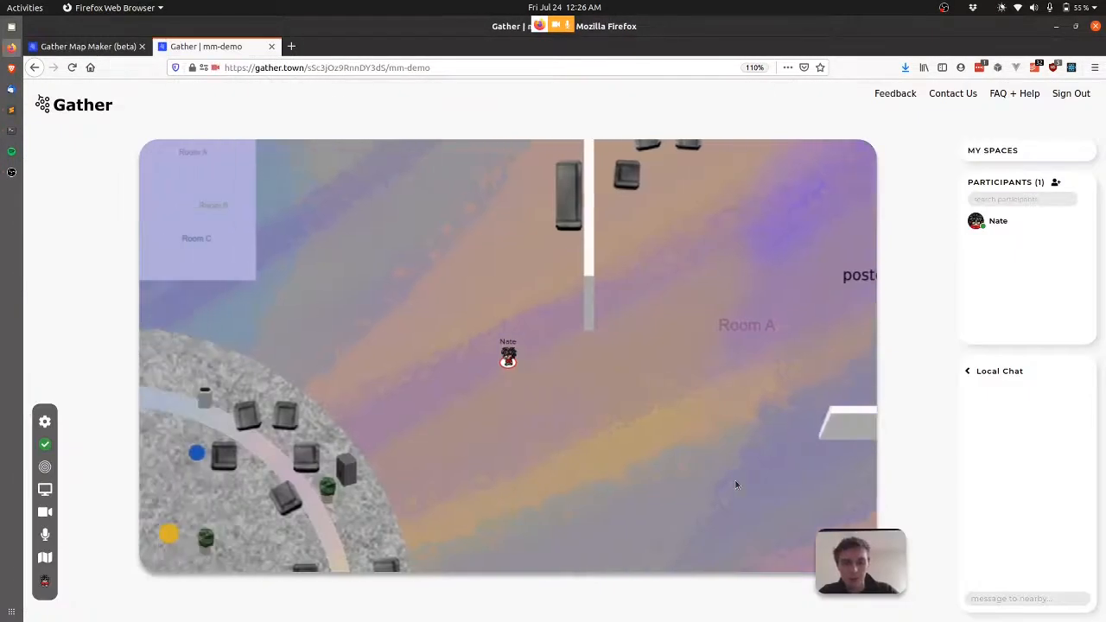
key(Left)
key(Left)
key(Left)
key(Left)
key(Left)
key(Left)
key(Left)
key(Left)
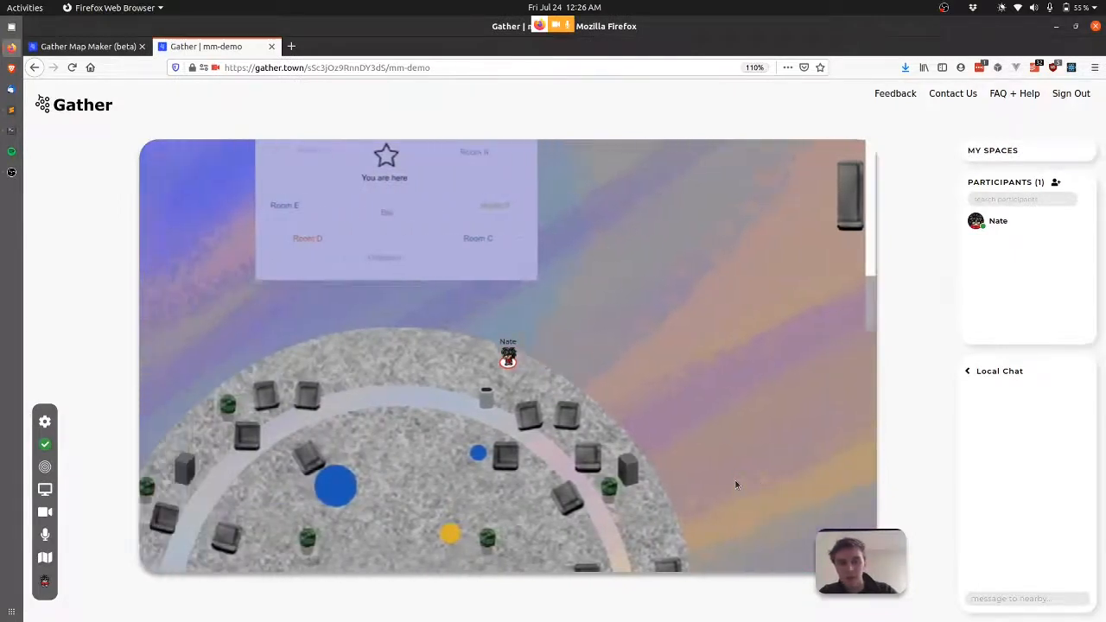
key(Left)
key(Left)
key(Left)
key(Left)
key(Left)
key(Left)
key(Left)
key(Left)
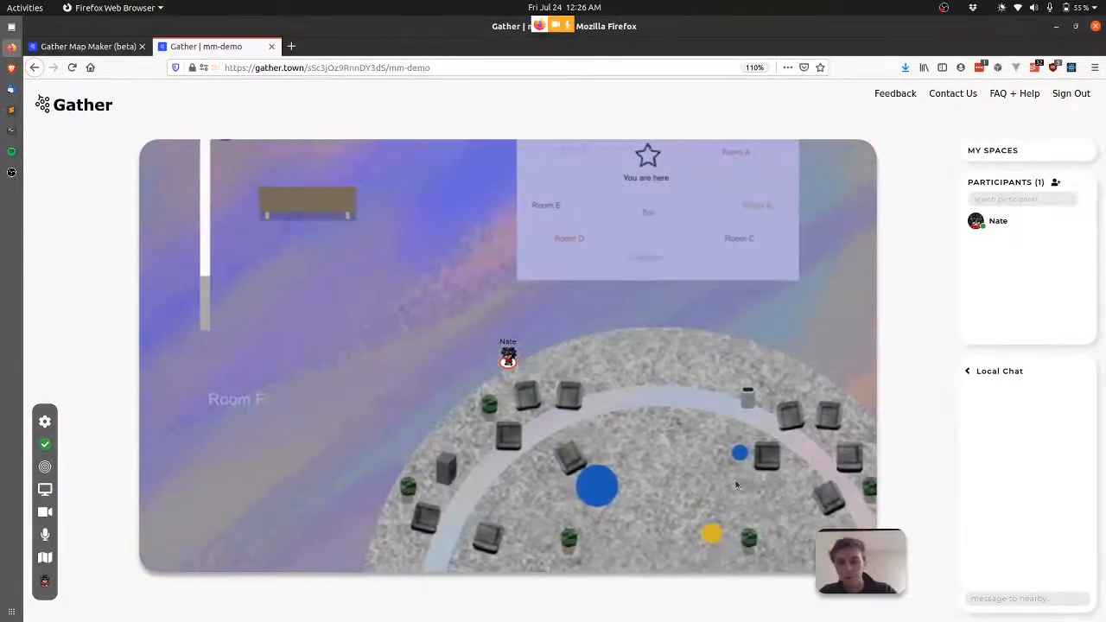
key(Left)
key(Left)
key(Left)
key(Left)
key(Left)
key(Left)
key(Left)
key(Left)
key(Down)
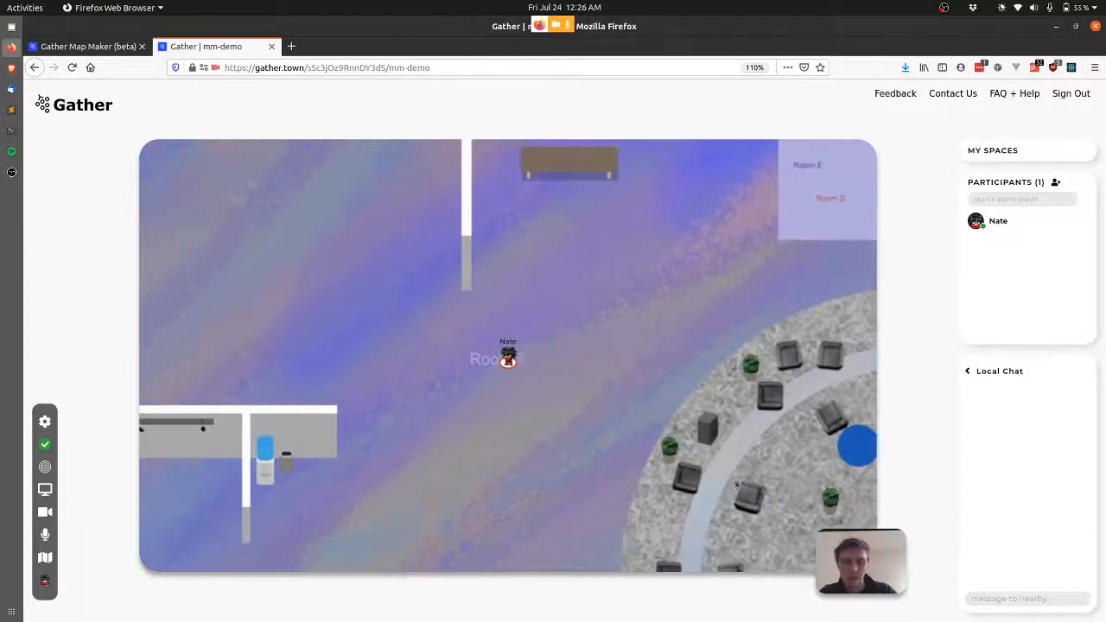
key(Left)
key(Left)
key(Left)
key(Left)
key(Left)
key(Left)
key(Left)
key(Left)
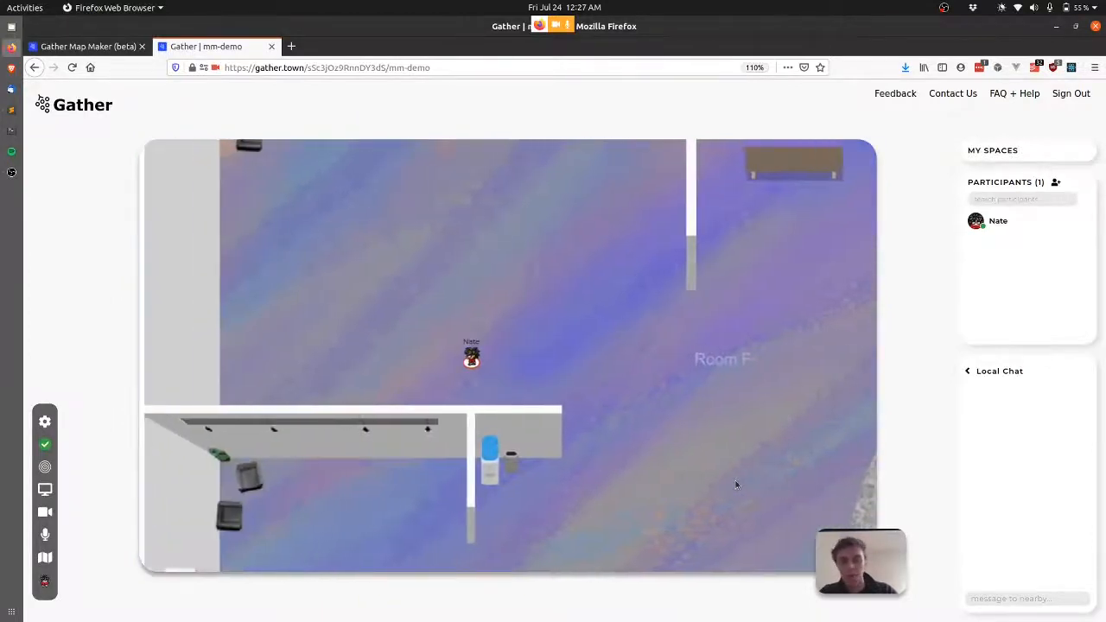
Wander around the room's left side, then go back to the map maker.
key(Up)
key(Up)
key(Up)
key(Left)
key(Left)
key(Left)
key(Left)
key(Left)
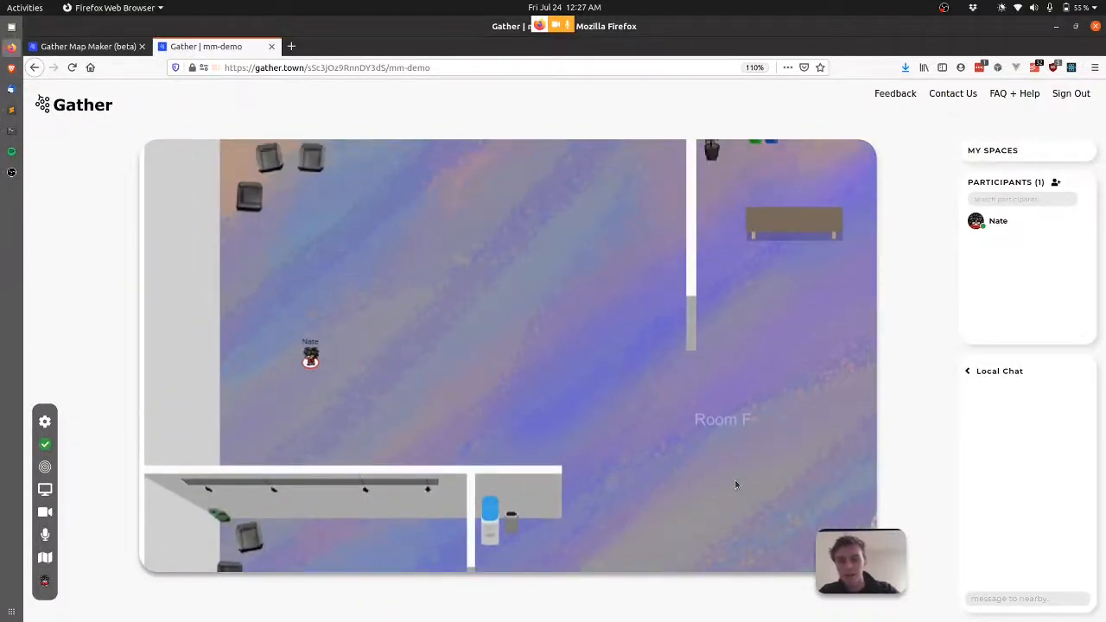
key(Up)
key(Up)
key(Left)
key(Down)
key(Down)
key(Down)
key(Down)
key(Up)
key(Up)
key(Up)
key(Right)
key(Right)
key(Right)
key(Right)
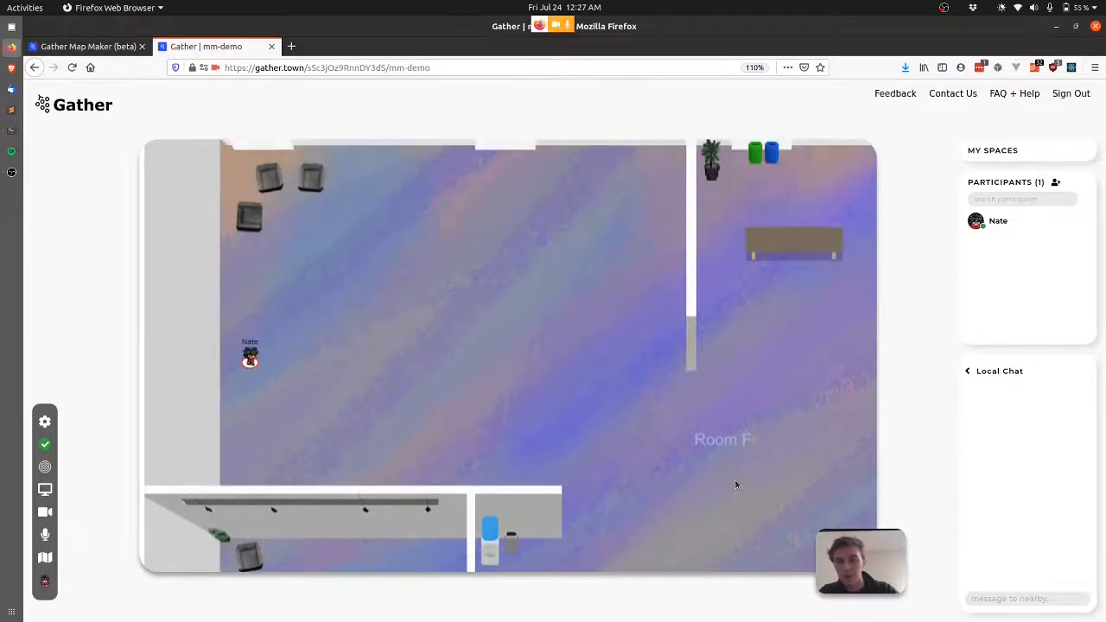
key(ctrl+Page_Up)
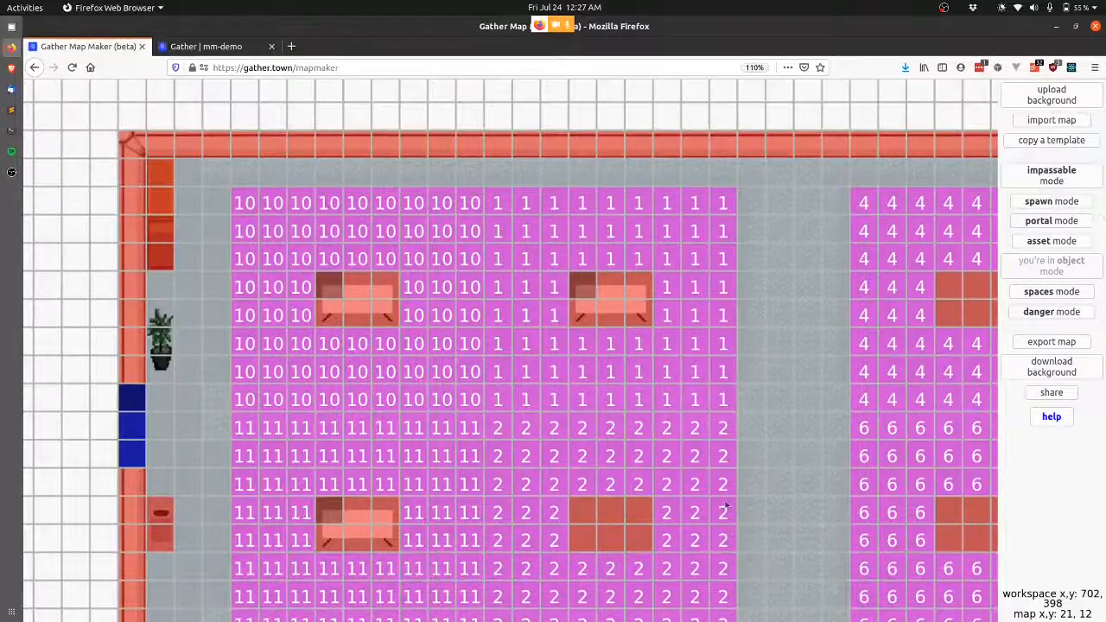
Copy the poster-room-small template under the name demo2 and dismiss the confirmation.
click(1067, 140)
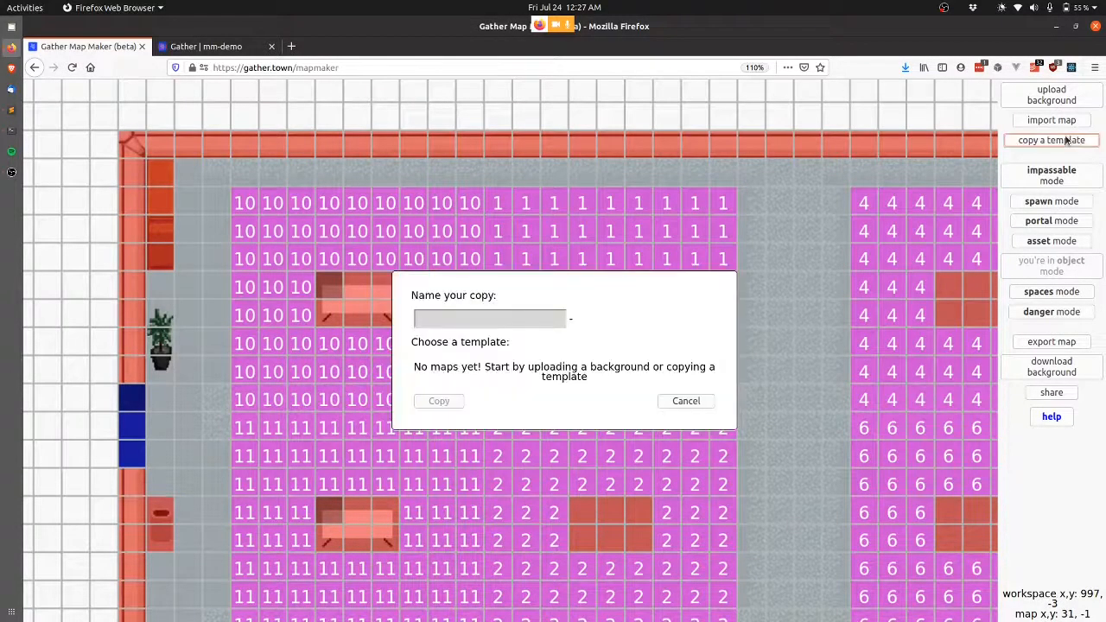
click(552, 467)
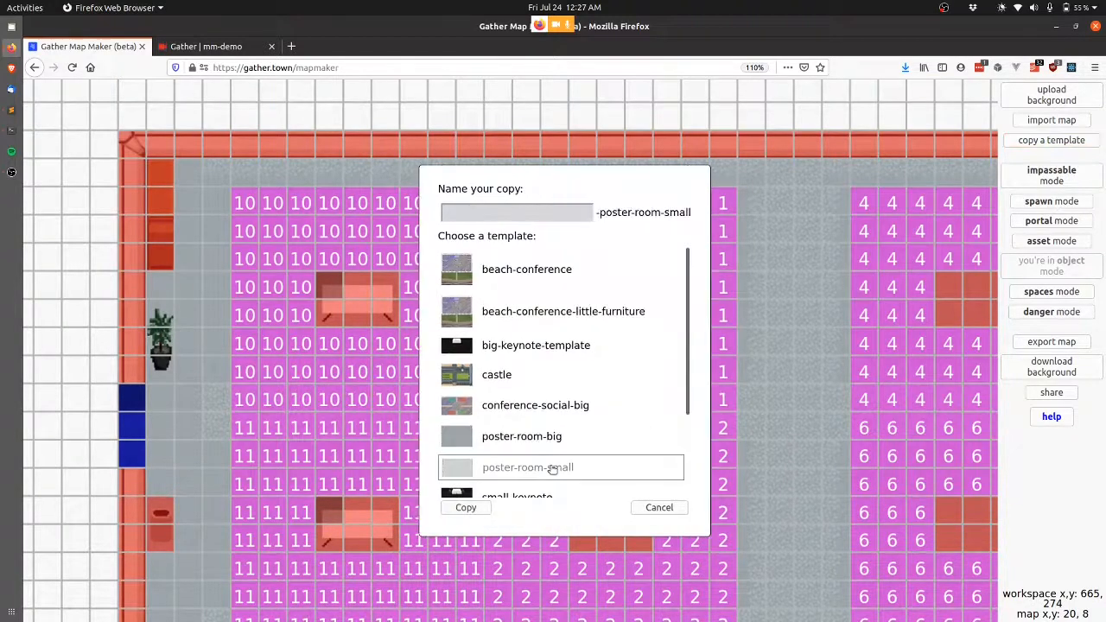
click(535, 213)
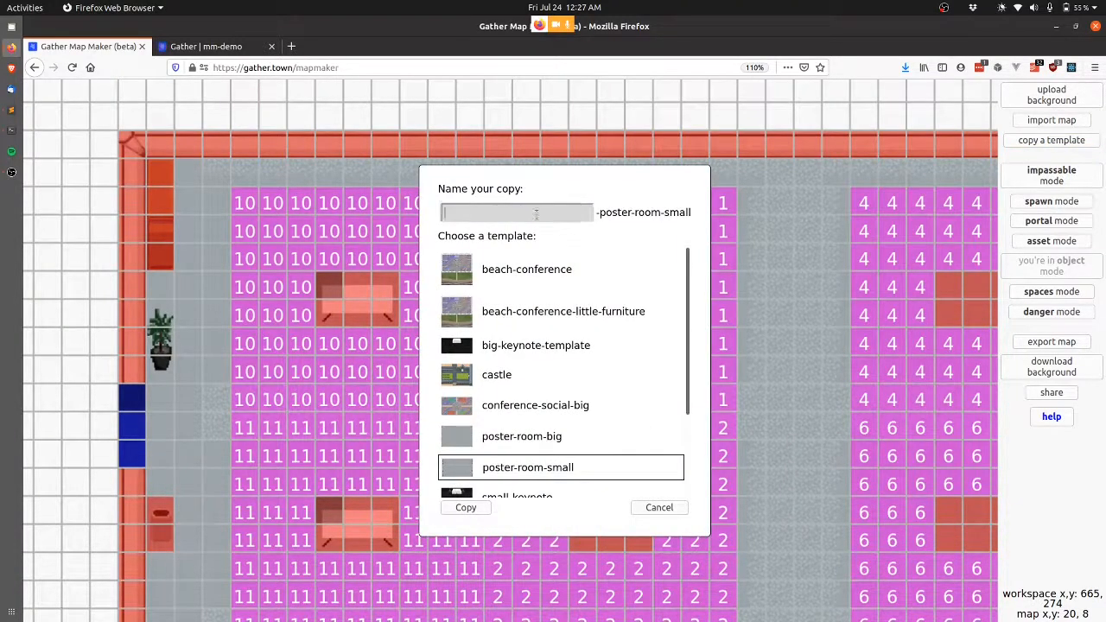
click(467, 508)
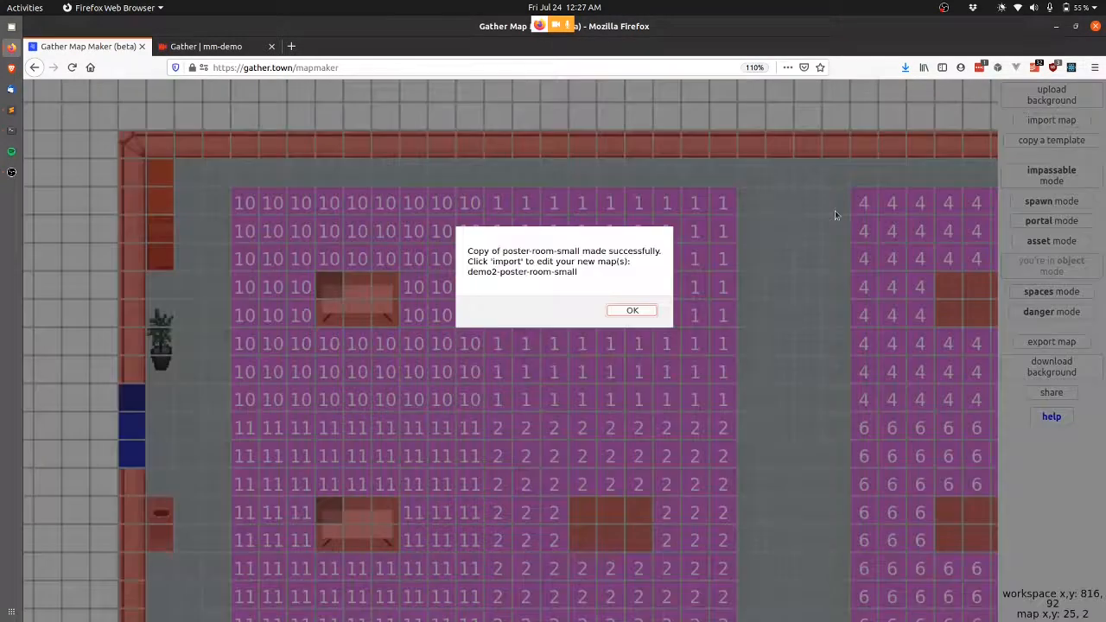
key(Return)
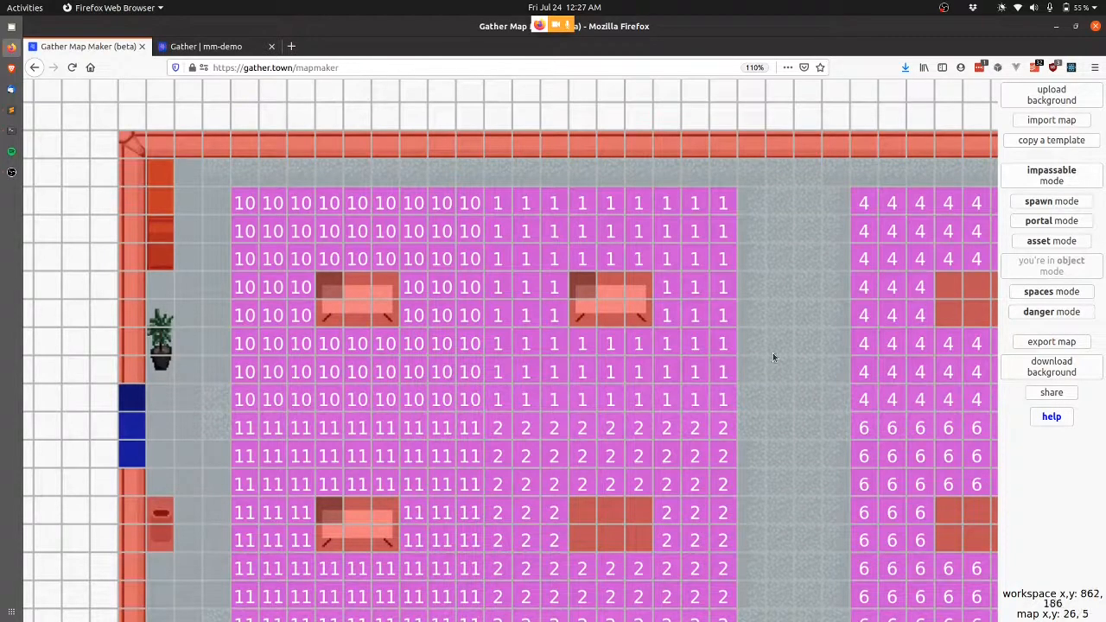
Pan around the newly copied demo2-poster-room-small map.
scroll(767, 298, right, 2)
scroll(767, 302, left, 3)
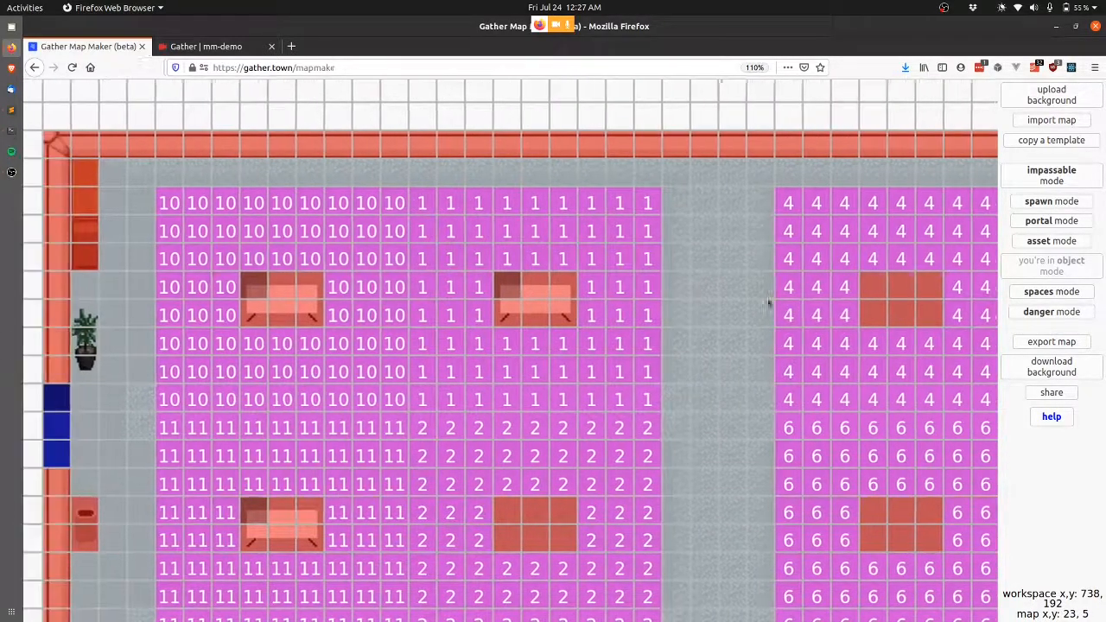
scroll(767, 303, right, 6)
scroll(767, 302, right, 10)
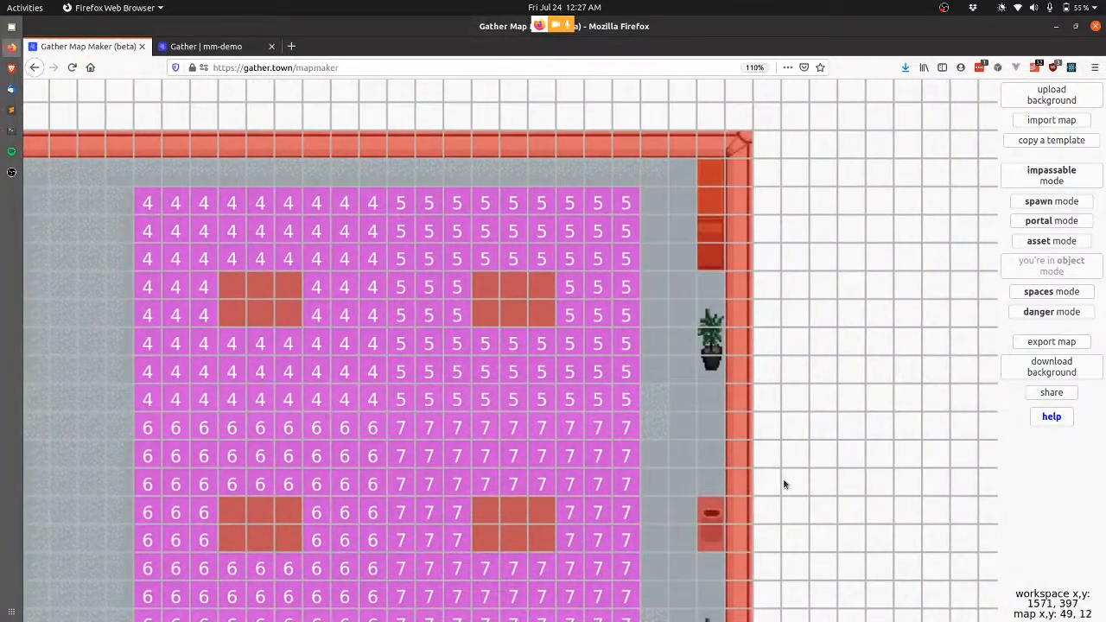
scroll(784, 484, down, 3)
scroll(784, 483, right, 1)
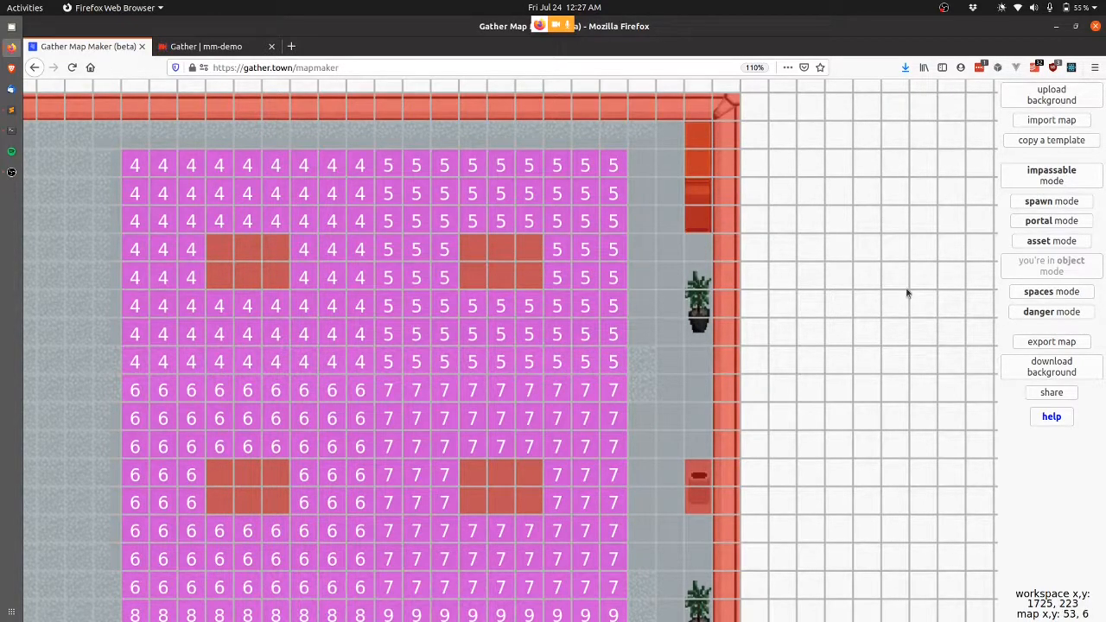
Import demo-beach-conference-little-furniture from the database and zoom onto its left wall.
click(1069, 122)
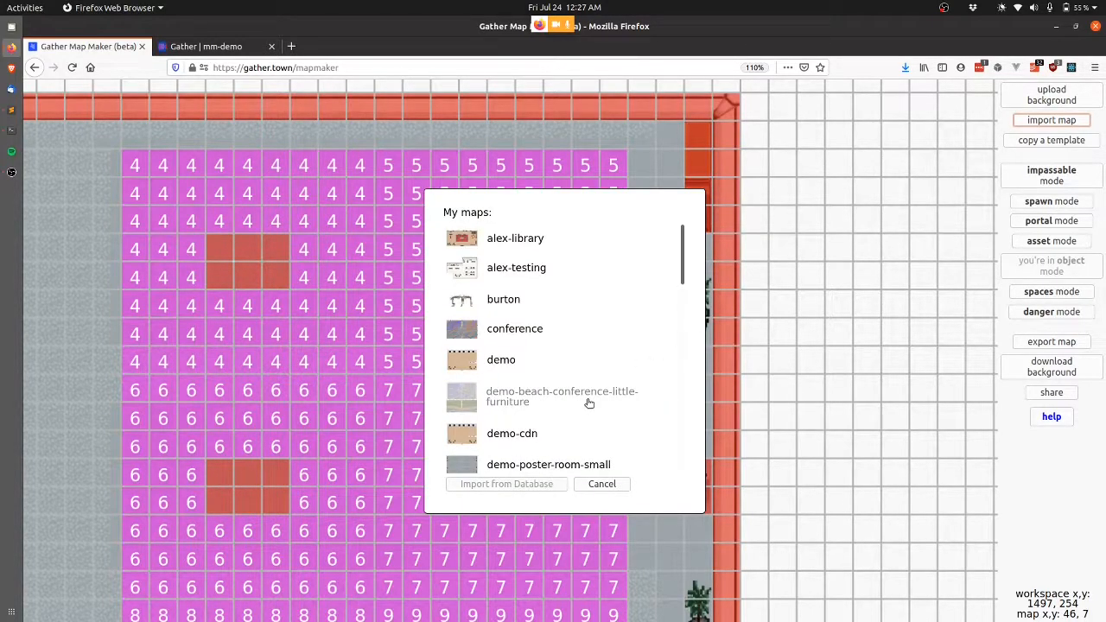
click(517, 396)
click(533, 484)
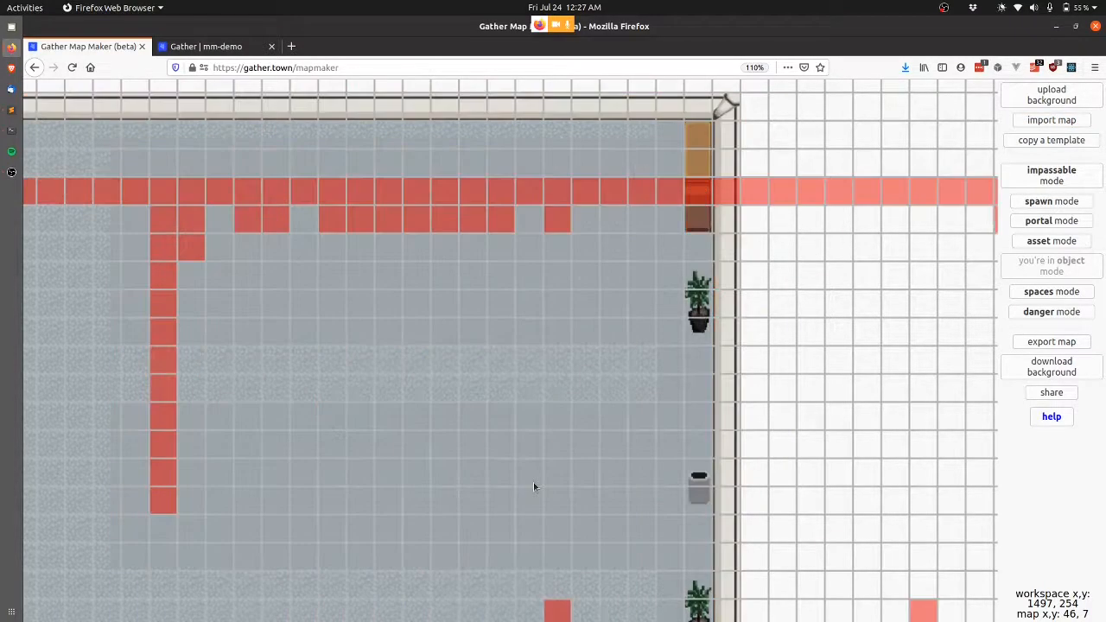
scroll(742, 303, down, 5)
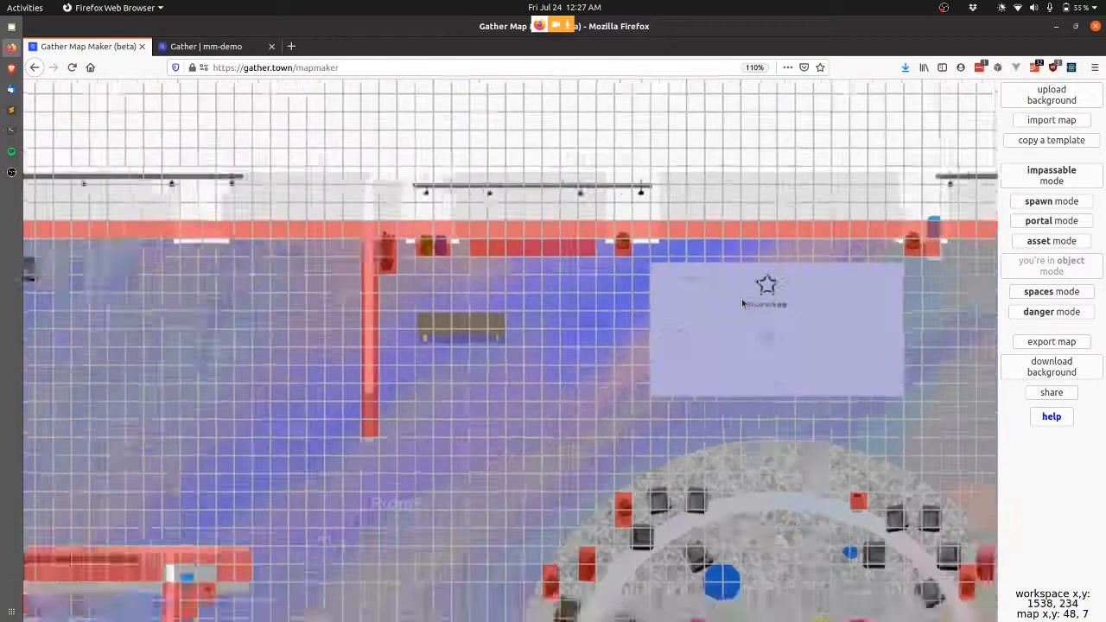
scroll(562, 329, up, 5)
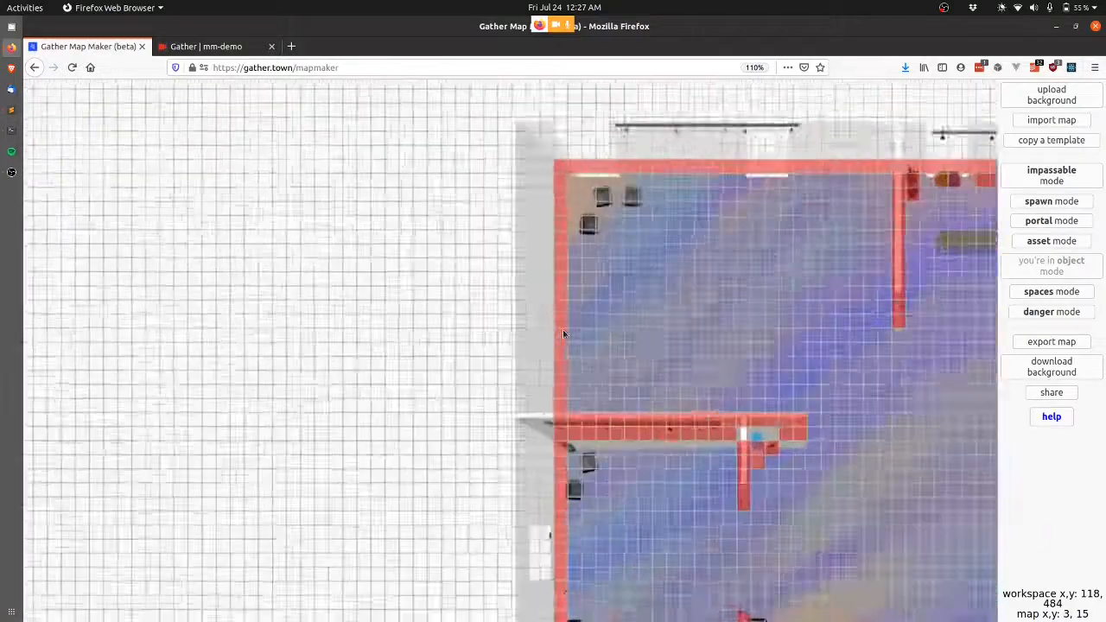
scroll(562, 334, up, 3)
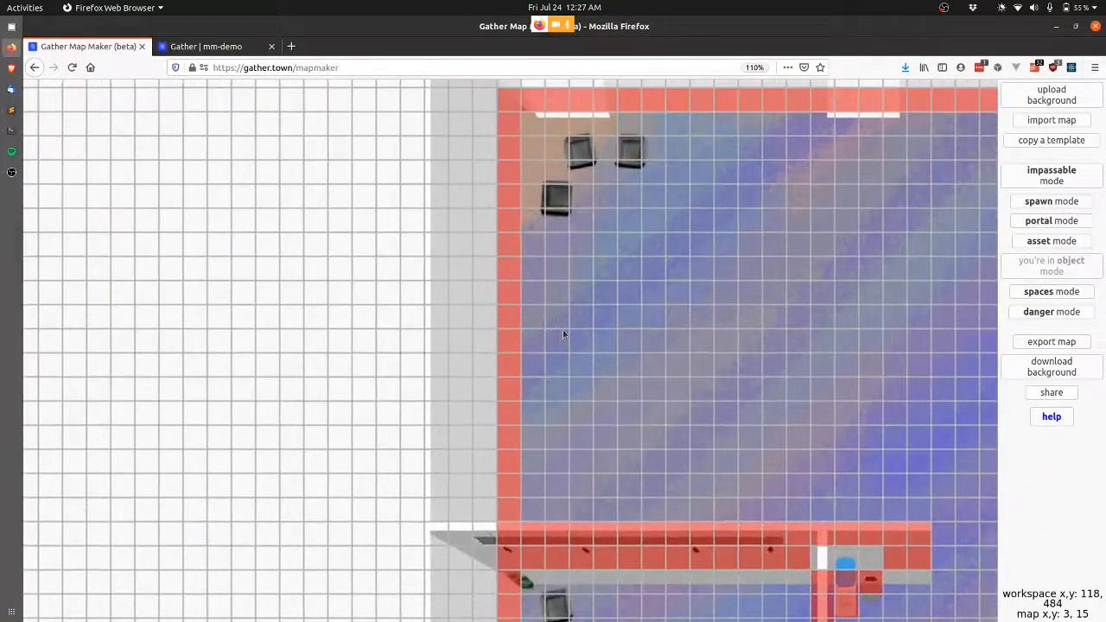
Clear three left-wall tiles and begin a portal at 3,12 toward demo2-poster-room-small.
click(1051, 176)
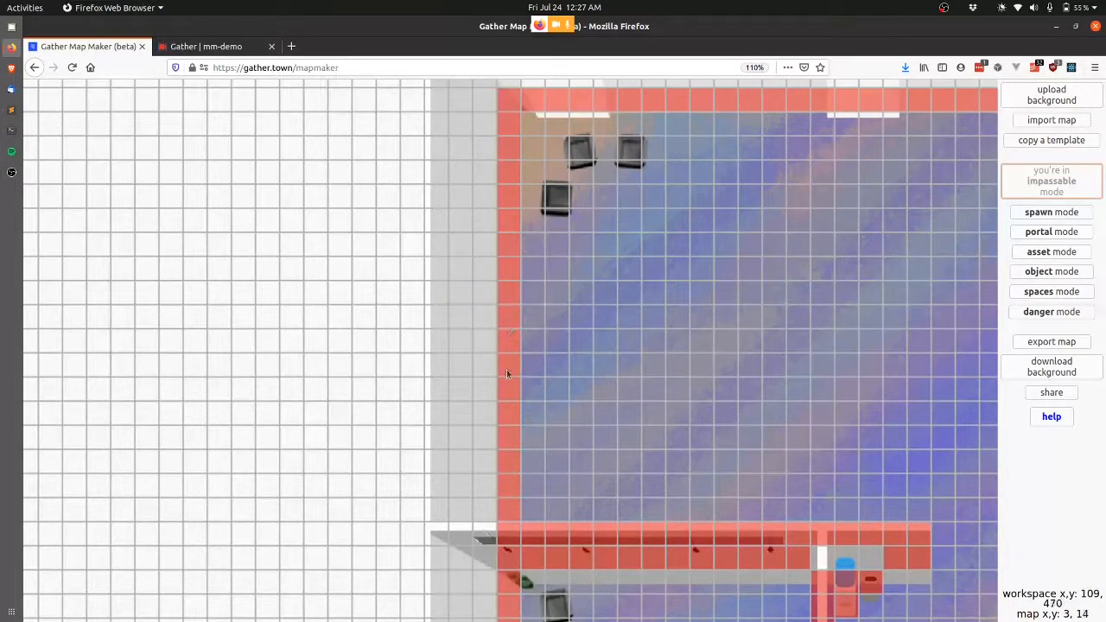
drag(506, 368, 503, 328)
click(1050, 232)
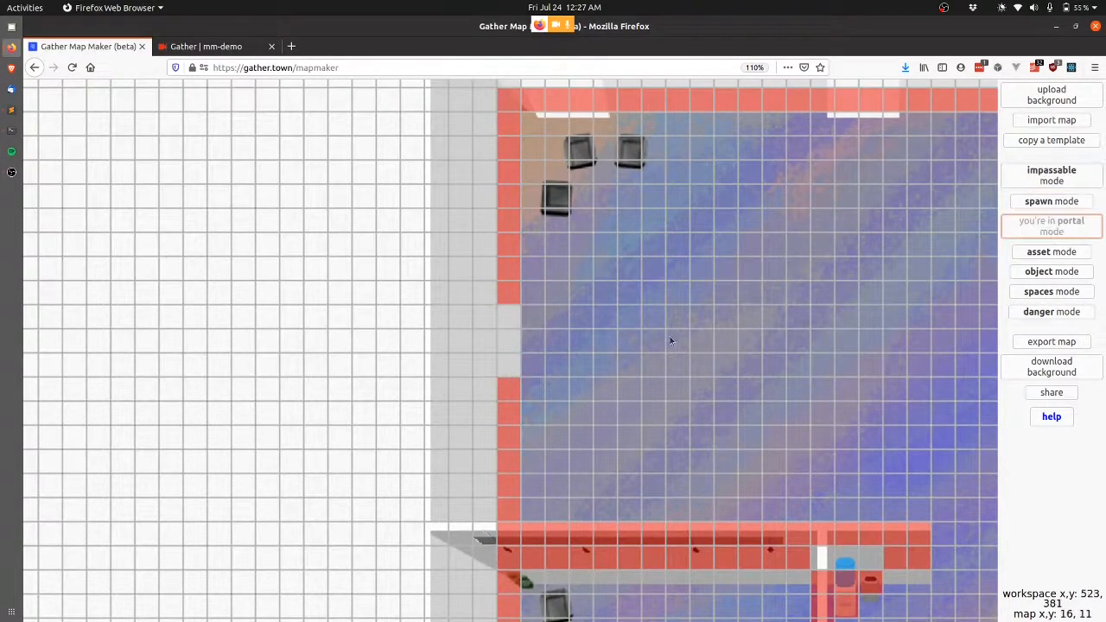
click(506, 312)
double_click(551, 475)
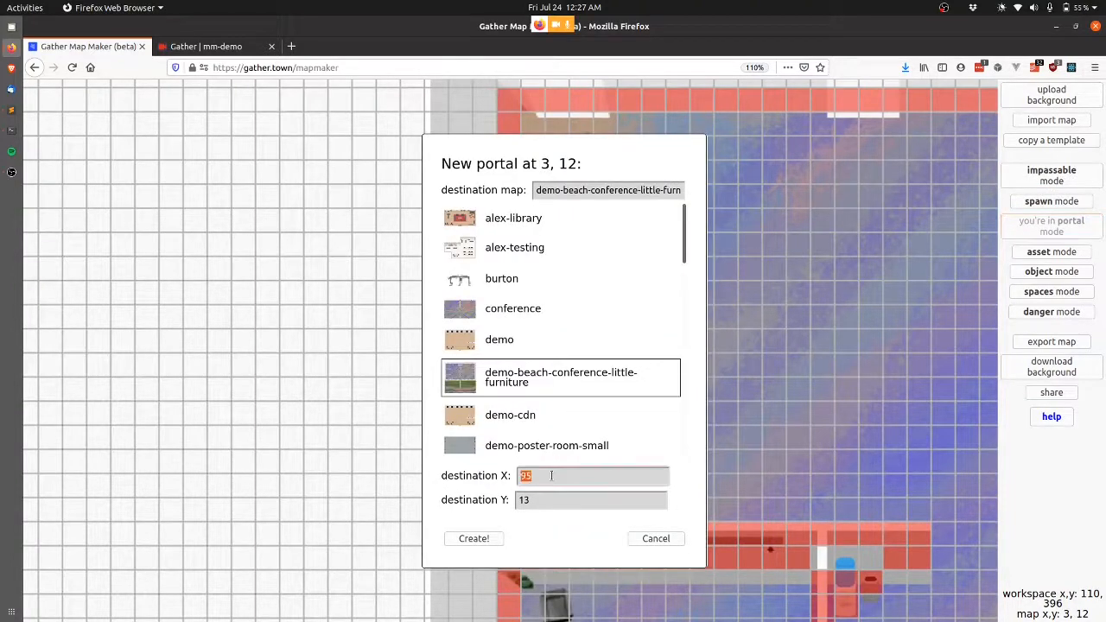
key(Tab)
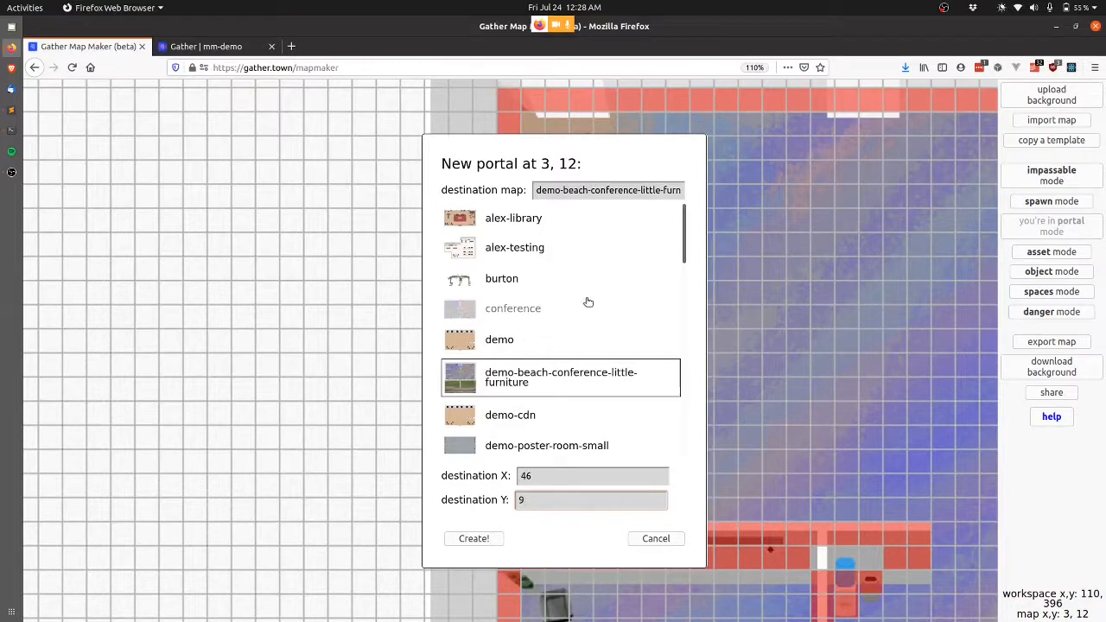
scroll(587, 302, down, 3)
click(598, 363)
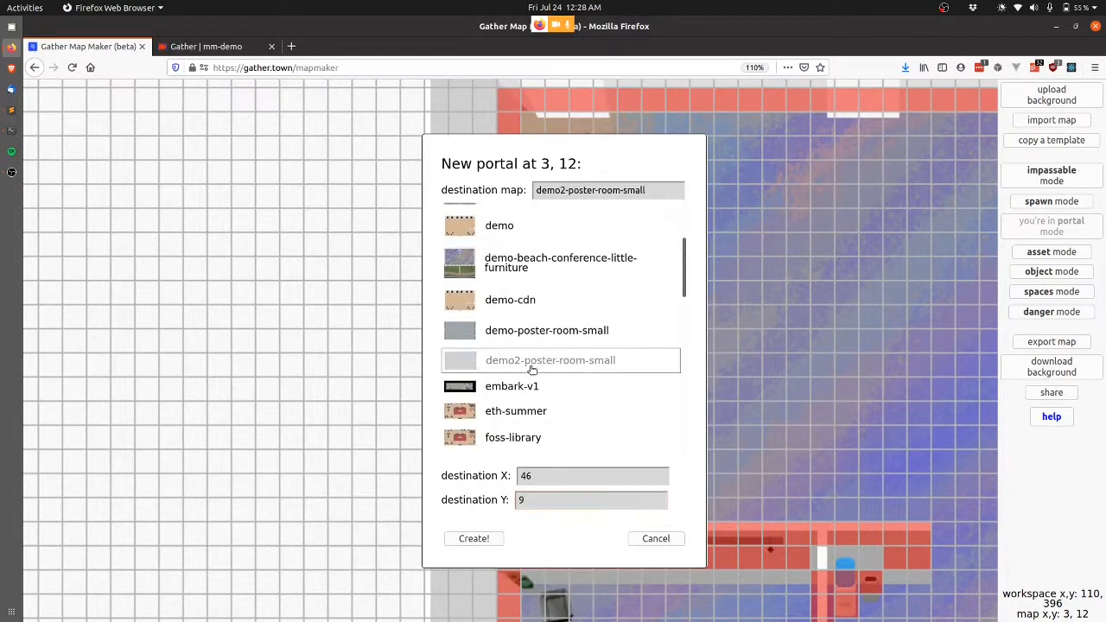
Create portals at 3,12–3,14 leading to demo2-poster-room-small at X 46, Y 9–11.
click(656, 541)
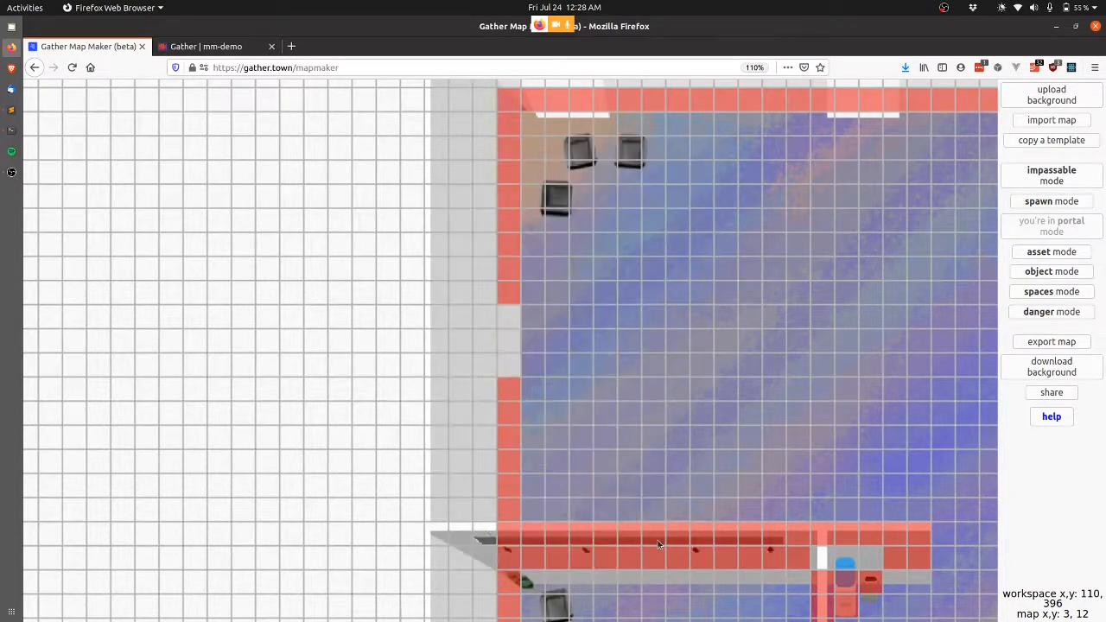
click(510, 326)
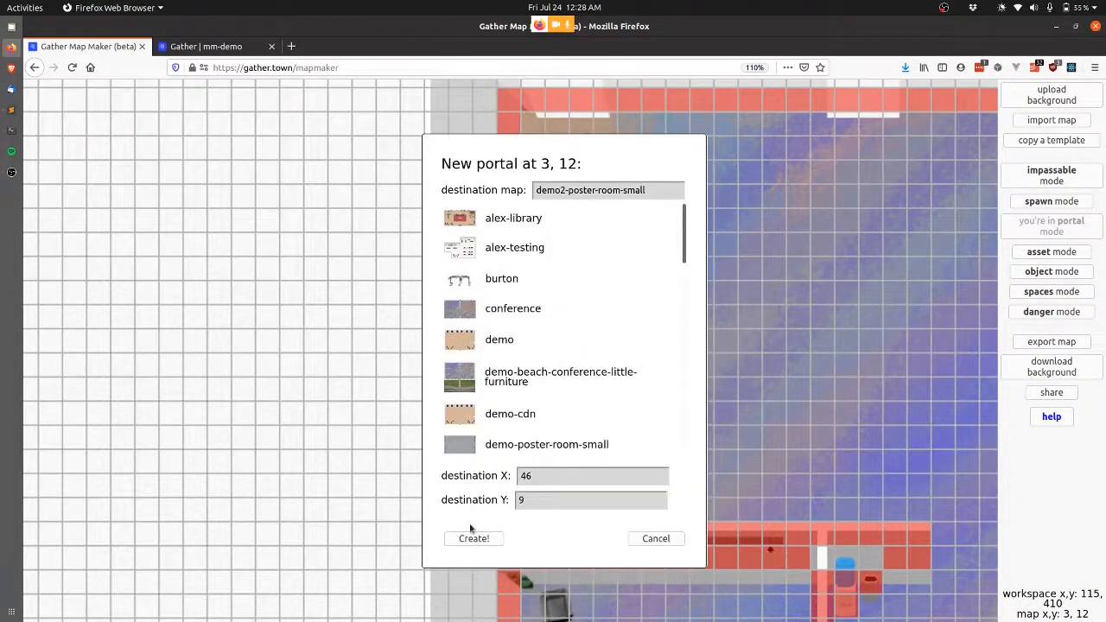
click(474, 539)
click(513, 337)
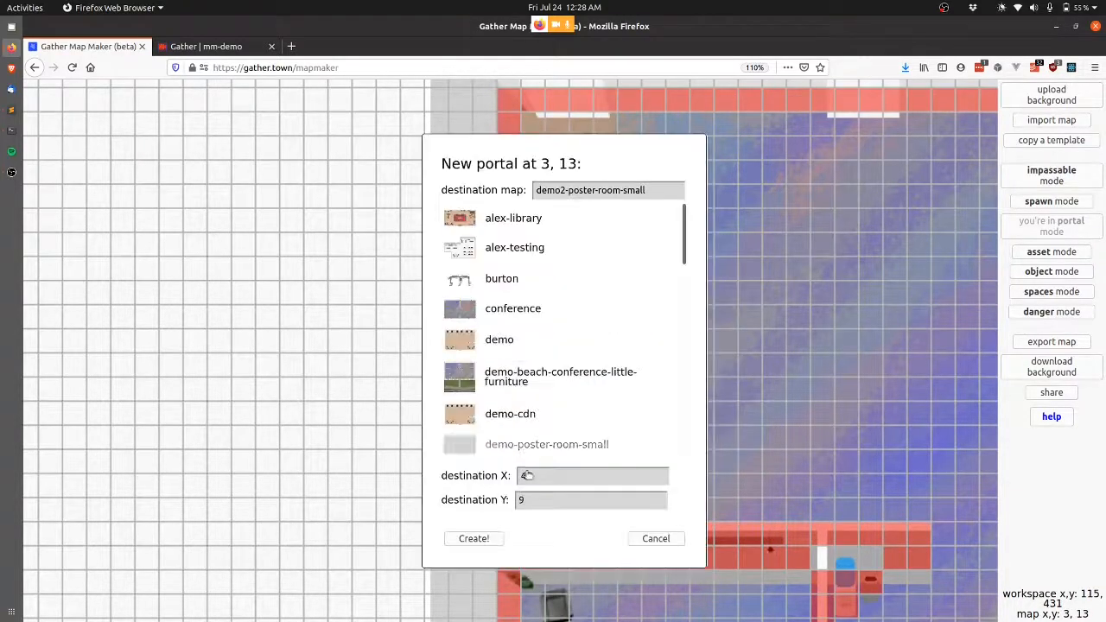
click(568, 498)
key(BackSpace)
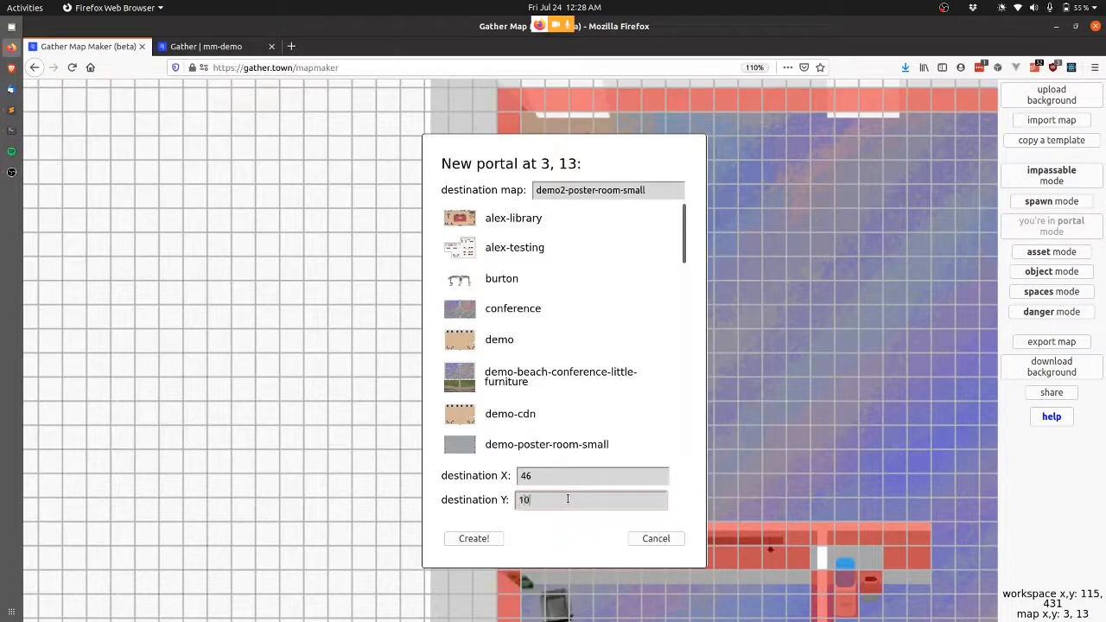
click(473, 539)
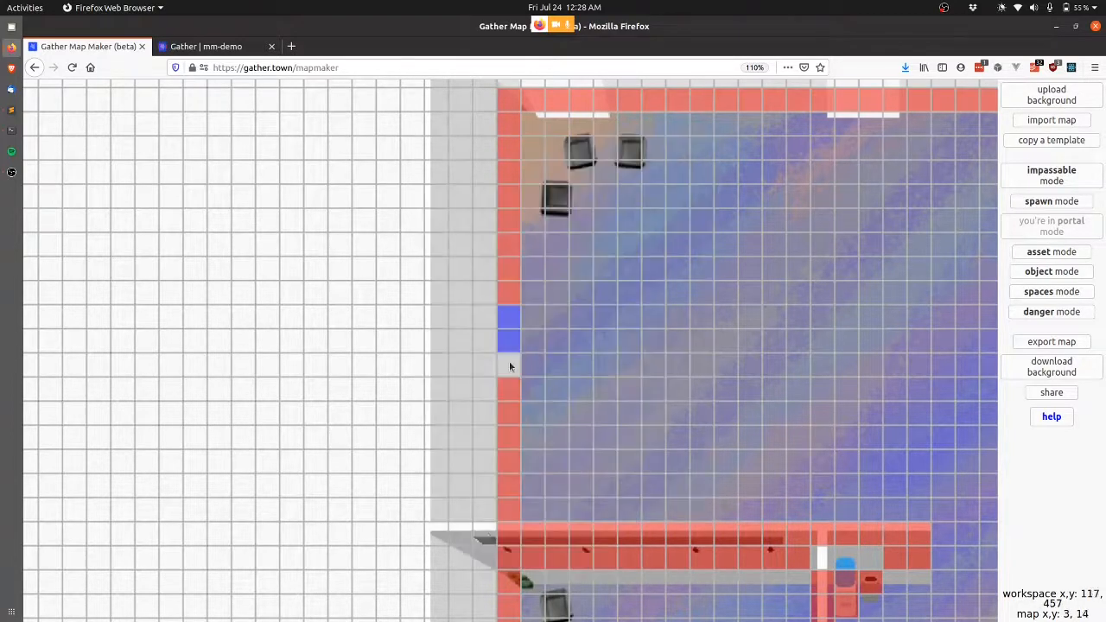
click(509, 360)
click(551, 507)
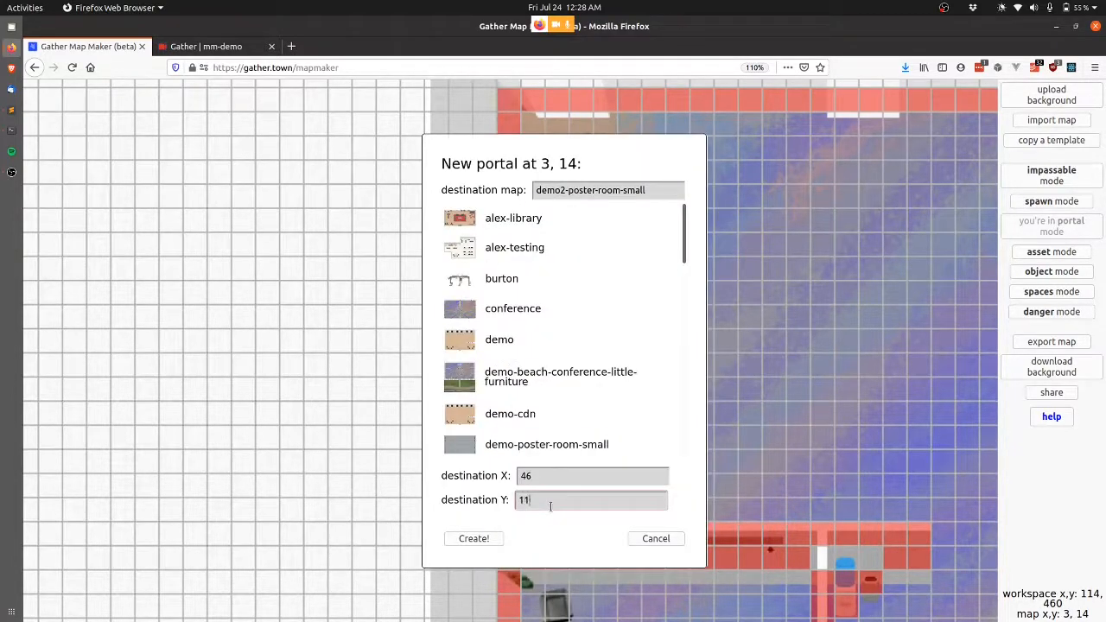
click(486, 537)
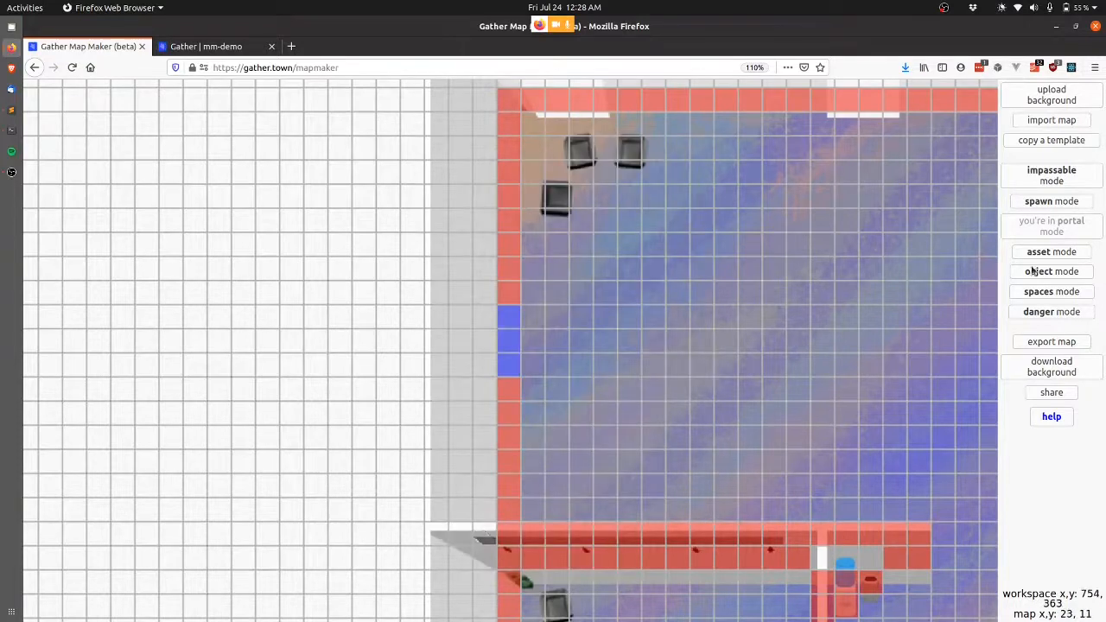
Place the black side door asset on tile 3,12 over the left-wall gap.
click(1052, 252)
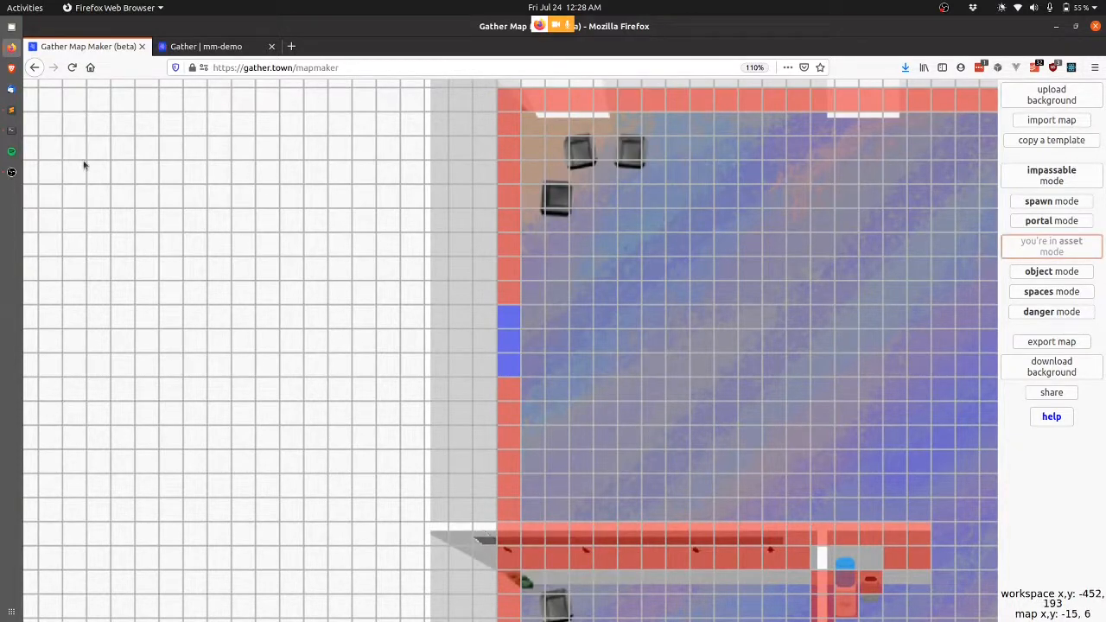
click(509, 341)
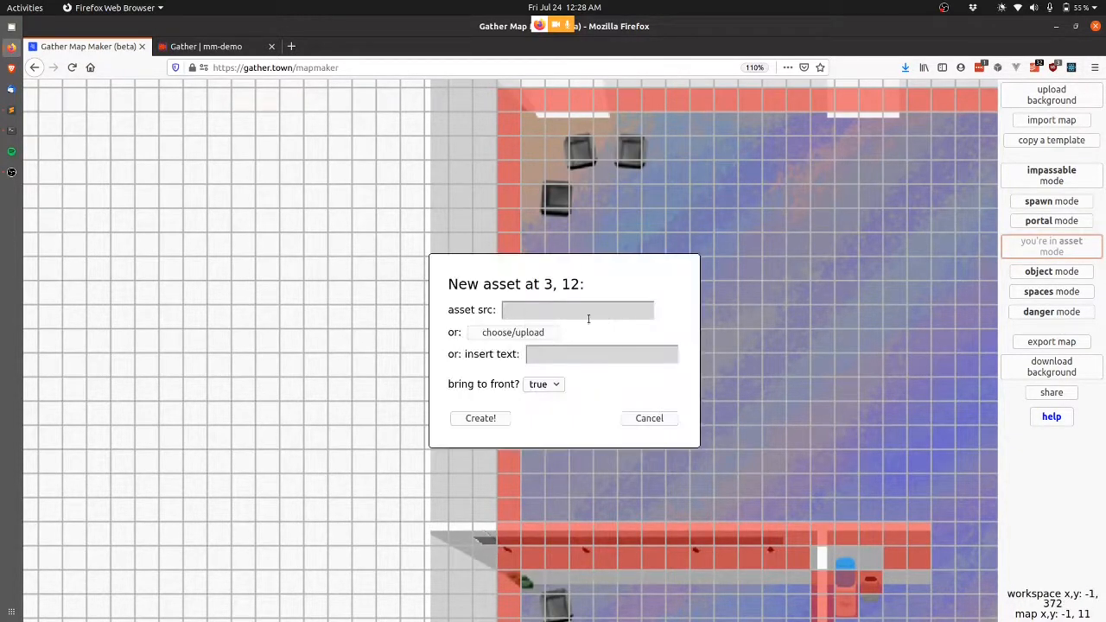
click(522, 335)
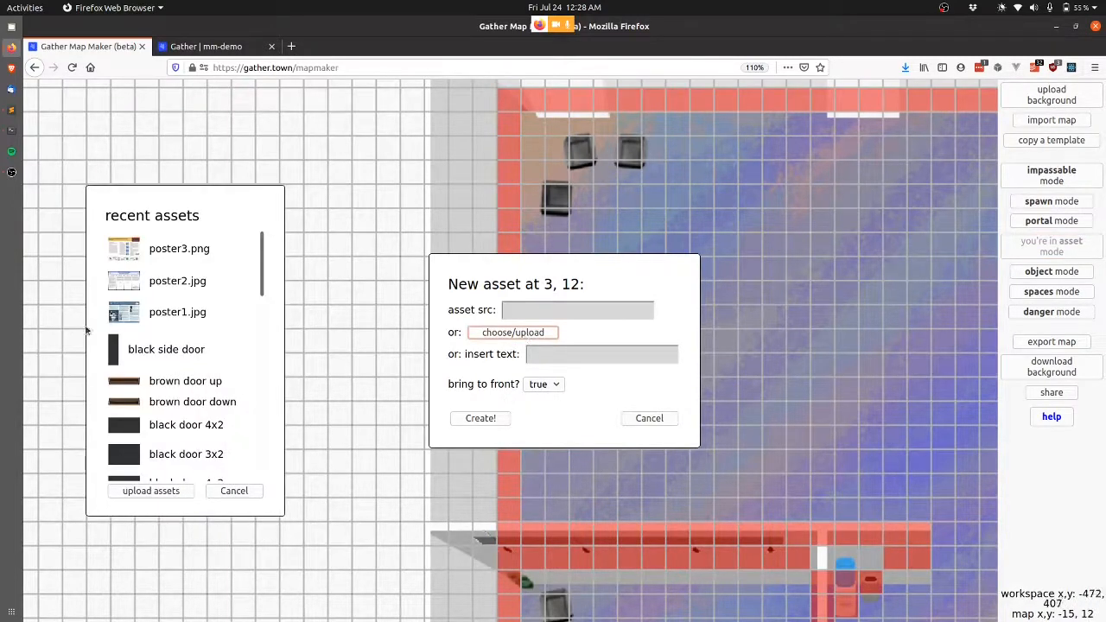
click(155, 348)
click(480, 418)
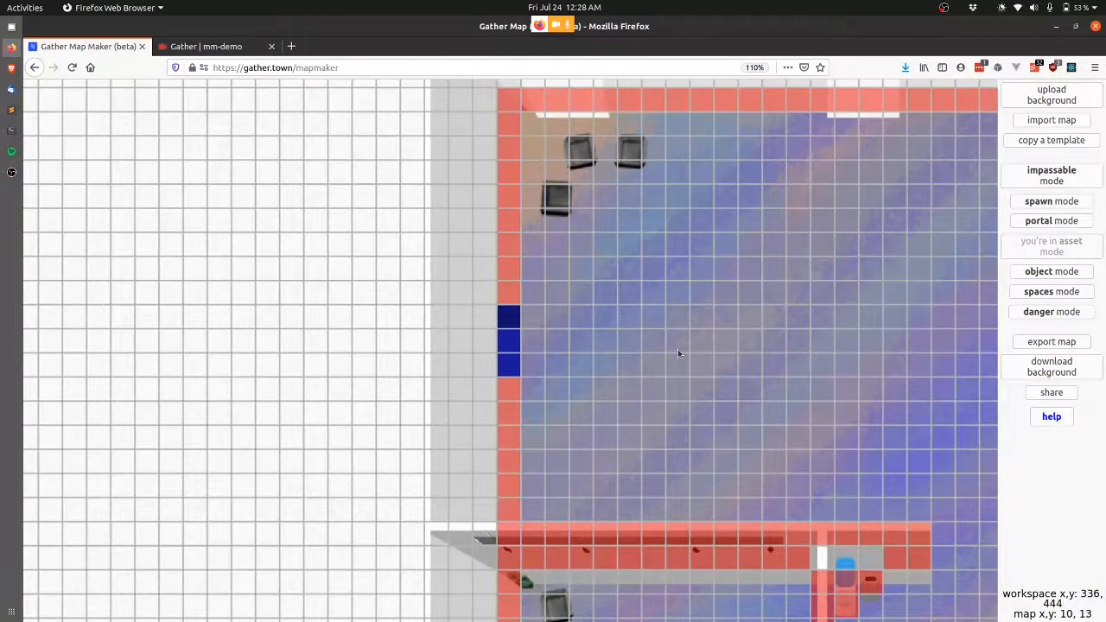
scroll(677, 351, right, 4)
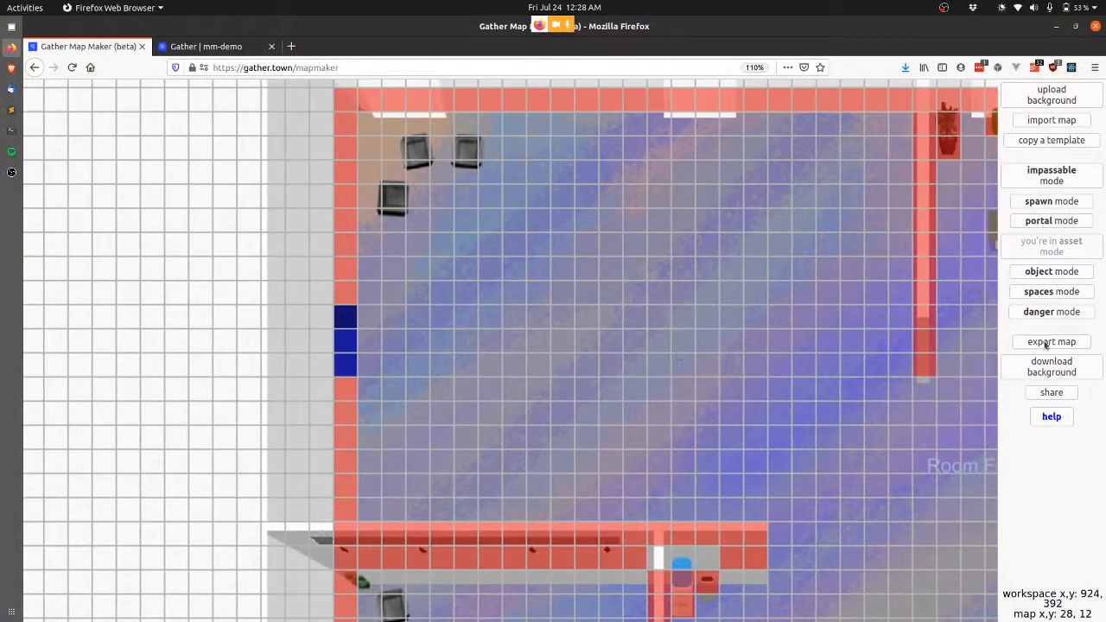
Save the edits over demo-beach-conference-little-furniture and dismiss the success message.
click(1046, 343)
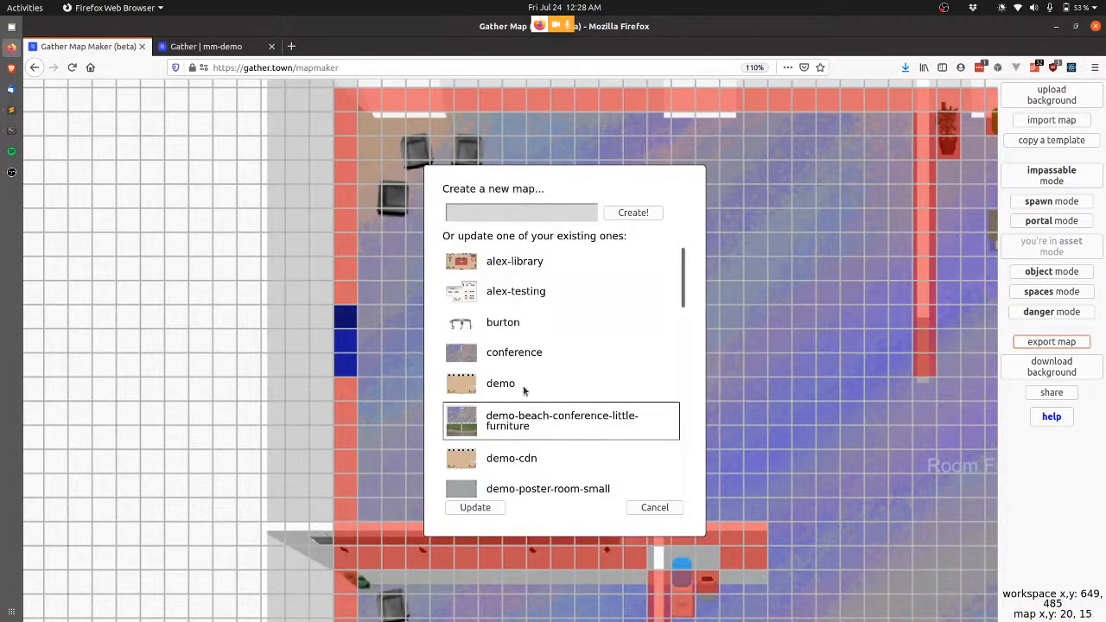
click(477, 507)
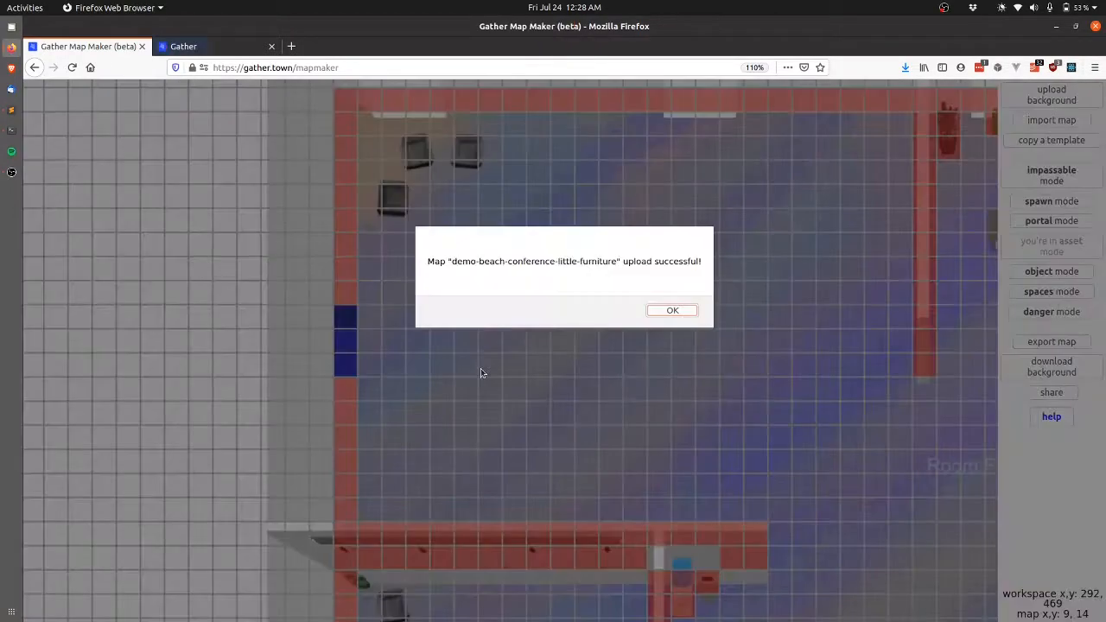
key(Return)
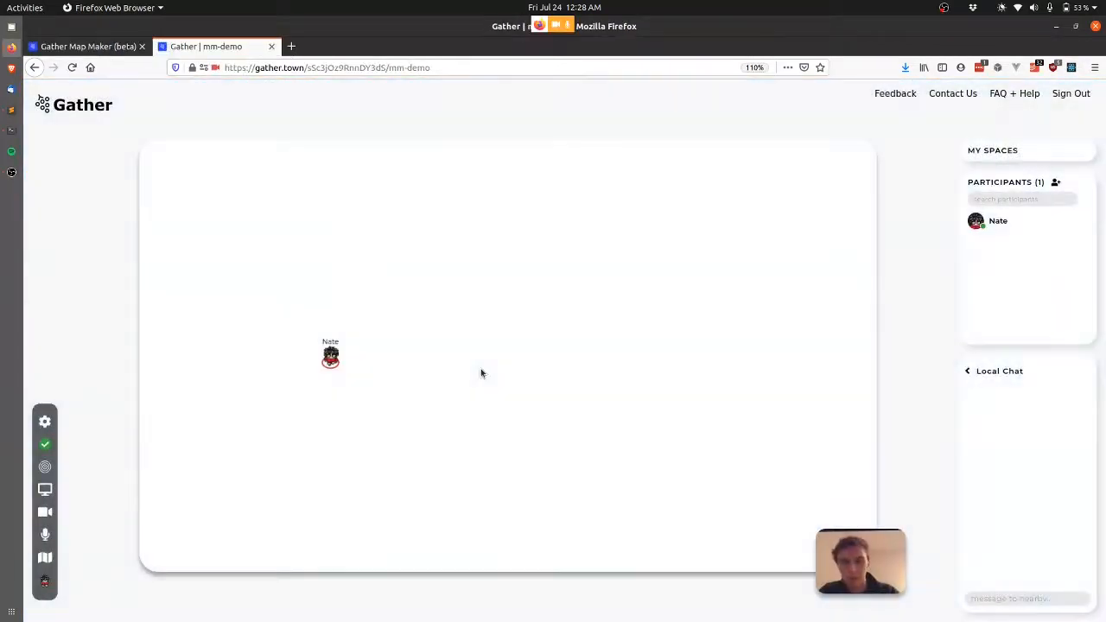
Walk the avatar through the new left-wall door into the poster room, then return to the map maker.
key(Right)
key(Right)
key(Left)
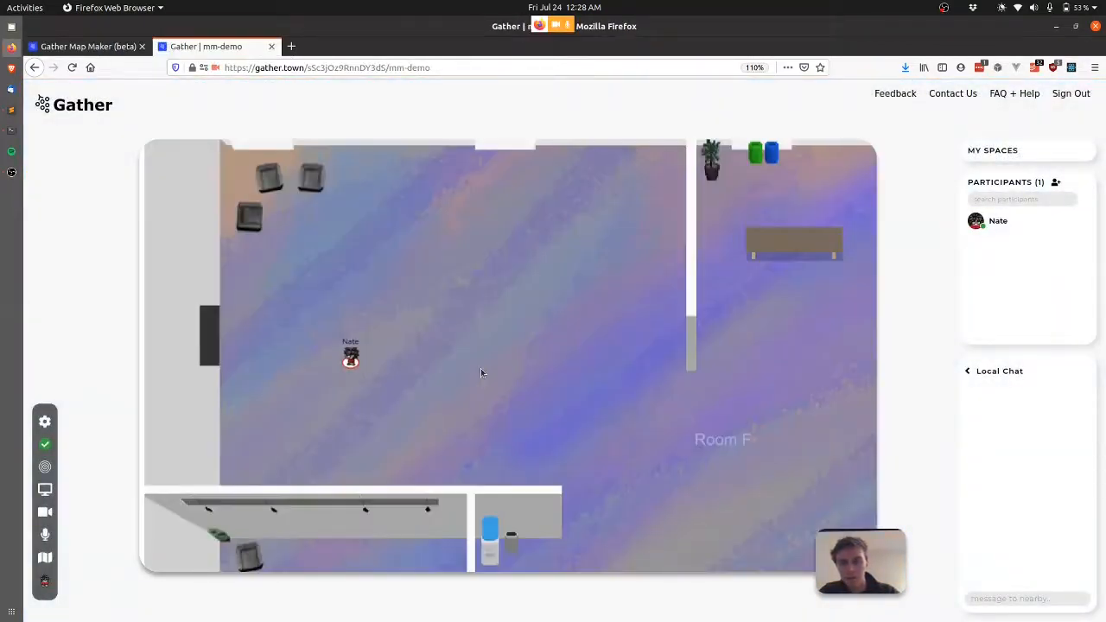
key(Up)
key(Left)
key(Left)
key(Left)
key(Left)
key(Left)
key(Left)
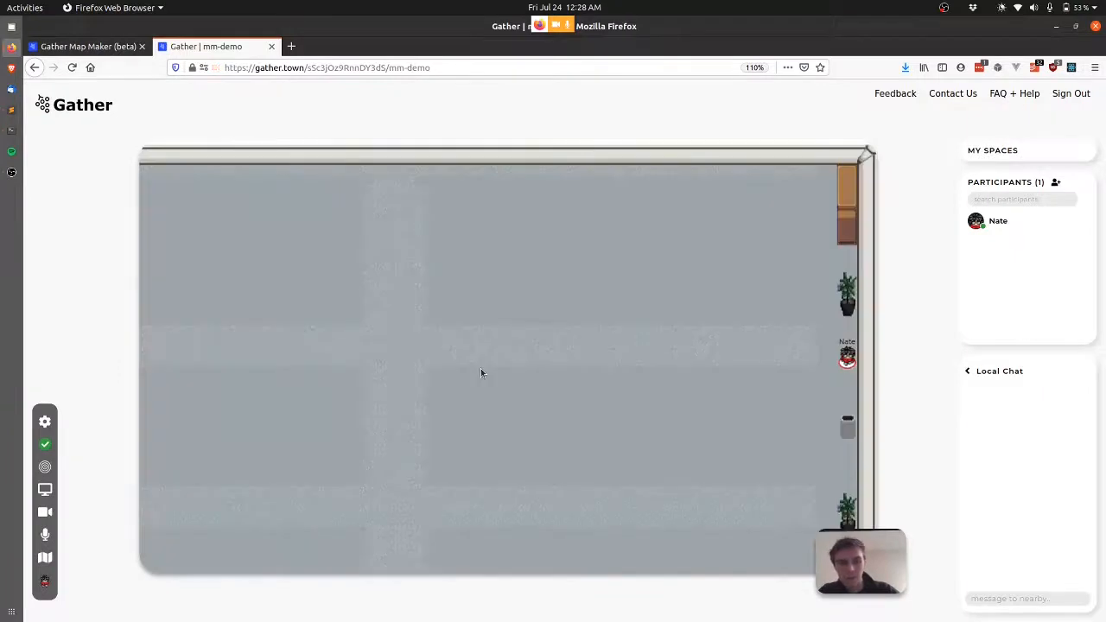
key(Left)
key(Left)
key(Left)
key(Left)
key(Left)
key(Up)
key(Up)
key(Left)
key(Left)
key(Left)
key(Down)
key(Down)
key(Down)
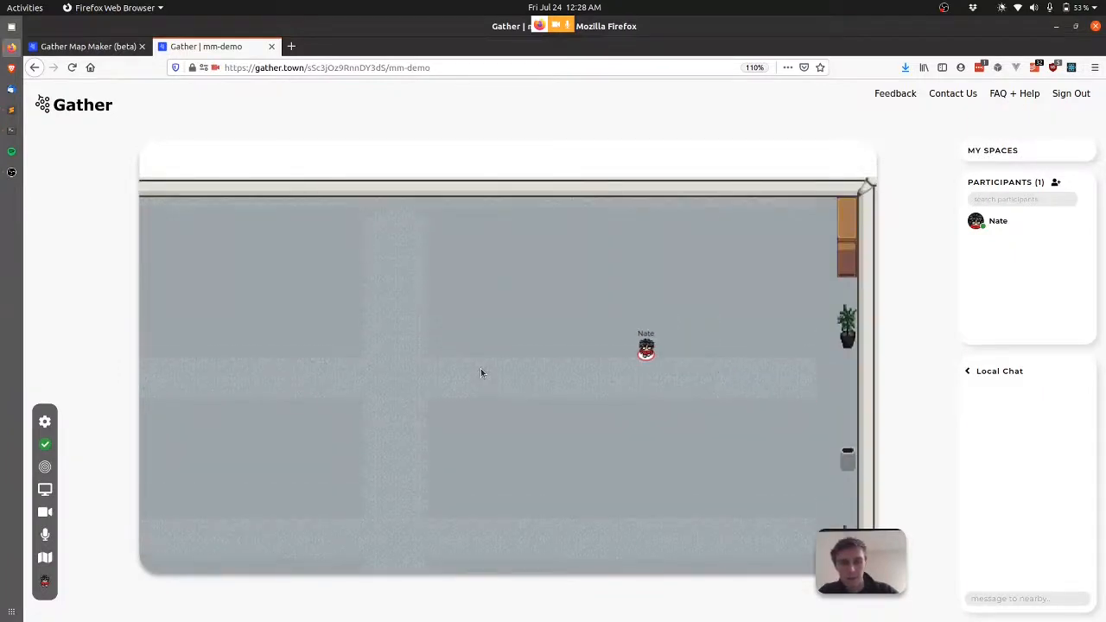
key(Right)
key(Right)
key(Right)
key(Right)
key(Right)
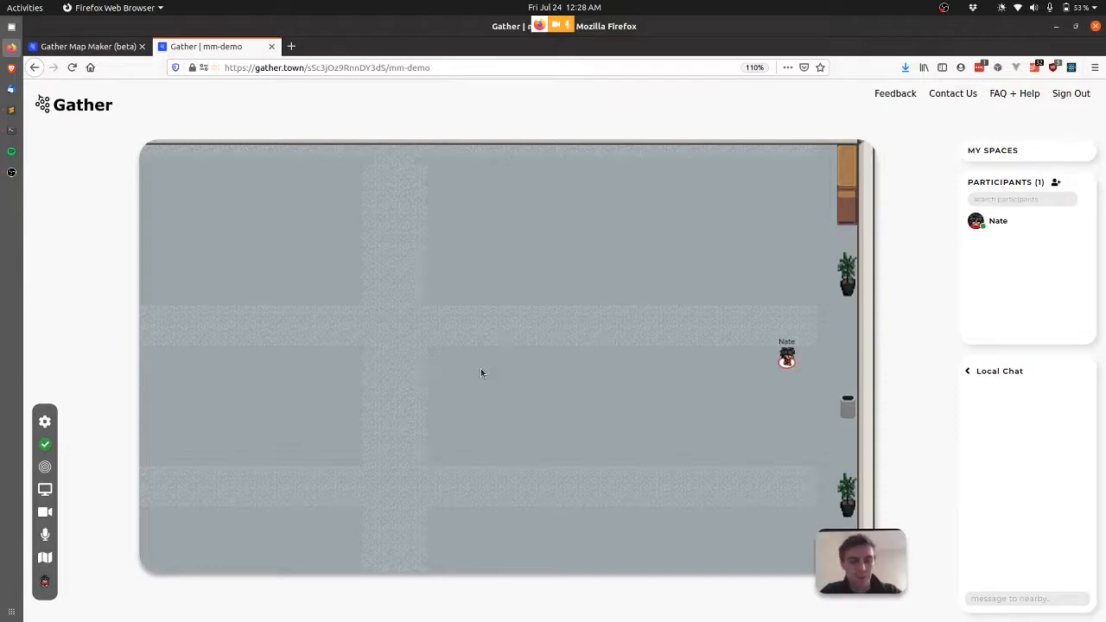
key(ctrl+Page_Up)
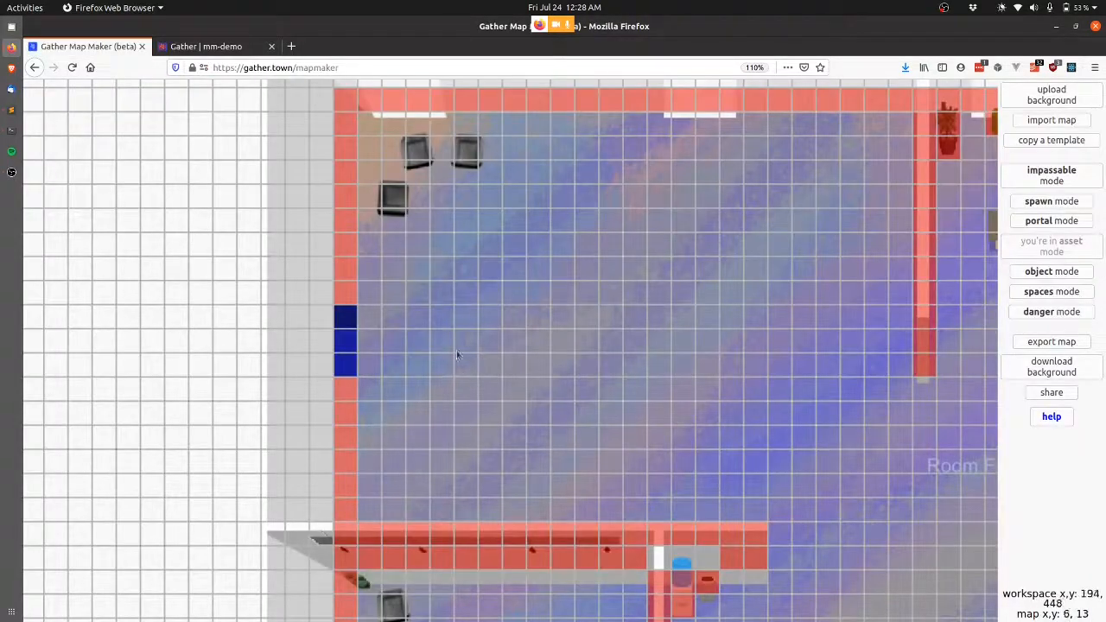
Import demo2-poster-room-small from the database, scroll to its right wall, and enter impassable mode.
click(1065, 122)
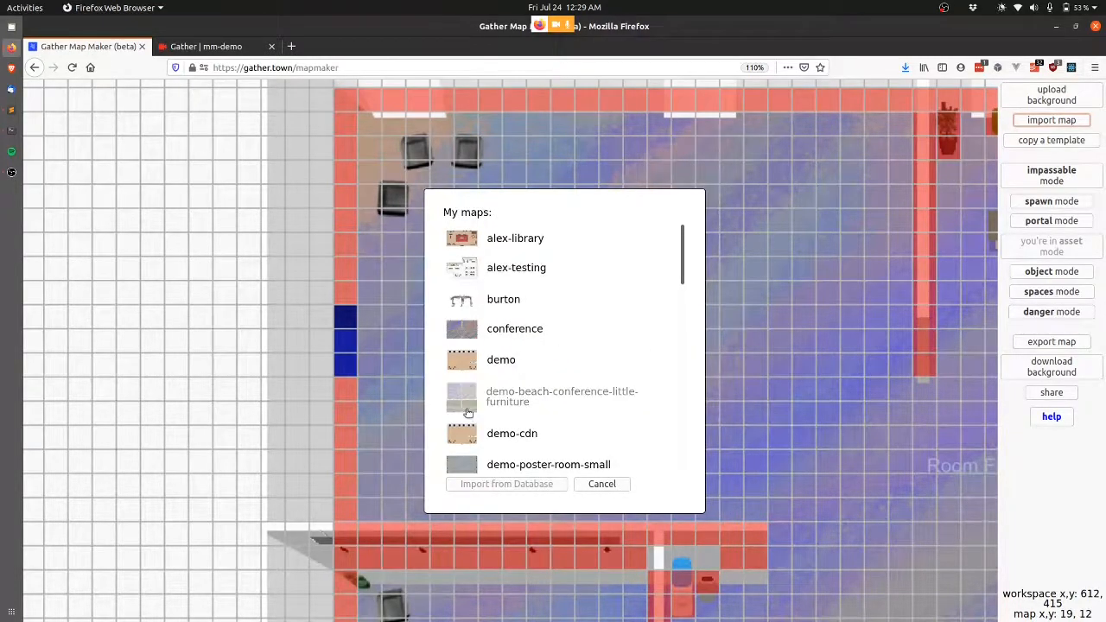
click(419, 399)
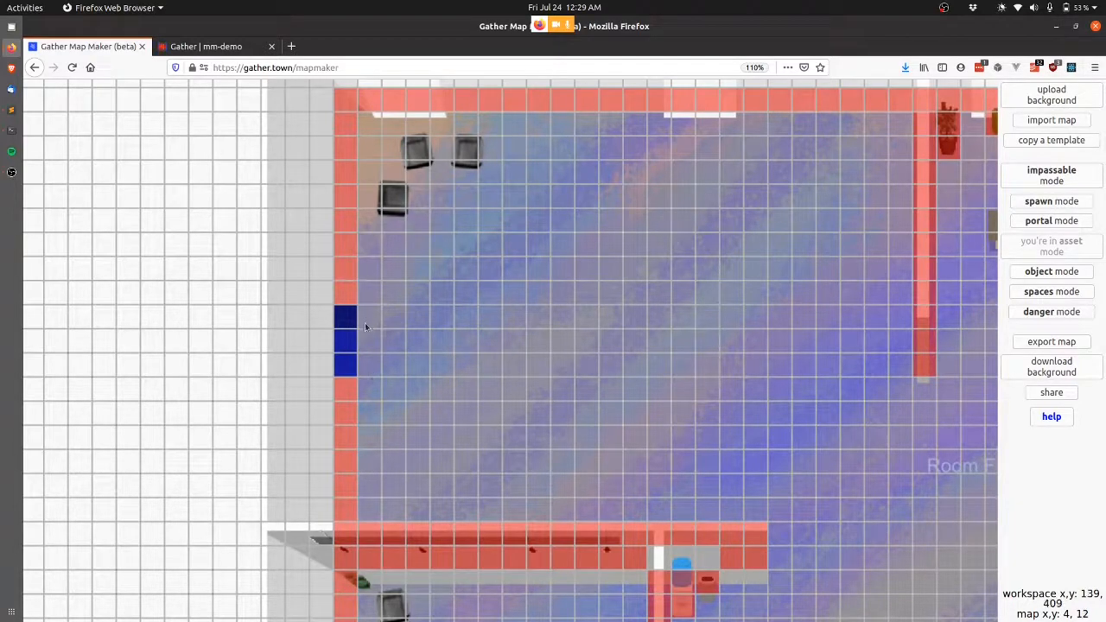
click(1063, 124)
scroll(575, 427, down, 4)
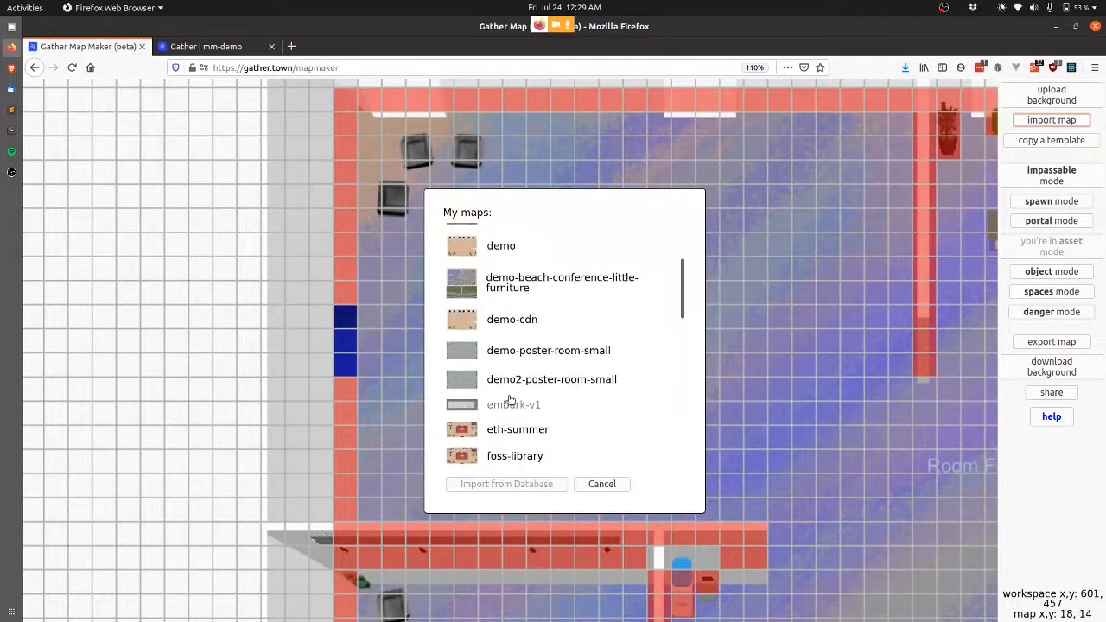
click(510, 384)
click(535, 483)
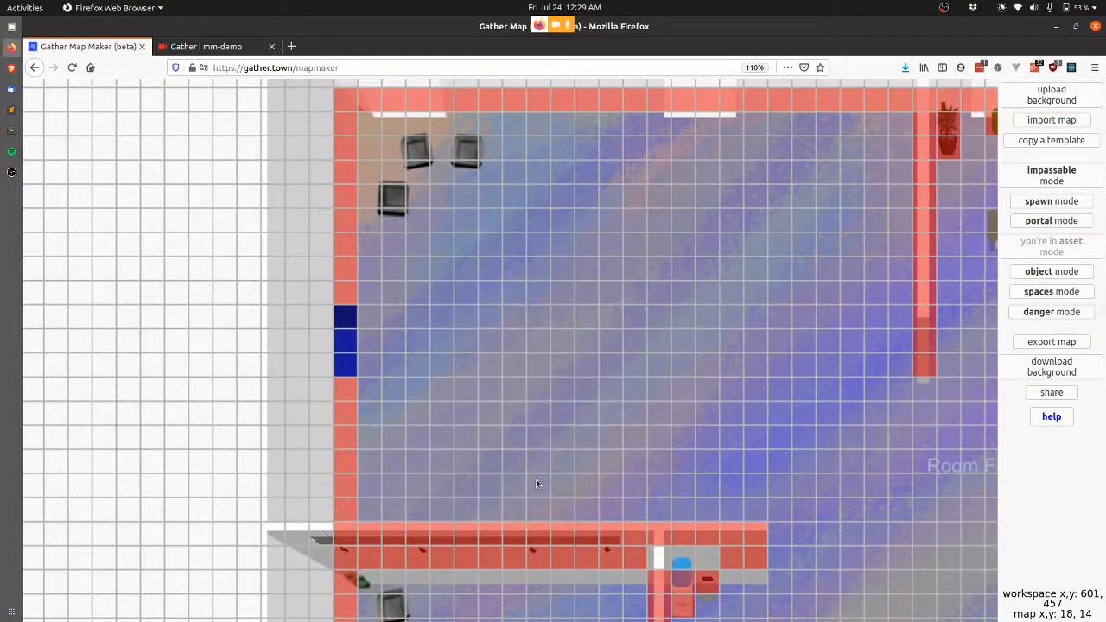
scroll(733, 289, right, 3)
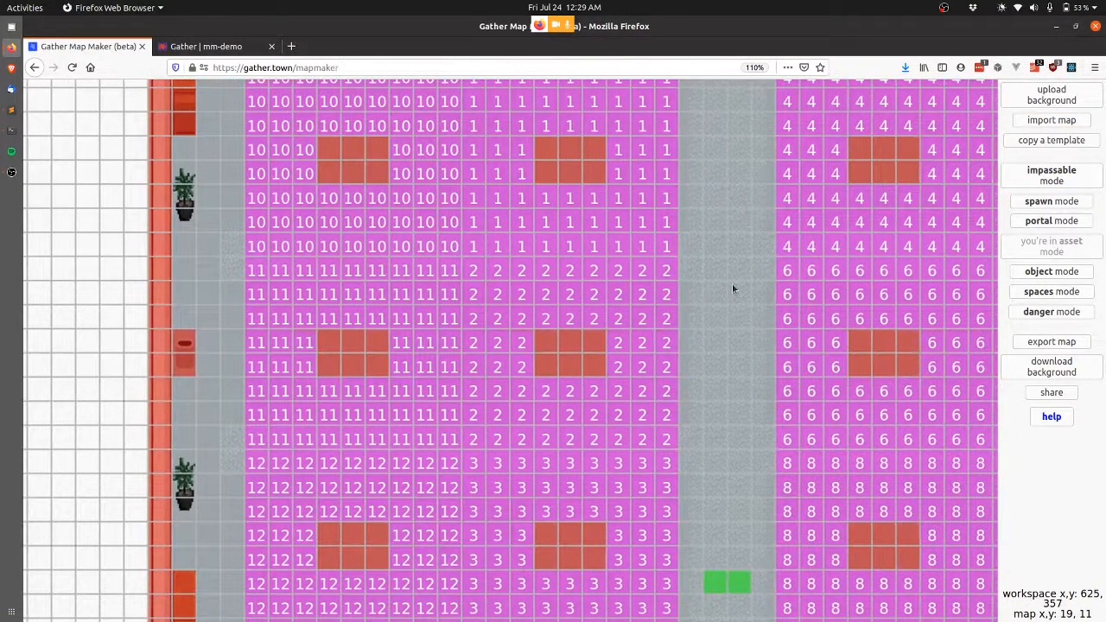
scroll(732, 289, right, 10)
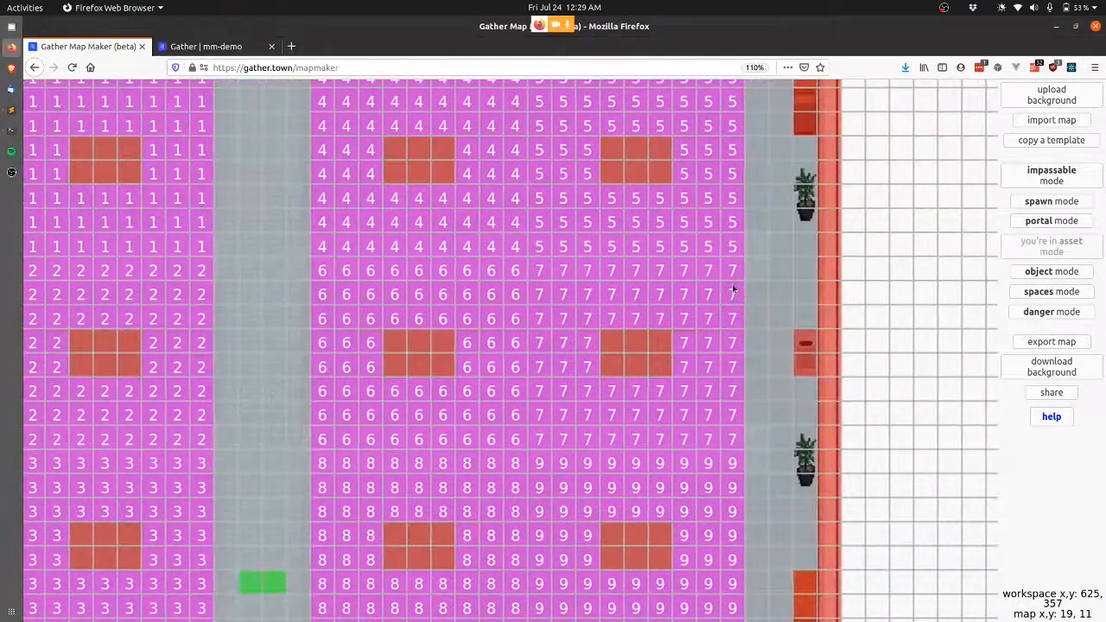
scroll(733, 289, right, 3)
click(1052, 175)
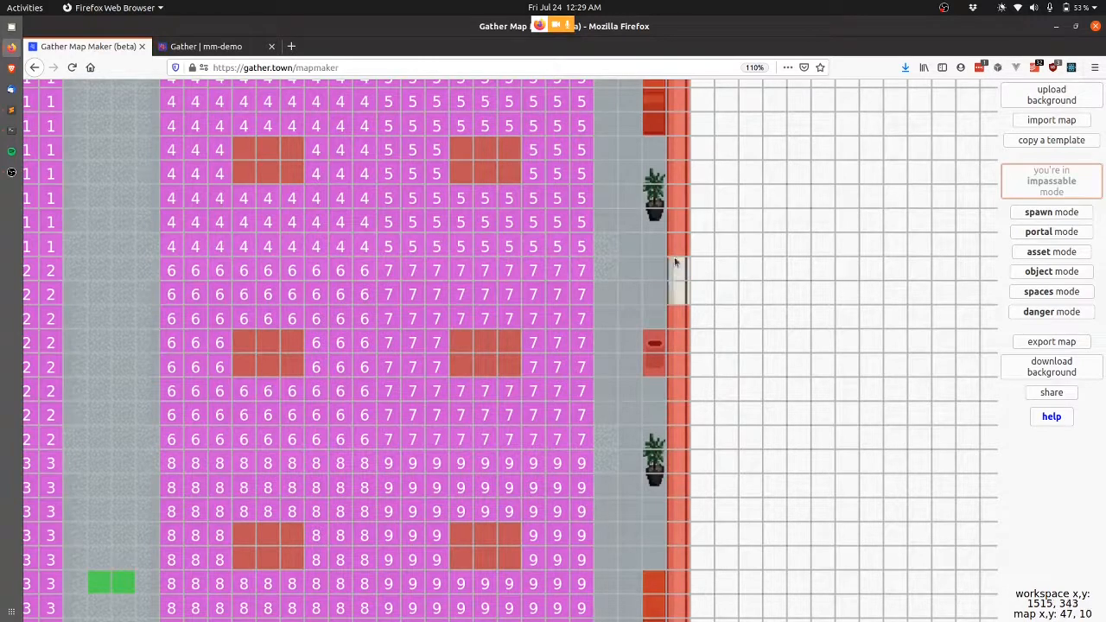
Clear the last right-wall tile and create a portal at 47,9 to demo-beach-conference-little-furniture at X 4, Y 12.
click(676, 245)
click(1051, 232)
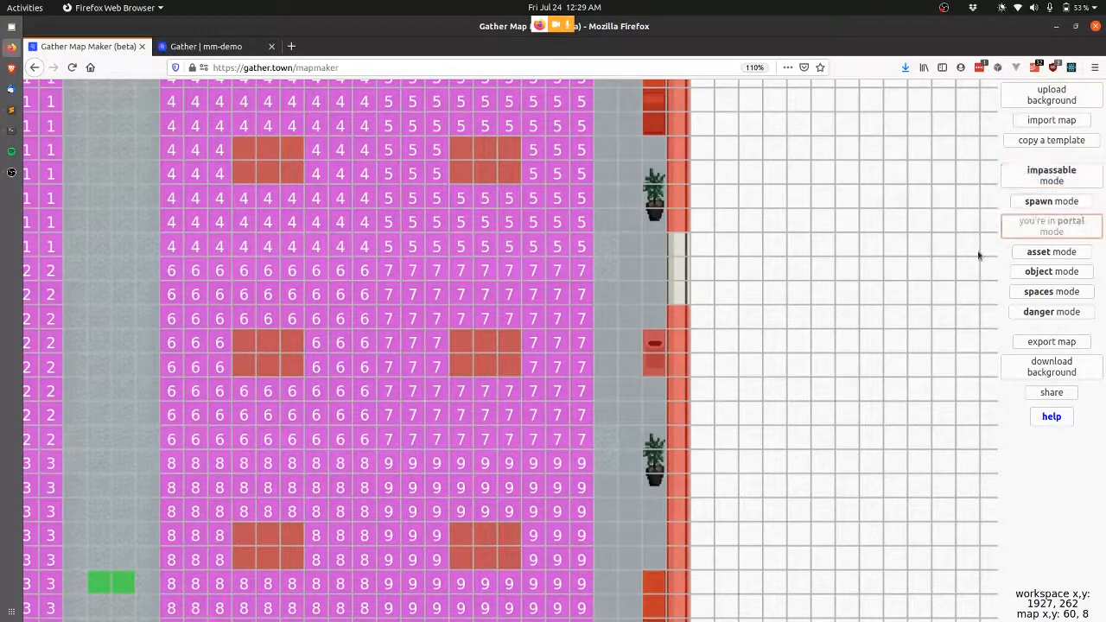
click(681, 248)
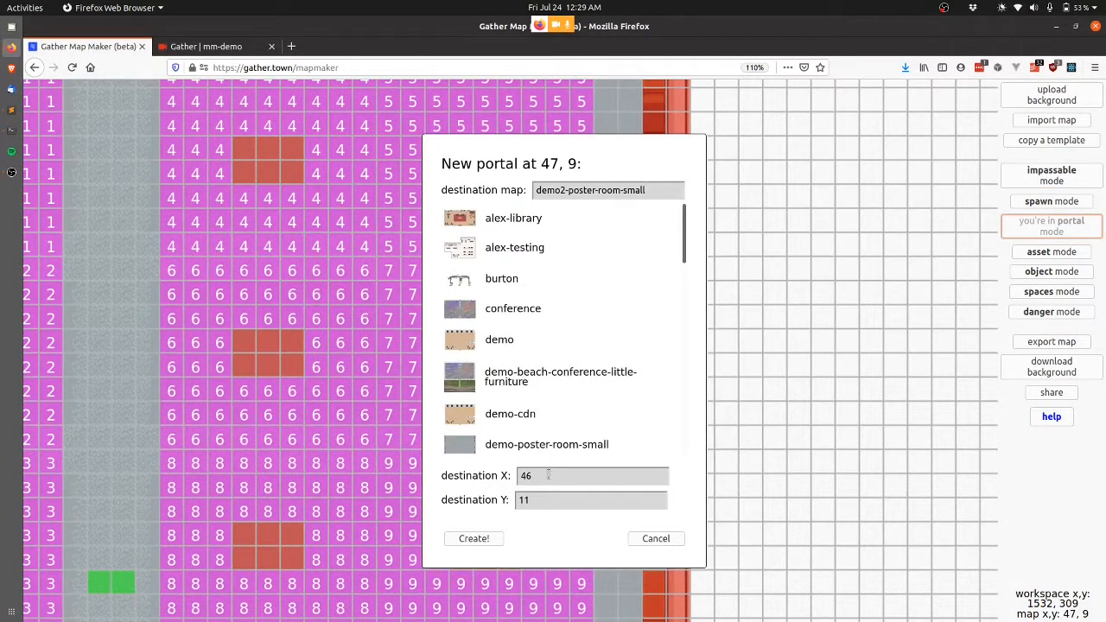
double_click(547, 475)
text(4)
key(Tab)
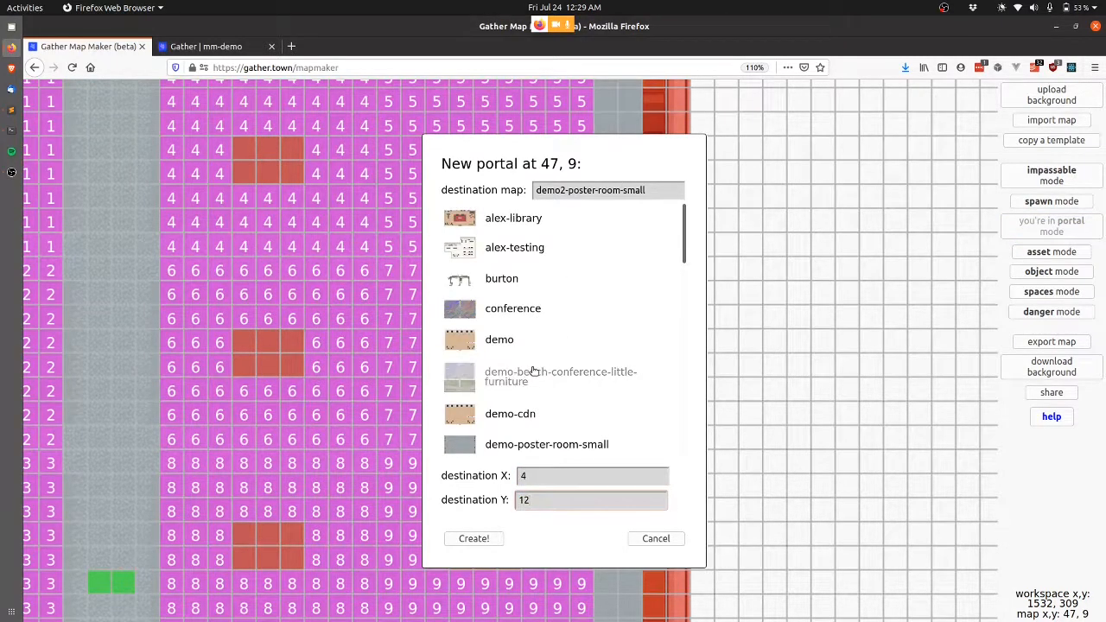
click(533, 371)
click(475, 539)
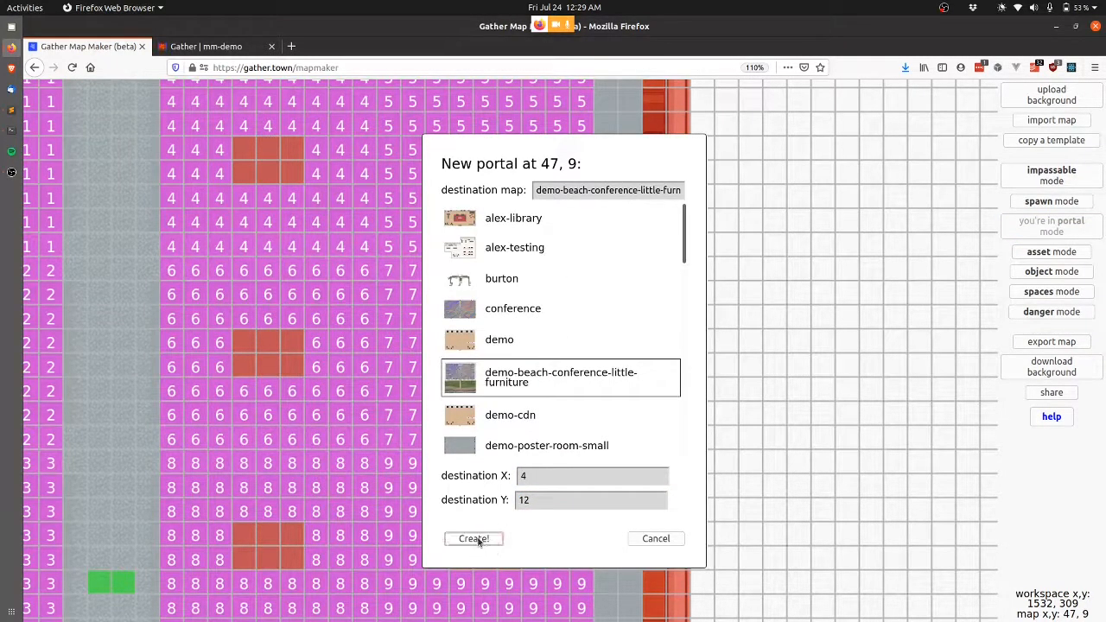
Create portals at 47,10 and 47,11 to the beach conference map at X 4, Y 13 and 14.
click(674, 270)
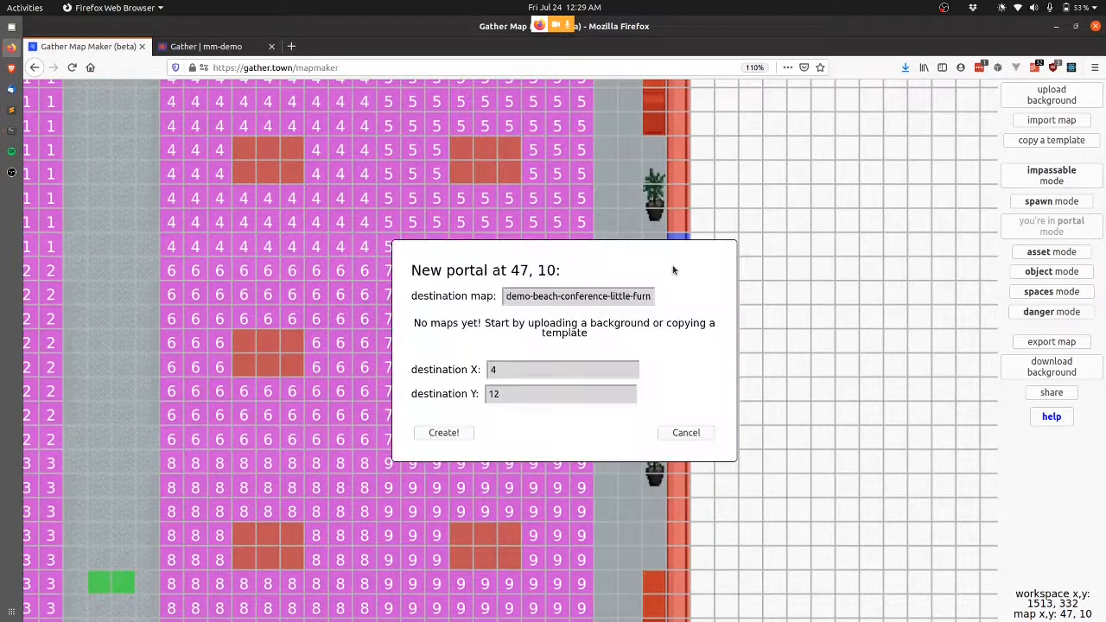
click(576, 499)
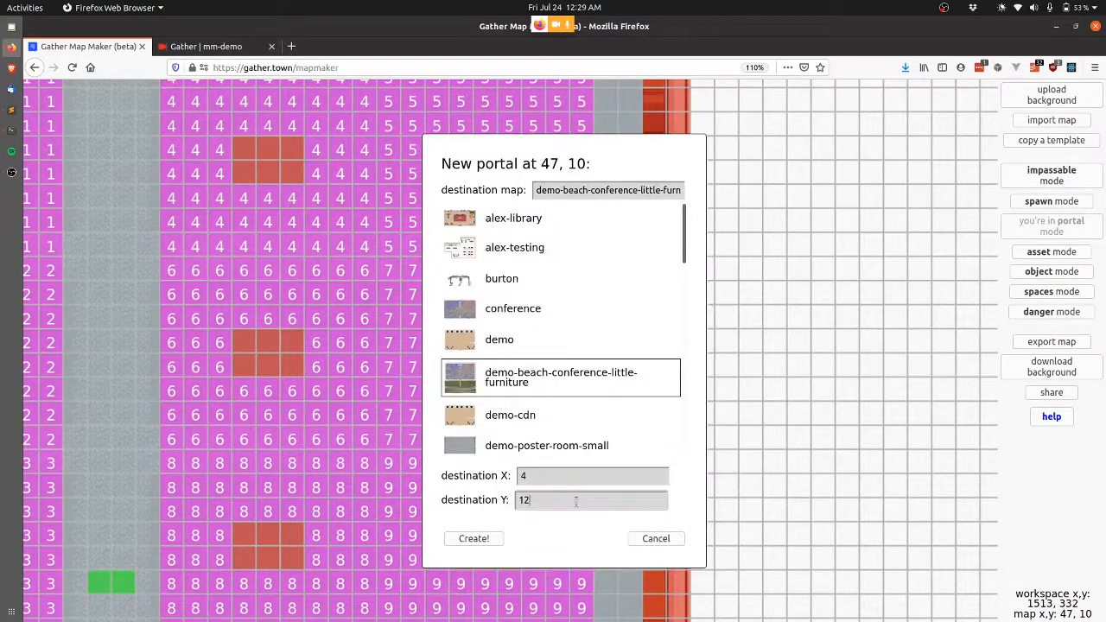
click(486, 542)
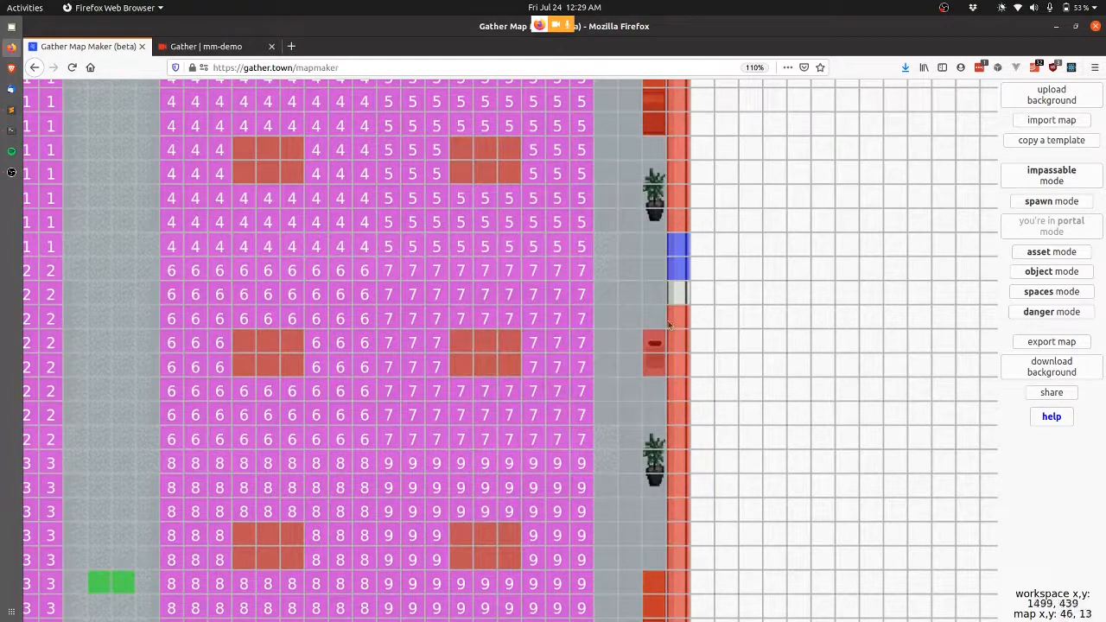
click(678, 293)
click(556, 504)
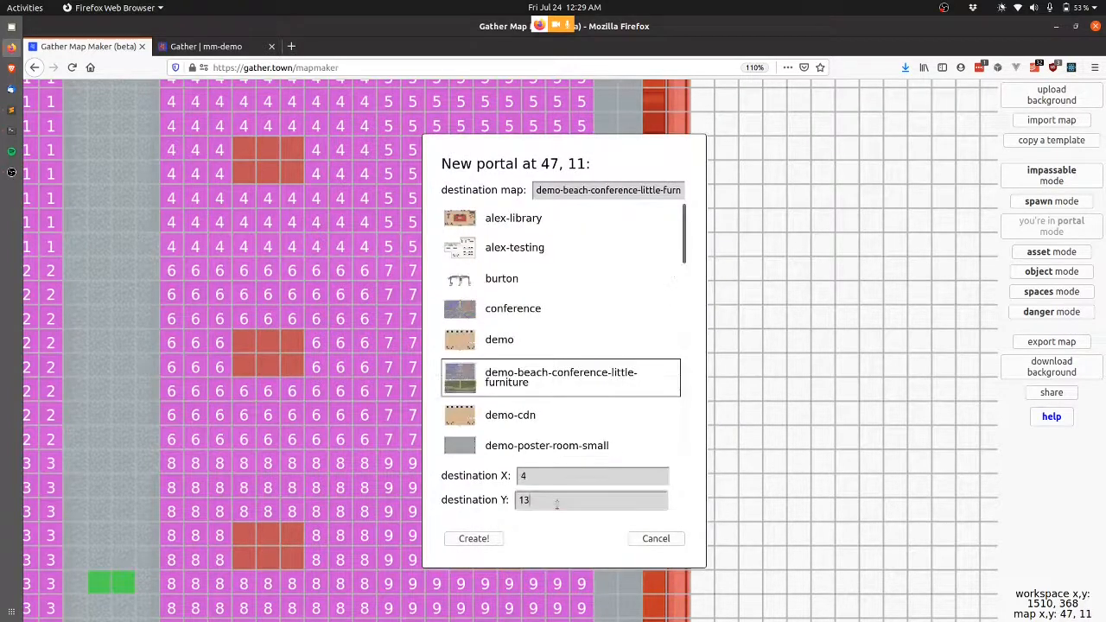
click(473, 538)
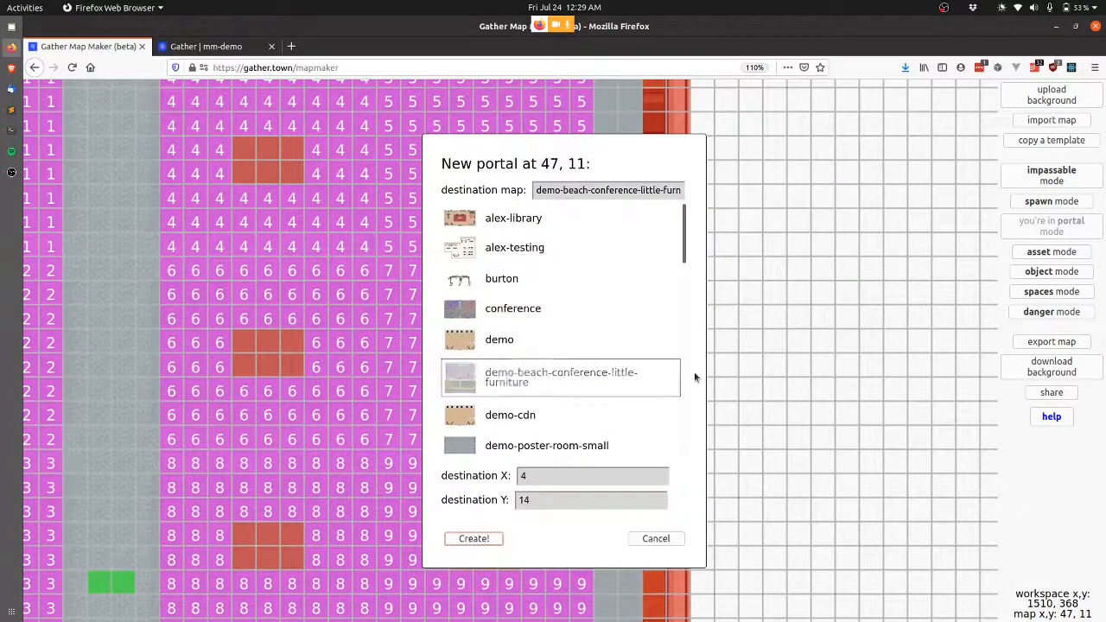
Place the black side door asset at tile 47,9 over the right-wall portals.
click(1051, 252)
click(668, 248)
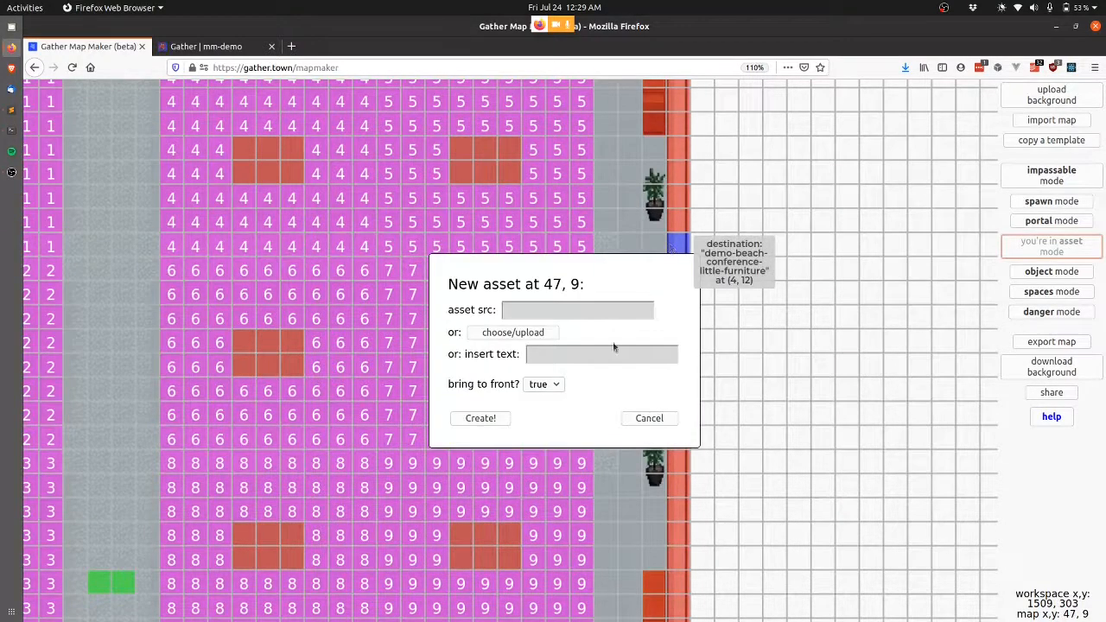
click(497, 333)
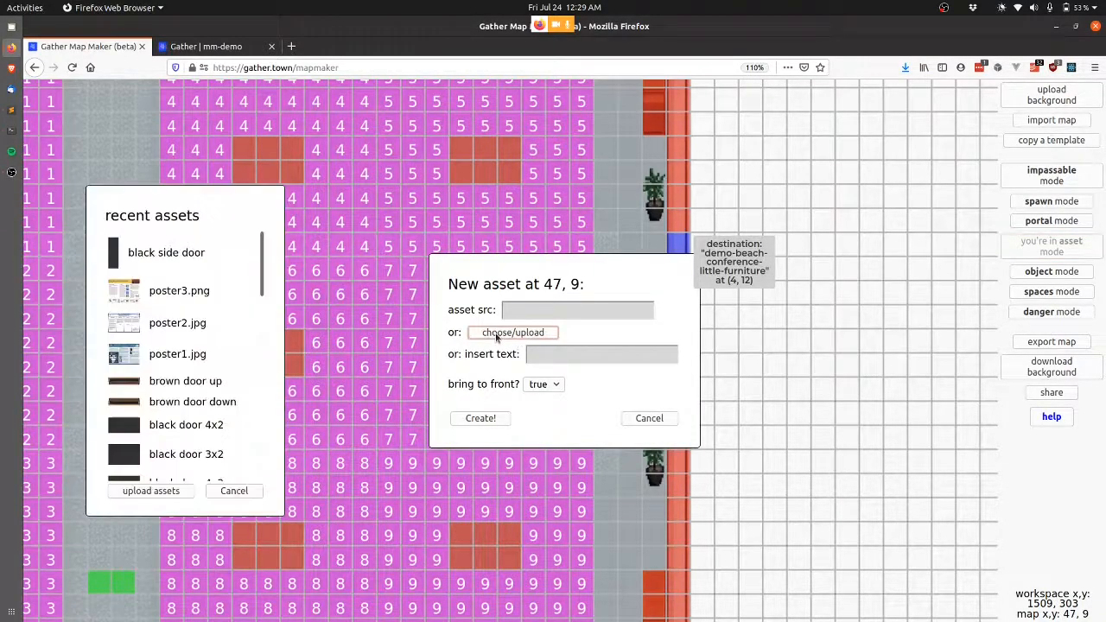
click(177, 250)
click(484, 414)
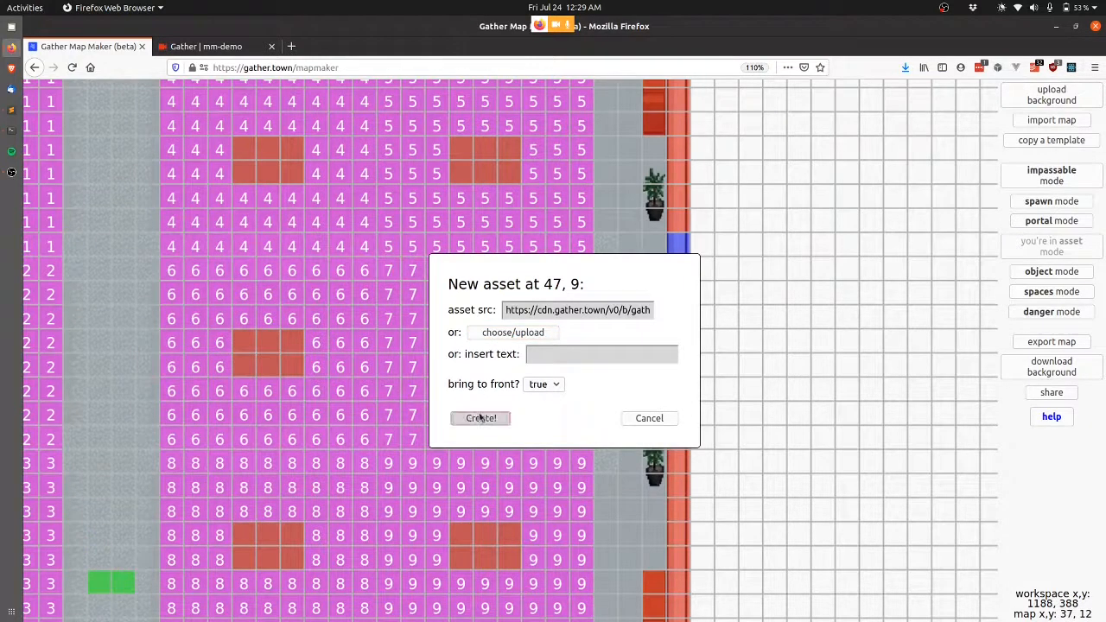
scroll(408, 225, left, 5)
scroll(408, 226, down, 2)
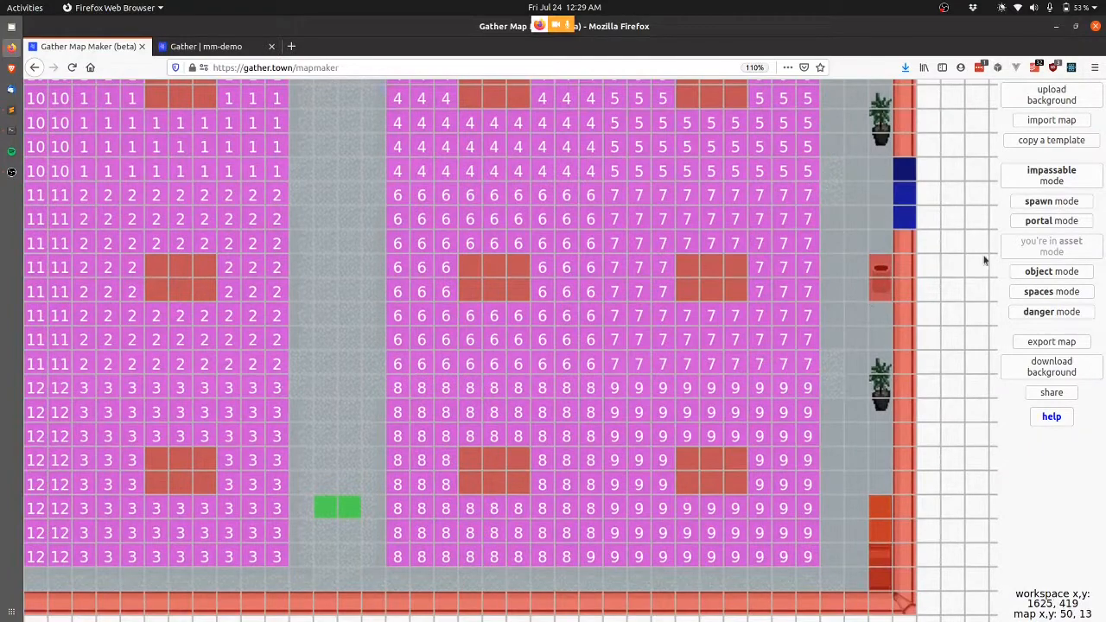
Add a poster table object at 29,13 using poster1.jpg for both high-res and preview images.
click(1051, 271)
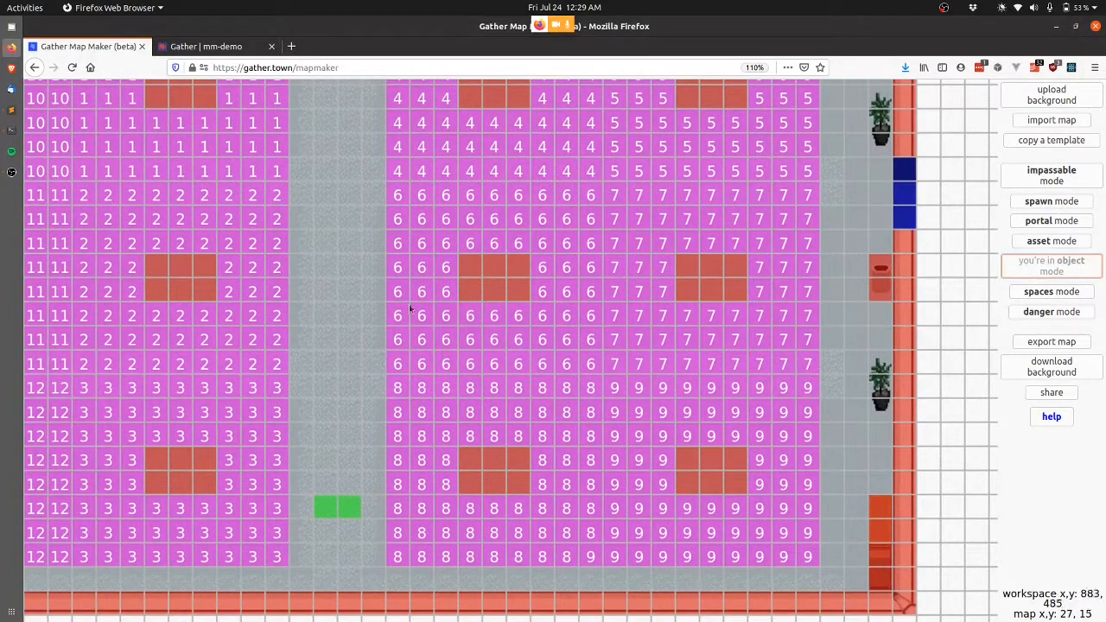
click(472, 277)
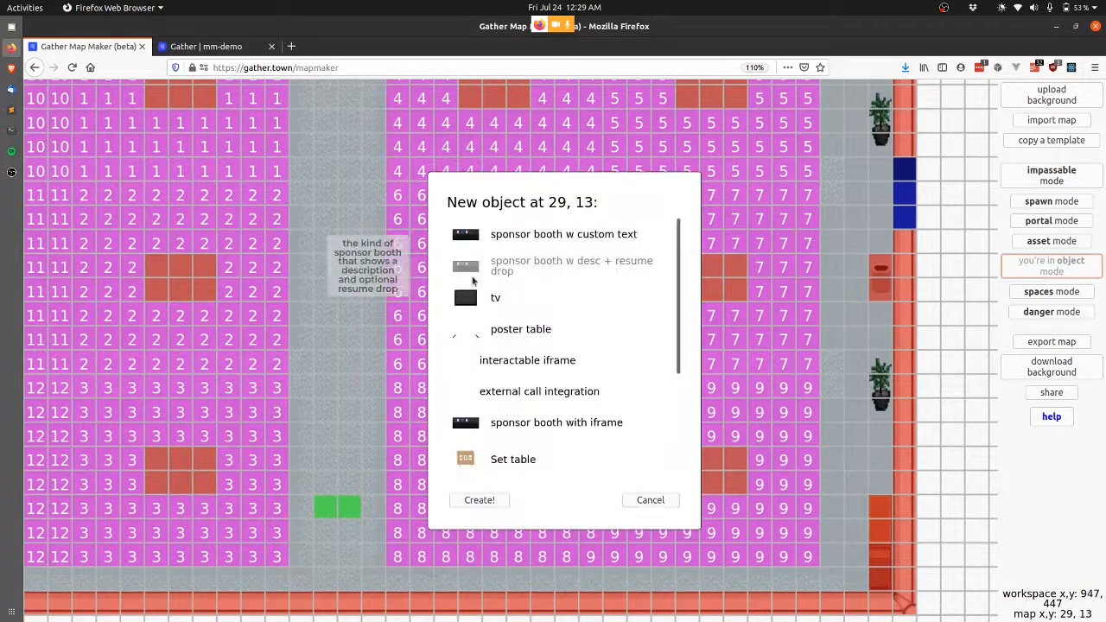
click(508, 328)
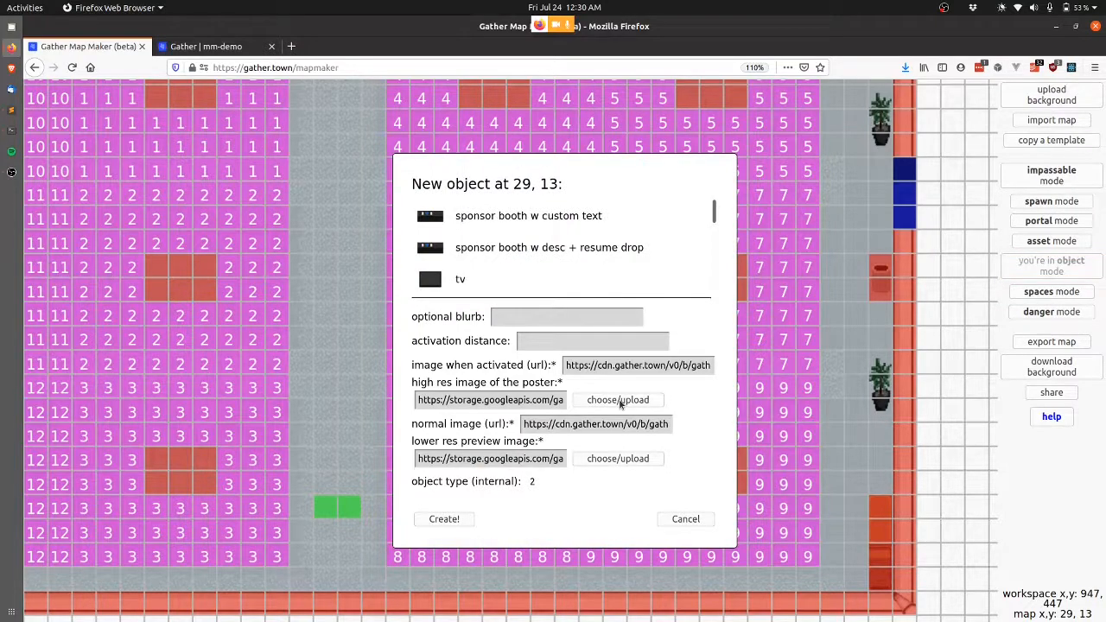
click(619, 403)
click(178, 358)
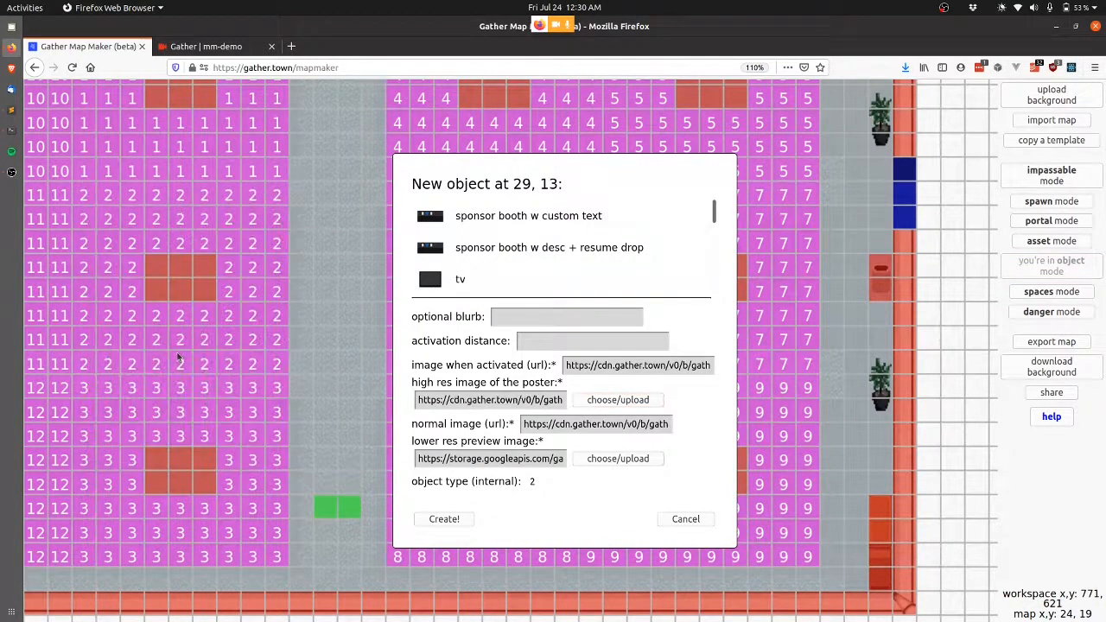
click(603, 463)
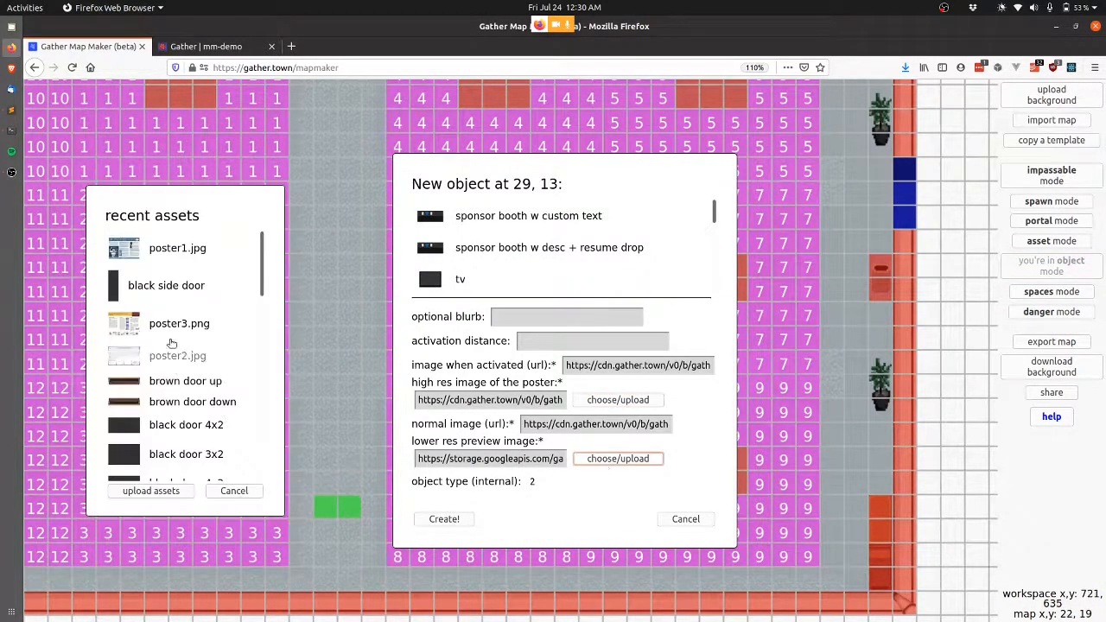
click(182, 251)
click(517, 317)
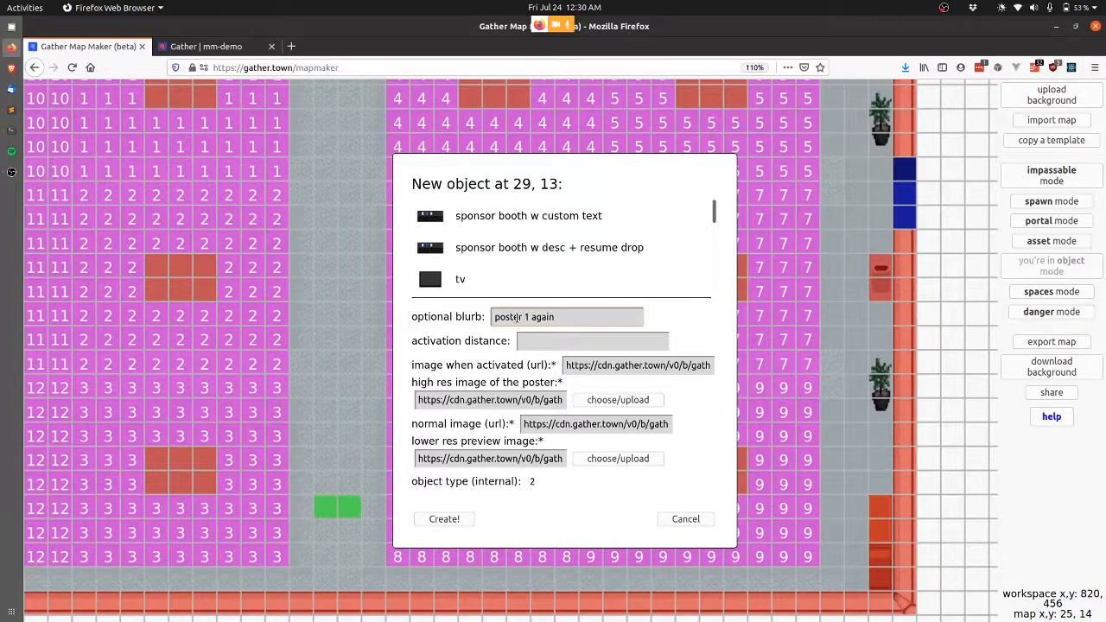
click(444, 519)
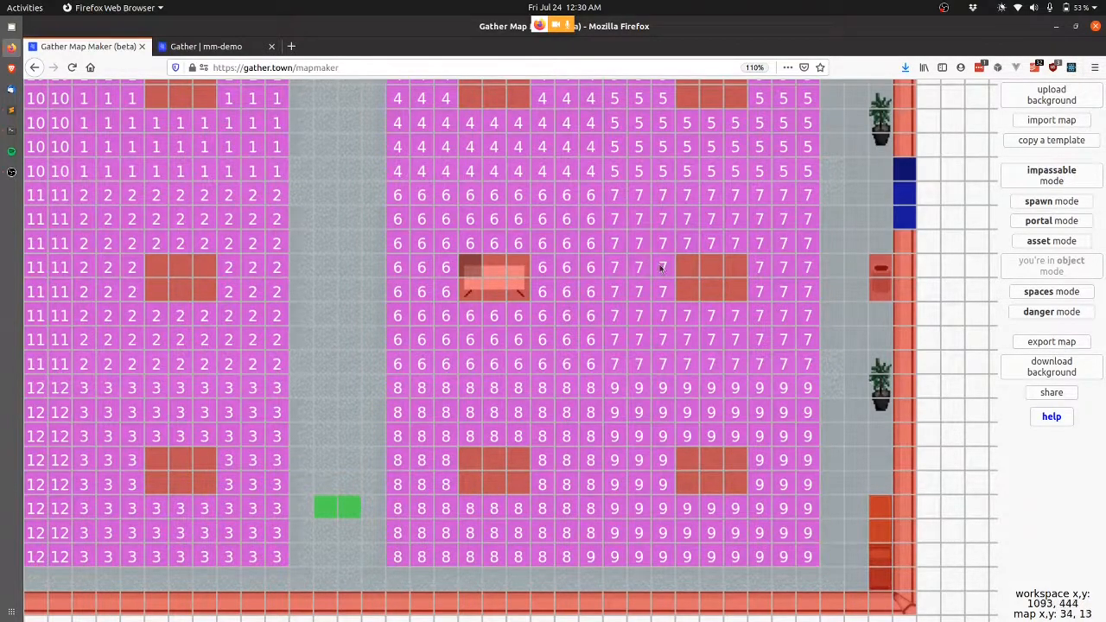
Save the map over demo2-poster-room-small, then reload the live Gather space.
click(1061, 342)
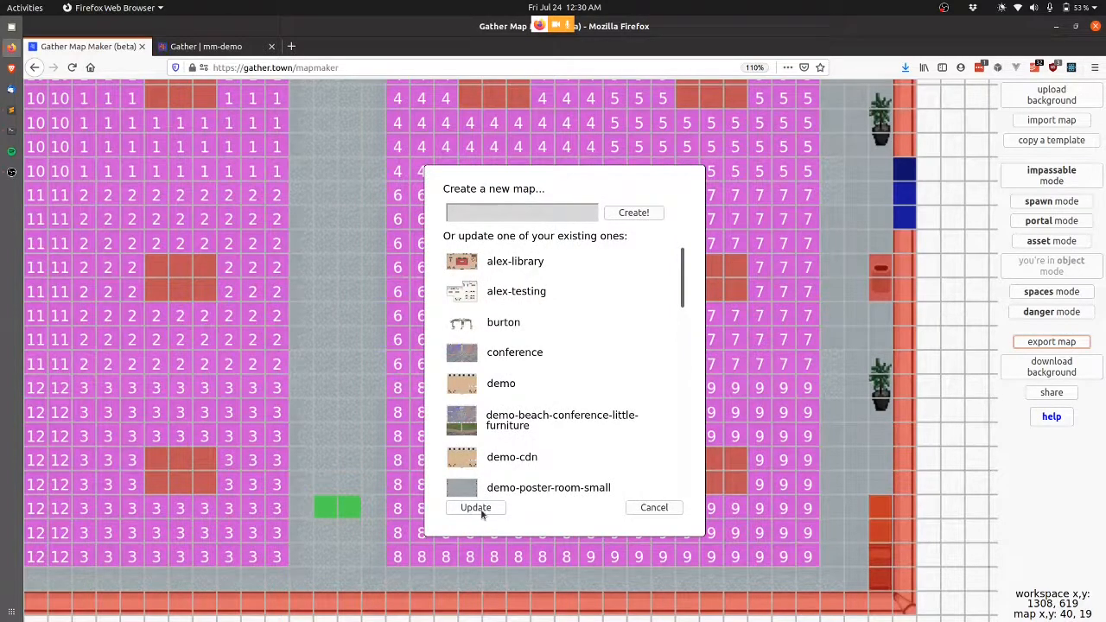
scroll(539, 457, down, 7)
scroll(539, 457, up, 5)
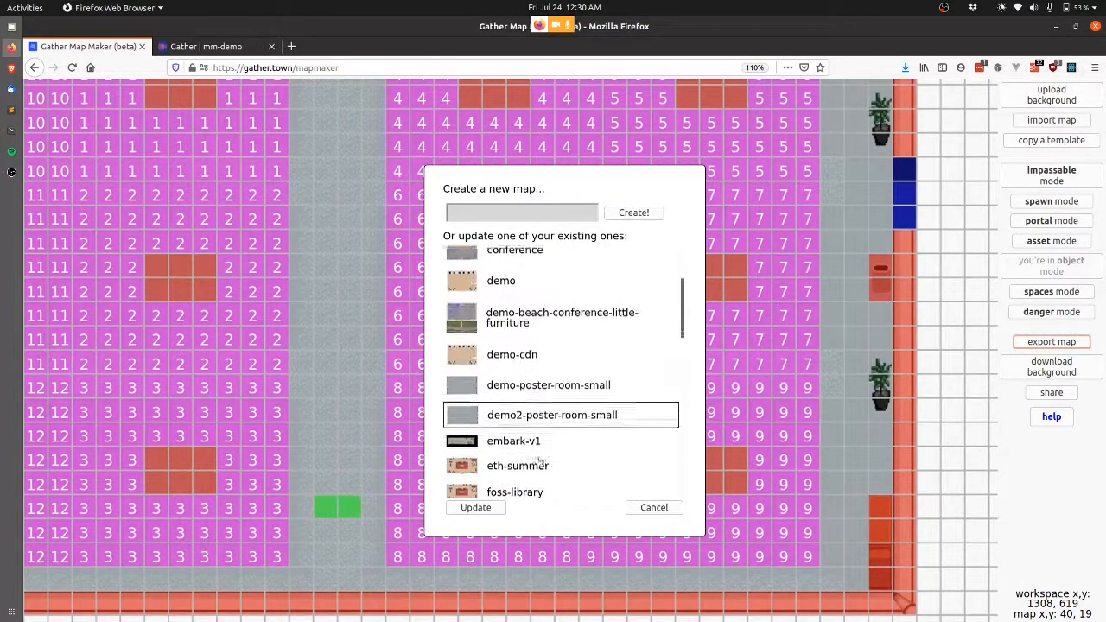
click(472, 510)
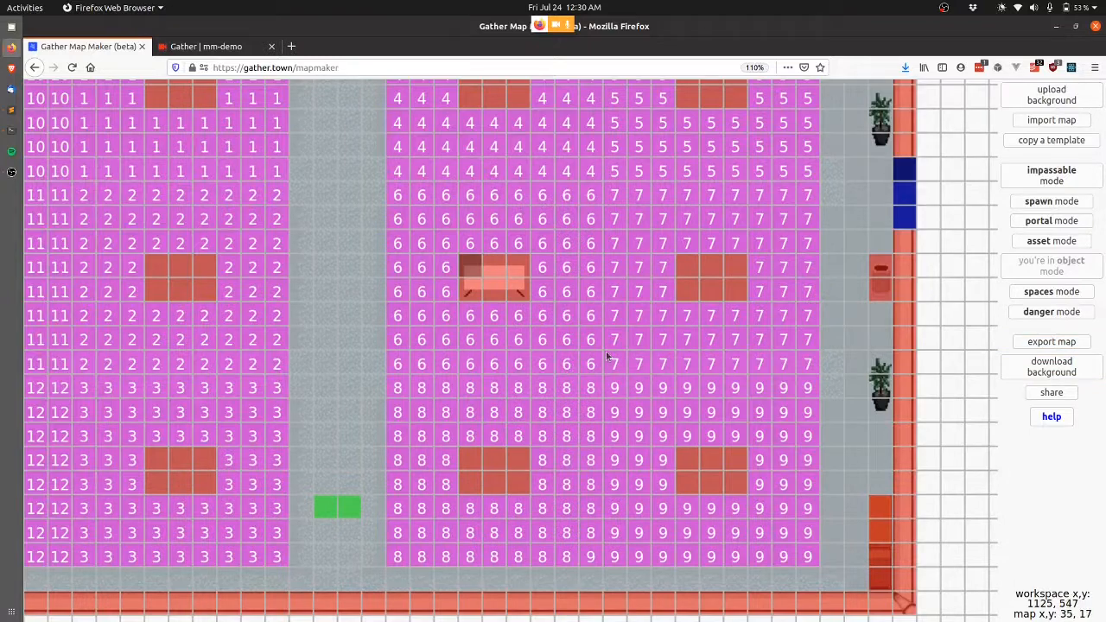
key(Return)
key(ctrl+Tab)
key(F5)
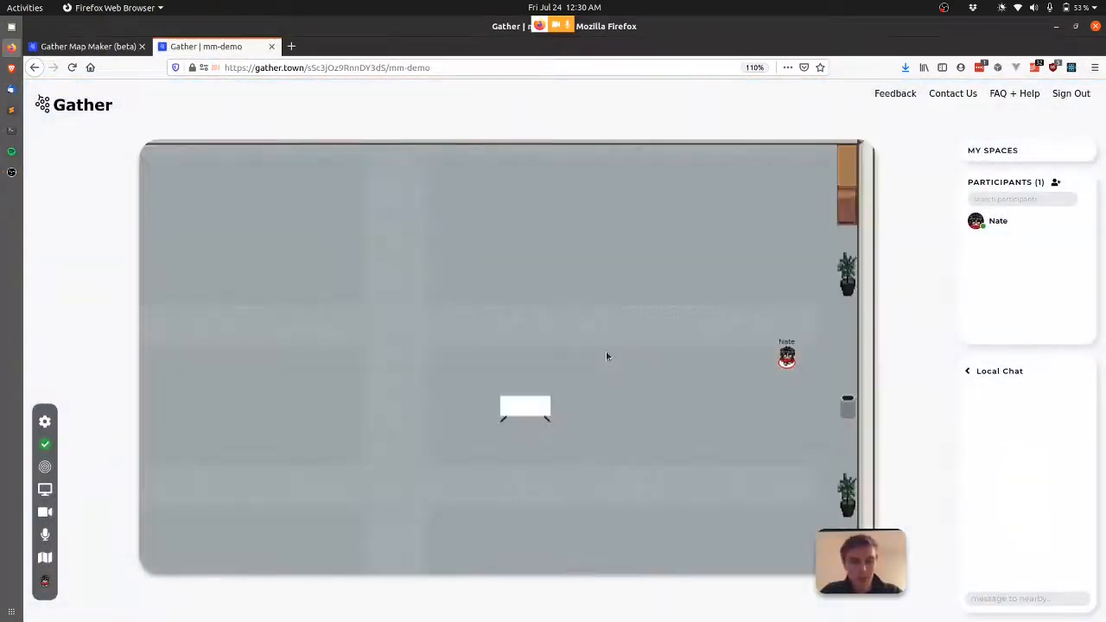
Walk to the first poster and view the 'Effects of Caffeine on Sleep' poster full-screen, then close it.
key(Left)
key(Left)
key(Down)
key(Left)
key(Left)
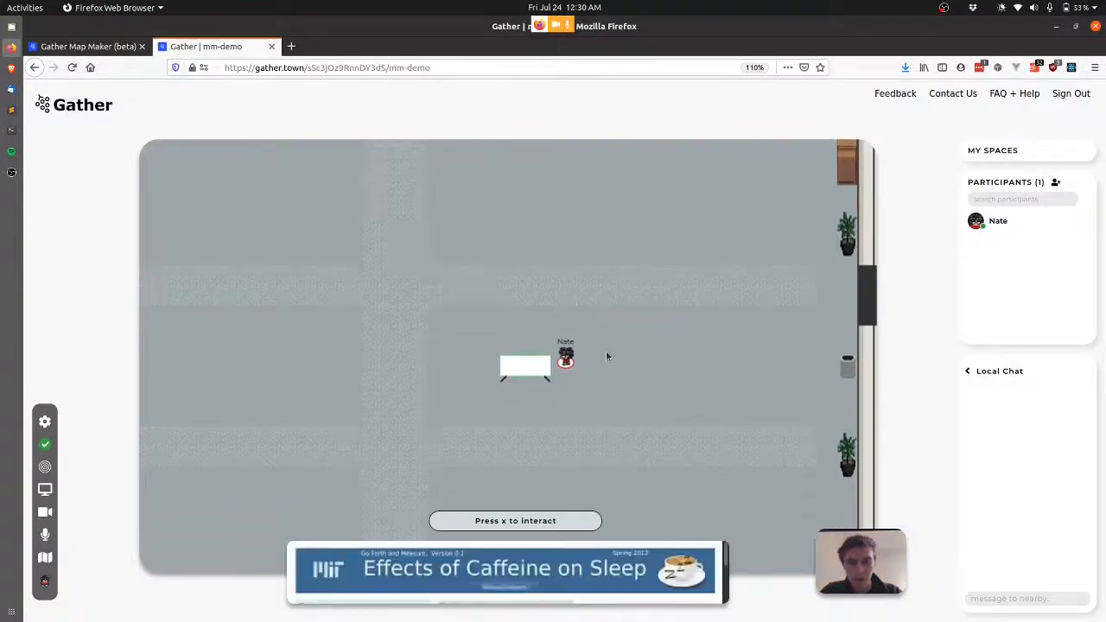
key(x)
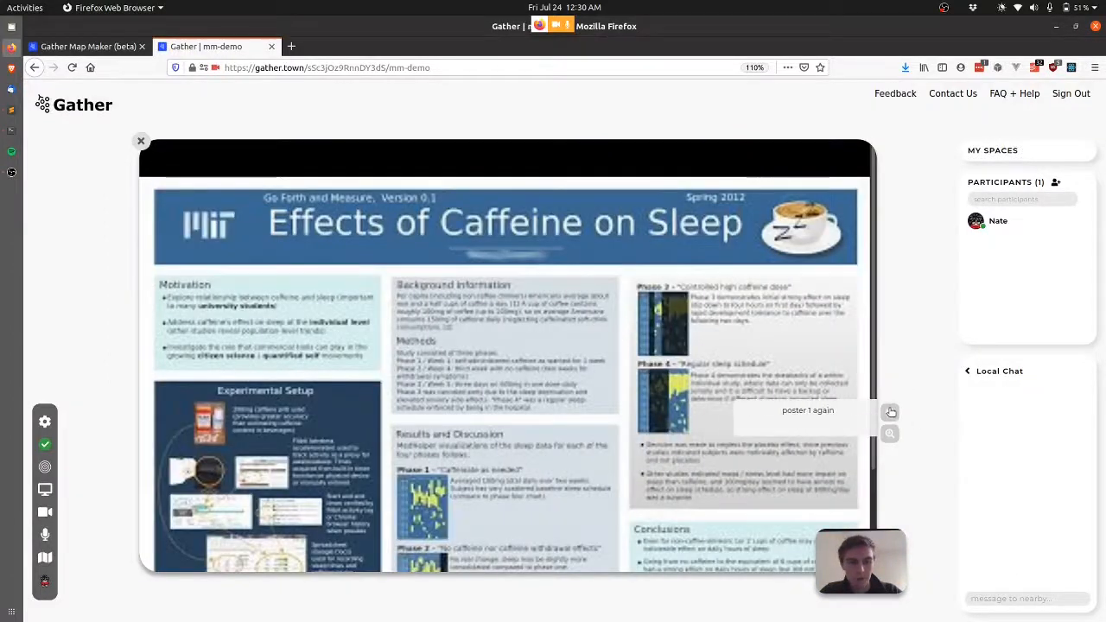
key(x)
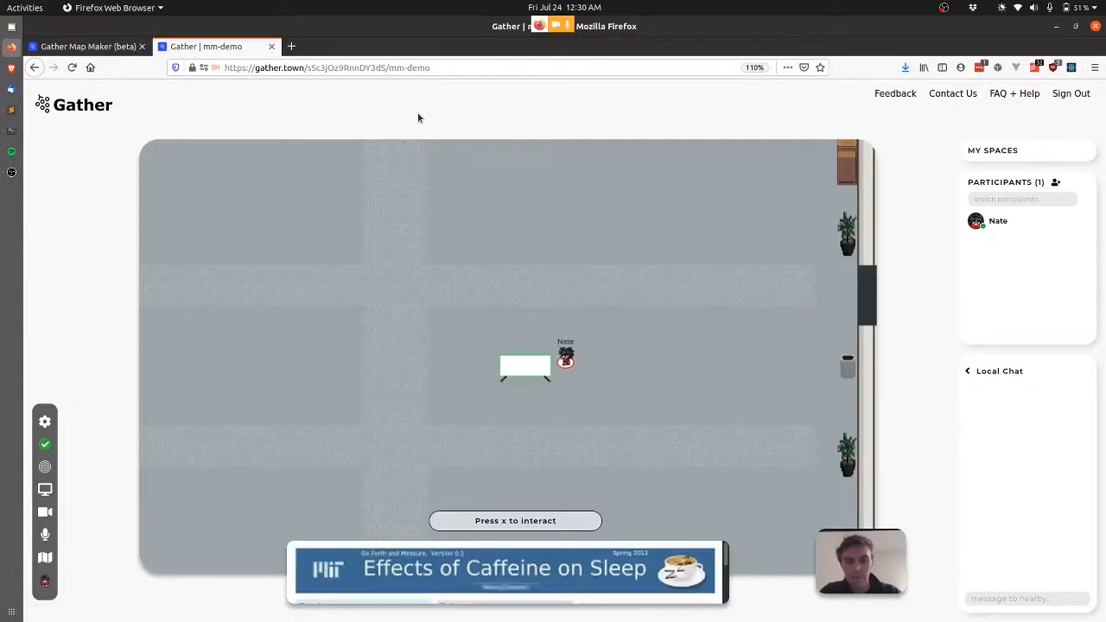
key(Right)
key(Right)
key(Right)
key(Right)
key(Right)
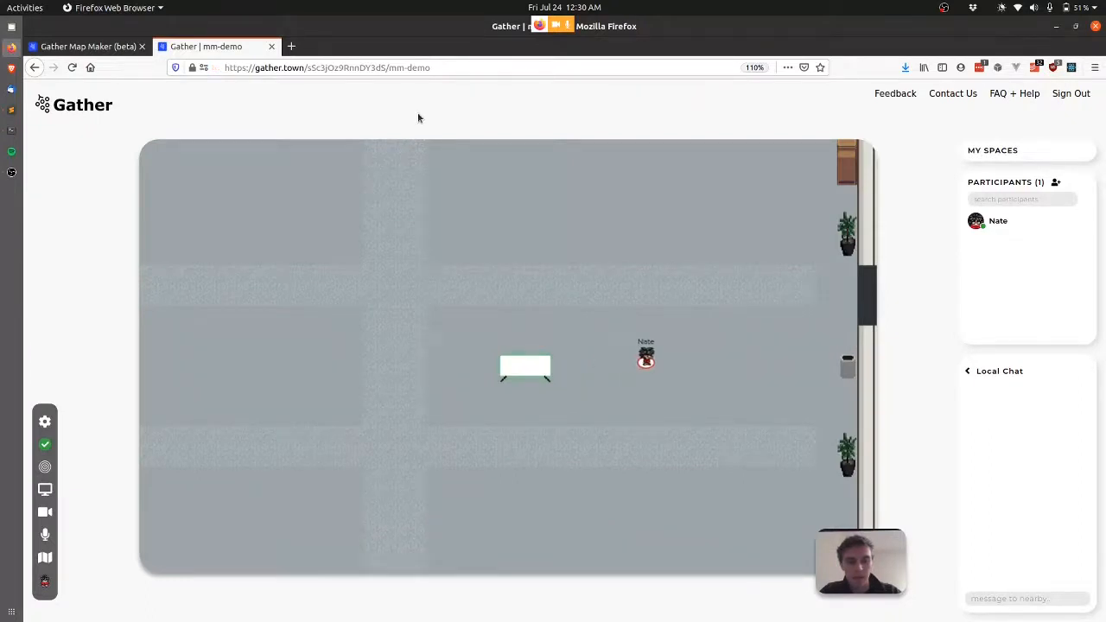
Go through the right door into the coloured room and test the portal back to the grey room.
key(Up)
key(Up)
key(Right)
key(Right)
key(Right)
key(Right)
key(Right)
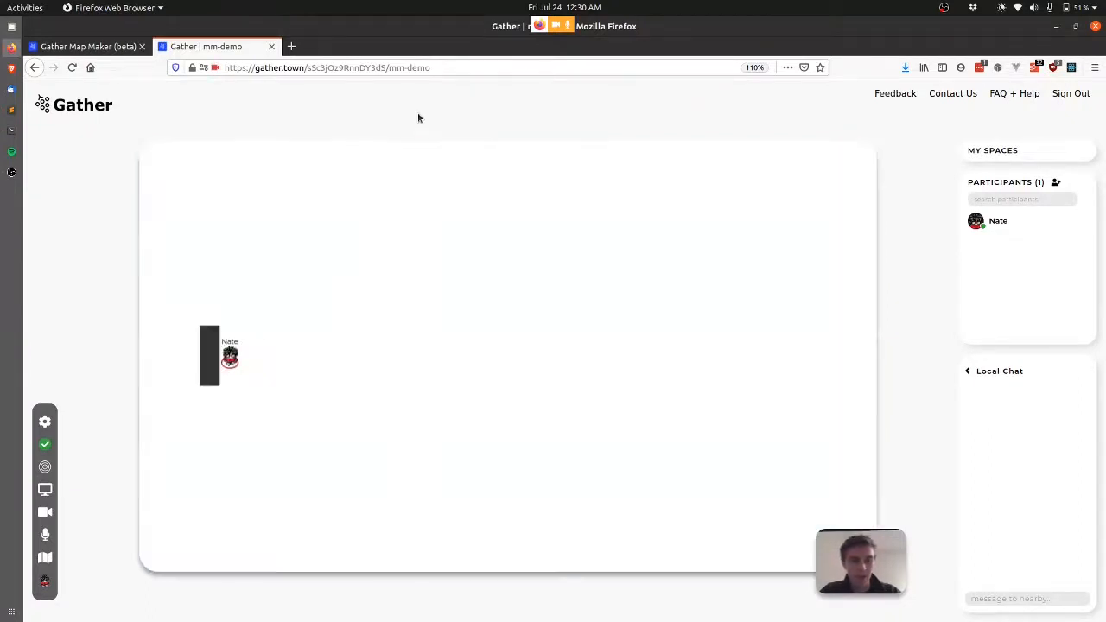
key(Left)
key(Left)
key(Left)
key(Left)
key(Left)
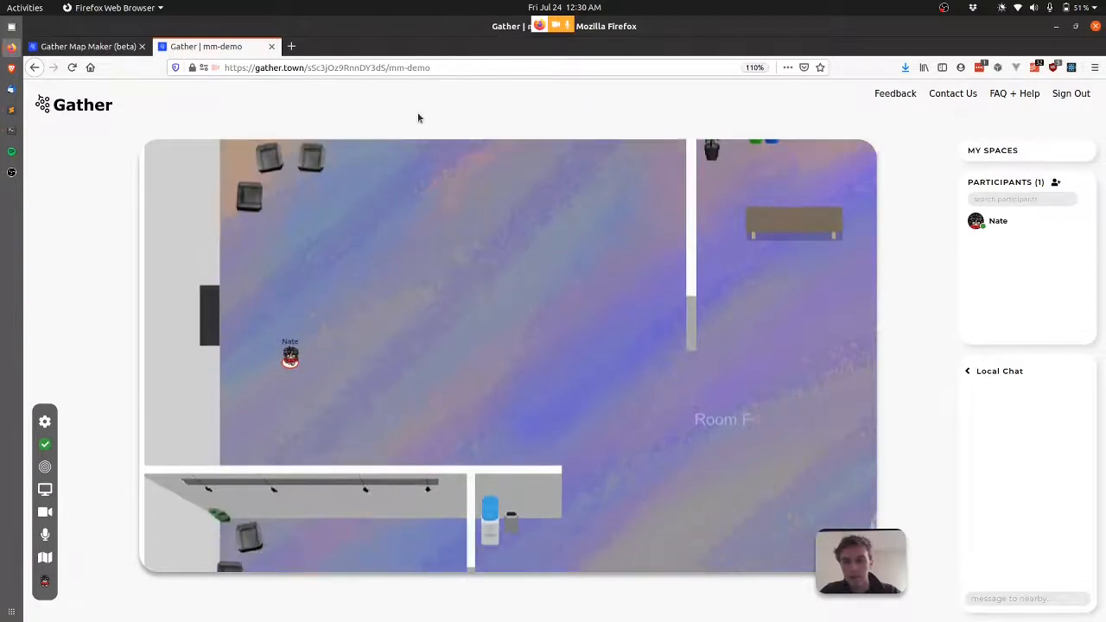
key(Left)
key(Left)
key(Right)
key(Right)
key(Right)
key(Right)
key(Right)
key(Right)
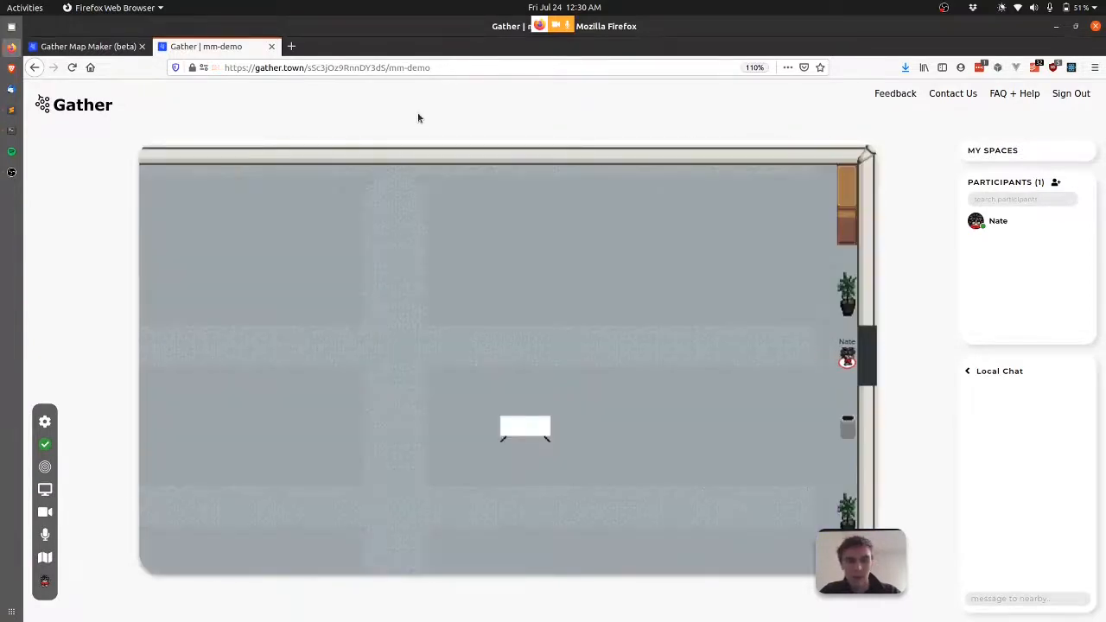
key(Down)
key(Down)
key(Down)
key(Right)
key(Right)
key(Right)
key(Right)
key(Right)
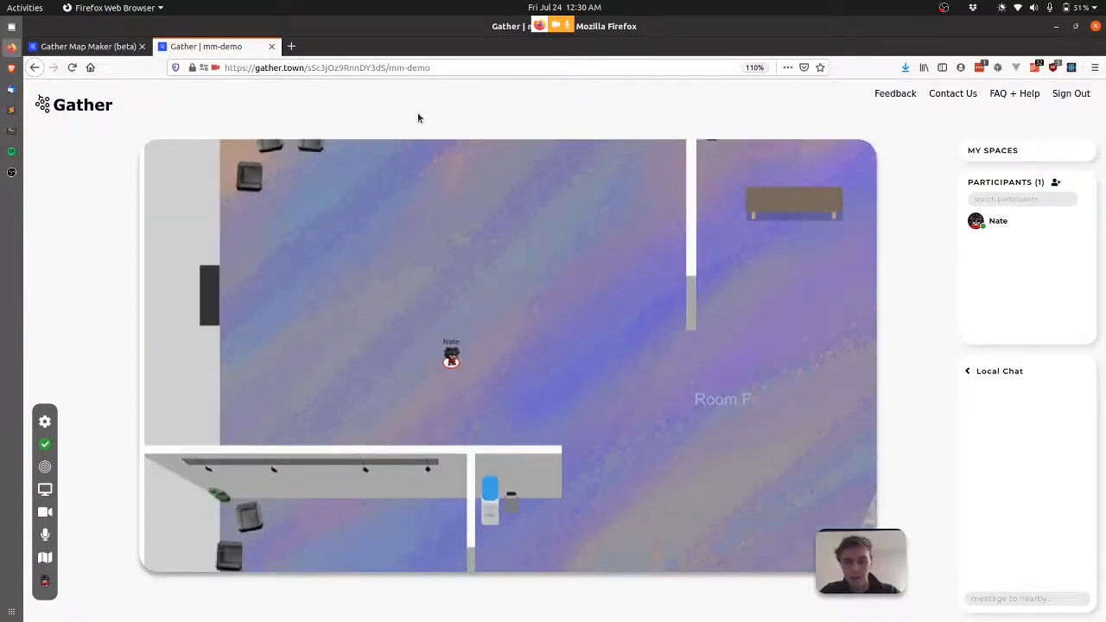
key(Down)
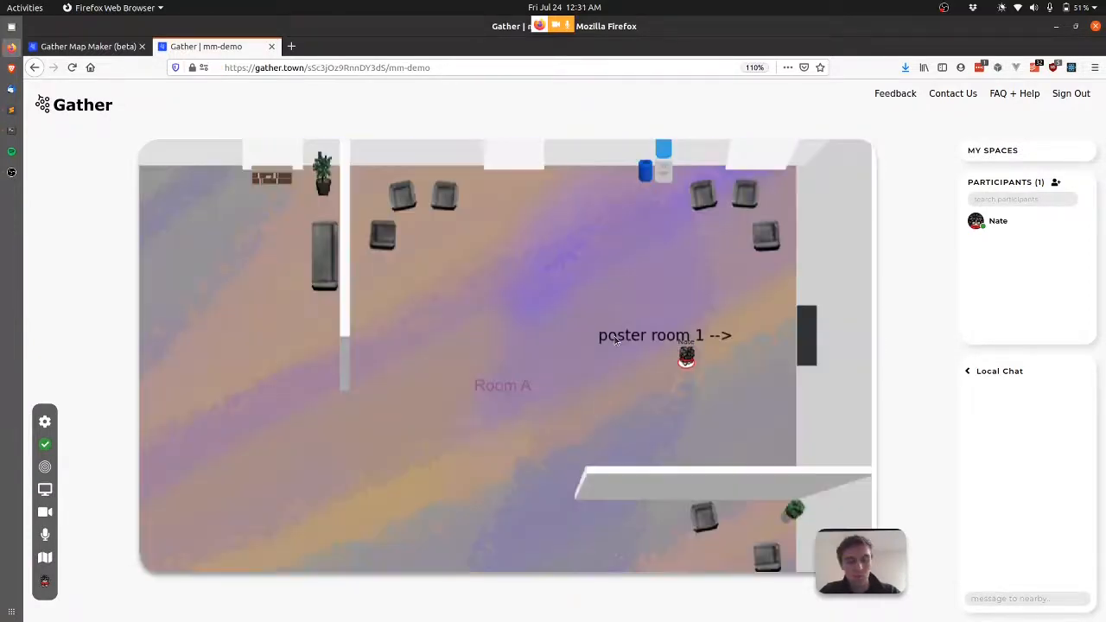
Walk from Room A back into poster room 1, preview a poster, then return to the map editor.
key(Left)
key(Left)
key(Right)
key(Right)
key(Right)
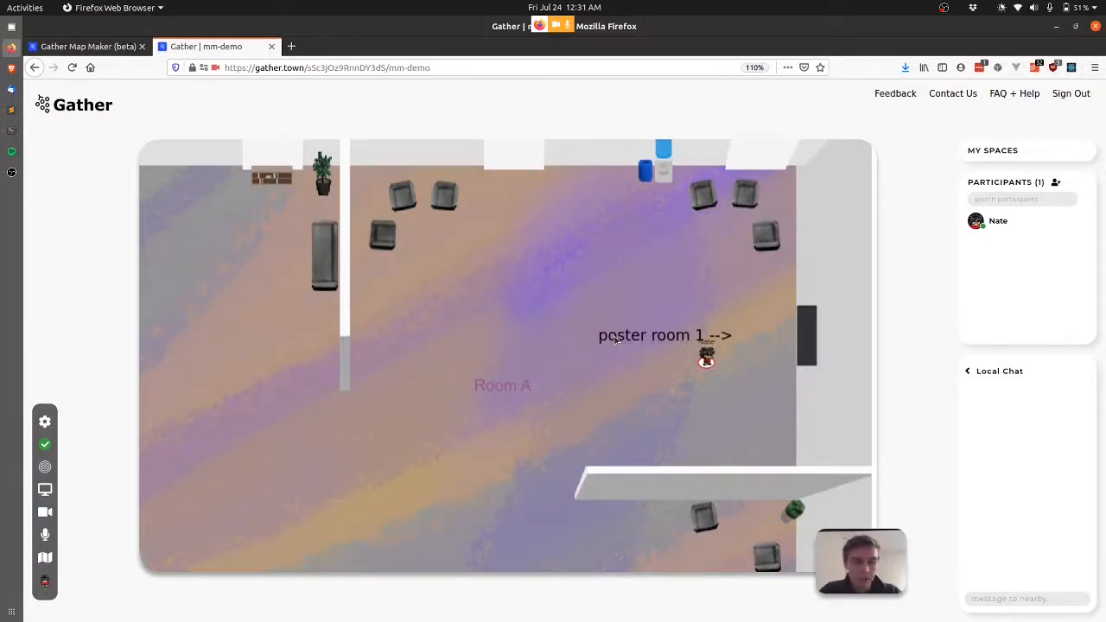
key(Right)
key(Right)
key(Right)
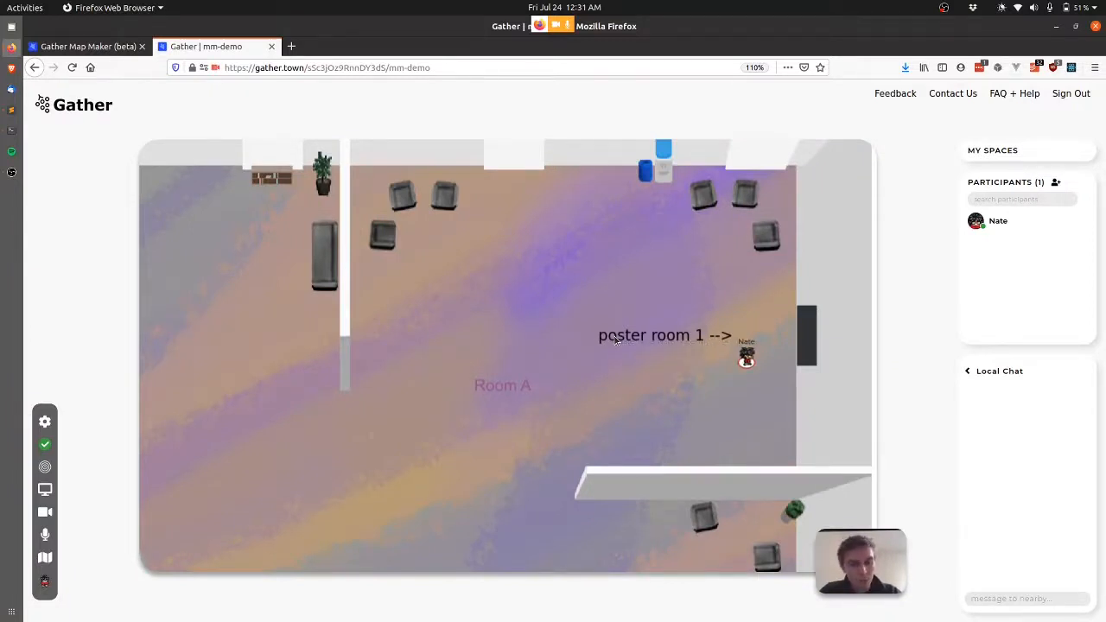
key(Right)
key(Right)
key(Right)
key(Right)
key(Right)
key(Right)
key(Right)
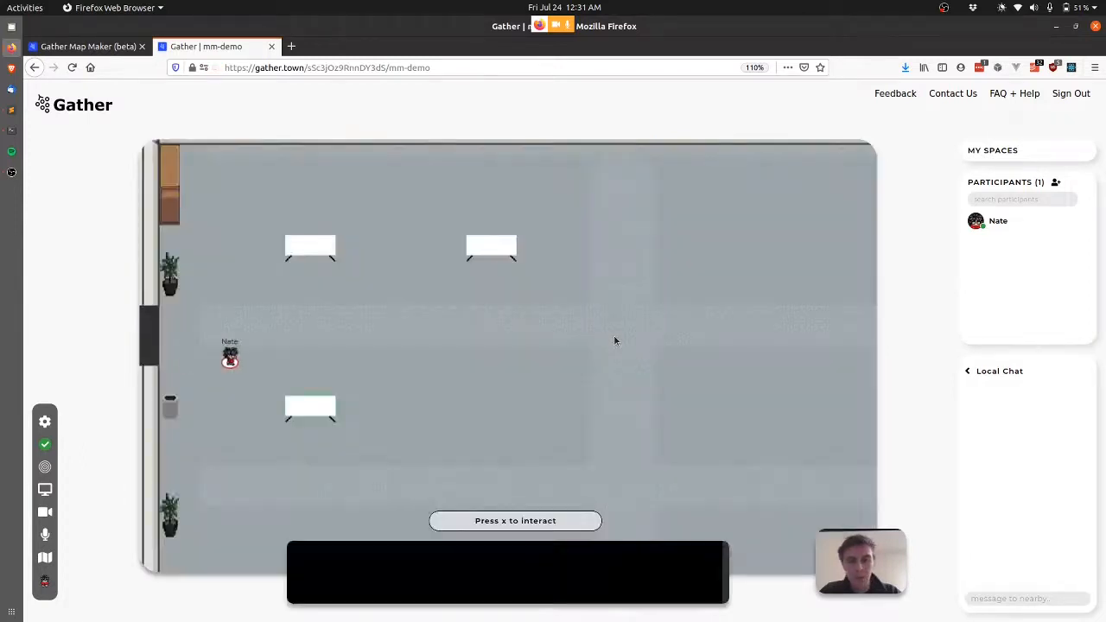
key(Up)
key(Up)
key(Up)
key(Right)
key(Right)
key(Right)
key(Right)
key(Right)
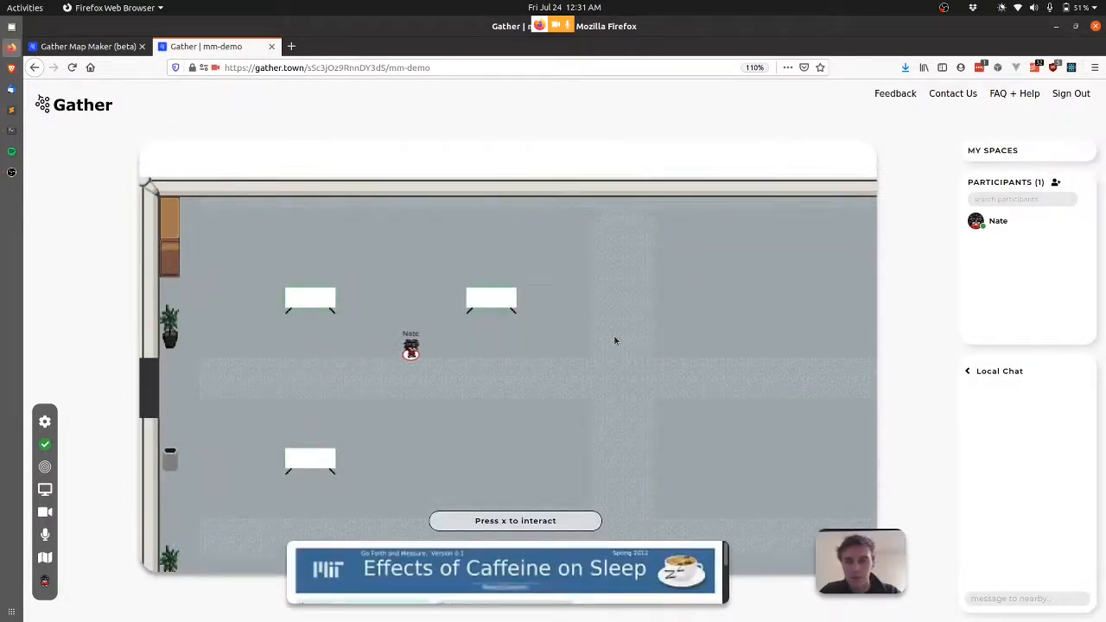
key(Down)
key(Down)
key(Down)
key(Down)
key(Left)
key(Left)
key(Up)
key(Up)
key(Up)
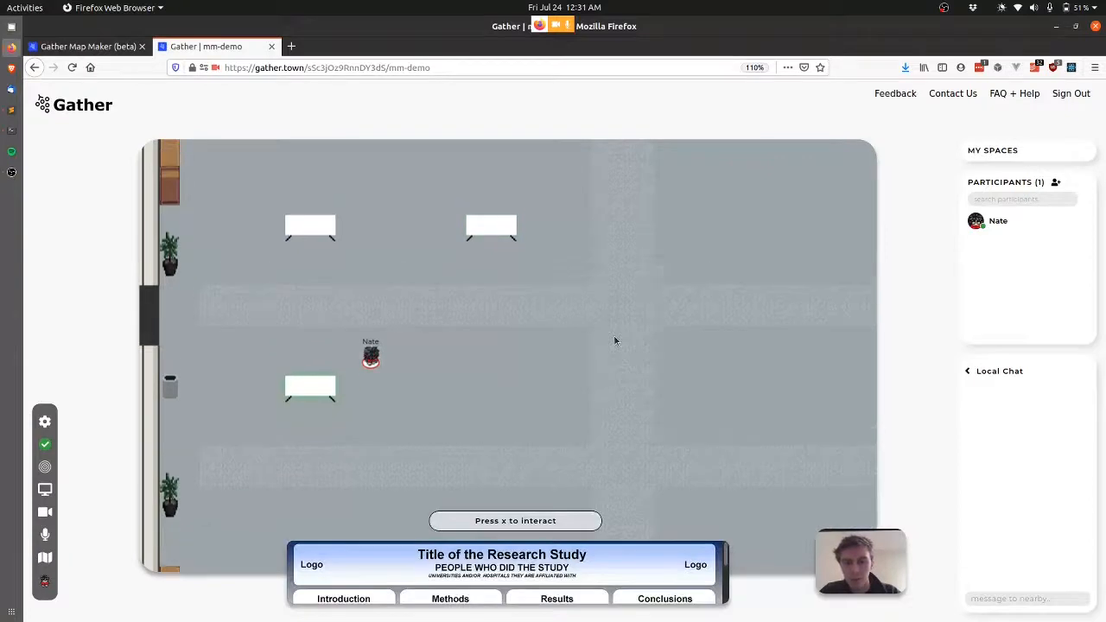
key(Left)
key(Left)
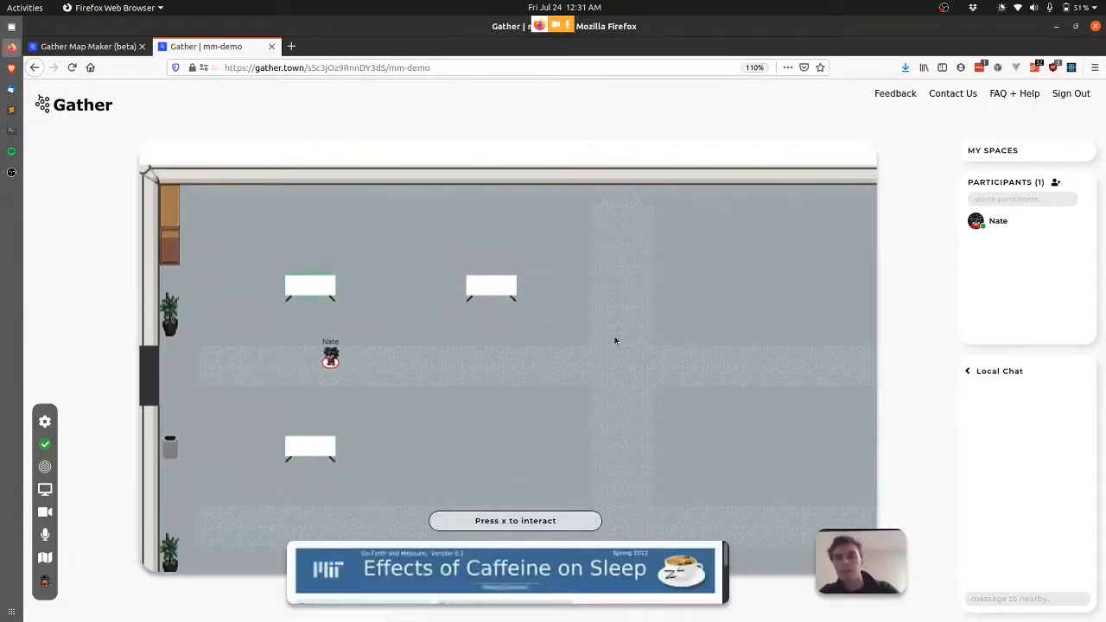
key(ctrl+Tab)
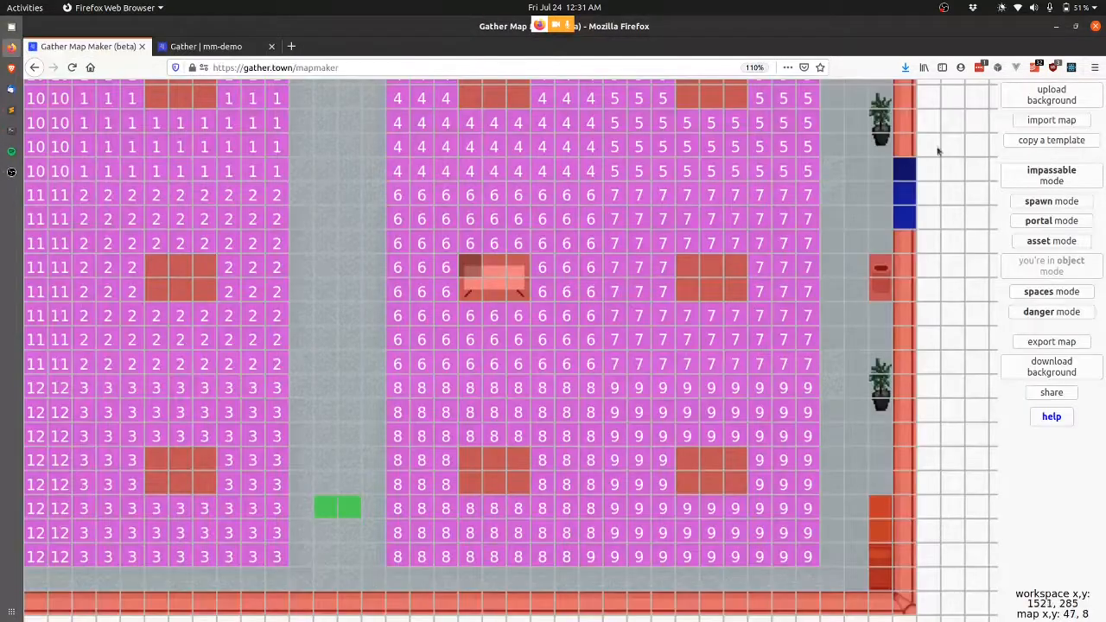
Import the demo-poster-room-small map into the editor.
click(1071, 123)
click(540, 464)
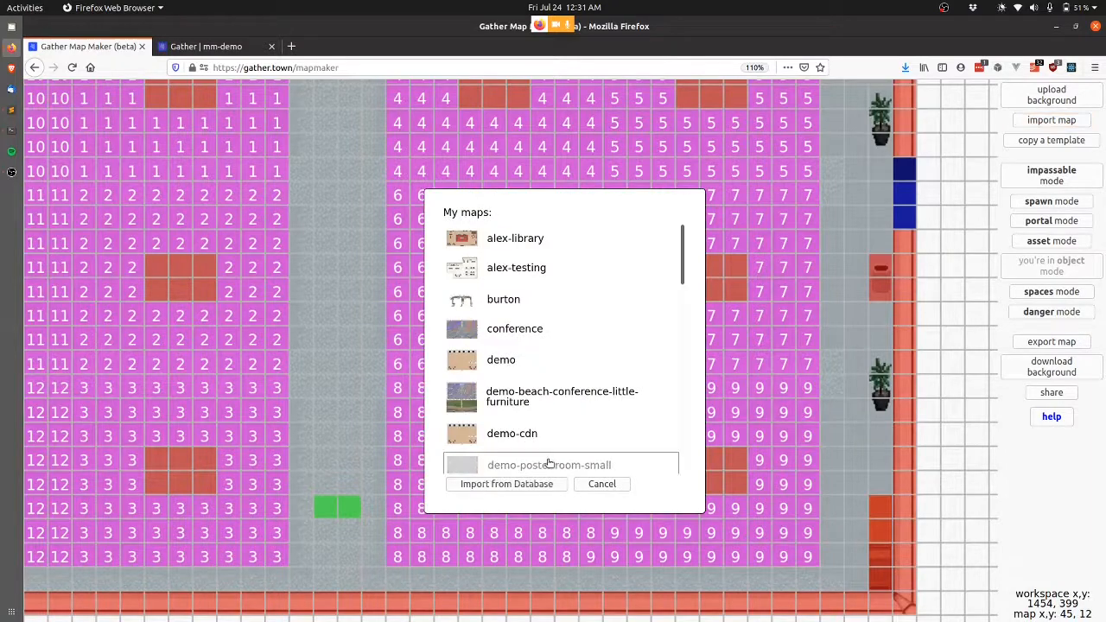
click(517, 484)
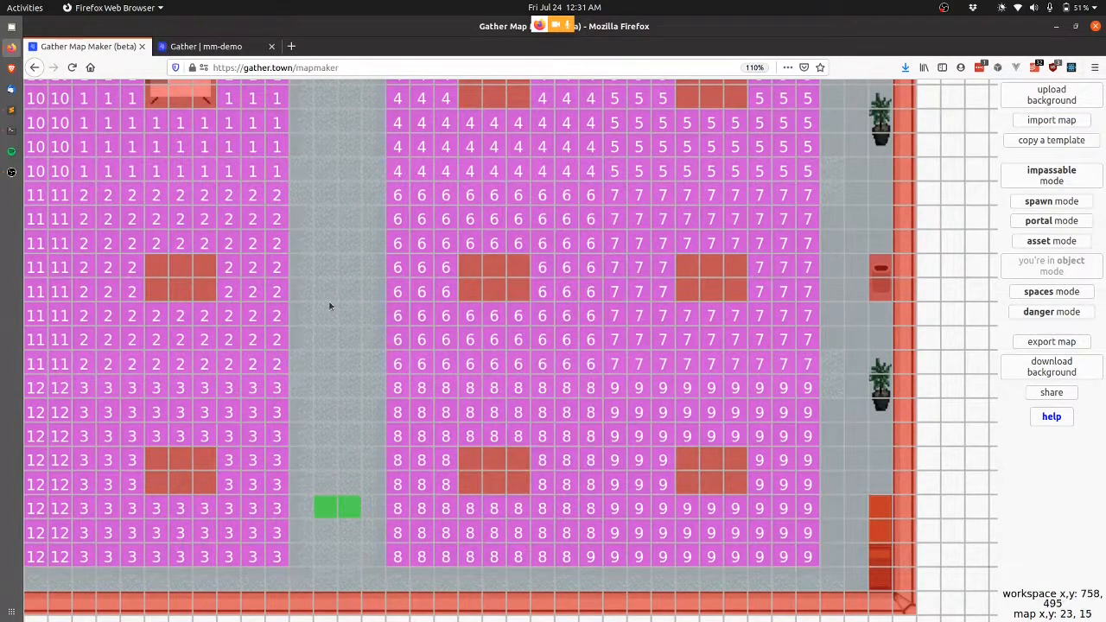
scroll(324, 247, left, 4)
scroll(324, 247, up, 2)
scroll(324, 246, left, 8)
scroll(324, 246, up, 2)
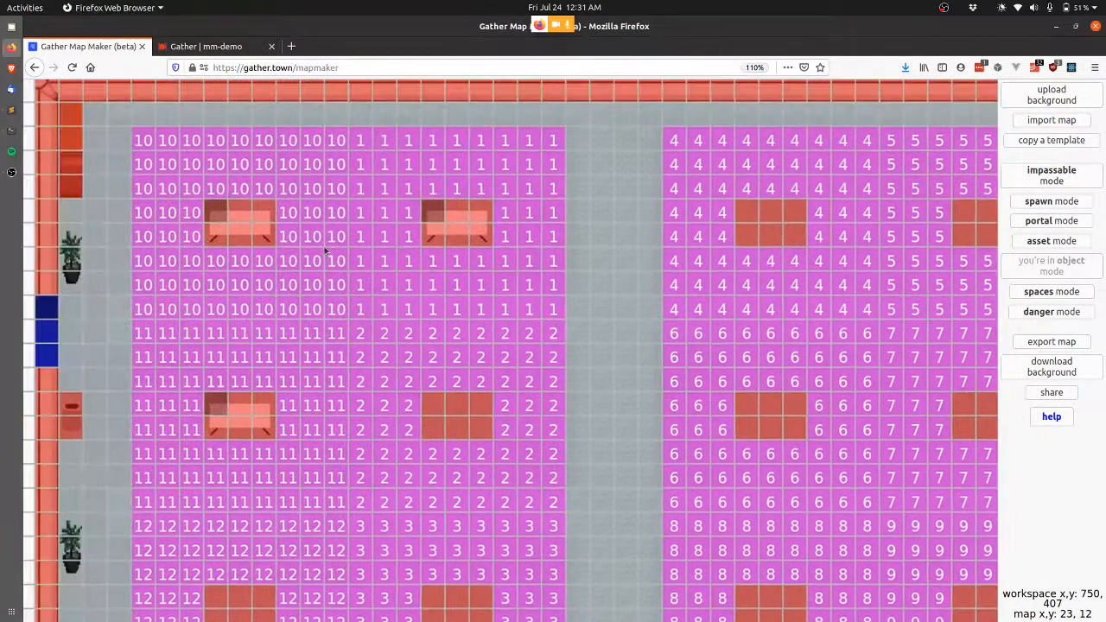
scroll(495, 279, up, 1)
scroll(495, 279, right, 1)
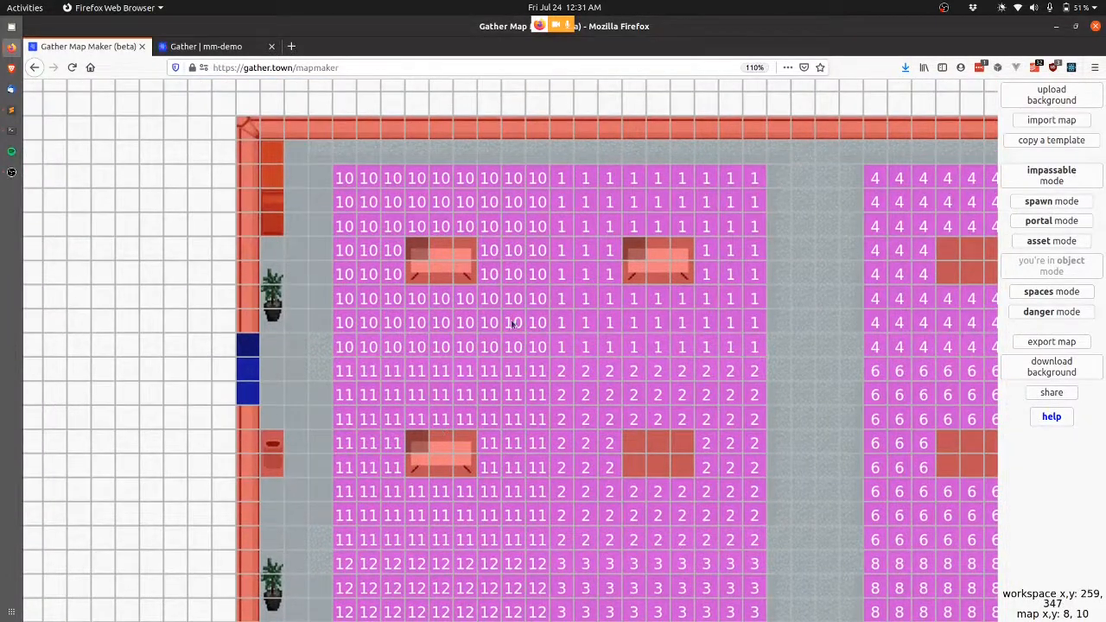
Add a first poster 1 text label on tile 7, 5 with a small vertical offset.
click(1078, 240)
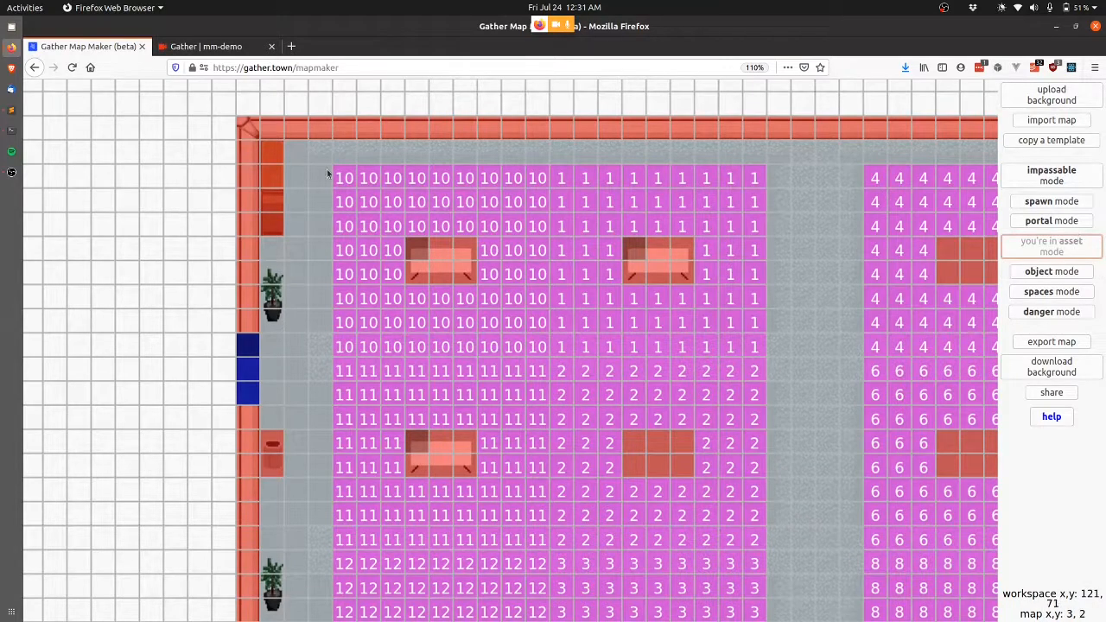
click(418, 254)
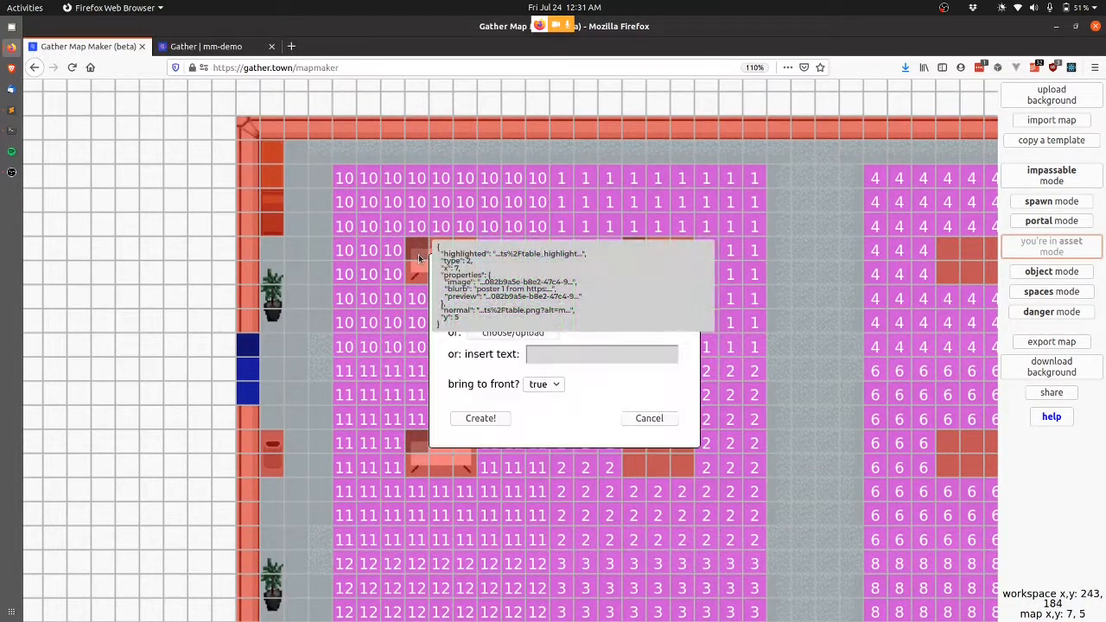
click(576, 354)
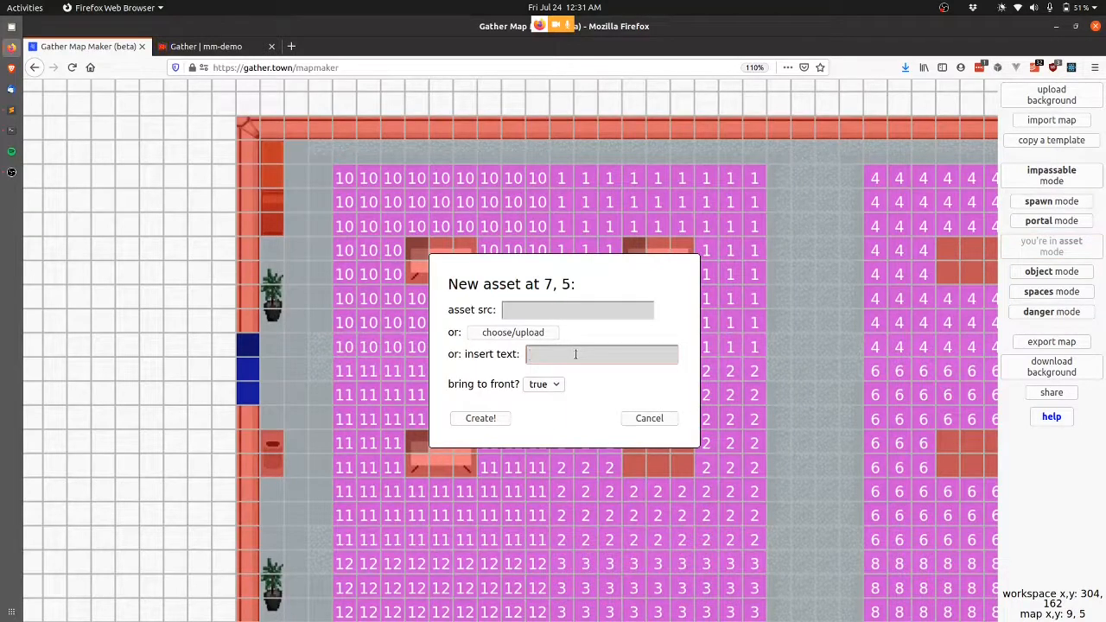
text(pose)
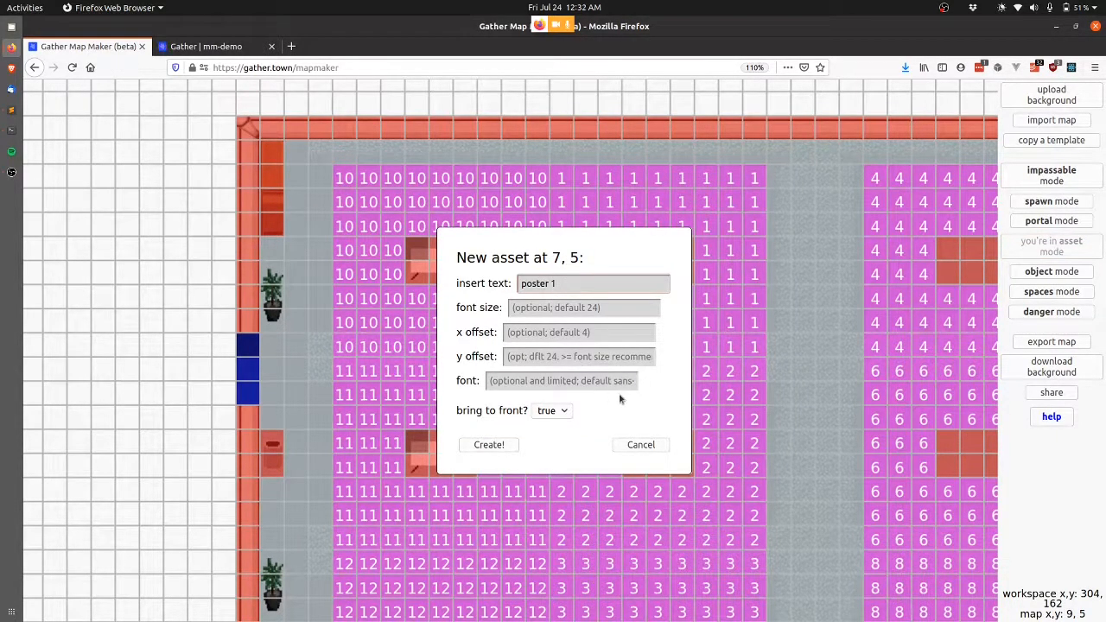
click(570, 356)
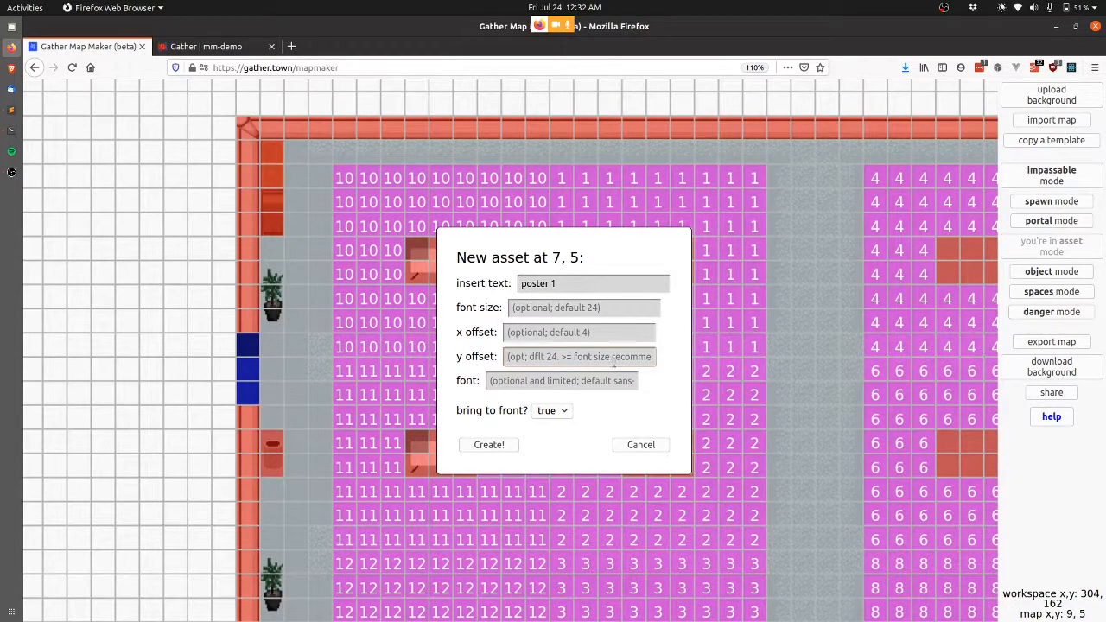
text(32)
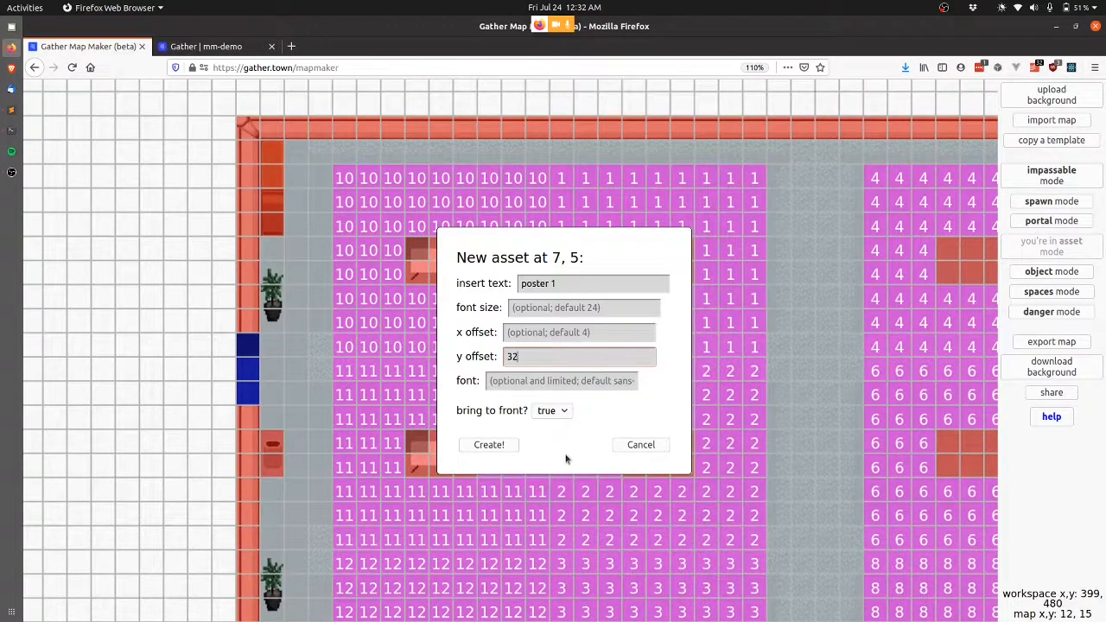
click(489, 445)
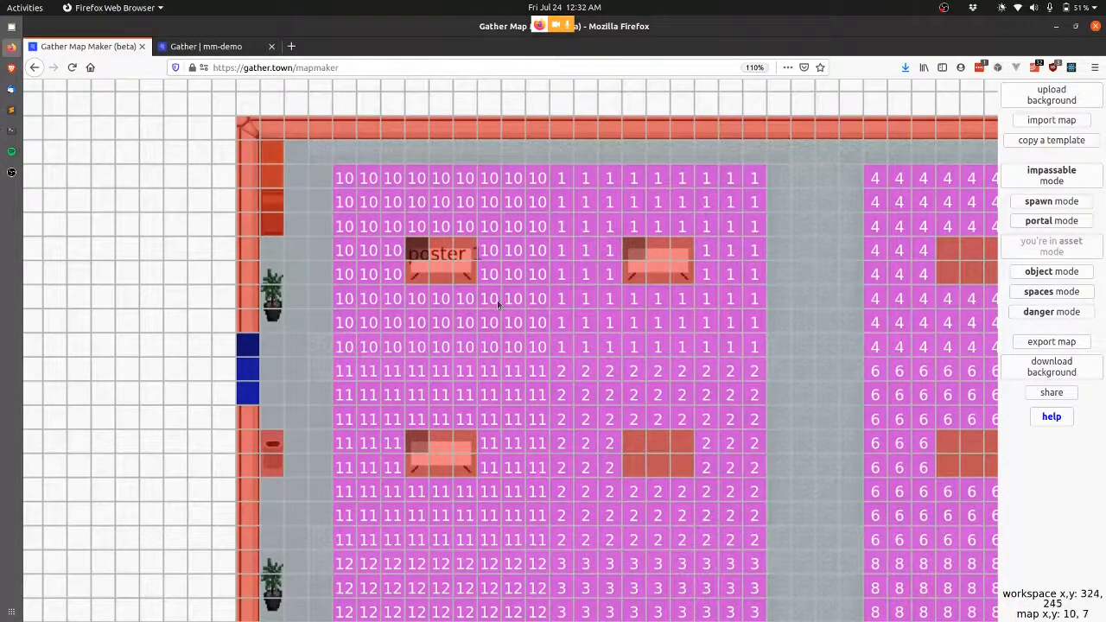
Redo the tile 7, 5 poster label with font size 16 and vertical offset 48.
mouse_move(411, 255)
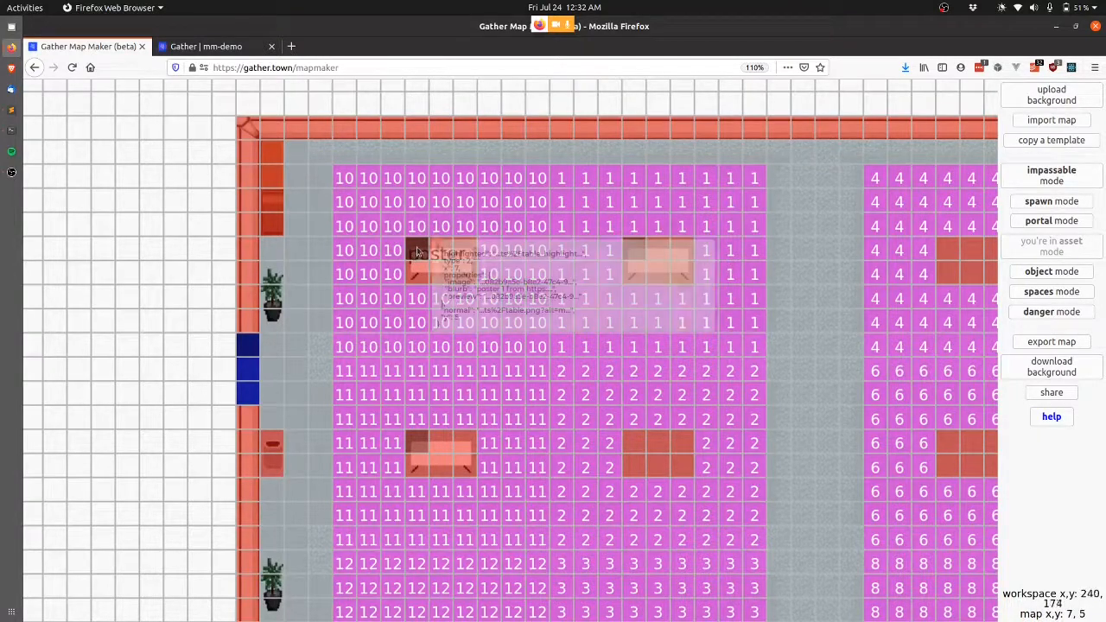
click(421, 249)
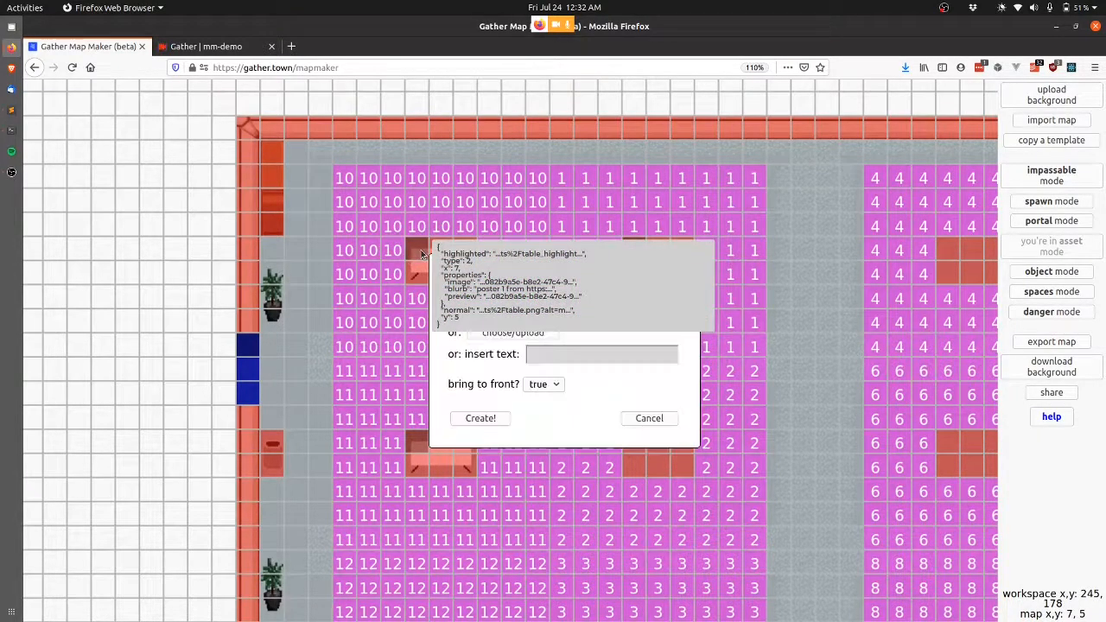
click(577, 354)
text(poster 1)
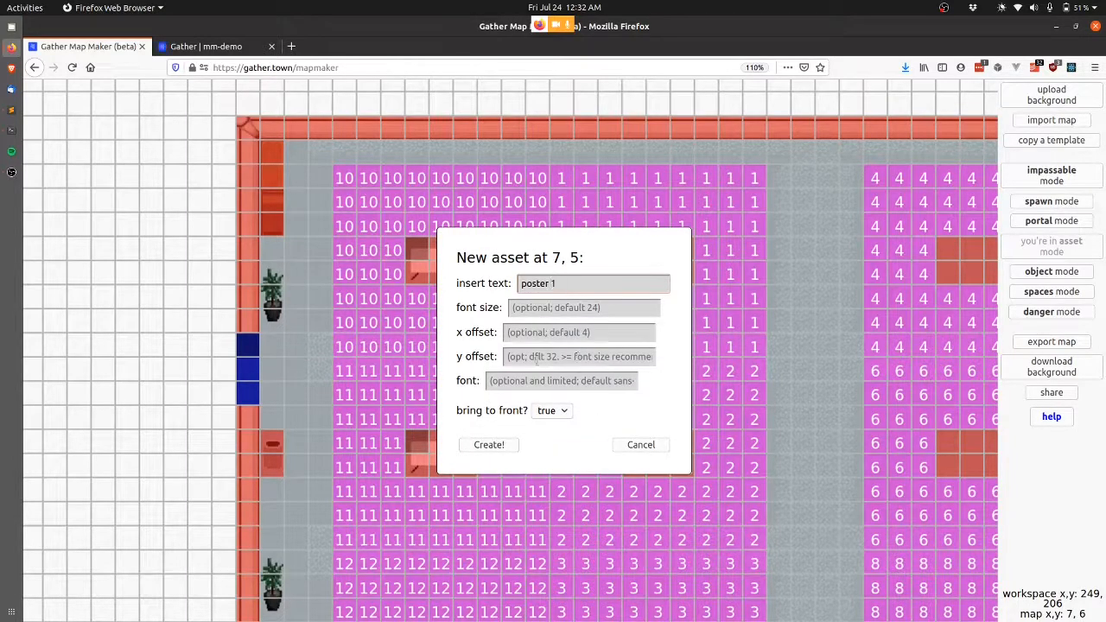
click(582, 308)
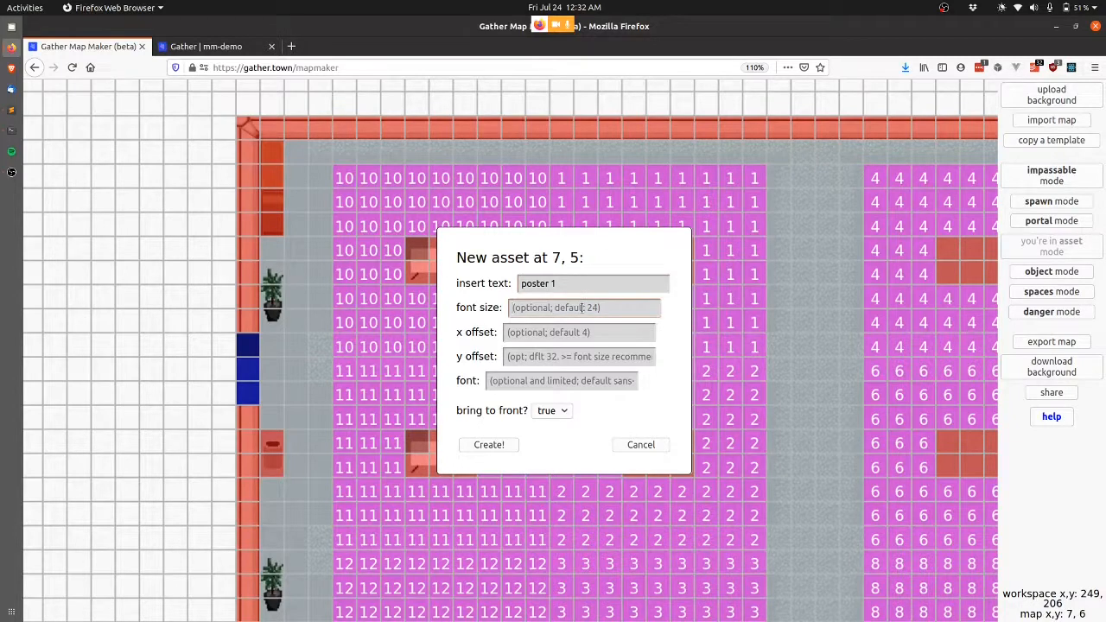
text(16)
click(570, 358)
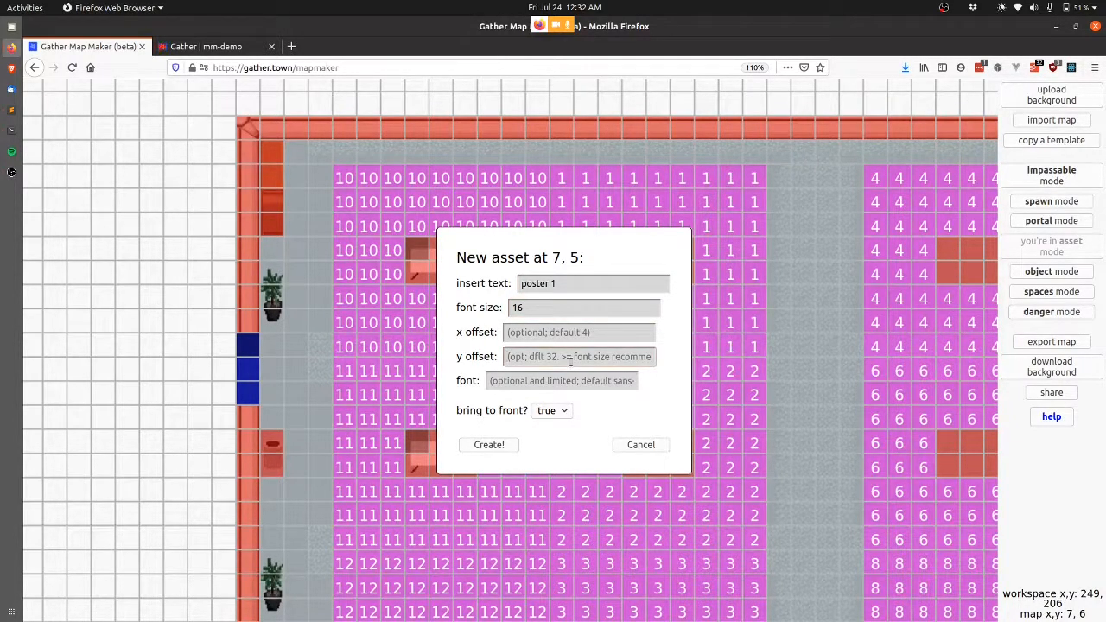
text(48)
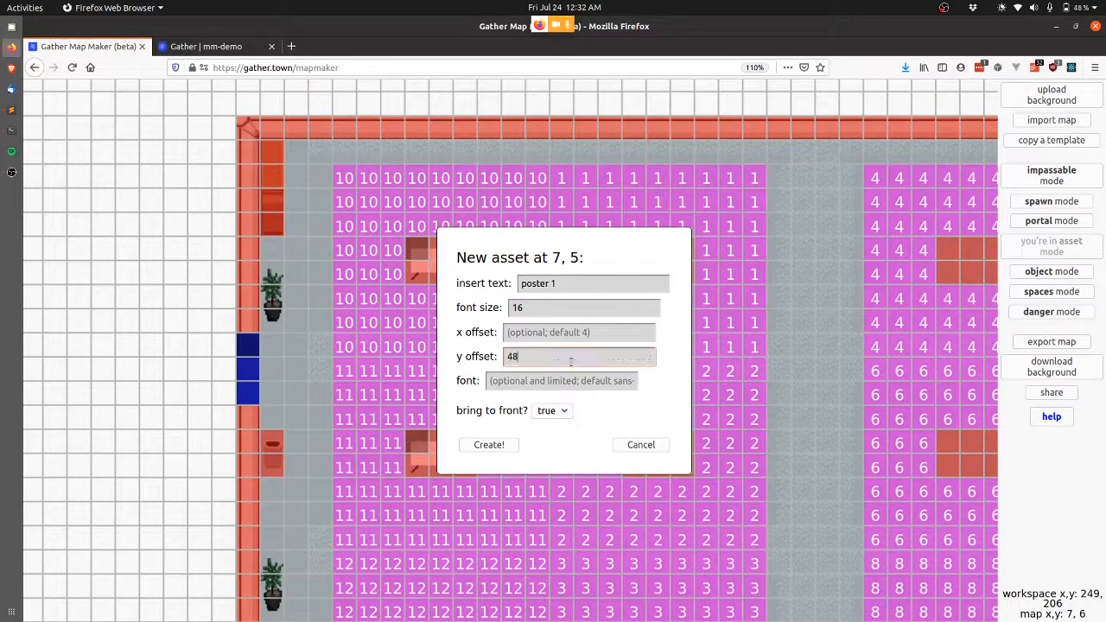
click(488, 445)
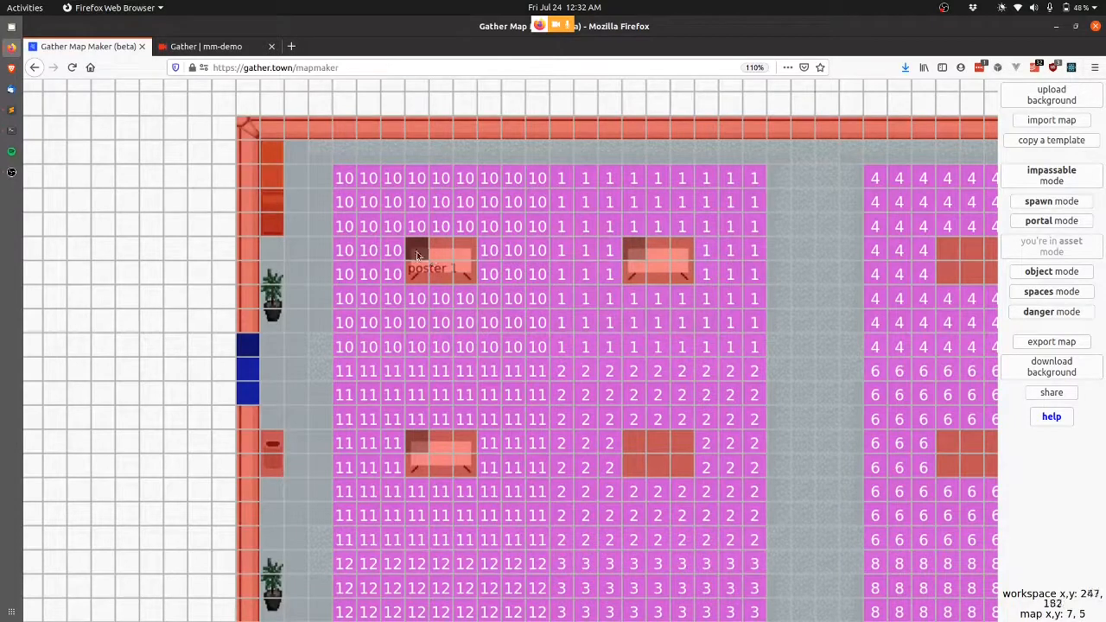
Place the 'poset 1' label on tile 7, 5 with y offset 40 and x offset 12.
click(420, 250)
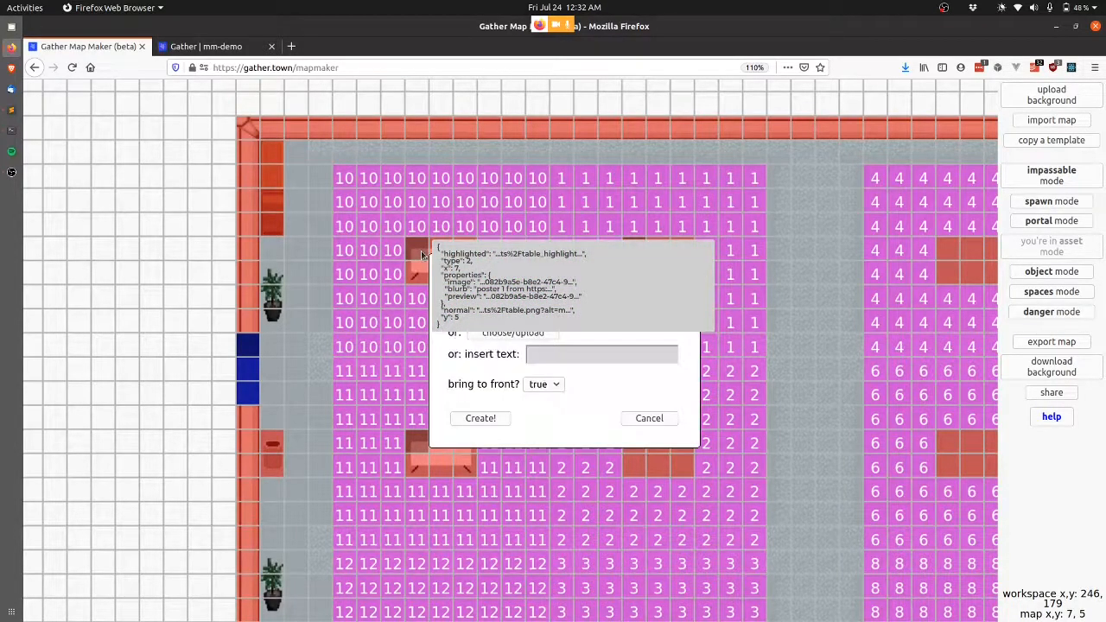
click(597, 358)
text(pos)
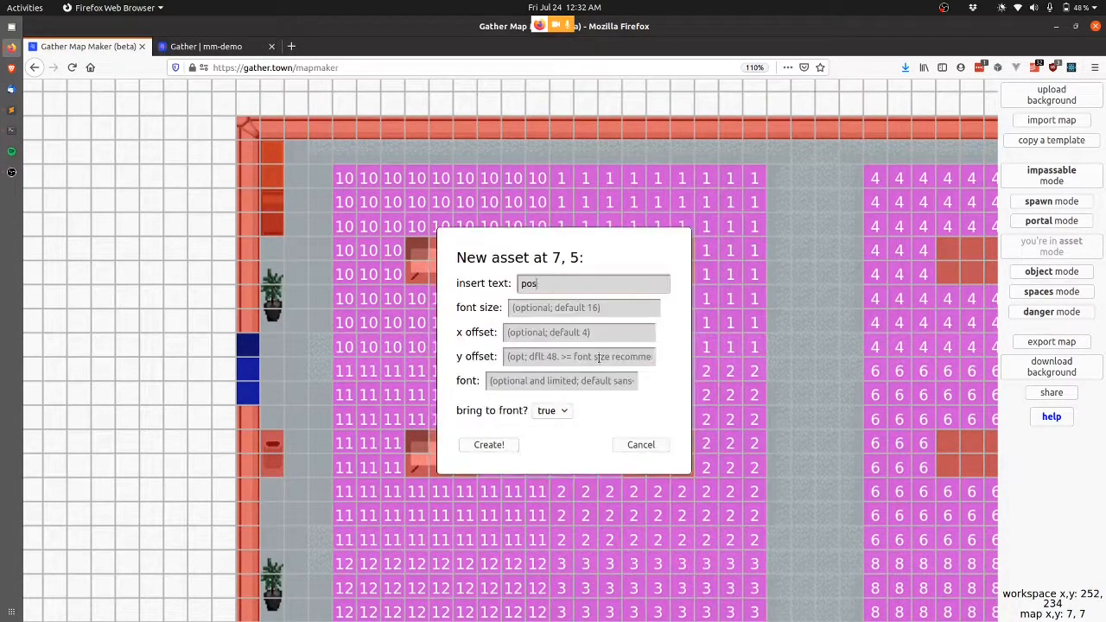
text(et 1)
click(527, 308)
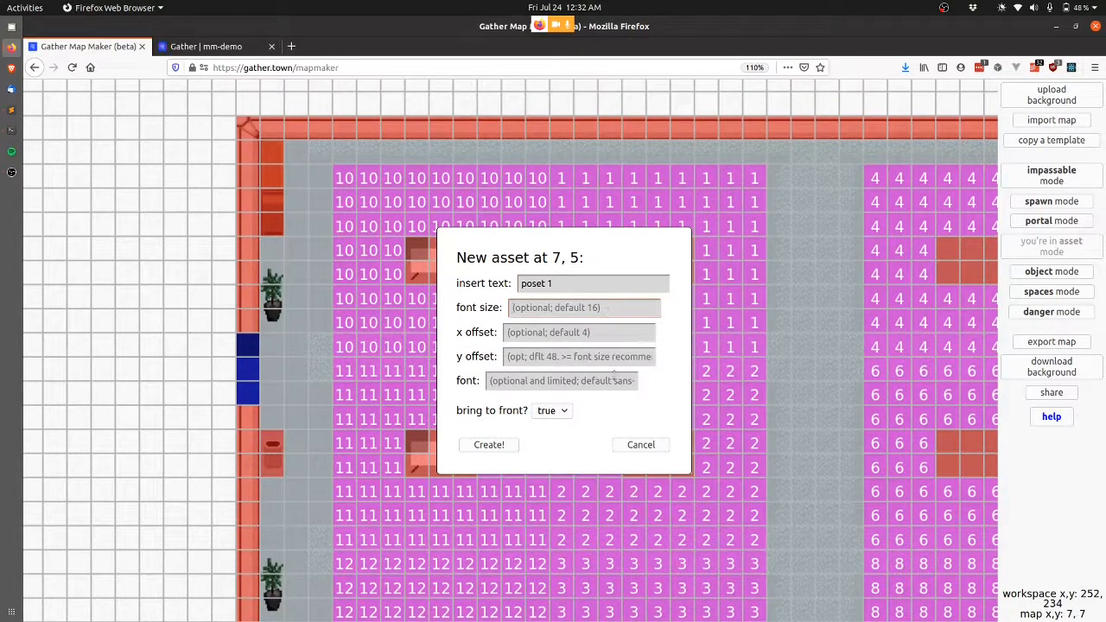
click(543, 356)
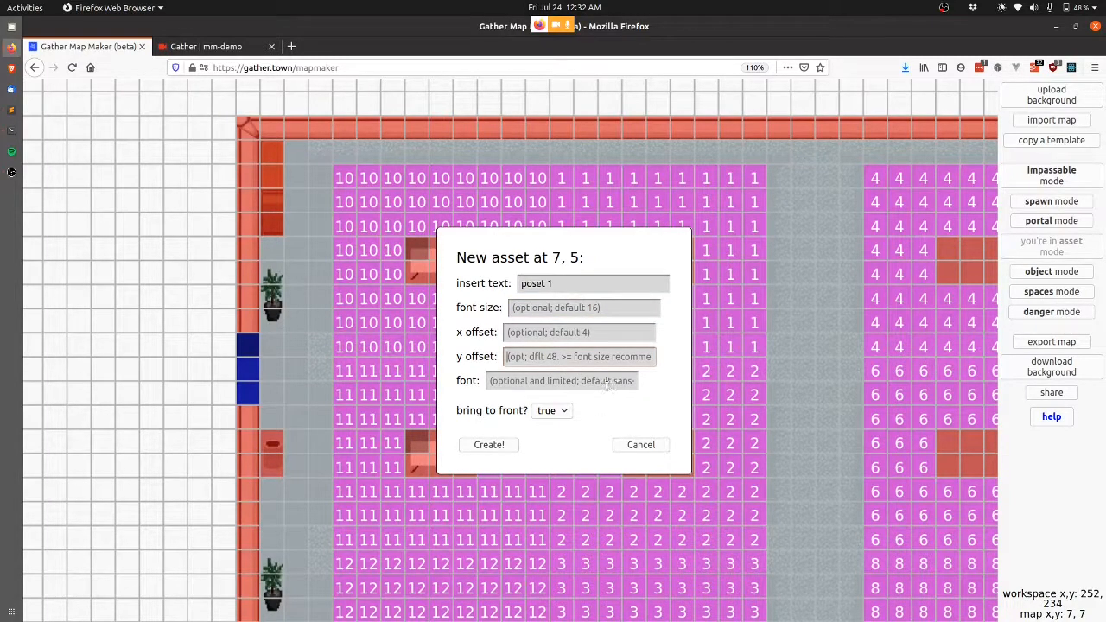
text(40)
click(602, 334)
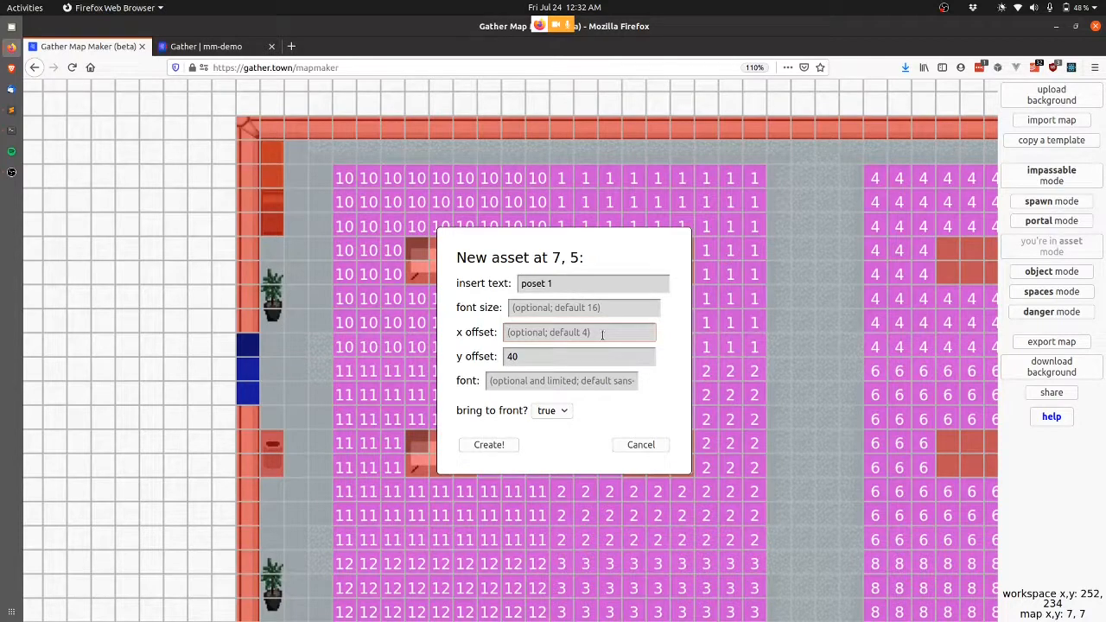
text(12)
click(489, 444)
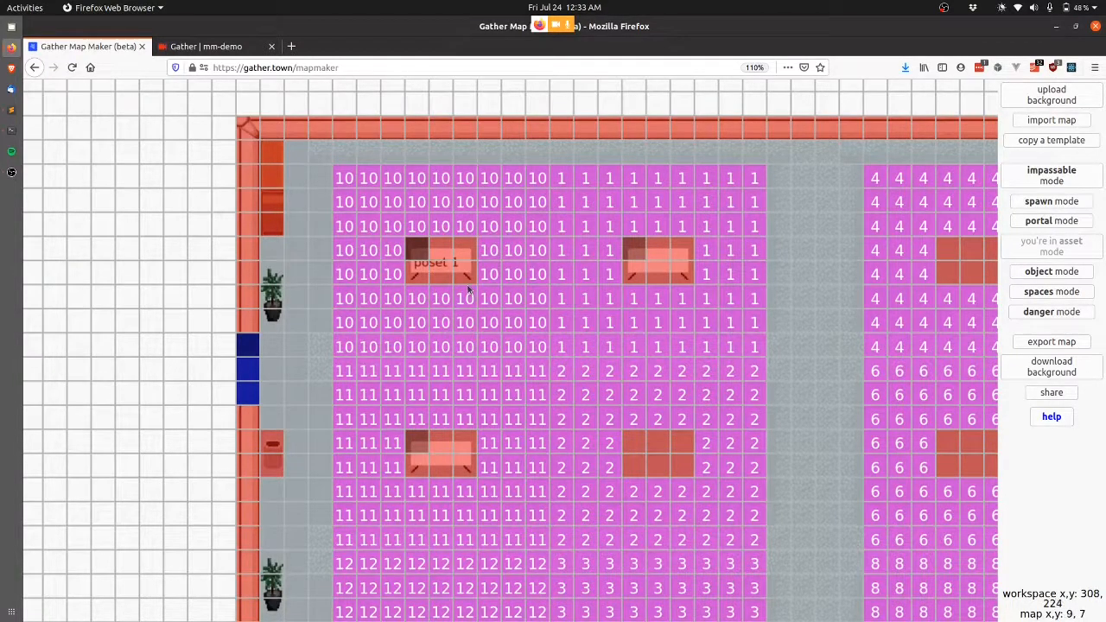
click(419, 251)
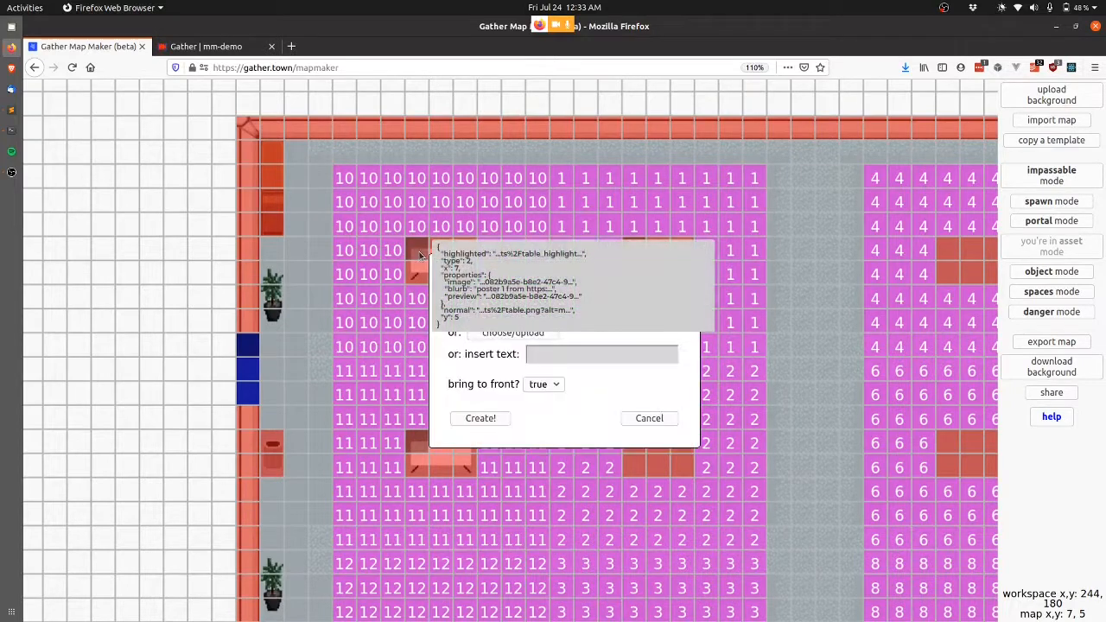
Reposition the poster 1 label with horizontal offset 18 and vertical offset 3.
click(580, 354)
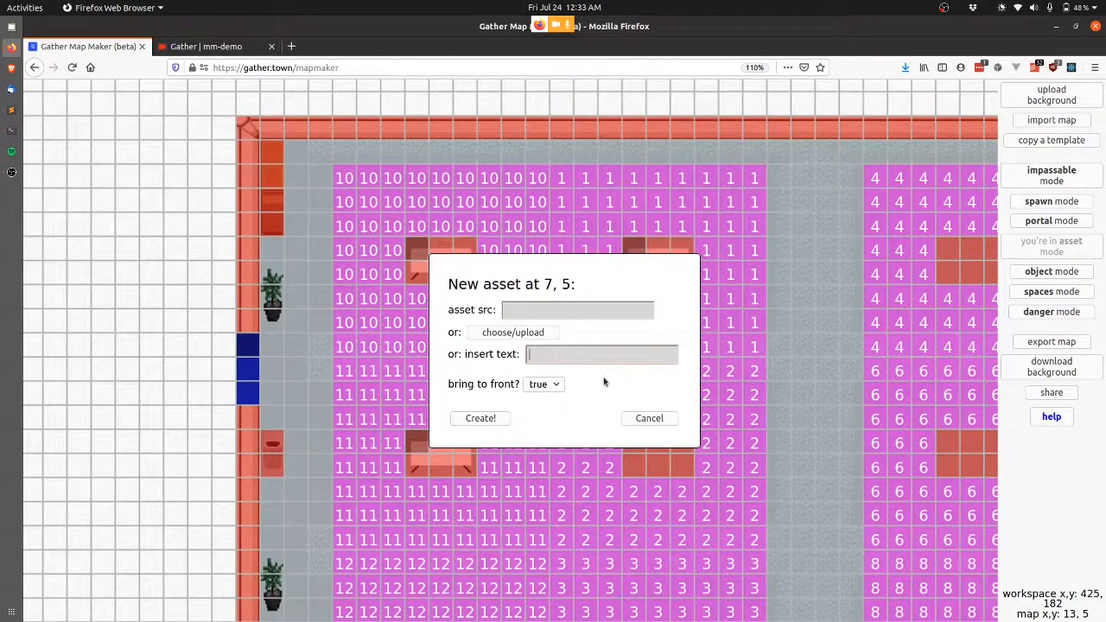
text(poster 1)
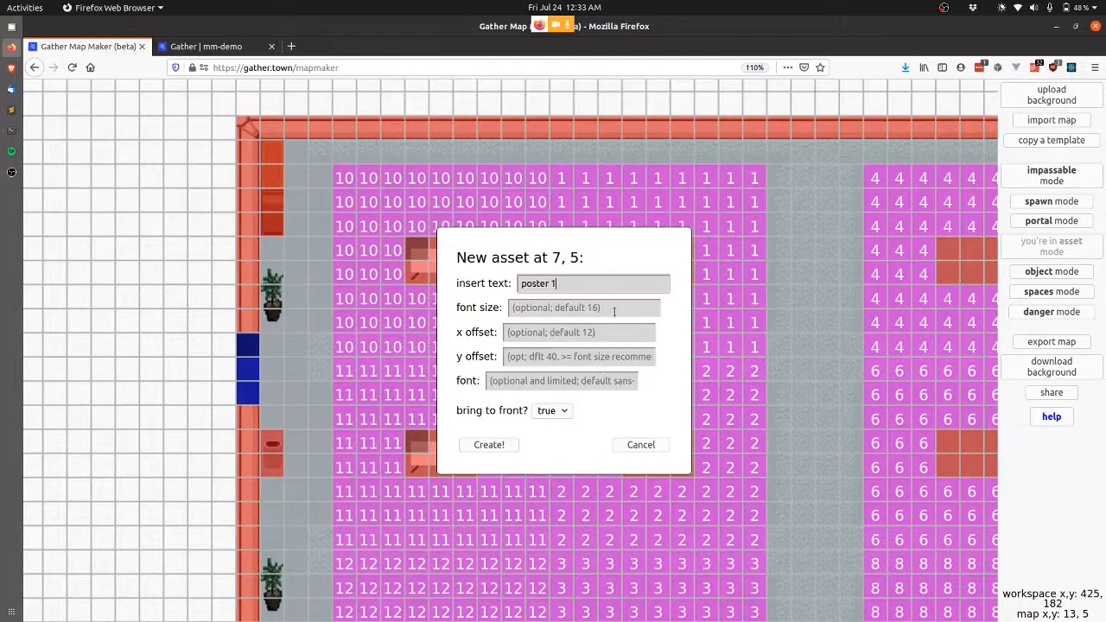
click(577, 332)
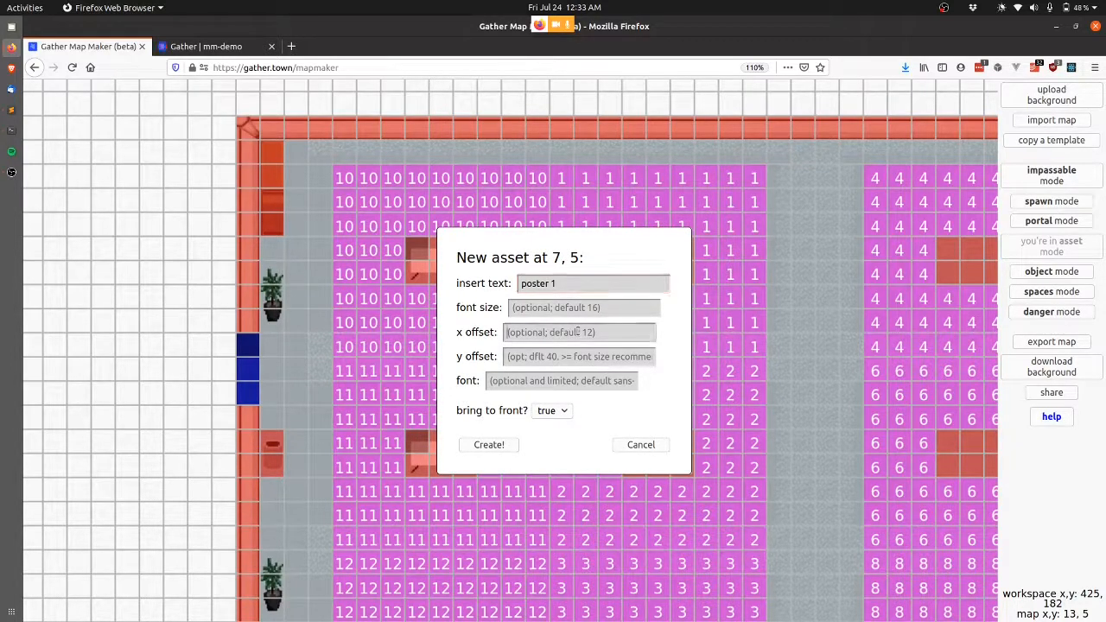
text(1)
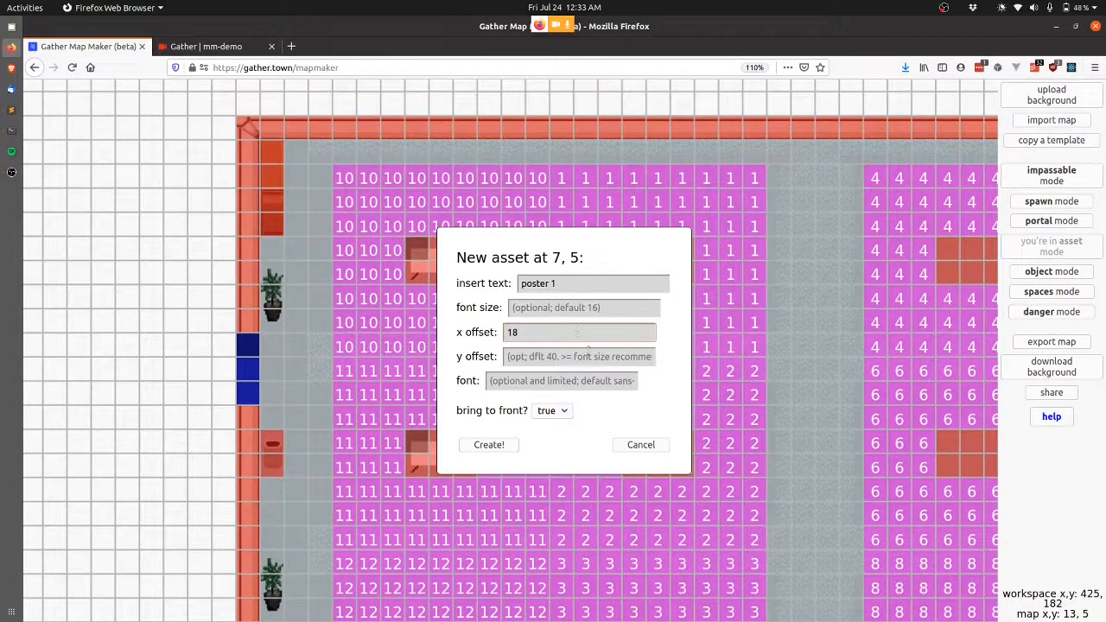
text(8)
key(Tab)
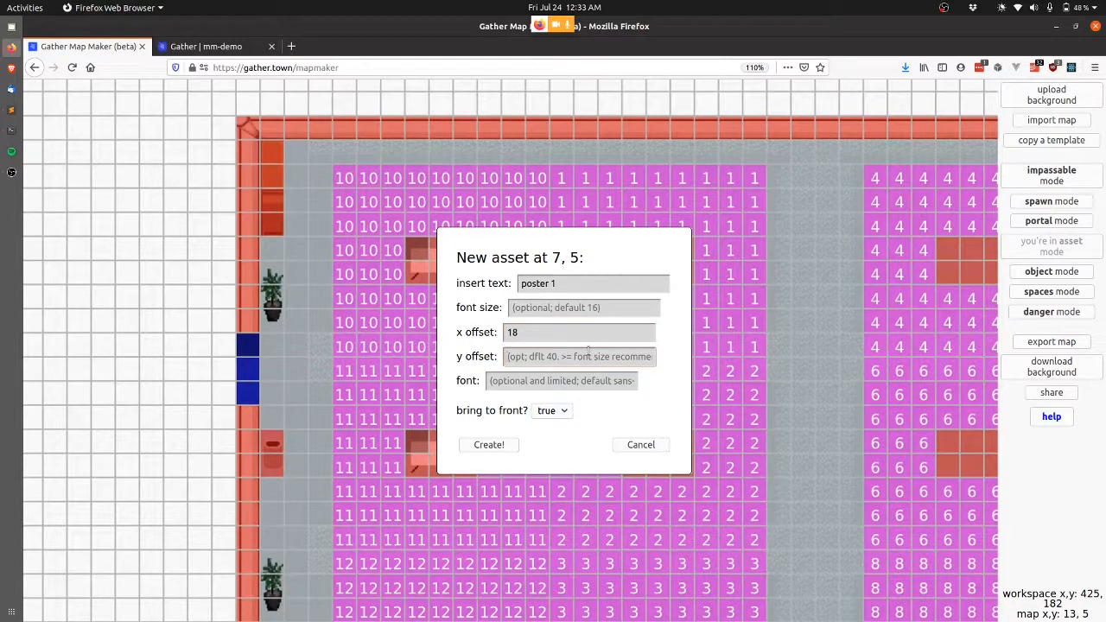
text(36)
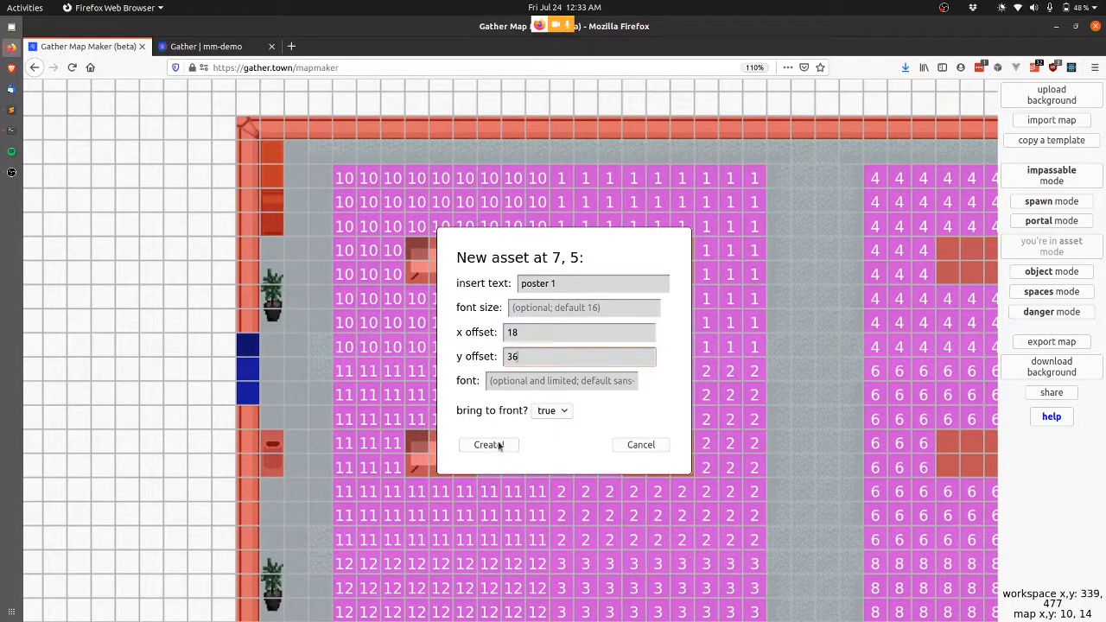
click(489, 445)
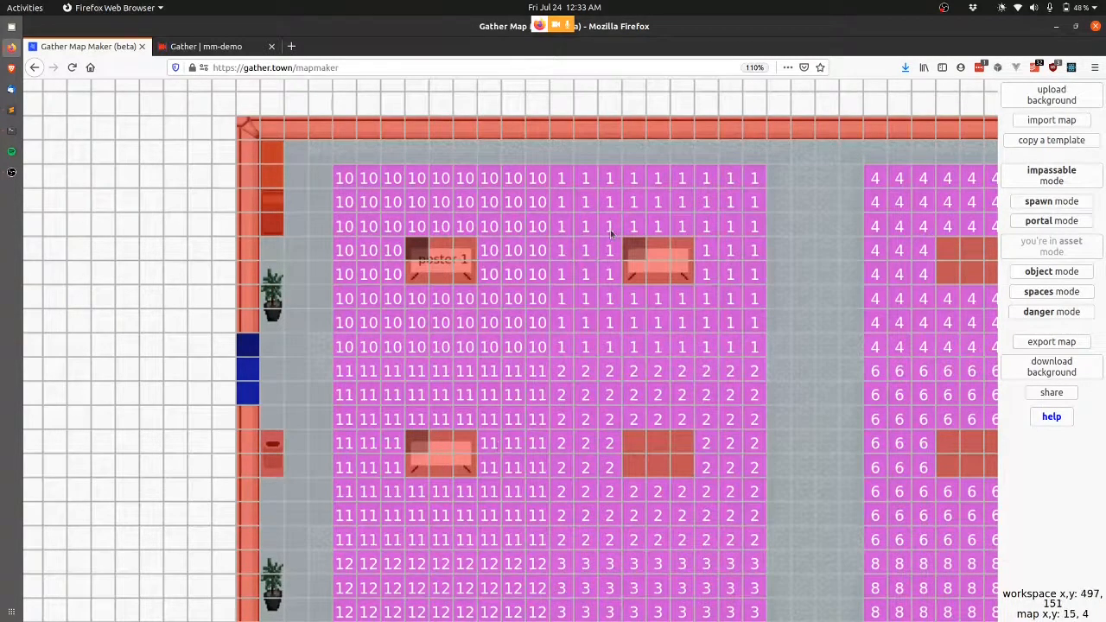
Add 'poster 3' and 'poster 2' labels on the tables at tiles 16, 5 and 7, 13.
mouse_move(634, 250)
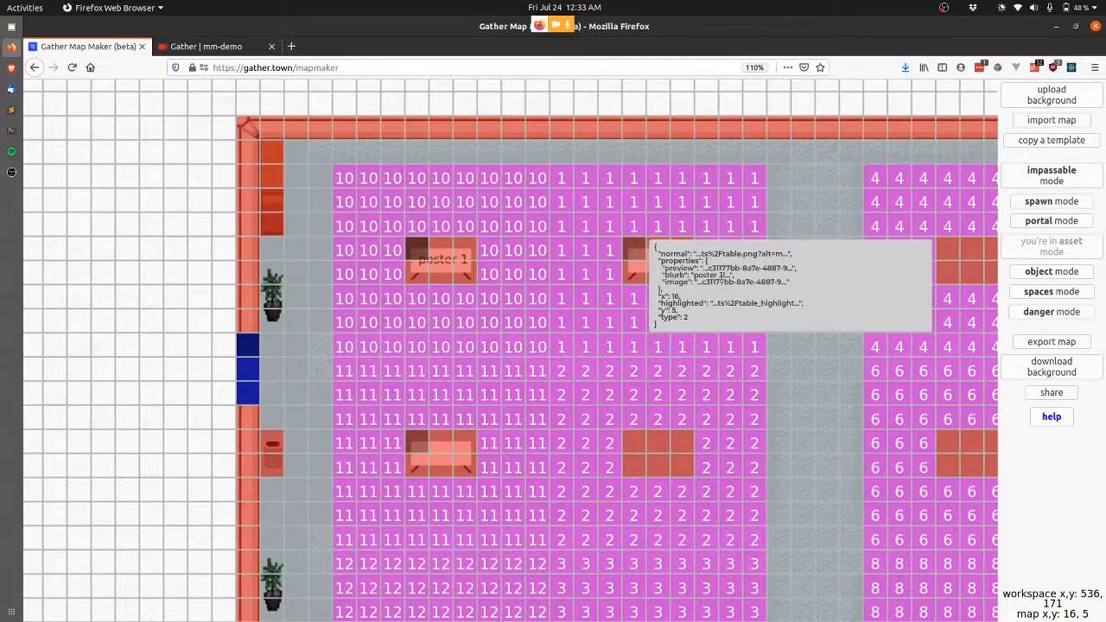
click(637, 254)
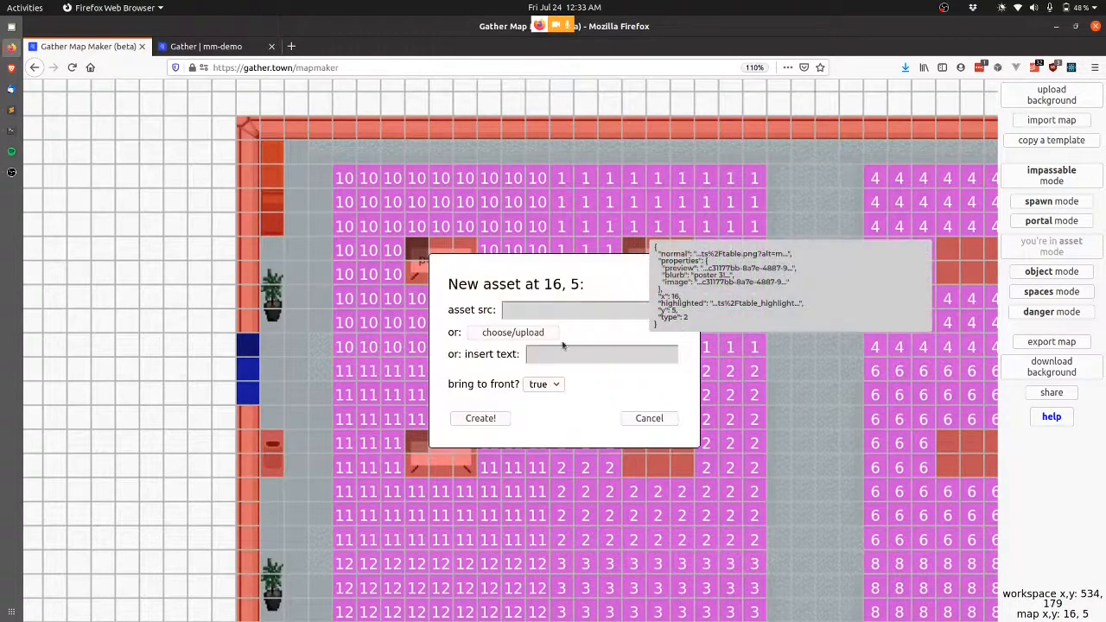
click(576, 361)
text(post)
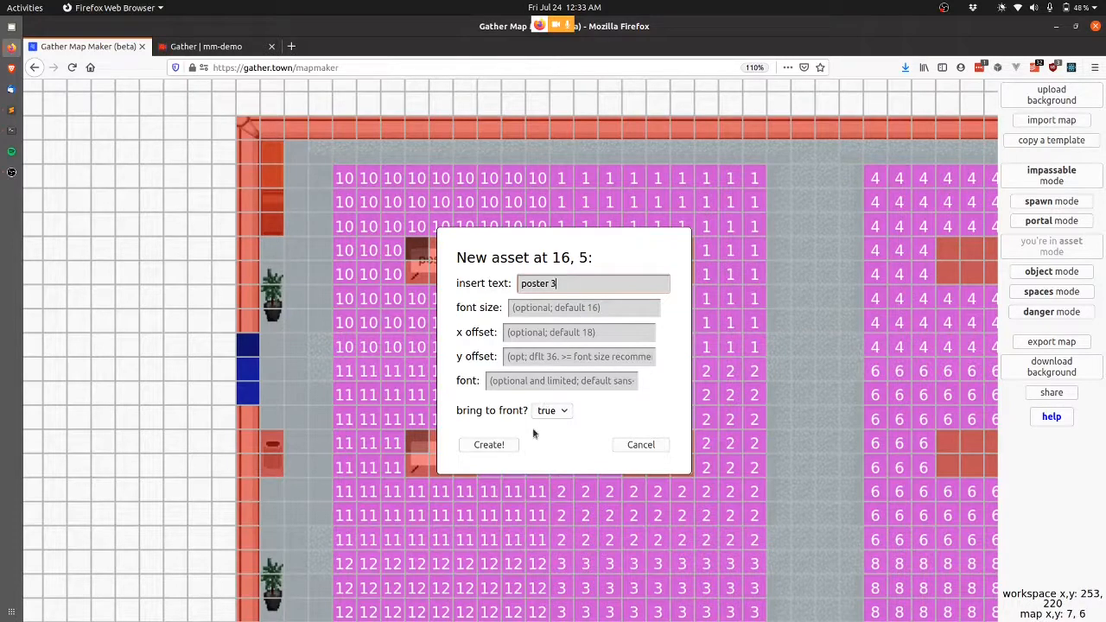
click(489, 445)
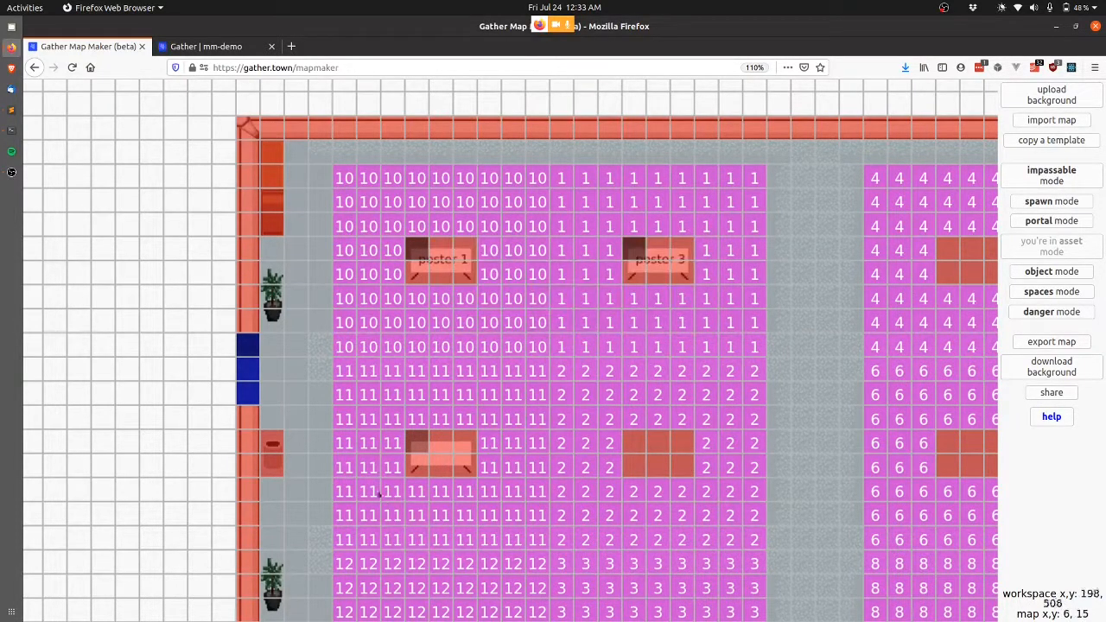
click(413, 444)
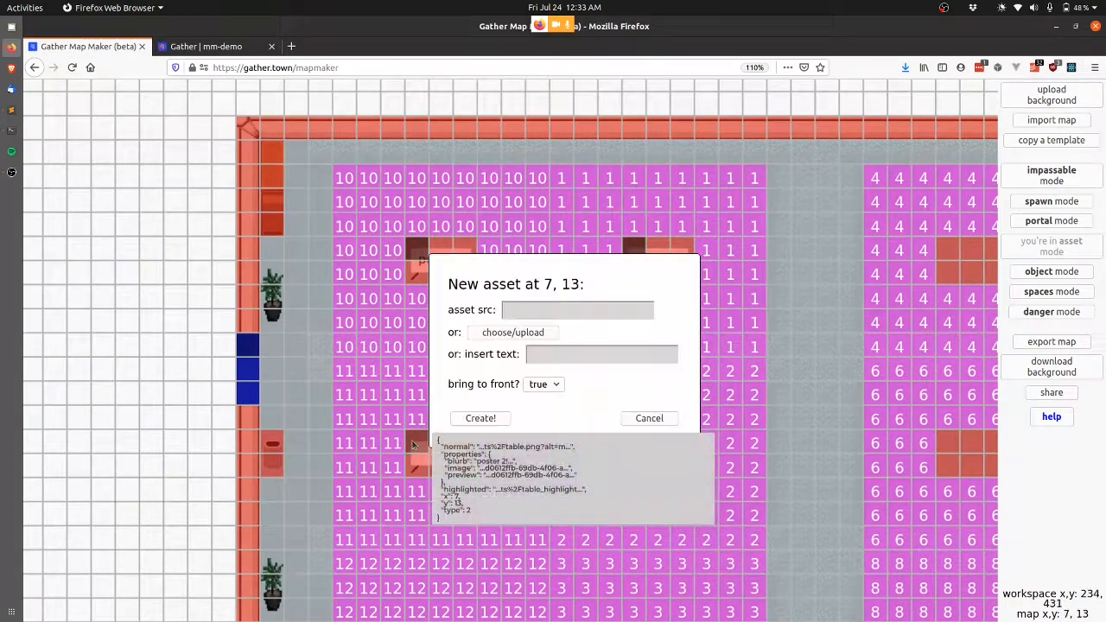
click(581, 354)
text(poster 2)
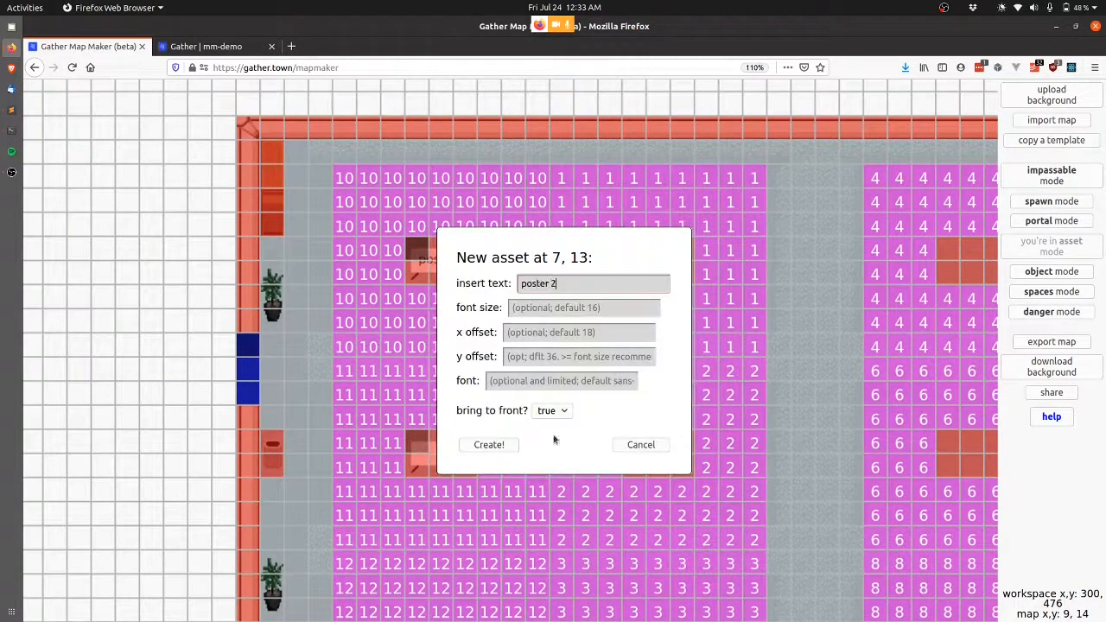
click(486, 445)
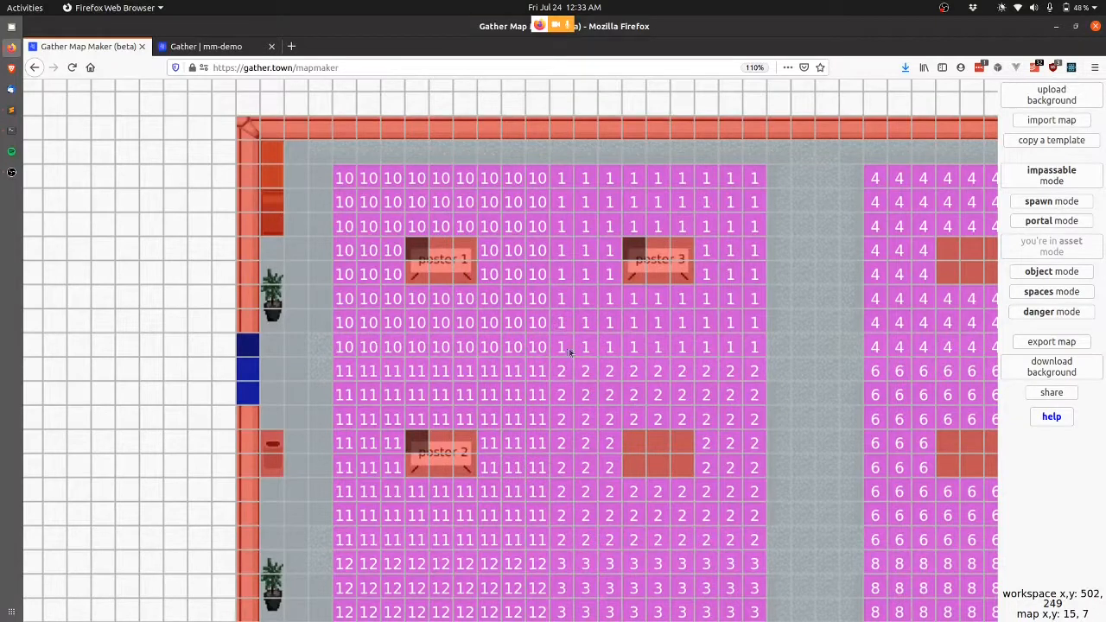
Update the demo-poster-room-small map in Gather and switch to the live mm-demo space.
click(1052, 342)
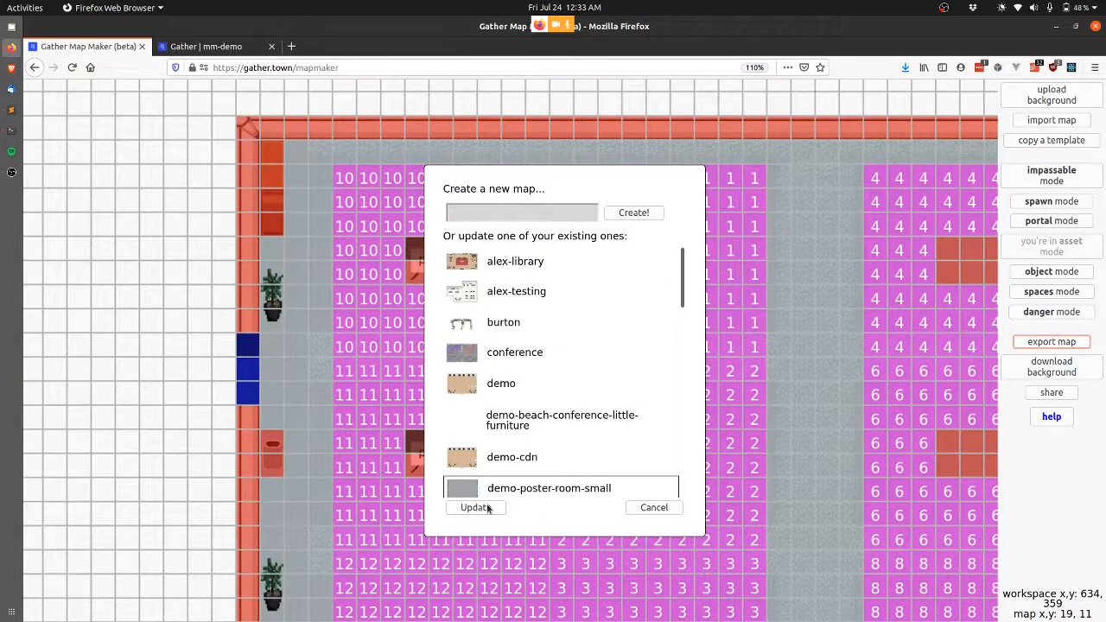
click(476, 507)
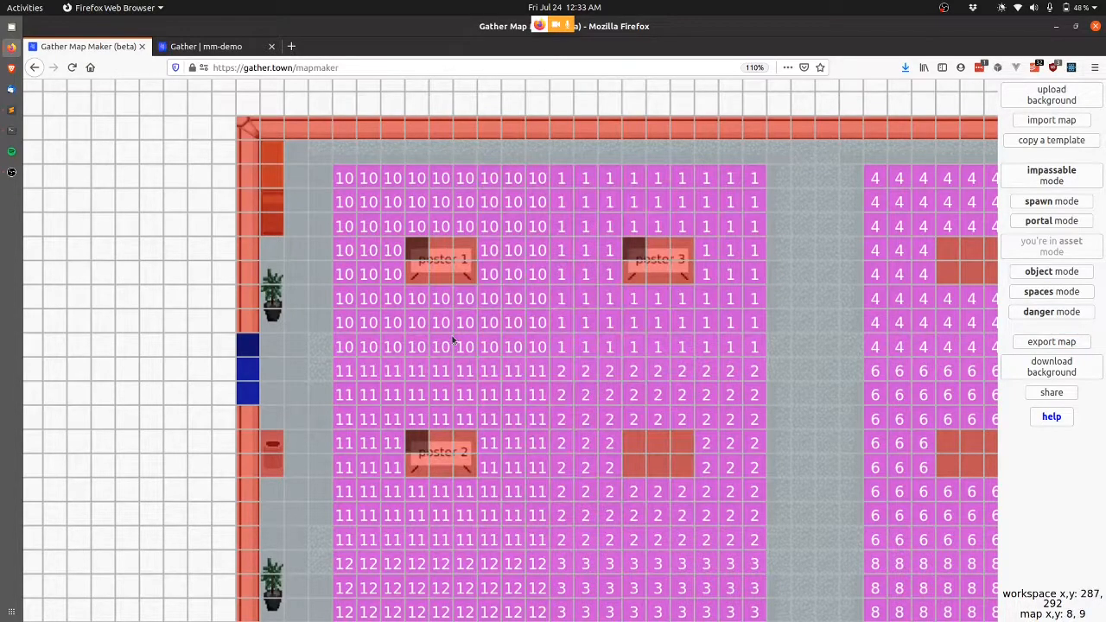
key(Return)
key(ctrl+Tab)
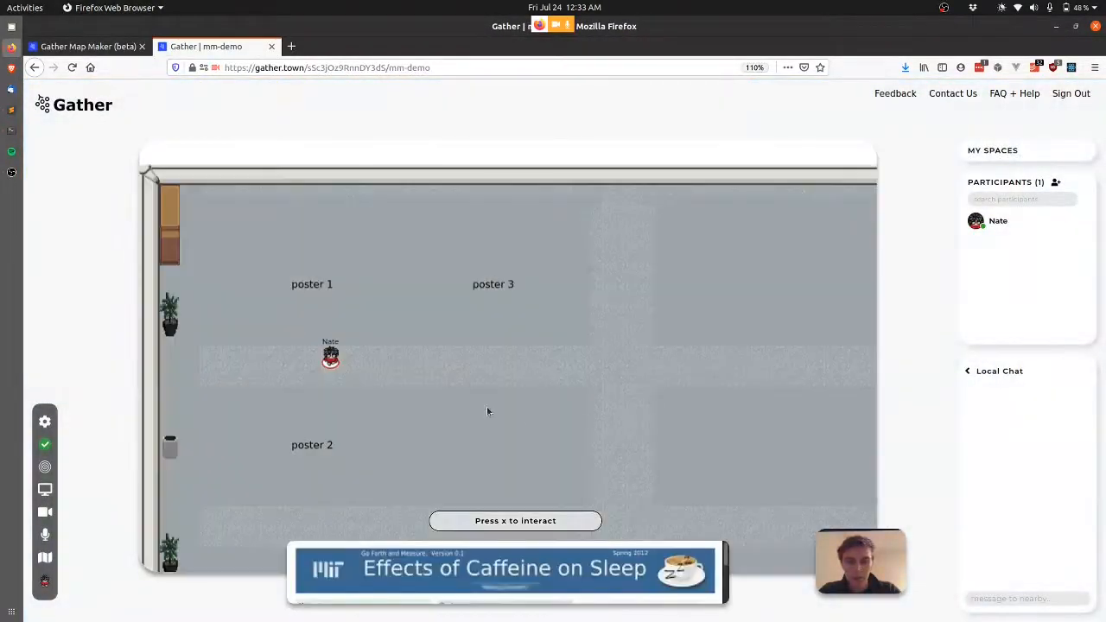
Walk the avatar around to posters 3, 2 and 1 in the poster room.
key(Right)
key(Right)
key(Right)
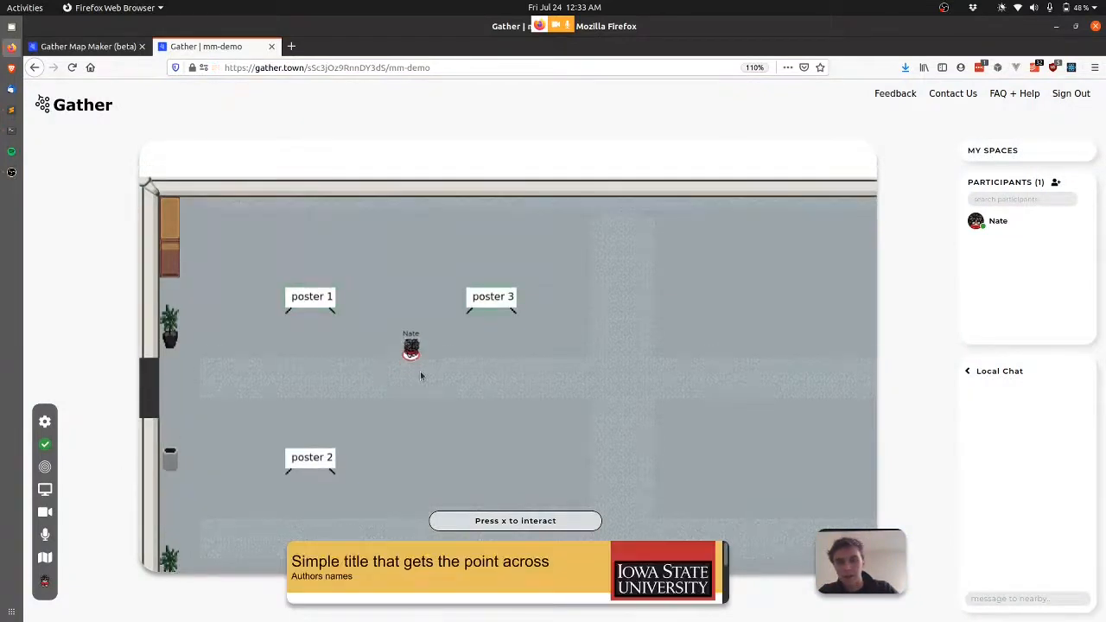
key(Up)
key(Up)
key(Right)
key(Down)
key(Down)
key(Down)
key(Down)
key(Left)
key(Left)
key(Left)
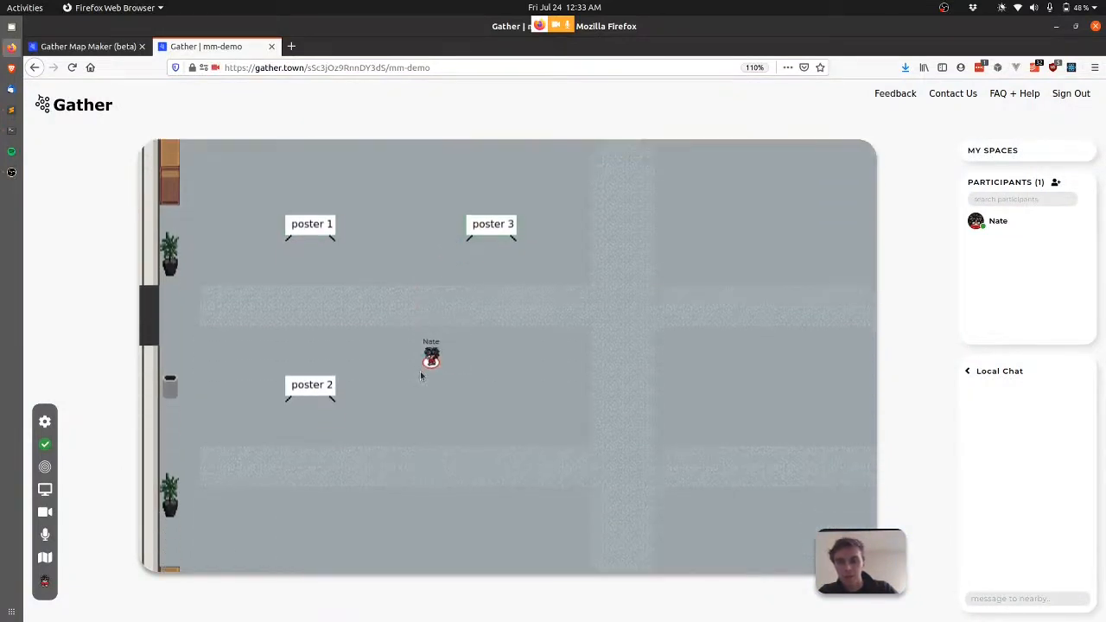
key(Down)
key(Down)
key(Down)
key(Down)
key(Down)
key(Down)
key(Left)
key(Left)
key(Left)
key(Up)
key(Up)
key(Up)
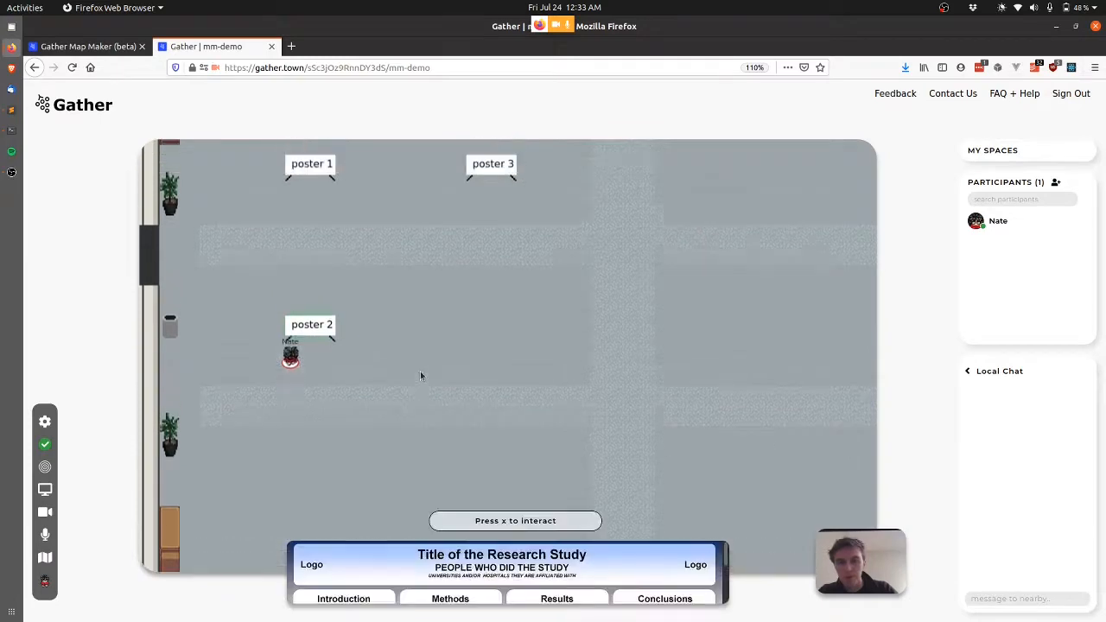
key(Left)
key(Left)
key(Up)
key(Up)
key(Up)
key(Up)
key(Up)
key(Right)
key(Right)
key(Right)
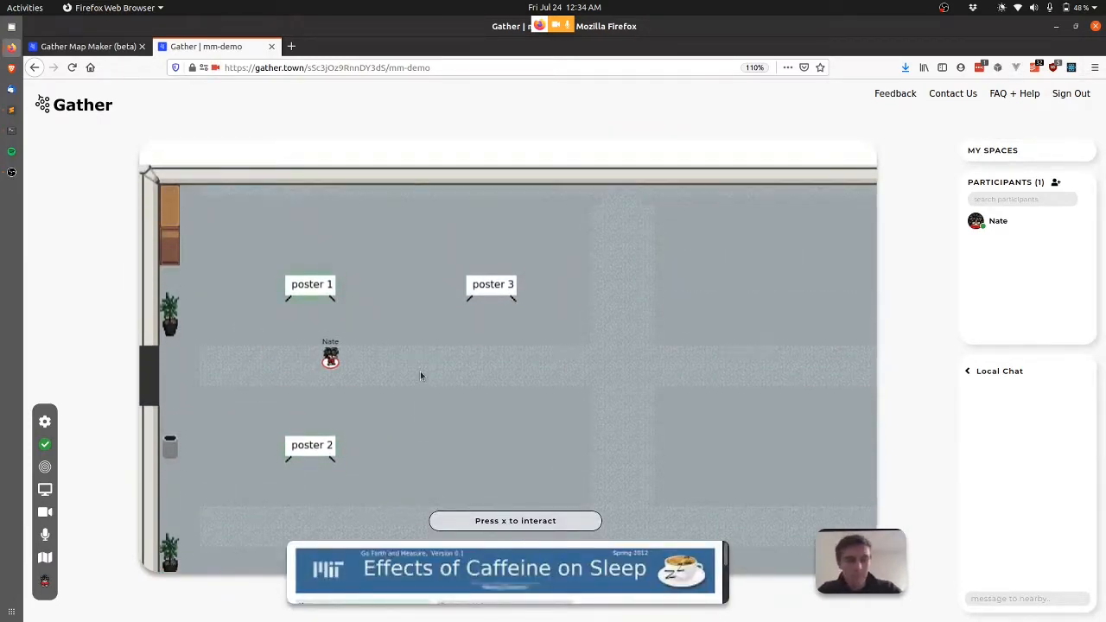
Walk through the west door into Room A to the You are here sign, then return to the map maker.
key(Down)
key(Left)
key(Left)
key(Left)
key(Left)
key(Left)
key(Left)
key(Left)
key(Left)
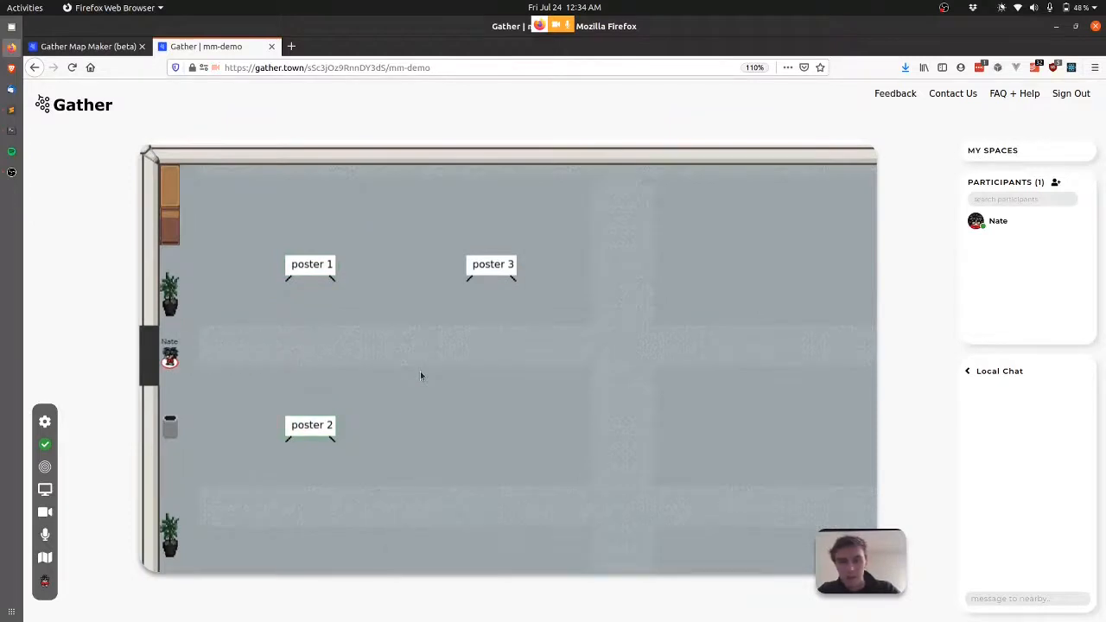
key(Left)
key(Left)
key(Left)
key(Left)
key(Left)
key(Left)
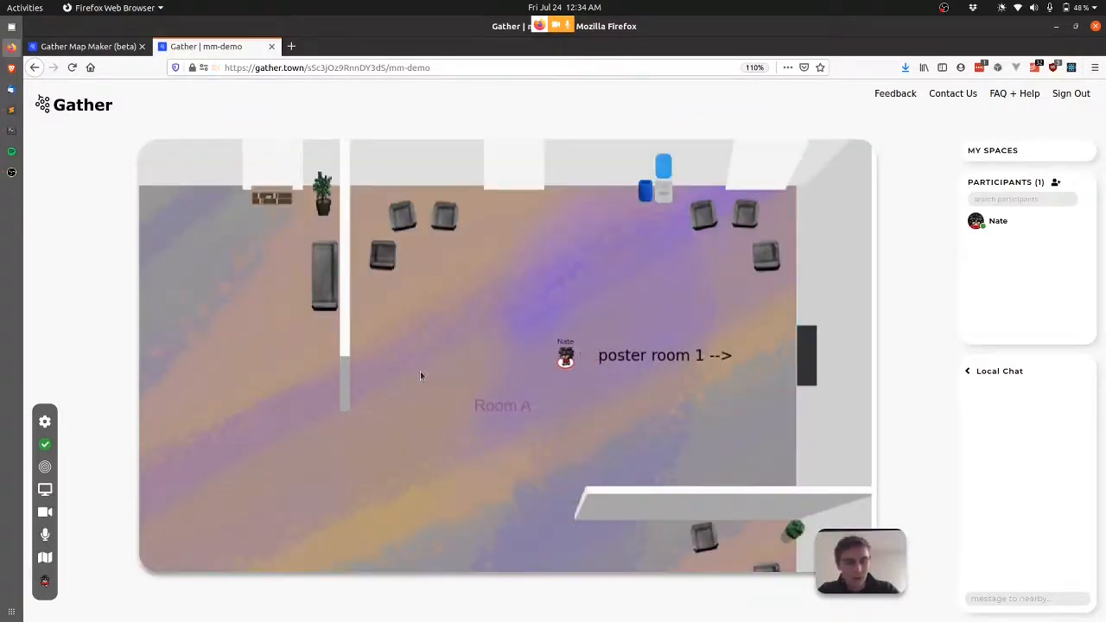
key(Left)
key(Down)
key(Down)
key(Down)
key(Left)
key(Left)
key(Left)
key(Left)
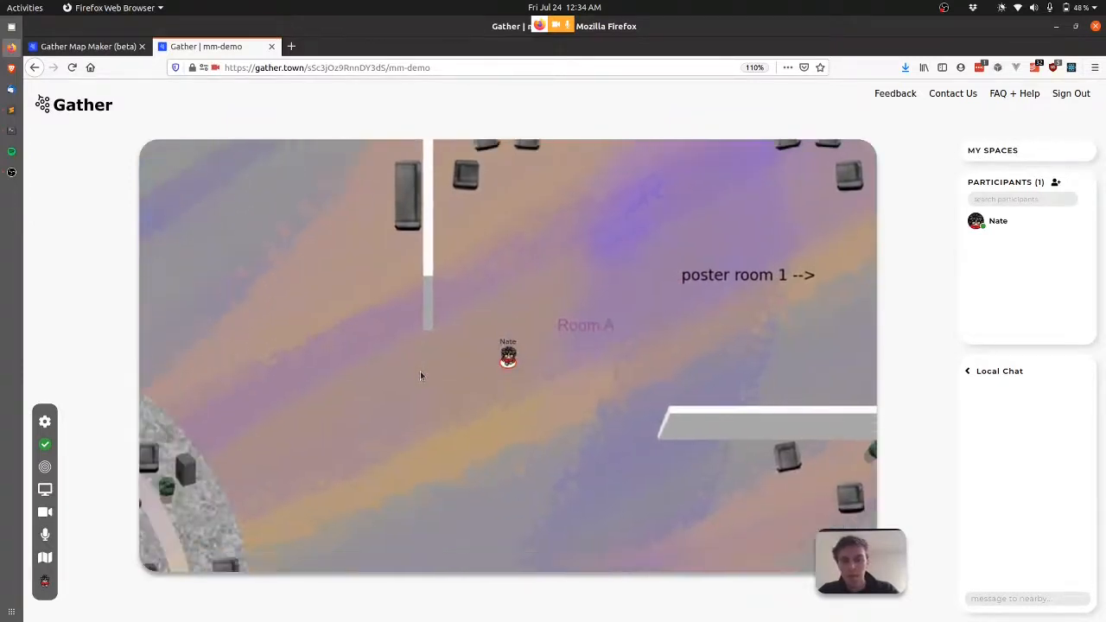
key(Left)
key(Left)
key(Left)
key(Left)
key(Left)
key(Left)
key(Left)
key(Left)
key(Left)
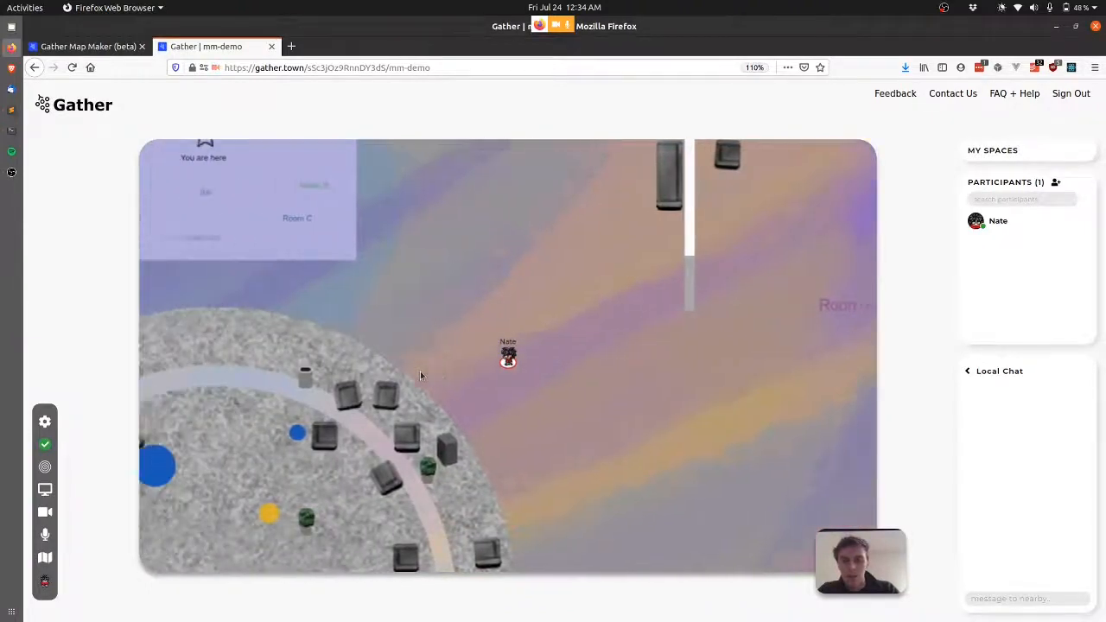
key(Left)
key(Left)
key(Left)
key(Left)
key(Up)
key(Up)
key(Left)
key(Left)
key(Up)
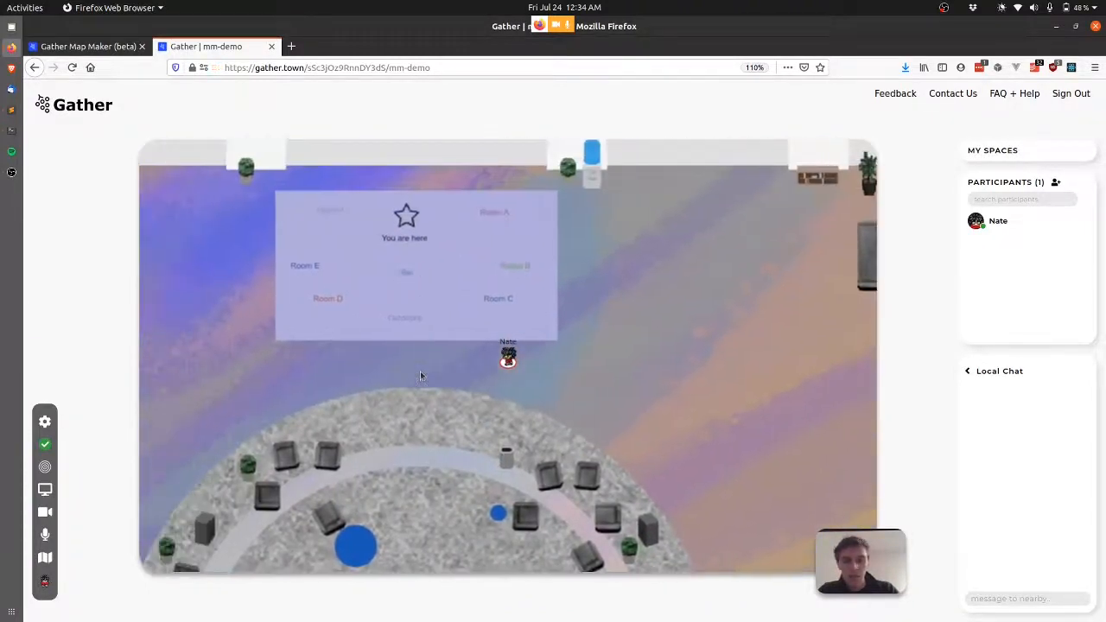
key(Left)
key(Left)
key(Left)
key(Up)
key(Up)
key(Up)
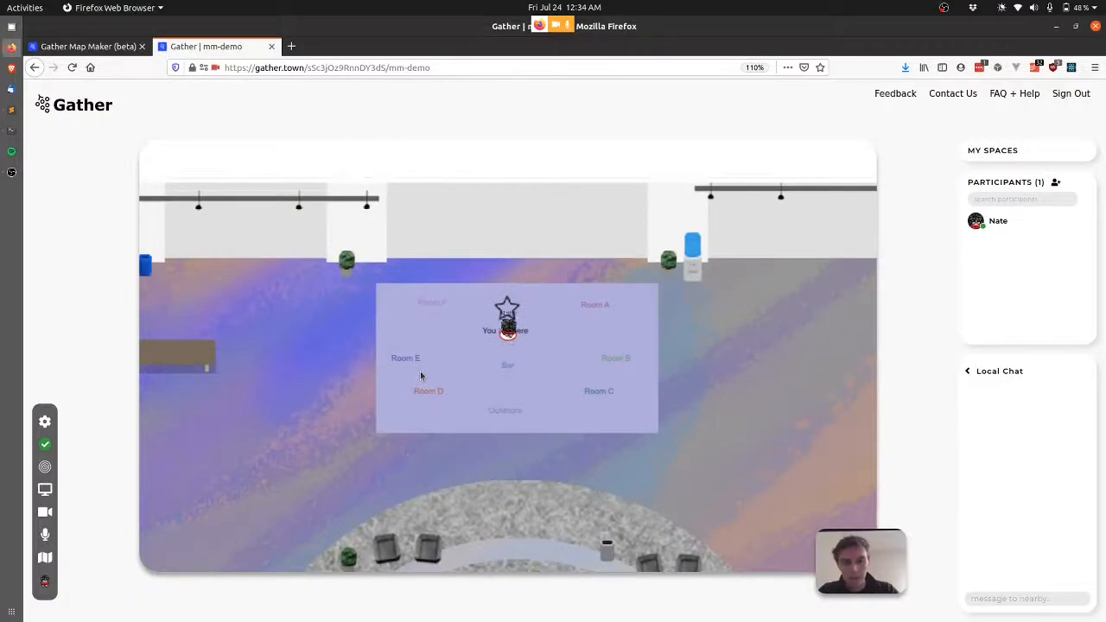
key(Up)
key(Up)
key(Down)
key(Down)
key(Down)
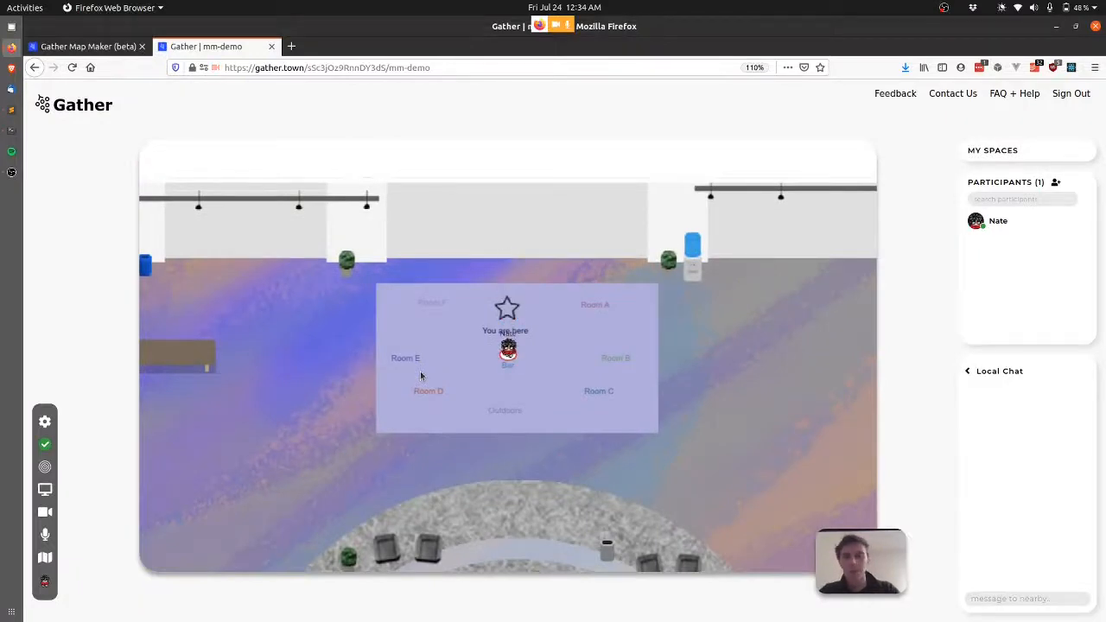
key(ctrl+Page_Up)
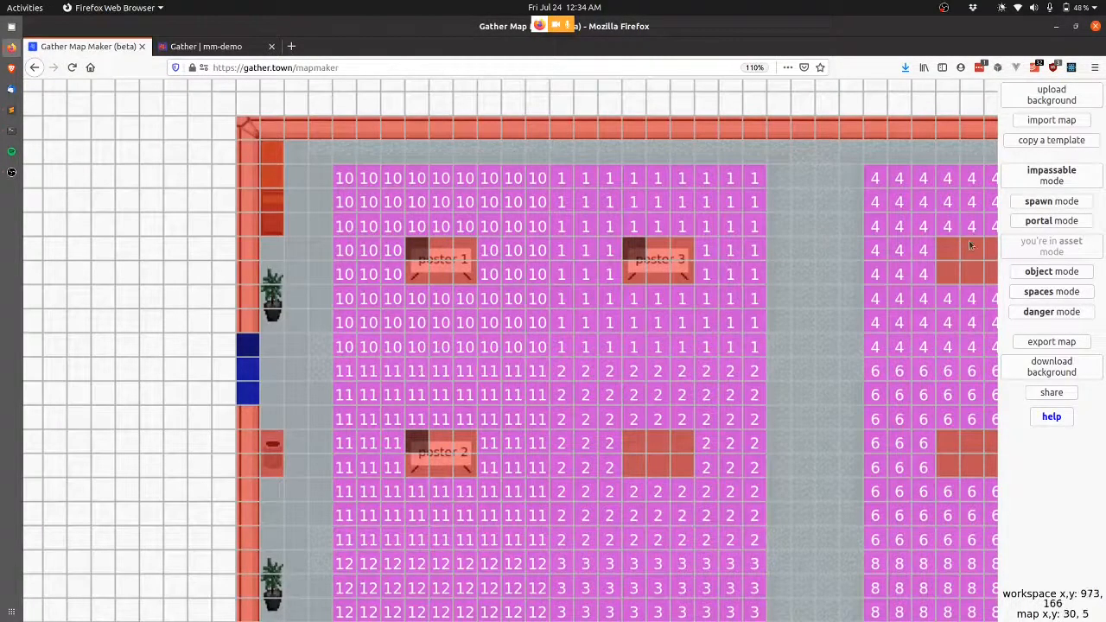
Copy the small-keynote template as demo-small-keynote and open the saved-maps list.
click(1059, 142)
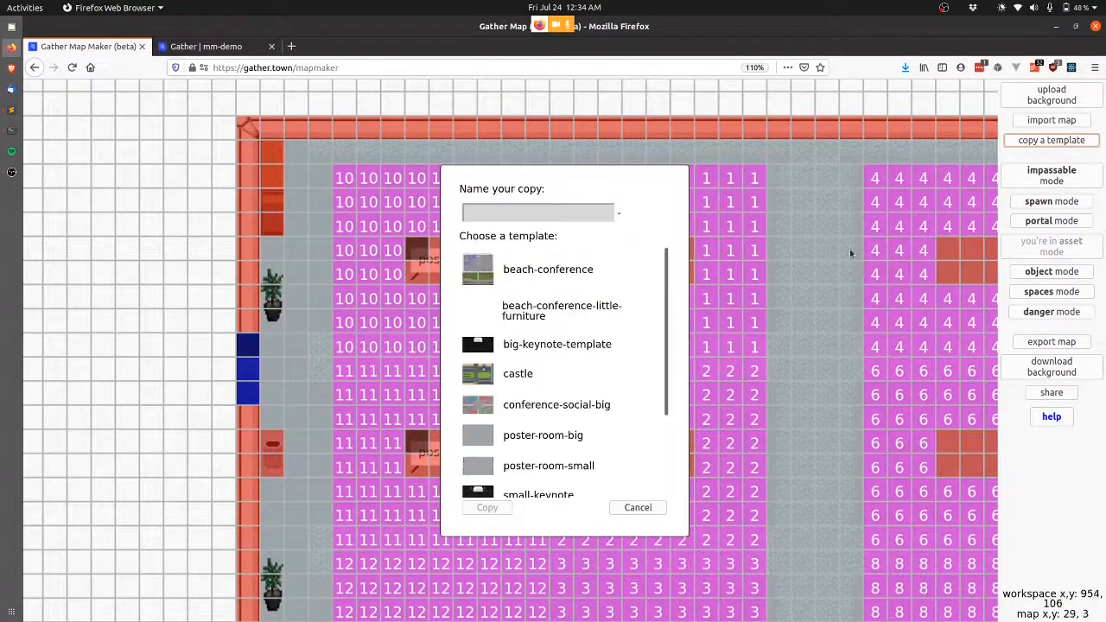
scroll(548, 432, down, 2)
scroll(548, 437, down, 2)
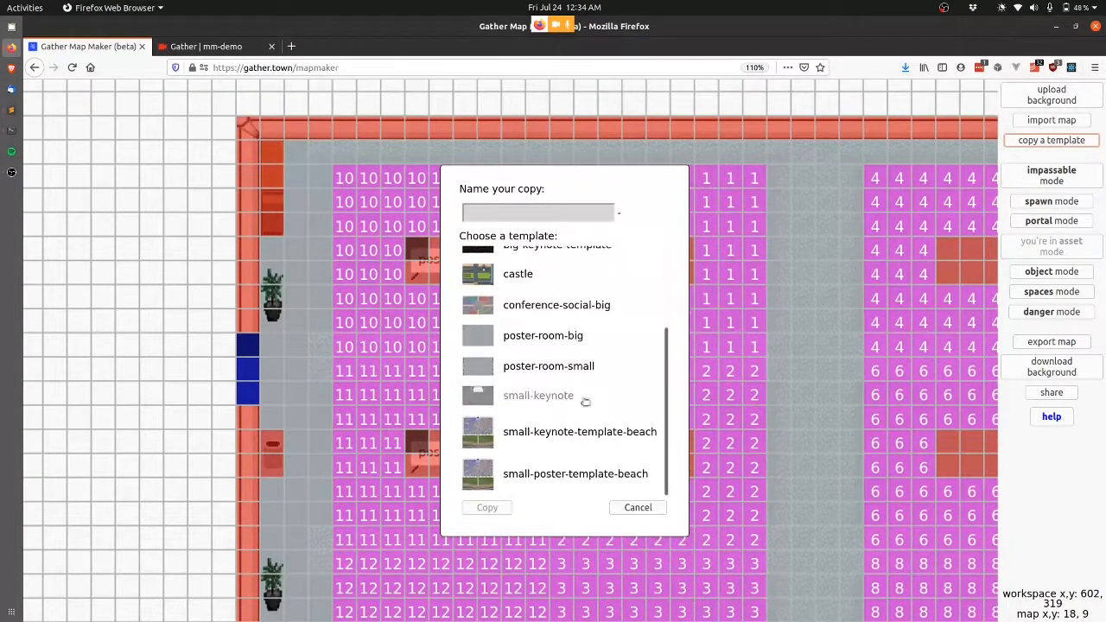
click(526, 396)
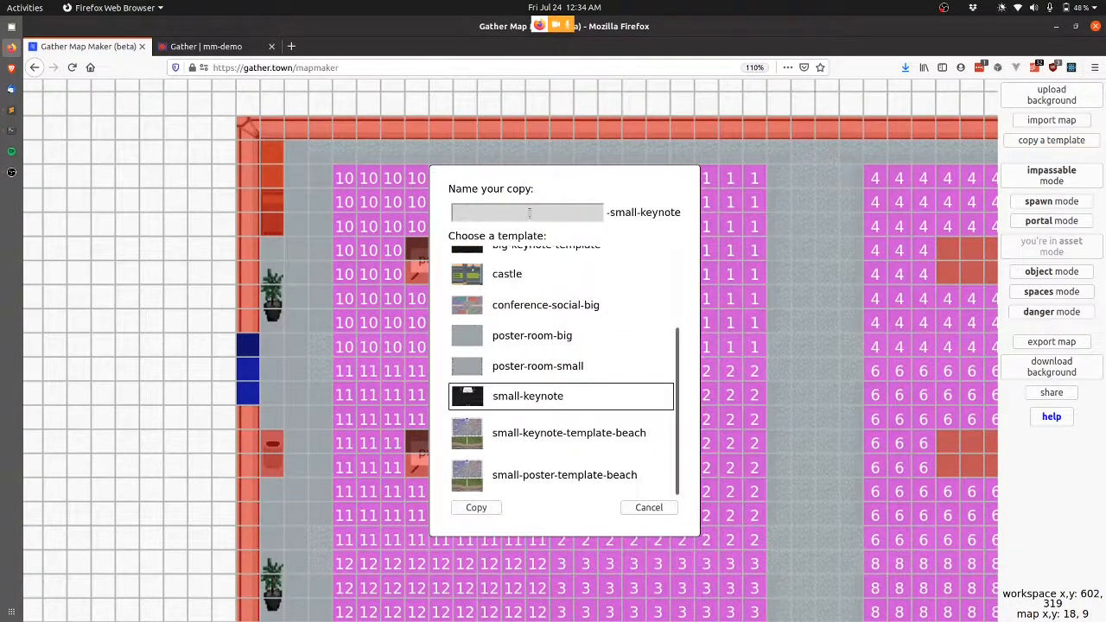
click(529, 213)
text(demo)
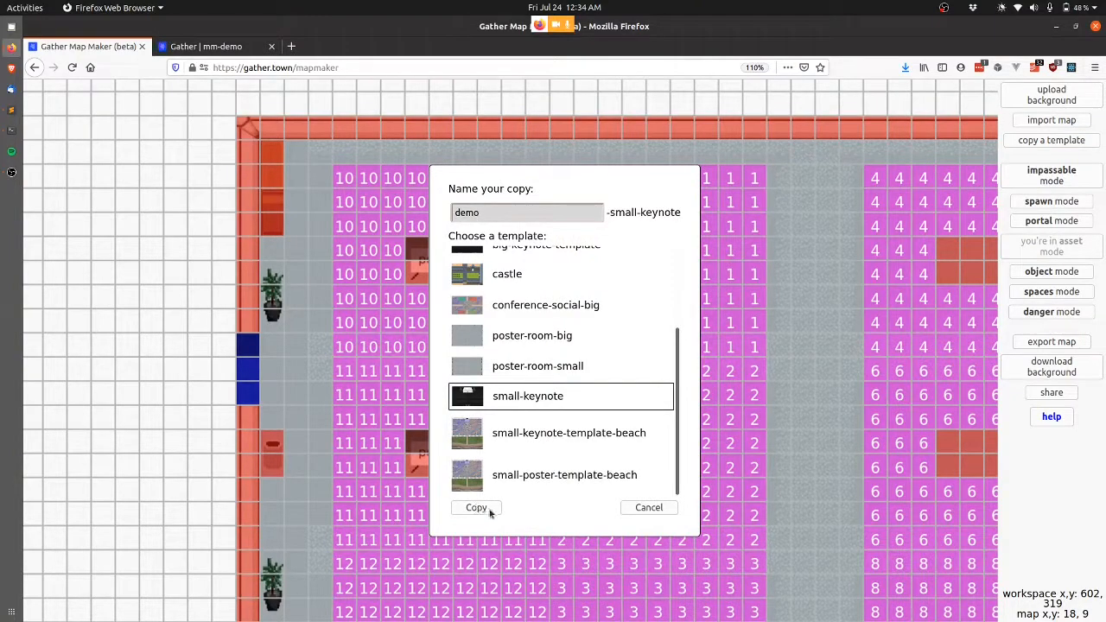
click(476, 508)
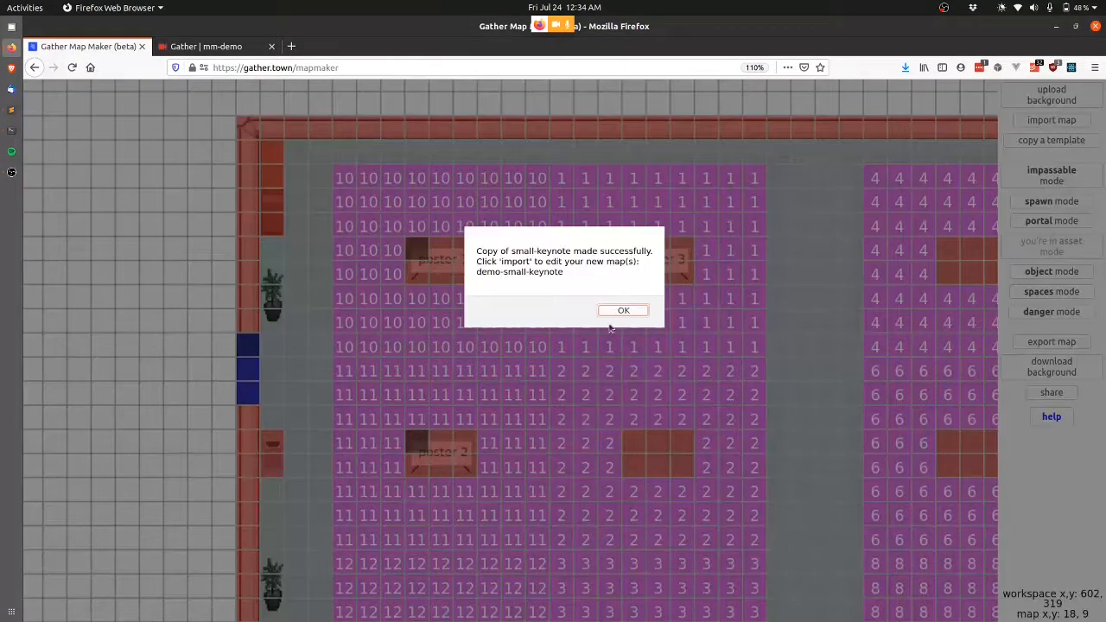
click(623, 311)
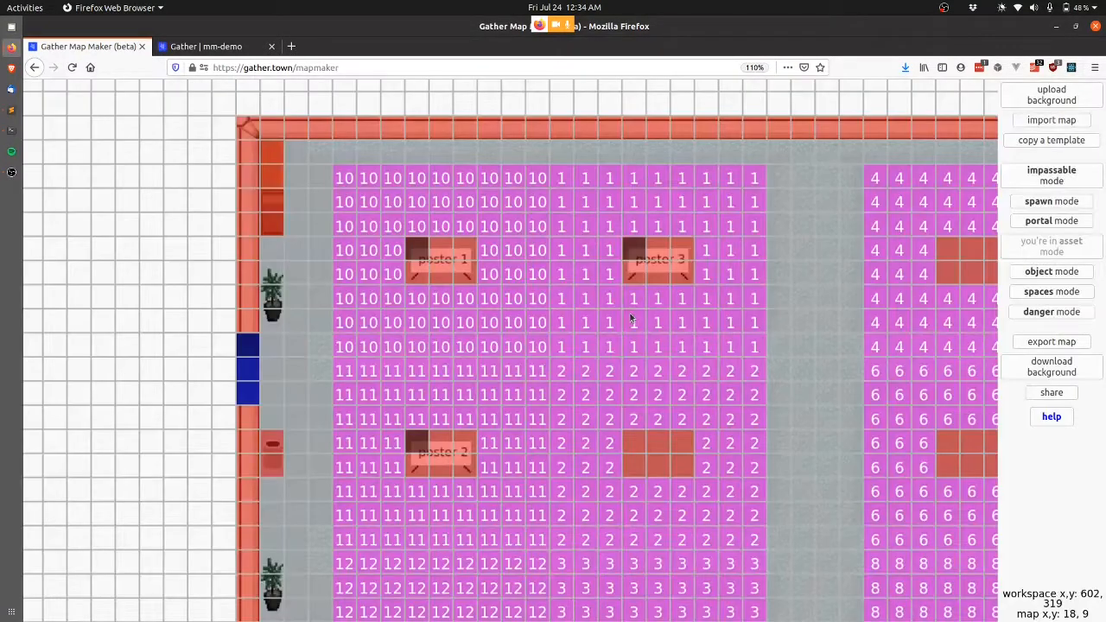
click(1053, 122)
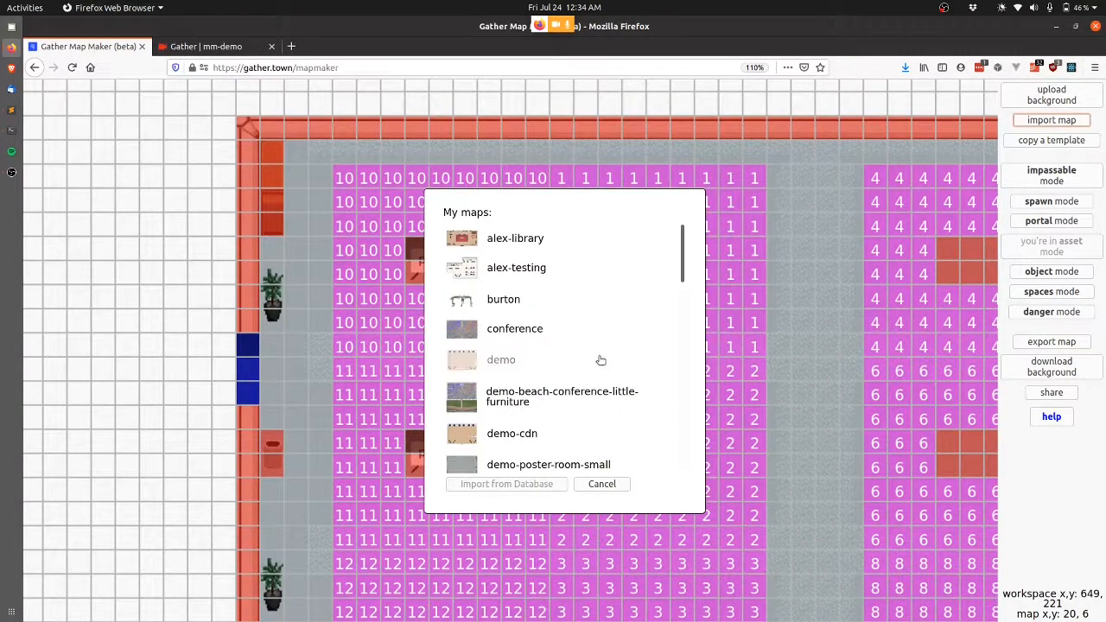
Import demo-beach-conference-little-furniture and erase three impassable tiles in its top wall.
click(534, 397)
click(538, 486)
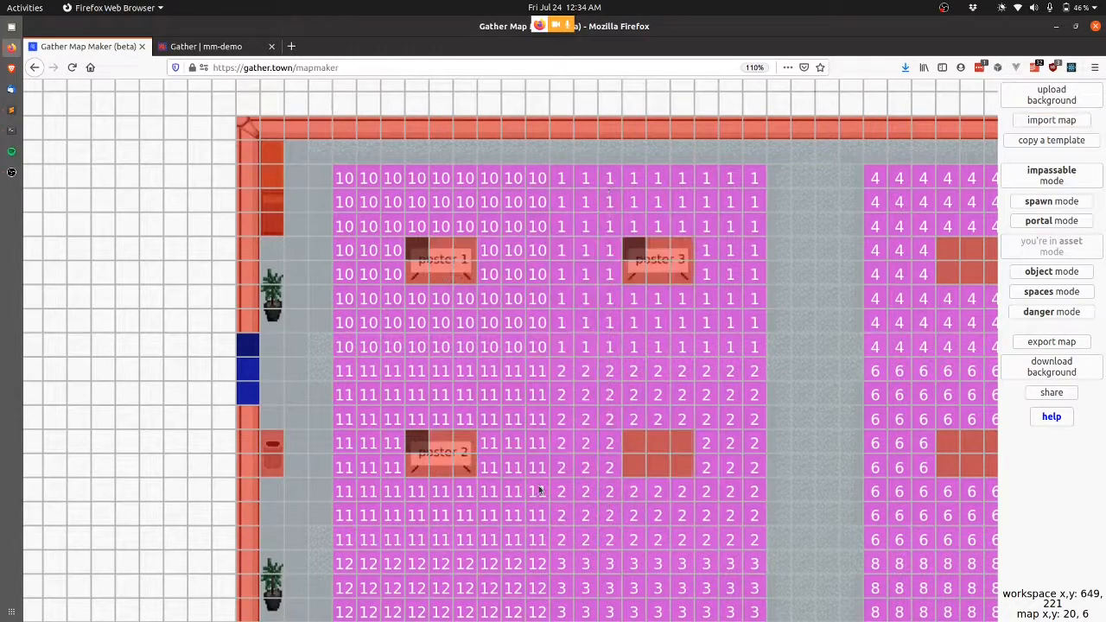
scroll(698, 369, right, 10)
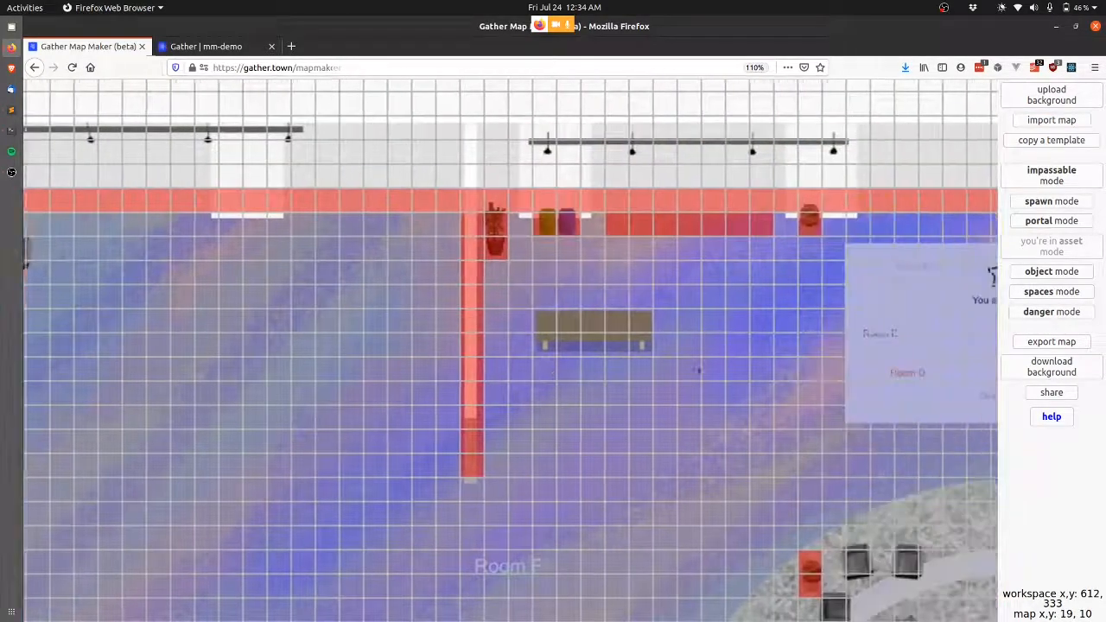
scroll(698, 370, right, 8)
scroll(525, 228, up, 3)
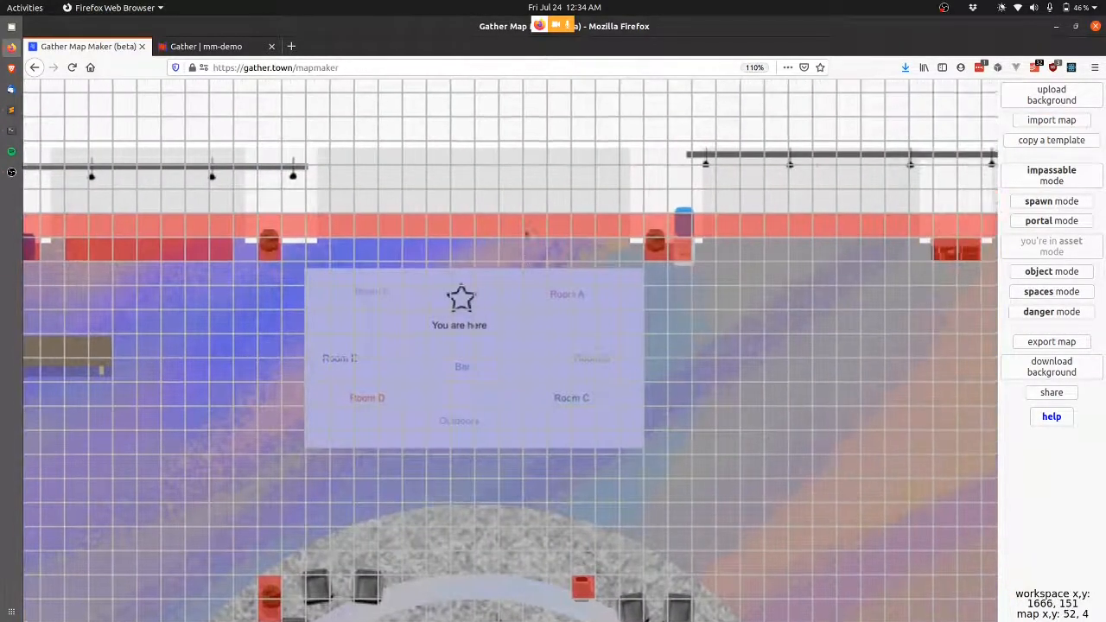
click(1064, 182)
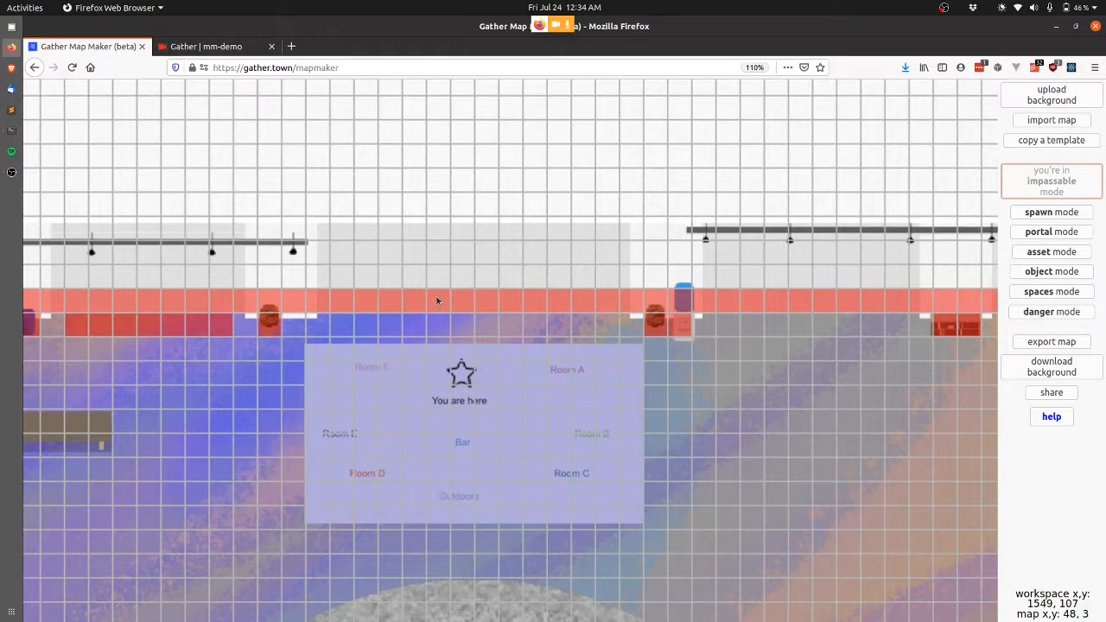
drag(437, 300, 476, 305)
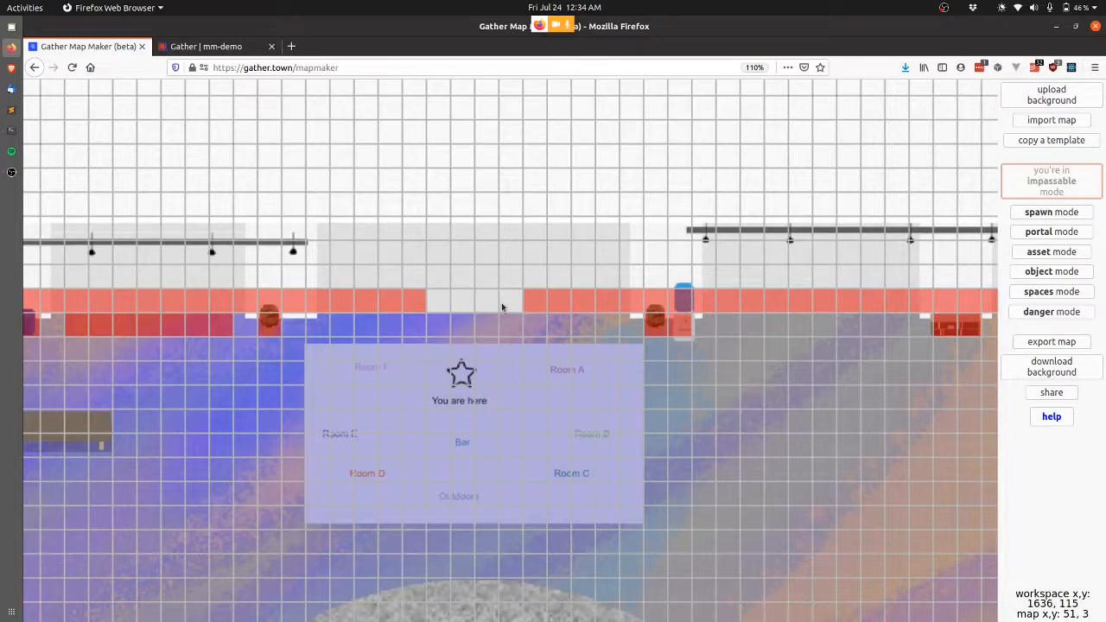
Place the black door 4x2 asset at tile 48, 2 in the top wall.
click(1050, 253)
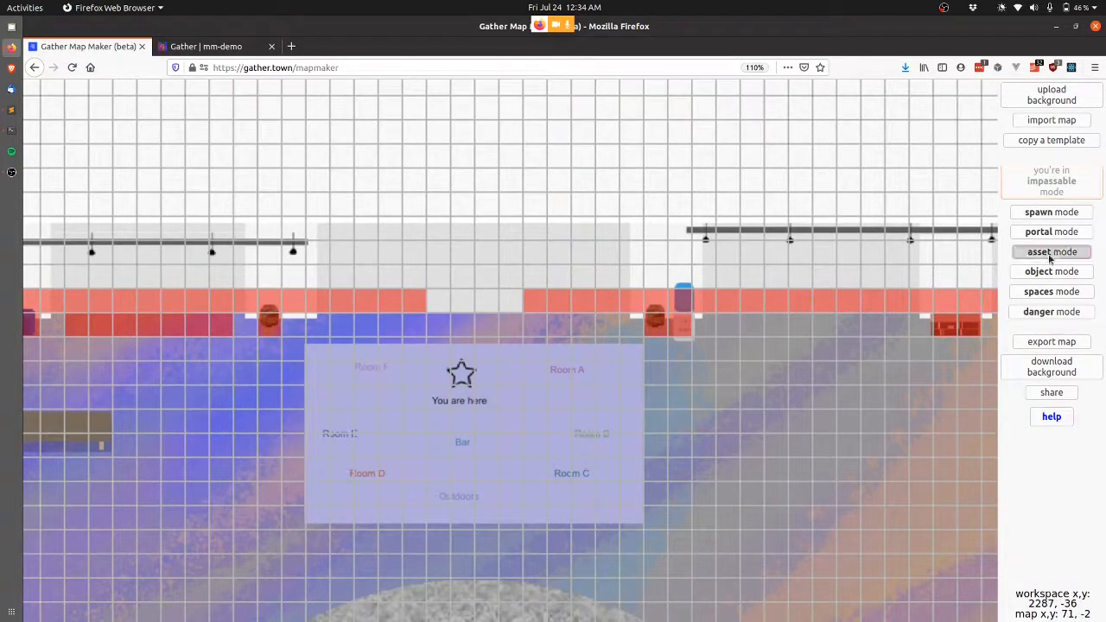
click(445, 272)
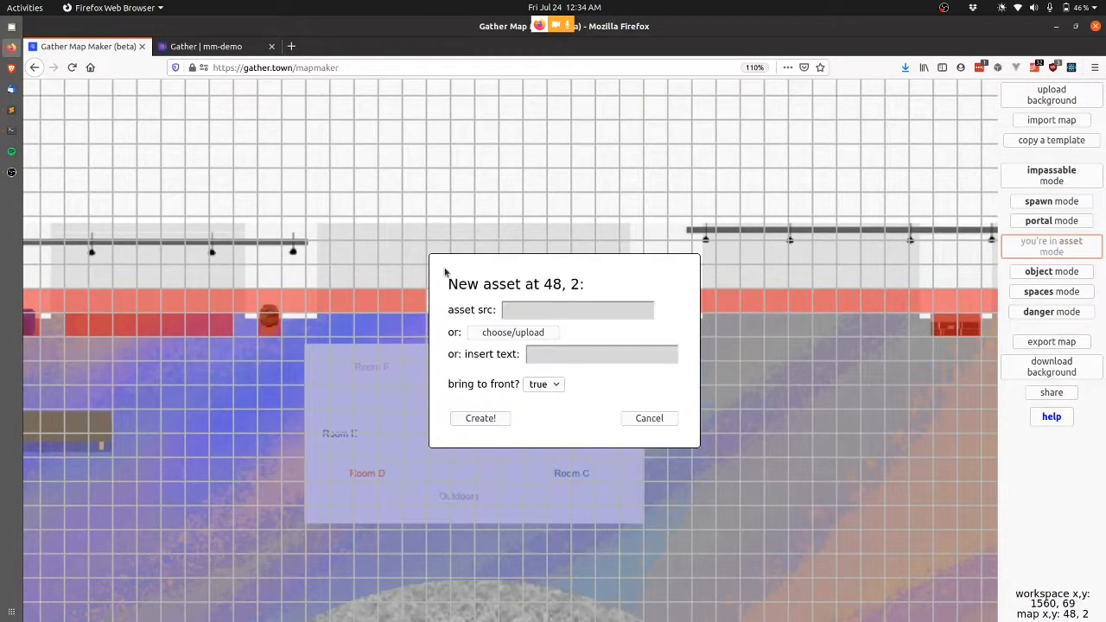
click(529, 331)
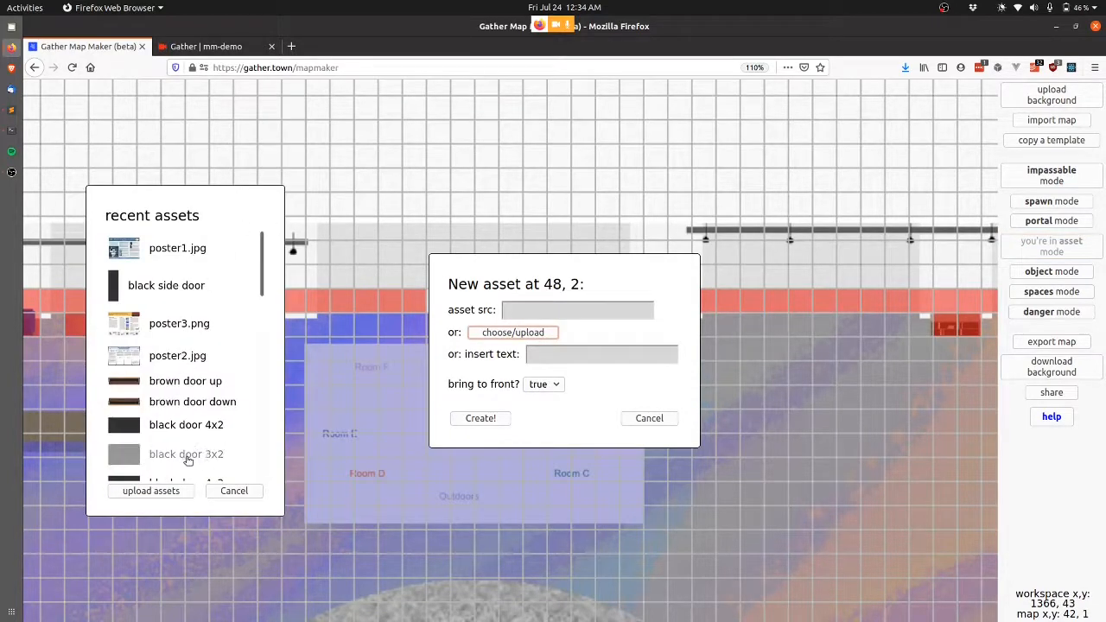
click(187, 422)
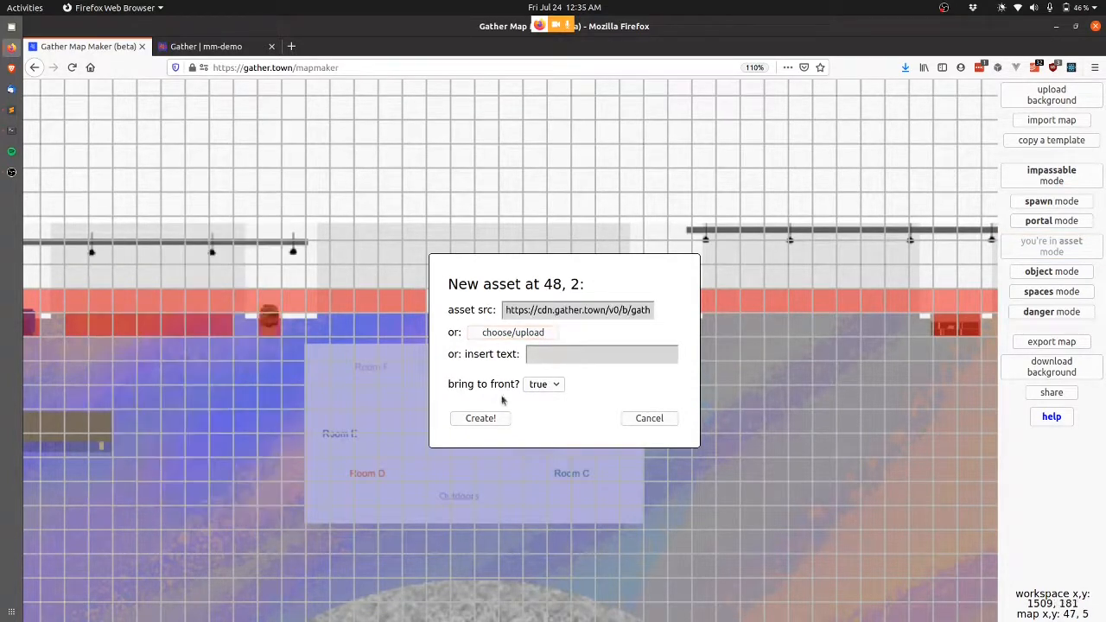
click(483, 418)
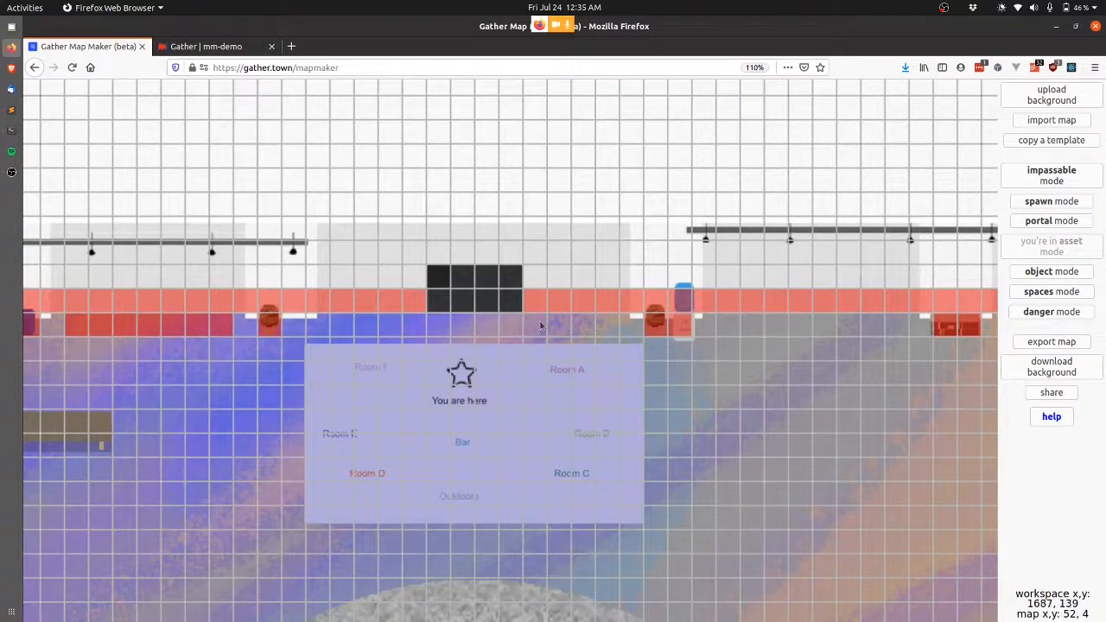
scroll(541, 325, left, 2)
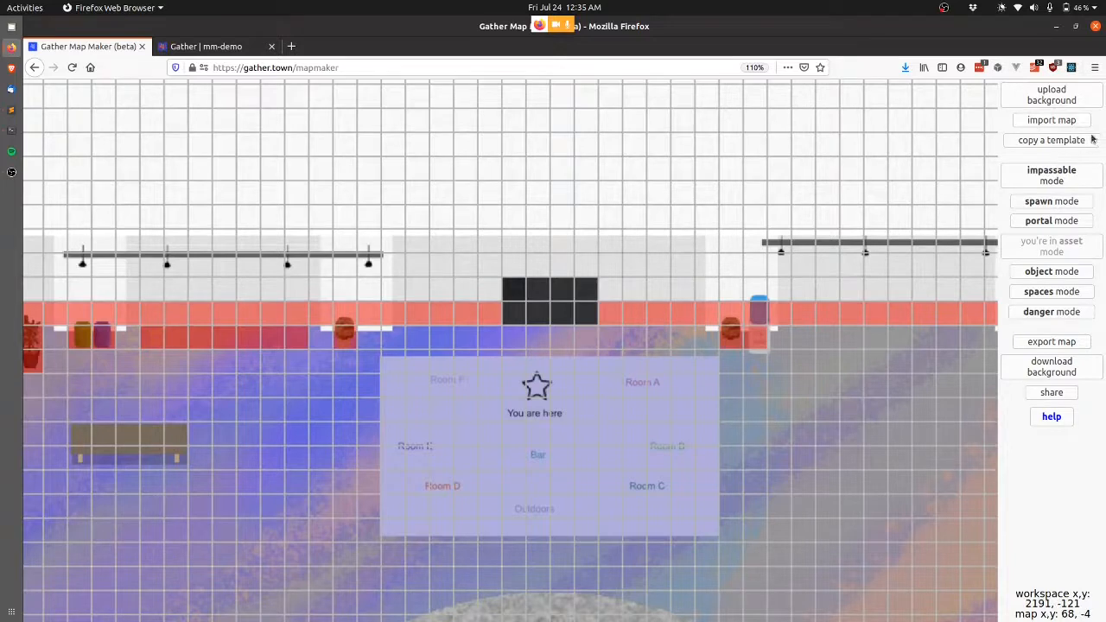
Import the demo-small-keynote map for editing.
click(1054, 122)
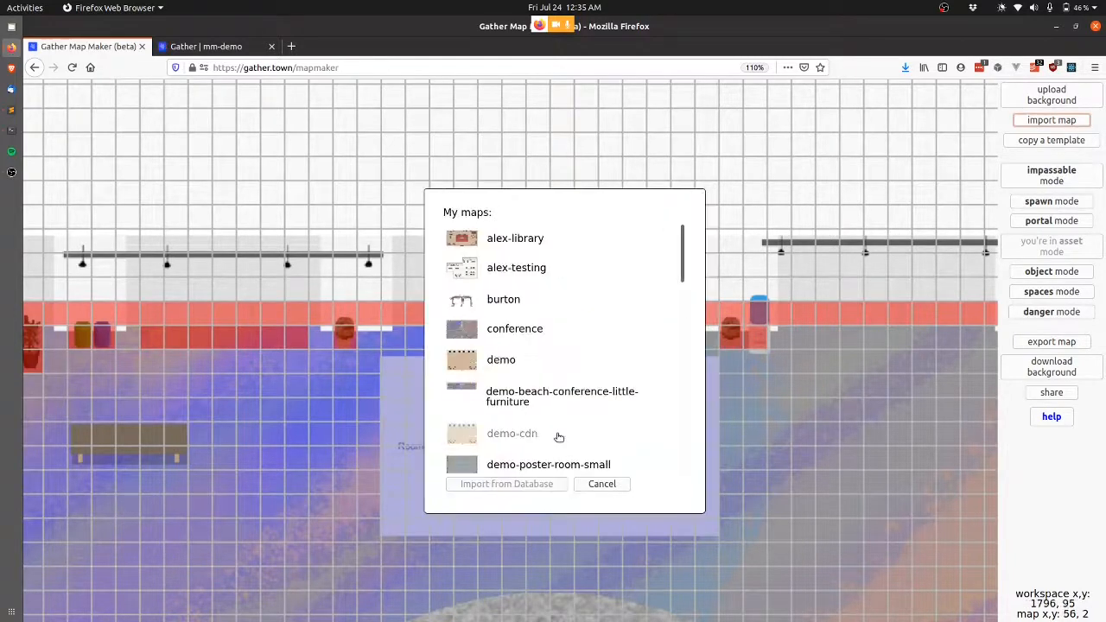
scroll(558, 434, down, 2)
click(488, 418)
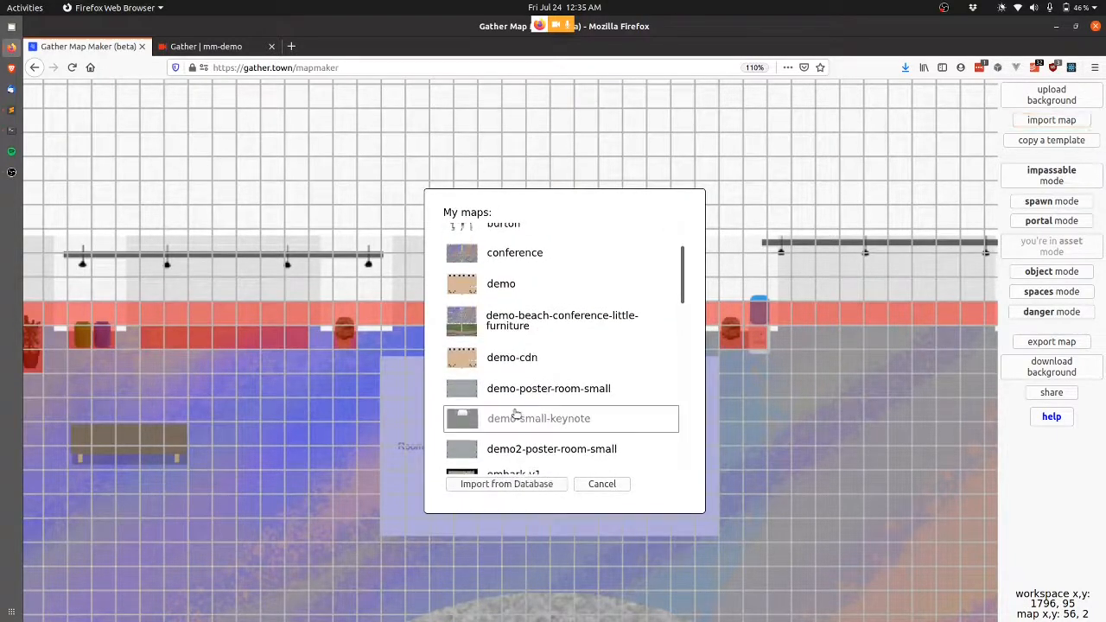
click(506, 484)
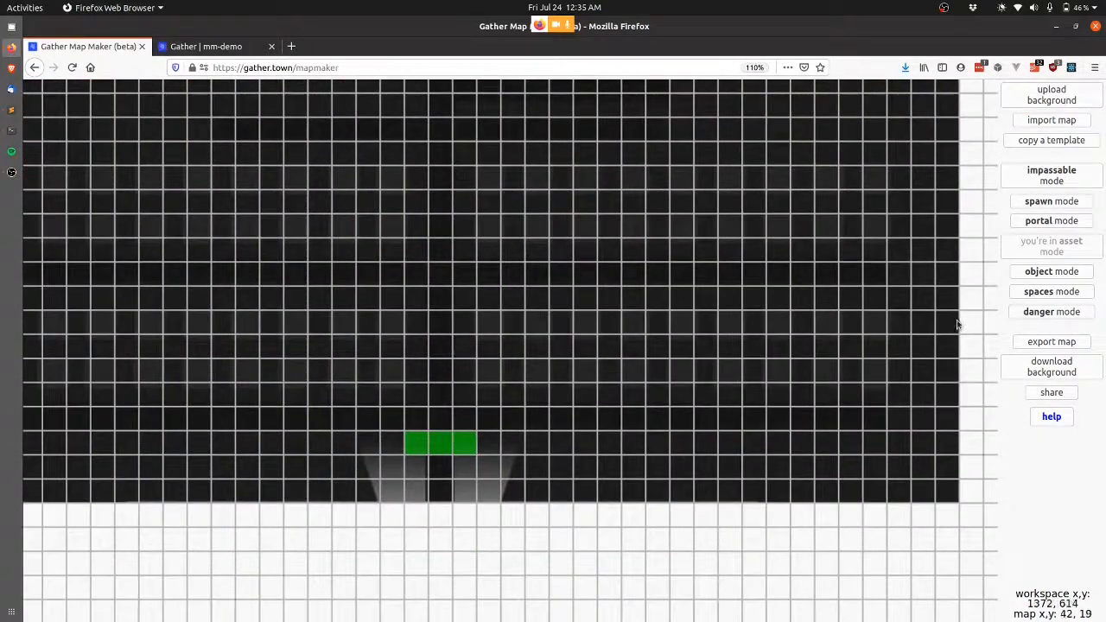
Add portals at tiles 19, 26 and 20, 26 to the beach conference map at x 48 and 49, y 4.
click(1051, 221)
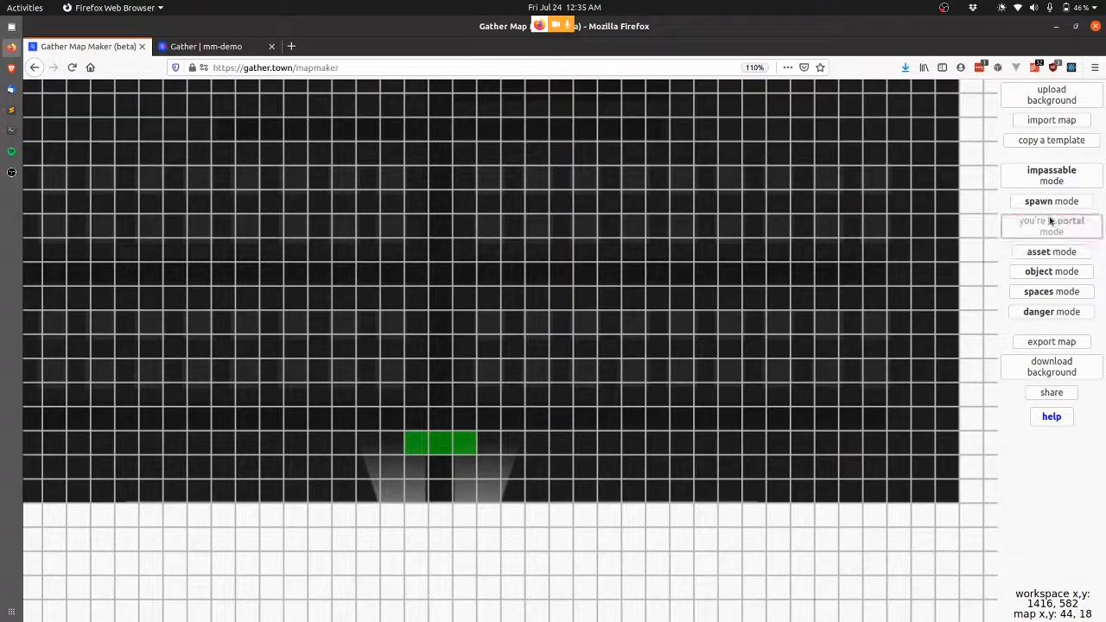
click(395, 497)
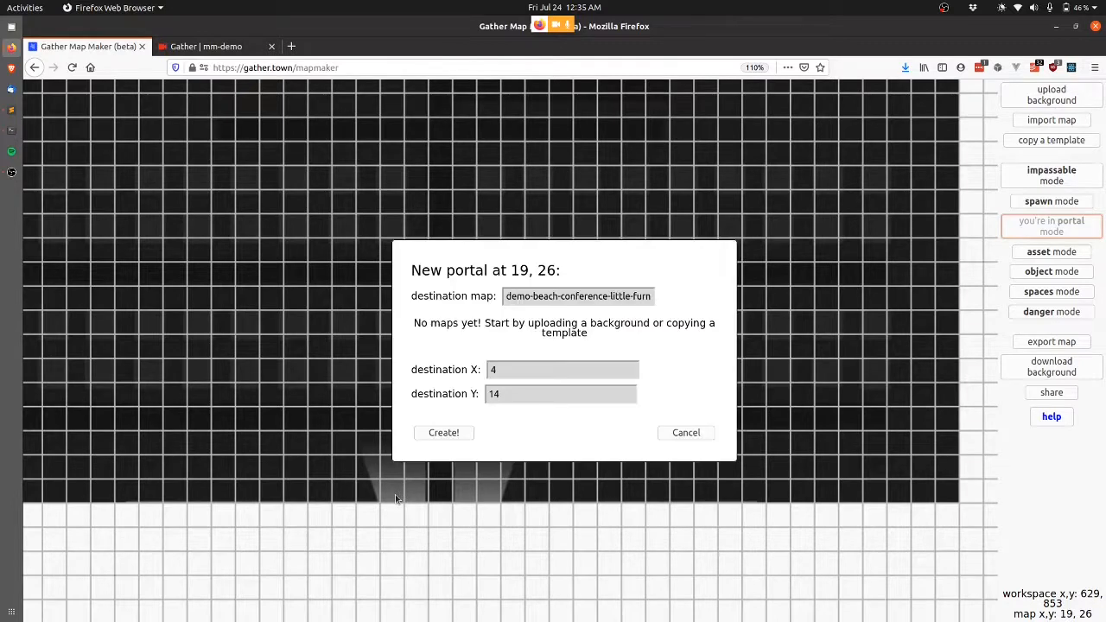
click(552, 475)
text(8)
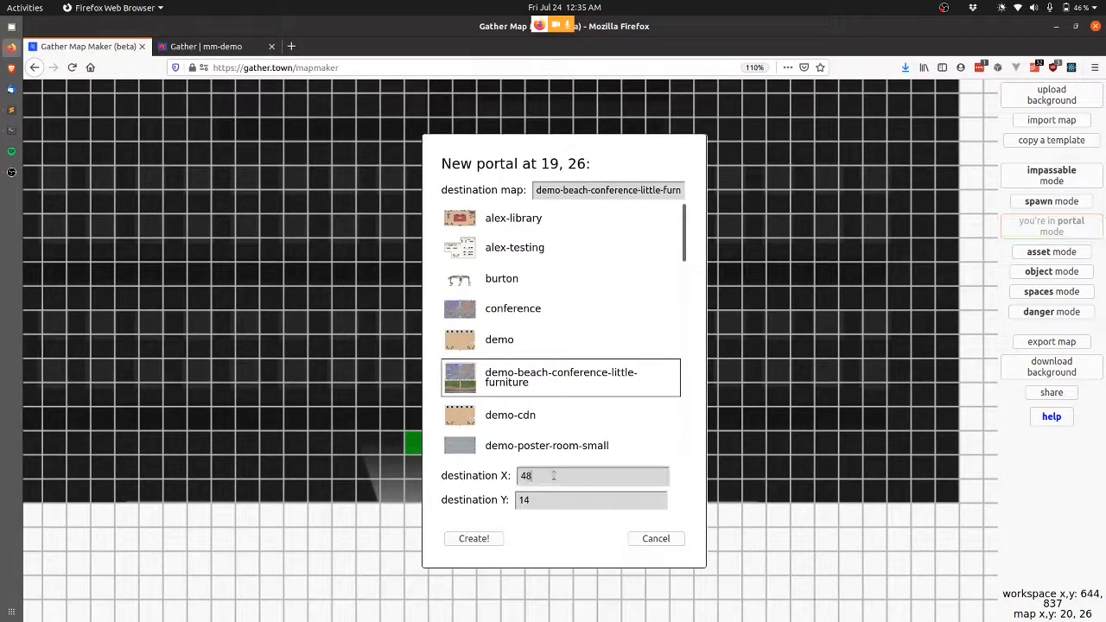
key(Tab)
text(4)
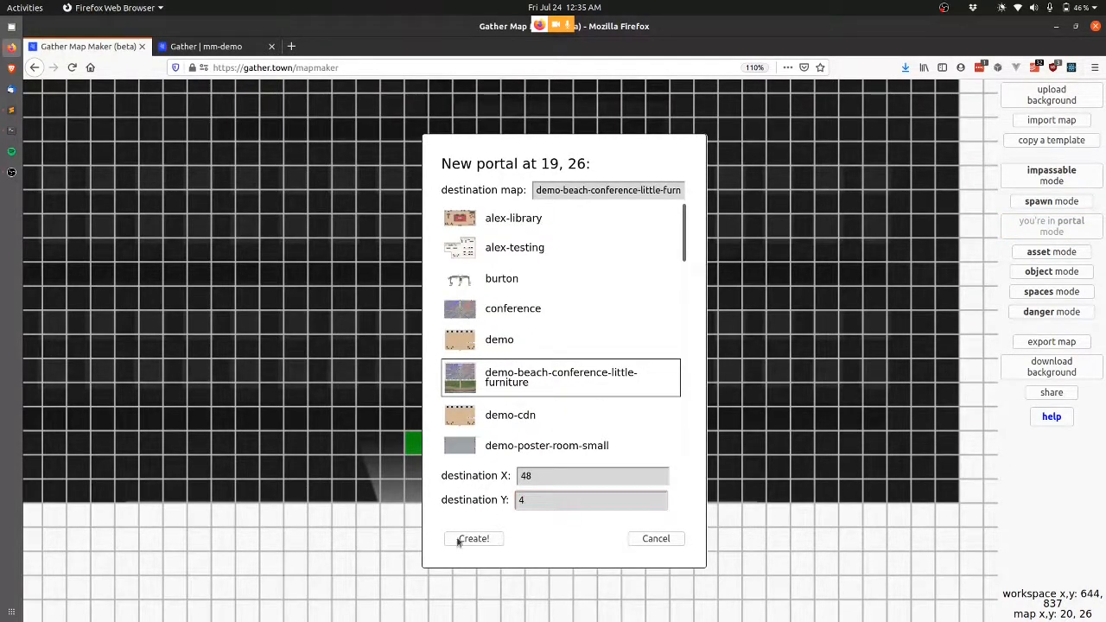
click(475, 539)
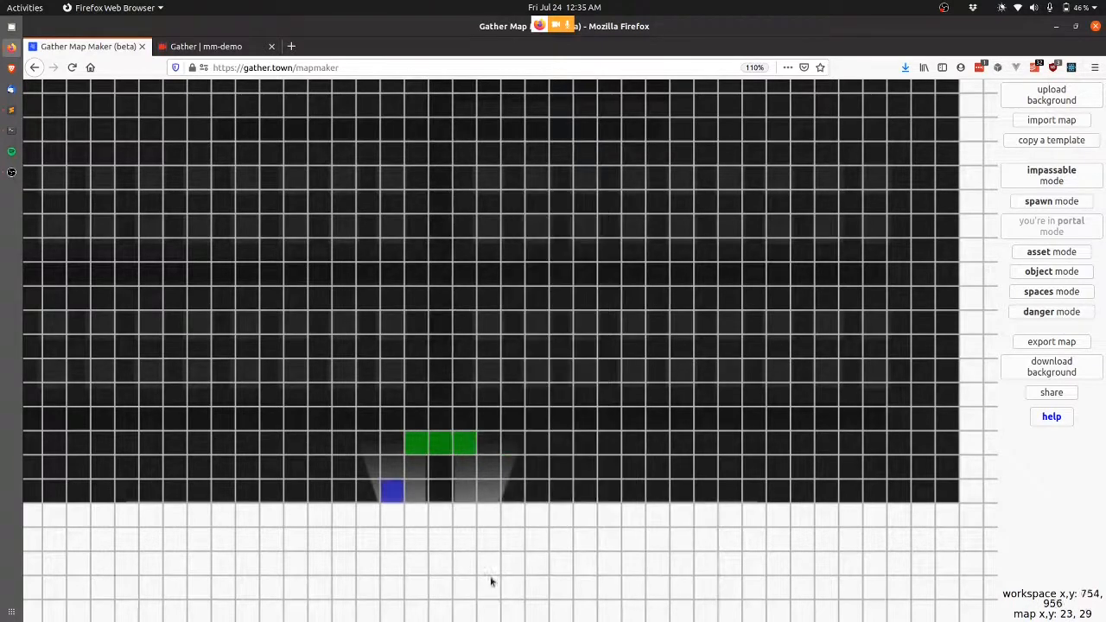
click(413, 485)
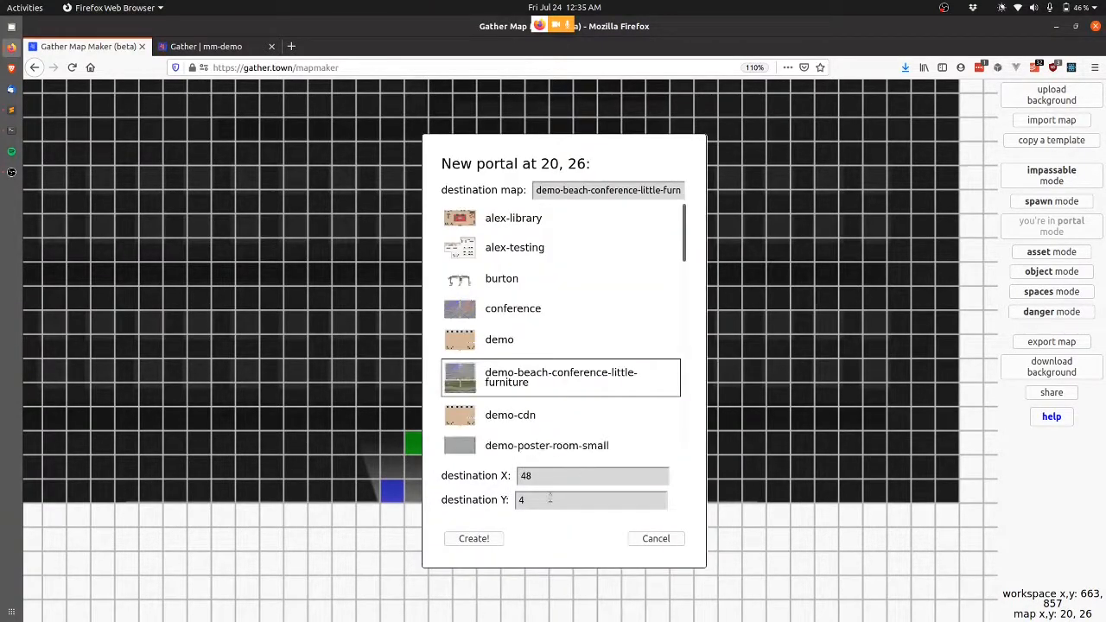
click(549, 499)
key(shift+Tab)
key(End)
key(BackSpace)
text(9)
click(477, 541)
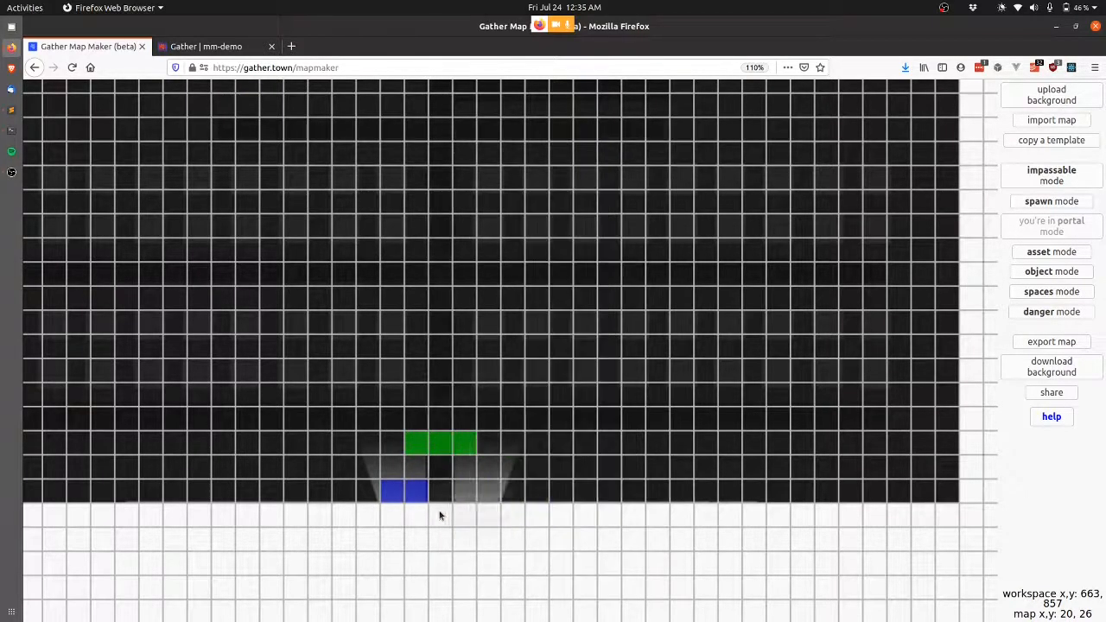
Add portals at tiles 21, 22 and 23 on row 26, starting at destination x 50.
click(439, 496)
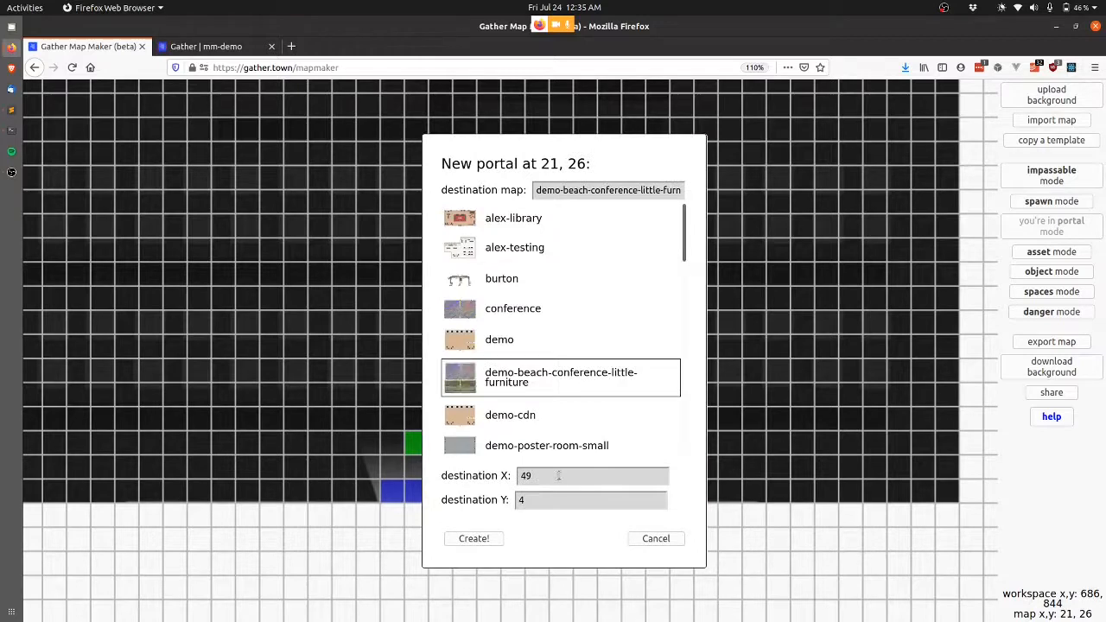
click(557, 474)
key(BackSpace)
key(BackSpace)
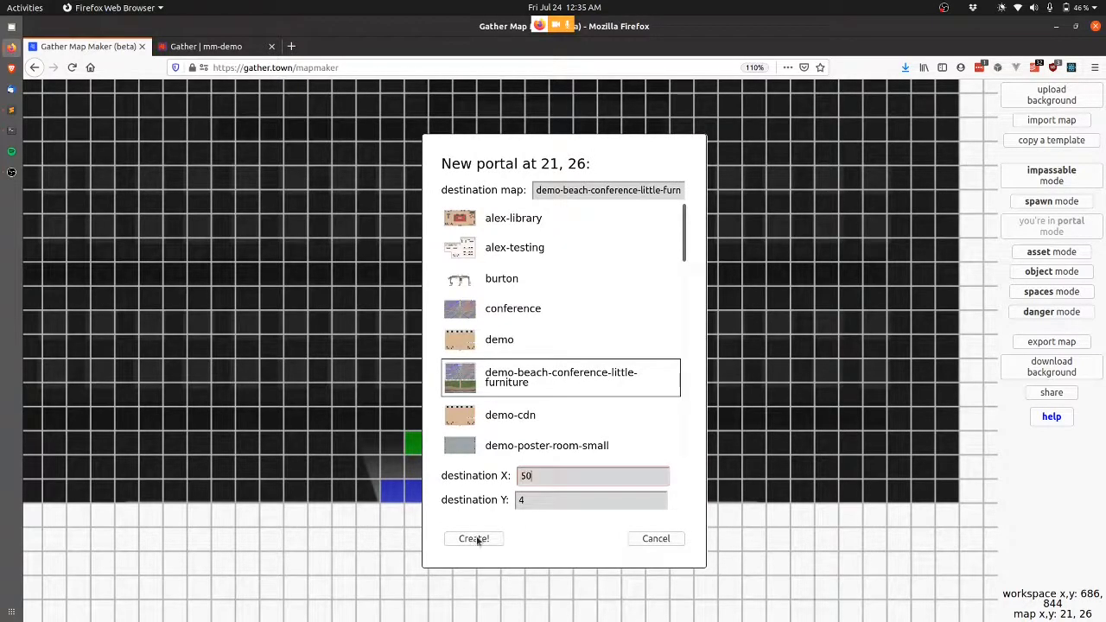
text(50)
click(474, 538)
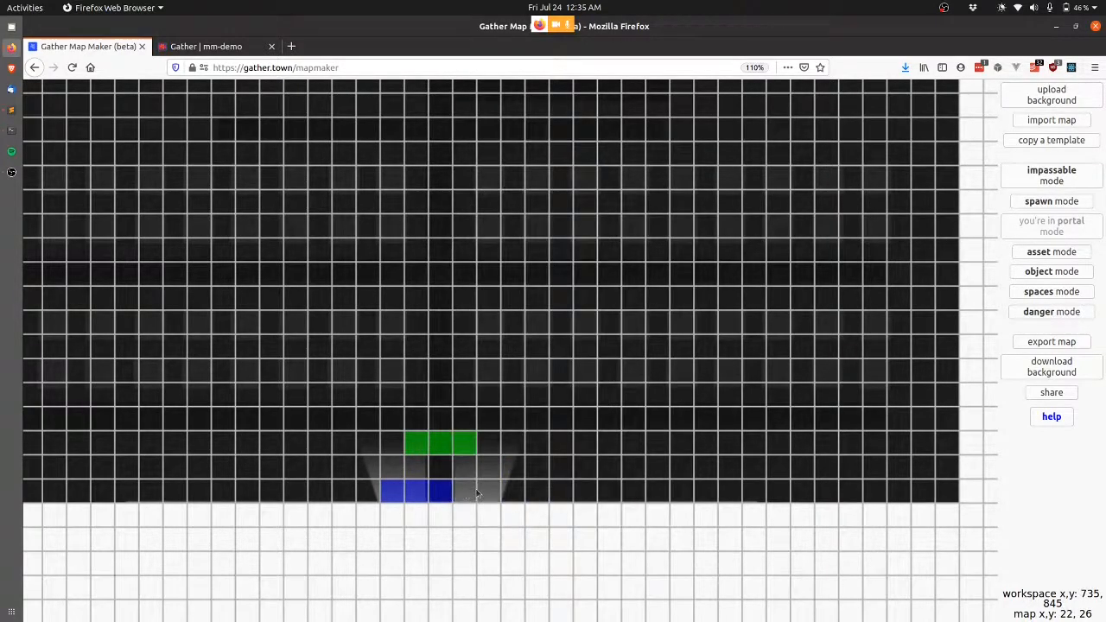
click(477, 494)
click(563, 474)
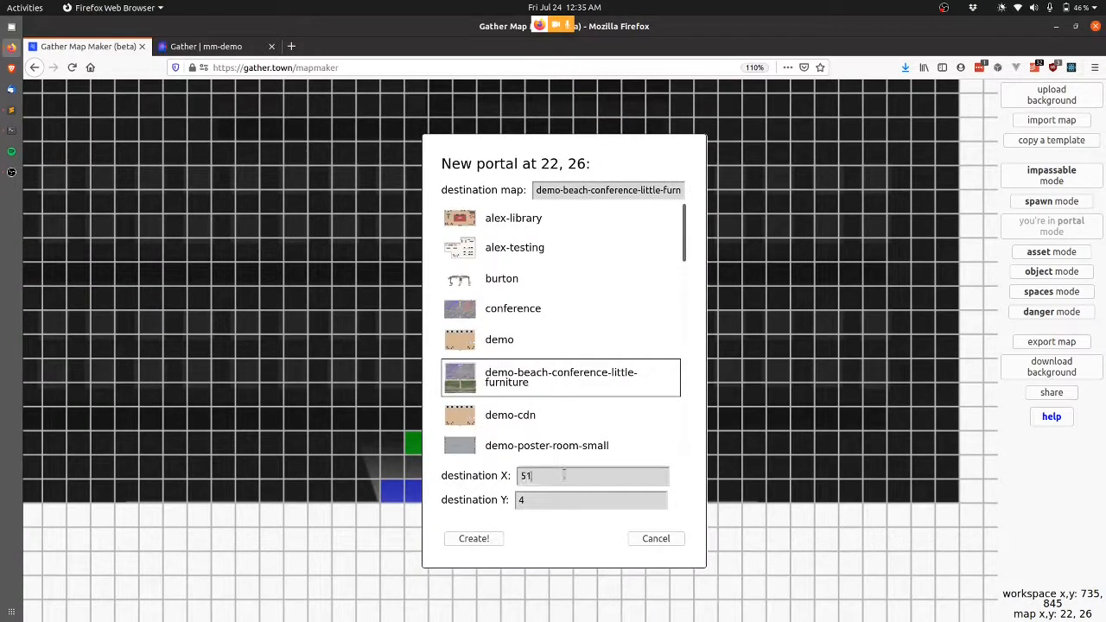
click(481, 538)
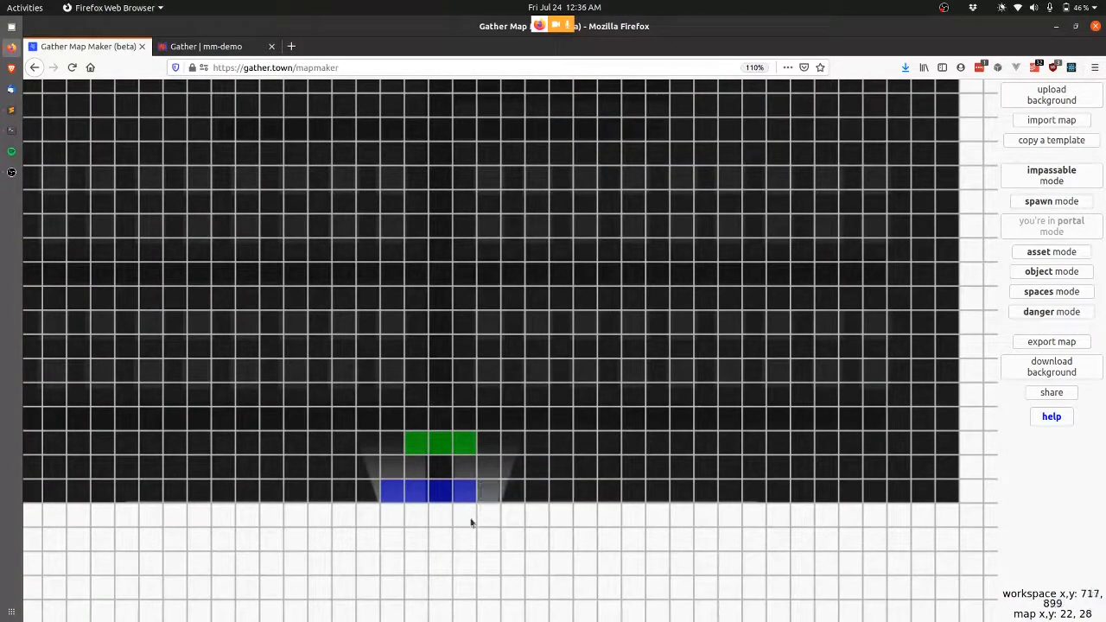
click(487, 492)
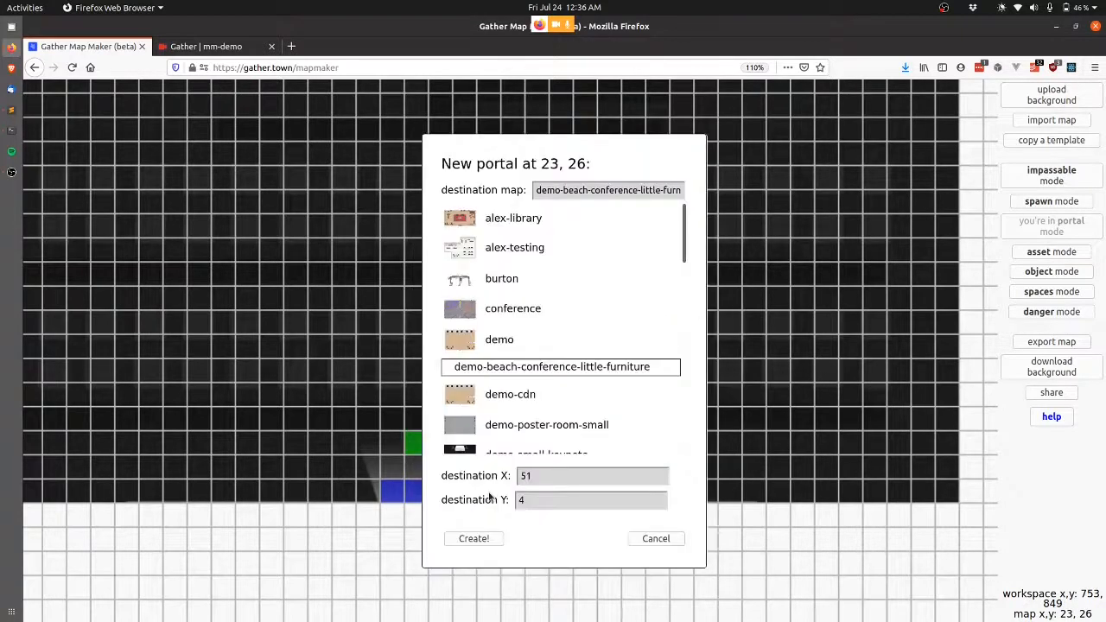
click(476, 539)
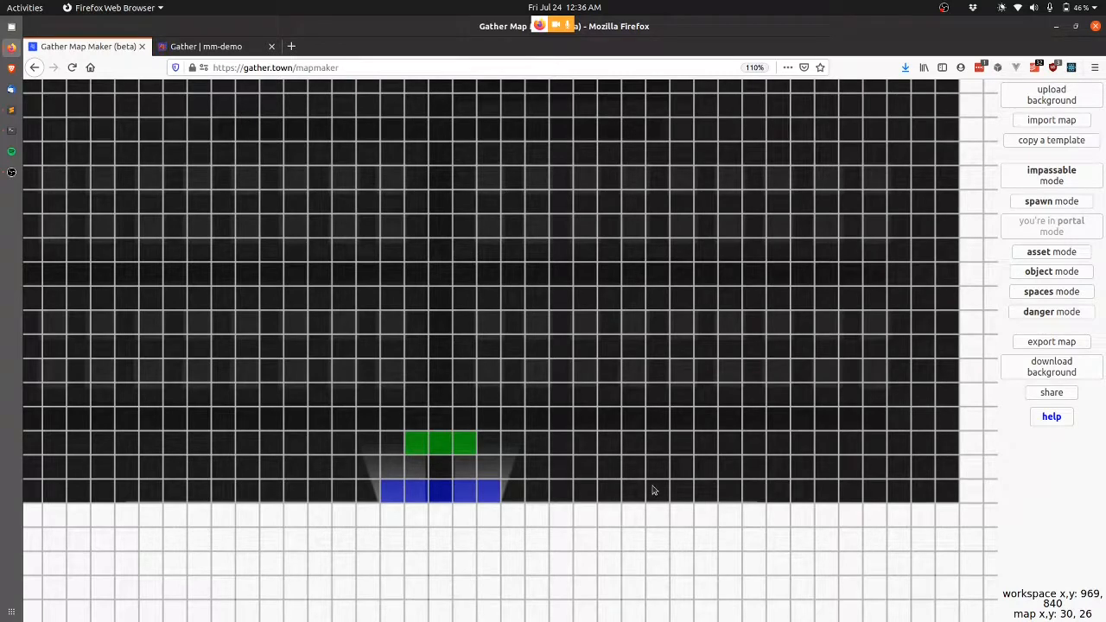
In impassable mode, paint red wall tiles along the keynote room's bottom row right of the portals.
scroll(452, 294, up, 5)
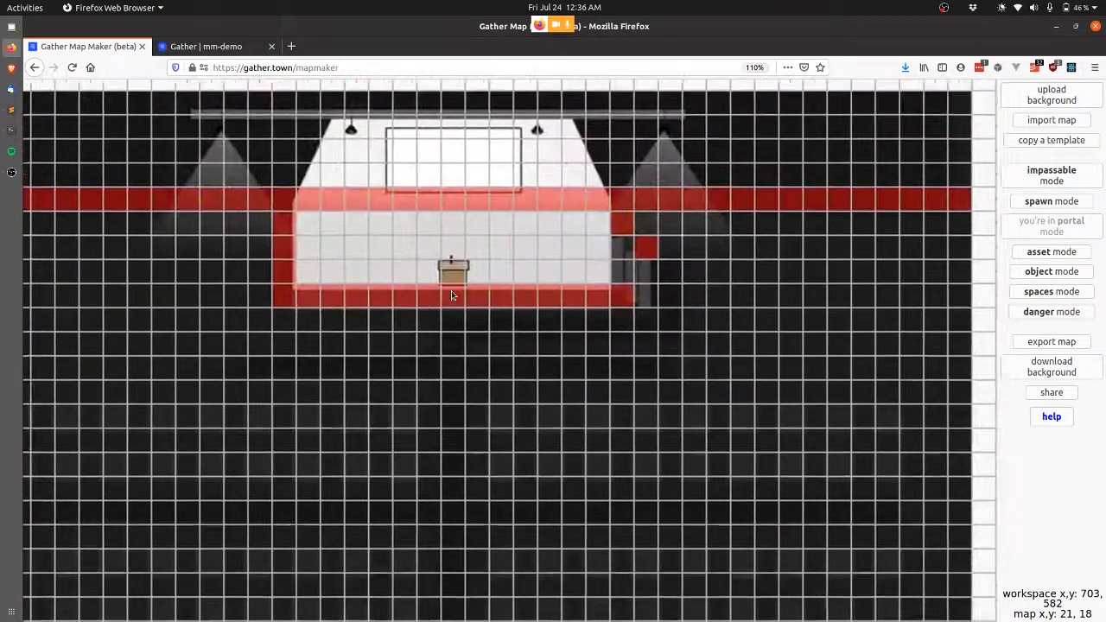
scroll(451, 294, down, 5)
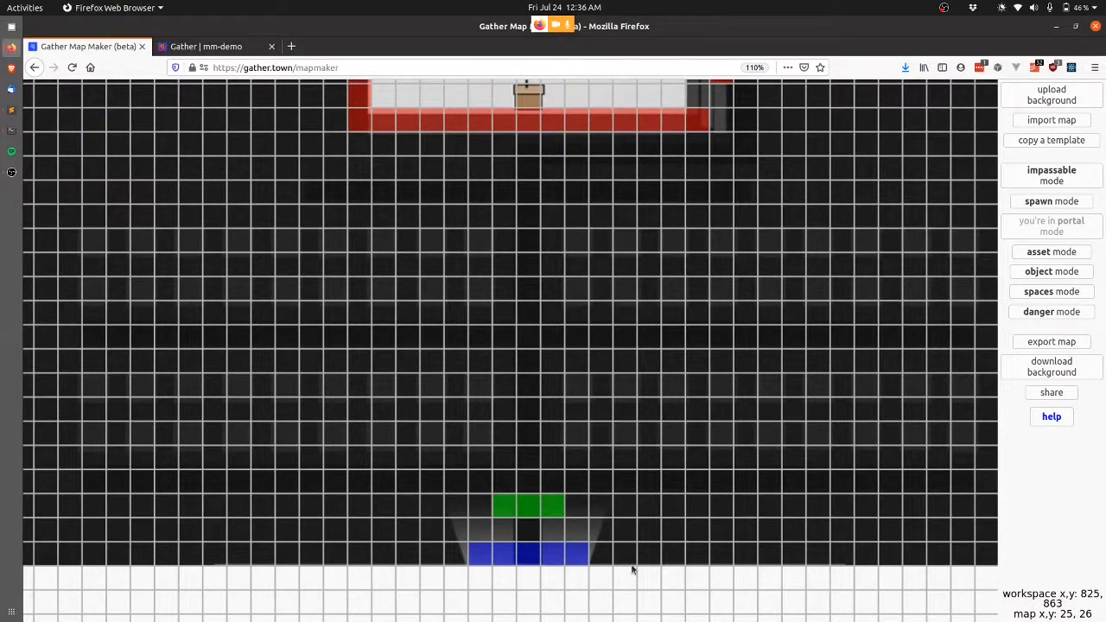
scroll(822, 481, right, 3)
scroll(821, 481, up, 3)
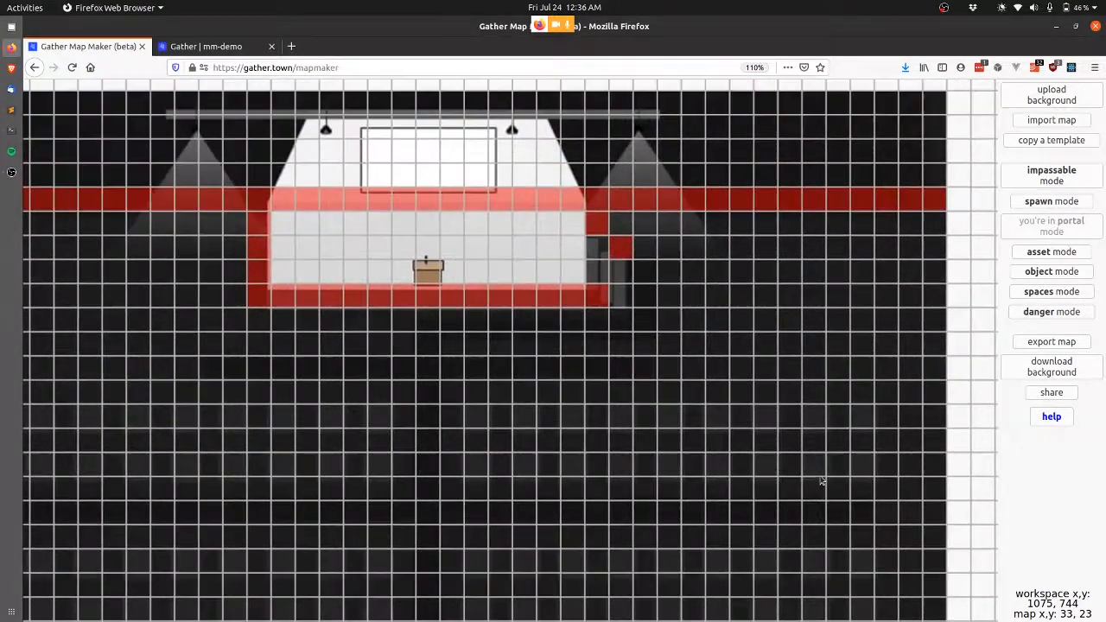
scroll(822, 481, down, 5)
scroll(821, 481, left, 3)
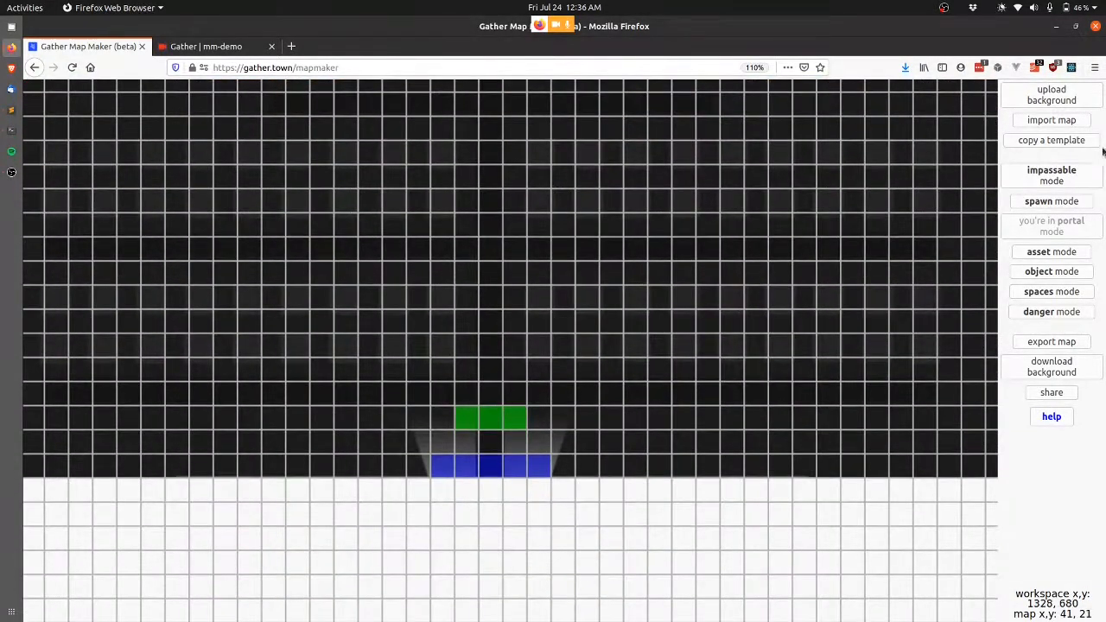
click(1042, 179)
mouse_move(564, 467)
mouse_down()
mouse_move(990, 465)
mouse_move(922, 482)
mouse_up()
Erase those impassable tiles so the bottom row stays walkable.
scroll(686, 375, right, 5)
scroll(685, 375, left, 6)
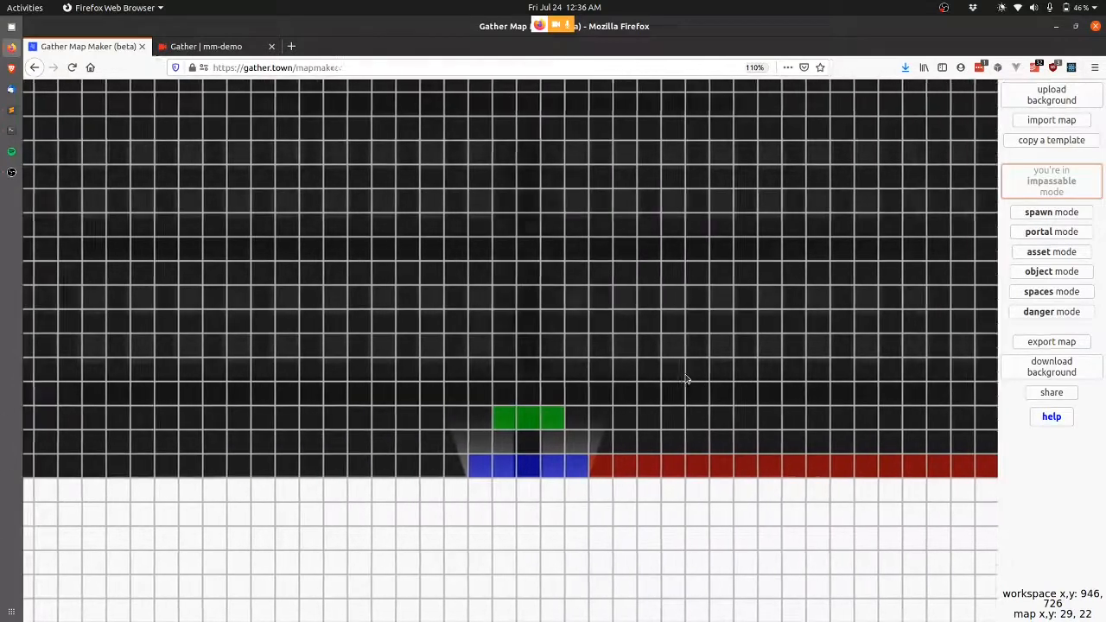
scroll(686, 375, up, 4)
scroll(686, 378, down, 4)
mouse_move(619, 479)
mouse_down()
mouse_move(748, 495)
mouse_move(990, 473)
mouse_up()
scroll(989, 472, right, 5)
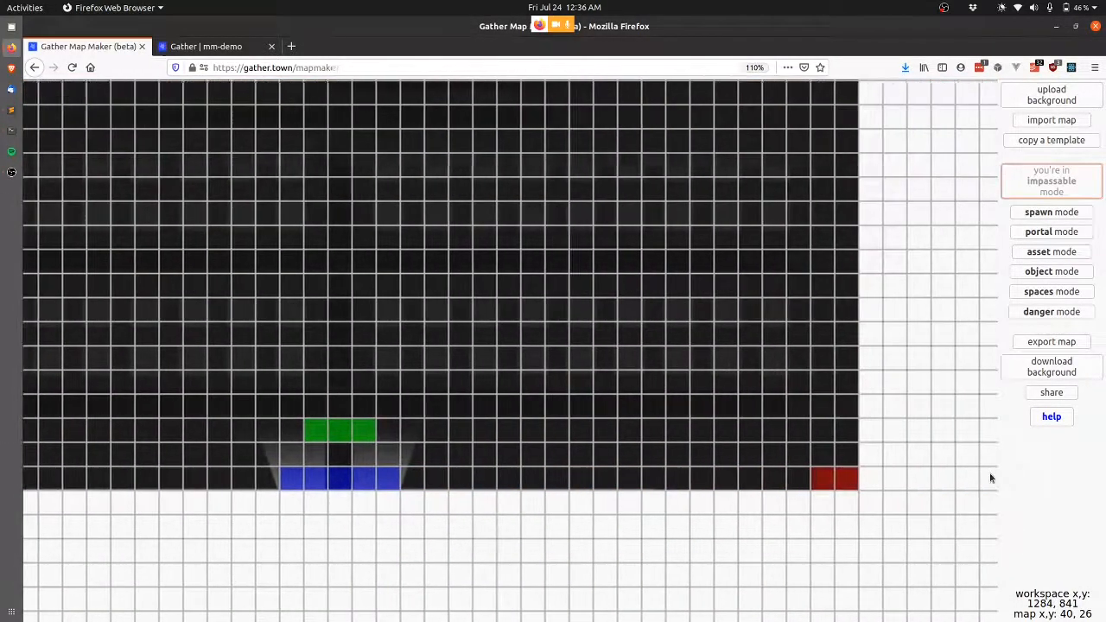
drag(800, 480, 837, 477)
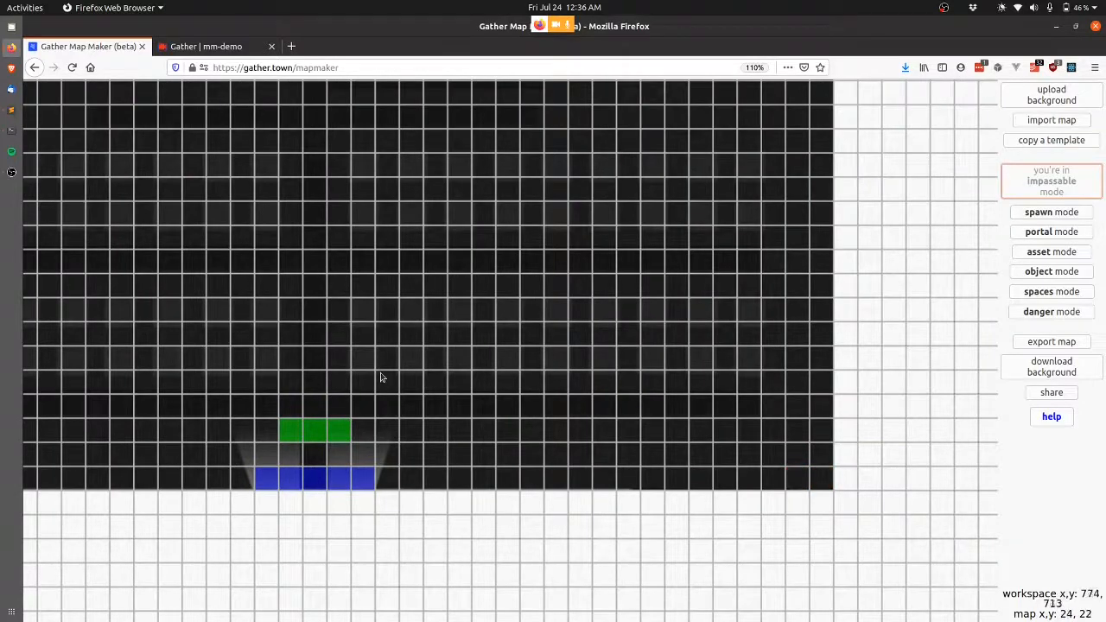
scroll(380, 376, left, 4)
scroll(380, 377, left, 2)
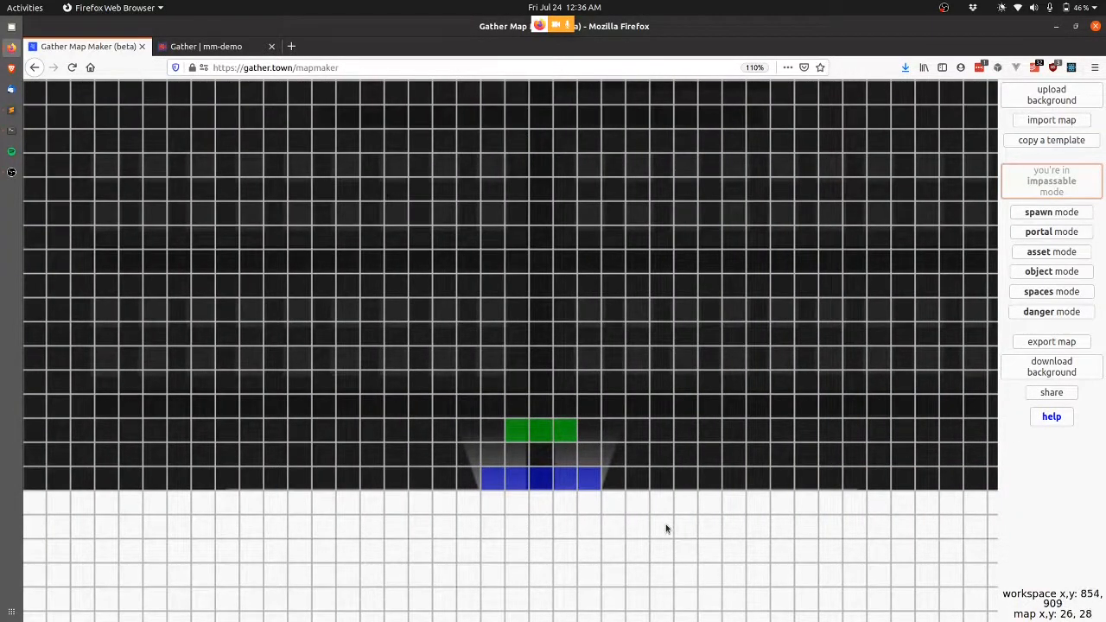
click(1052, 342)
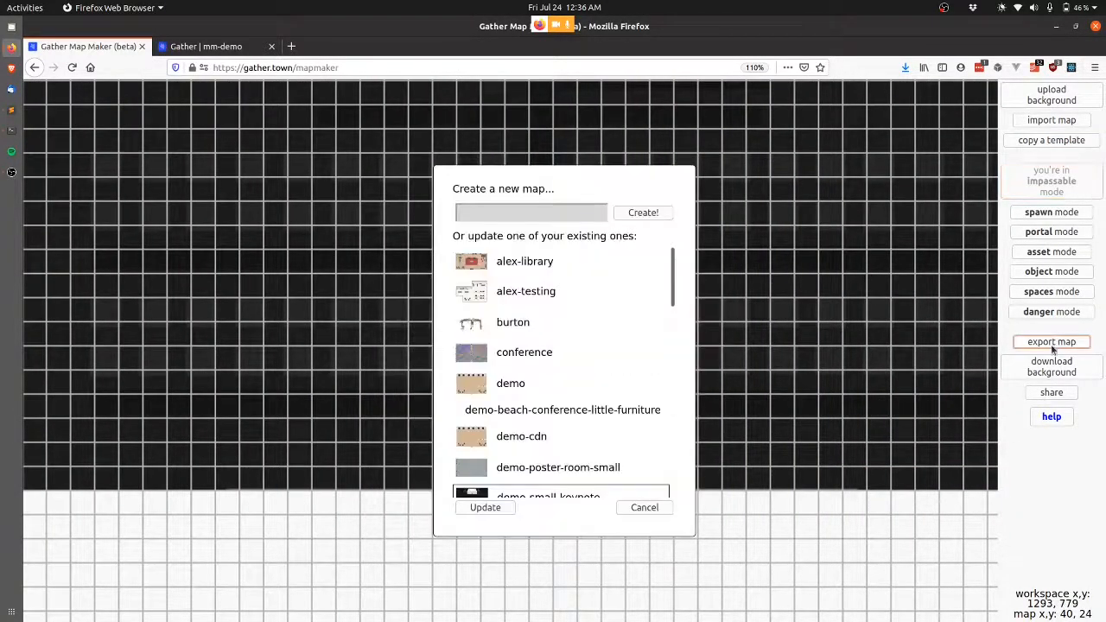
scroll(553, 414, down, 3)
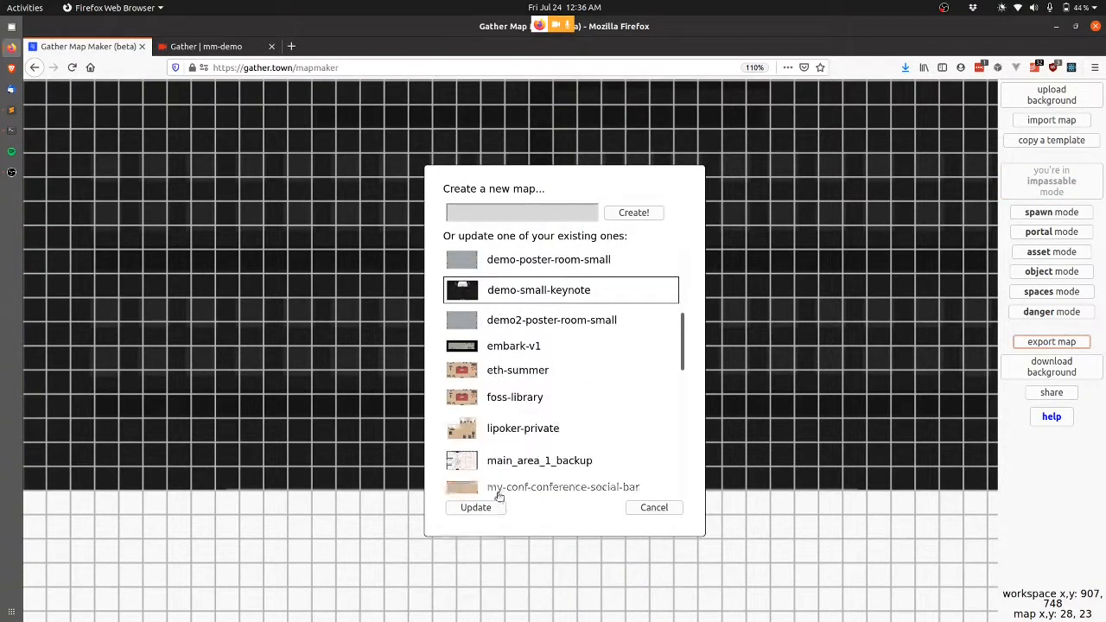
click(660, 513)
scroll(538, 213, up, 5)
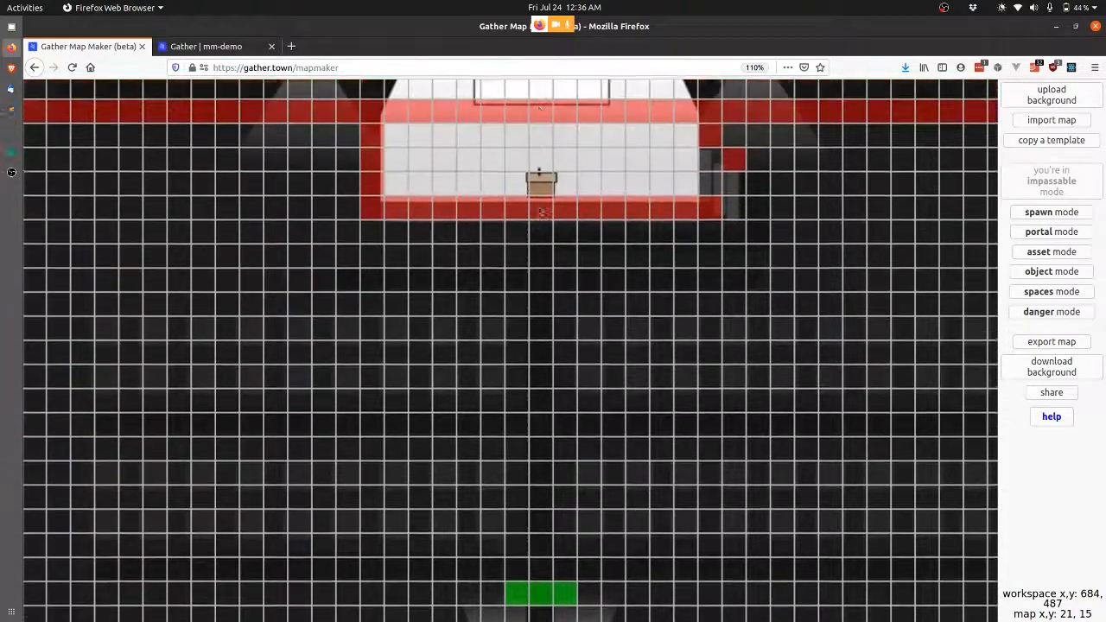
scroll(538, 211, down, 4)
scroll(538, 211, up, 1)
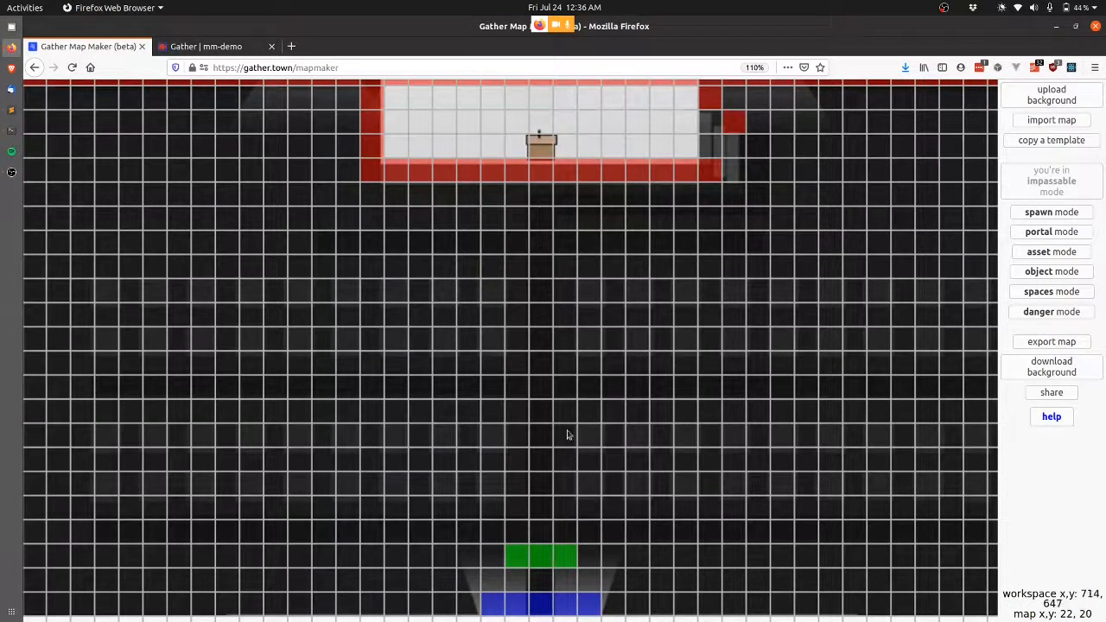
Start an external call integration object at tile 21, 14.
click(1052, 271)
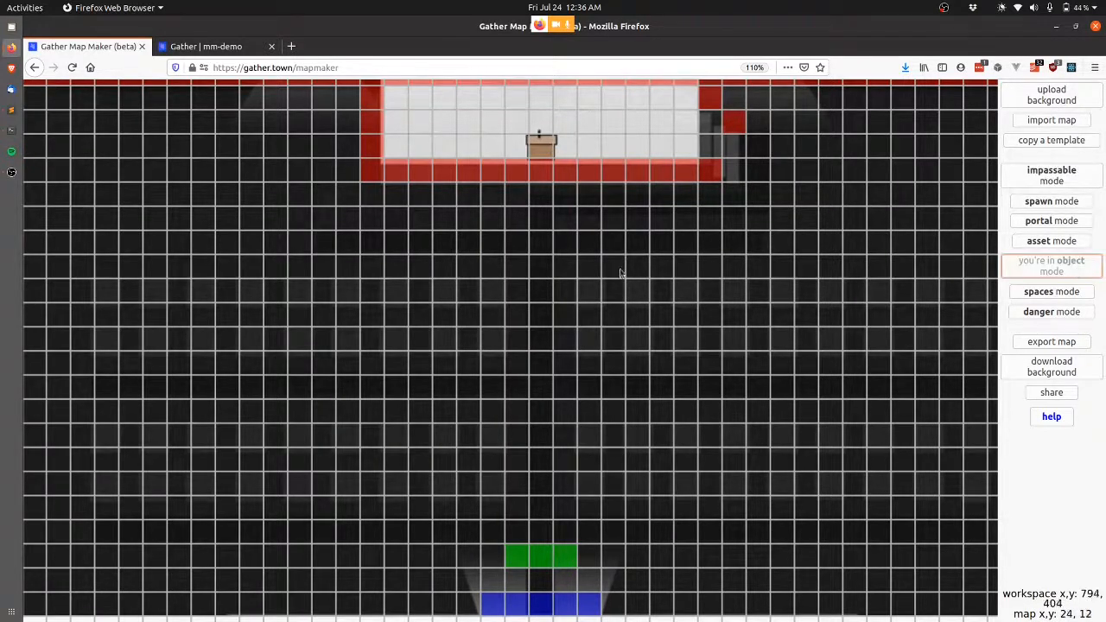
click(539, 334)
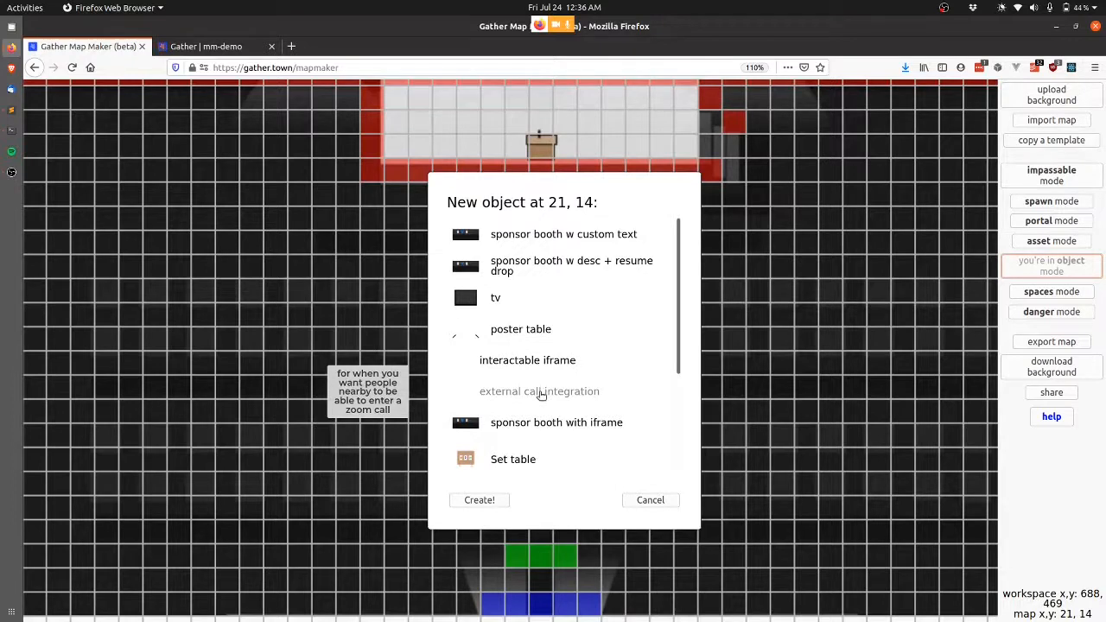
click(540, 393)
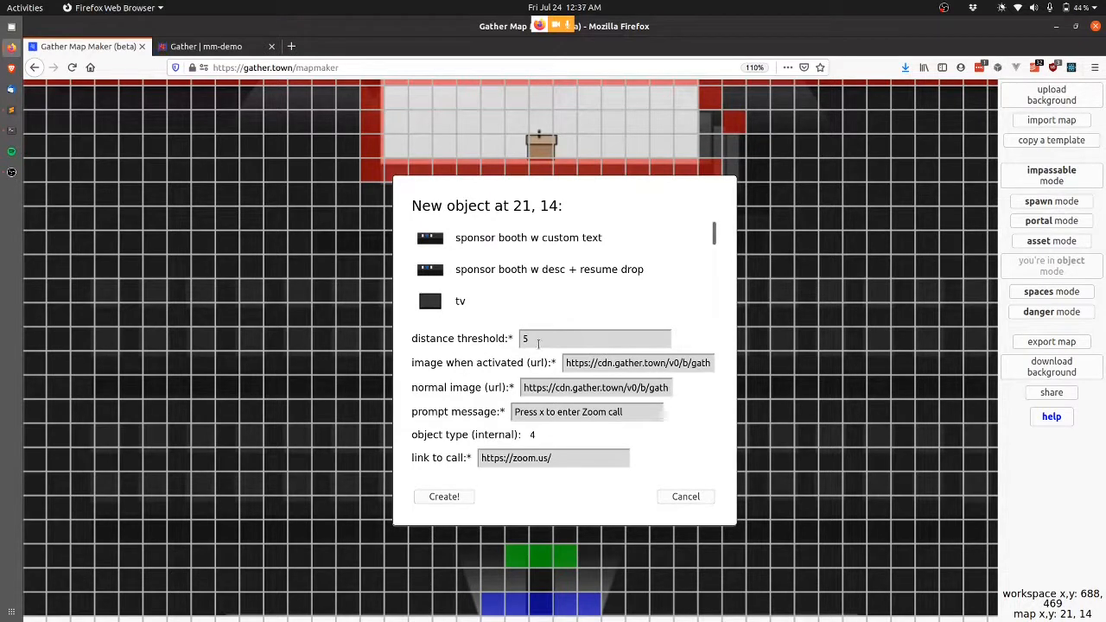
Set the Zoom link, a distance threshold of 500, and start rewording the prompt message.
click(624, 452)
key(ctrl+a)
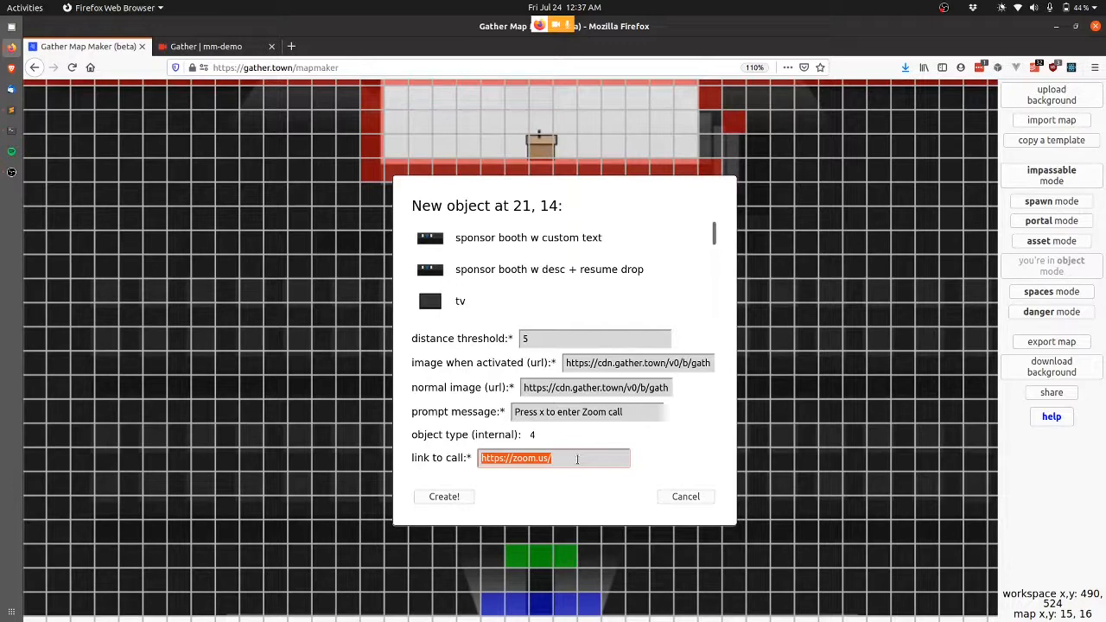
click(571, 344)
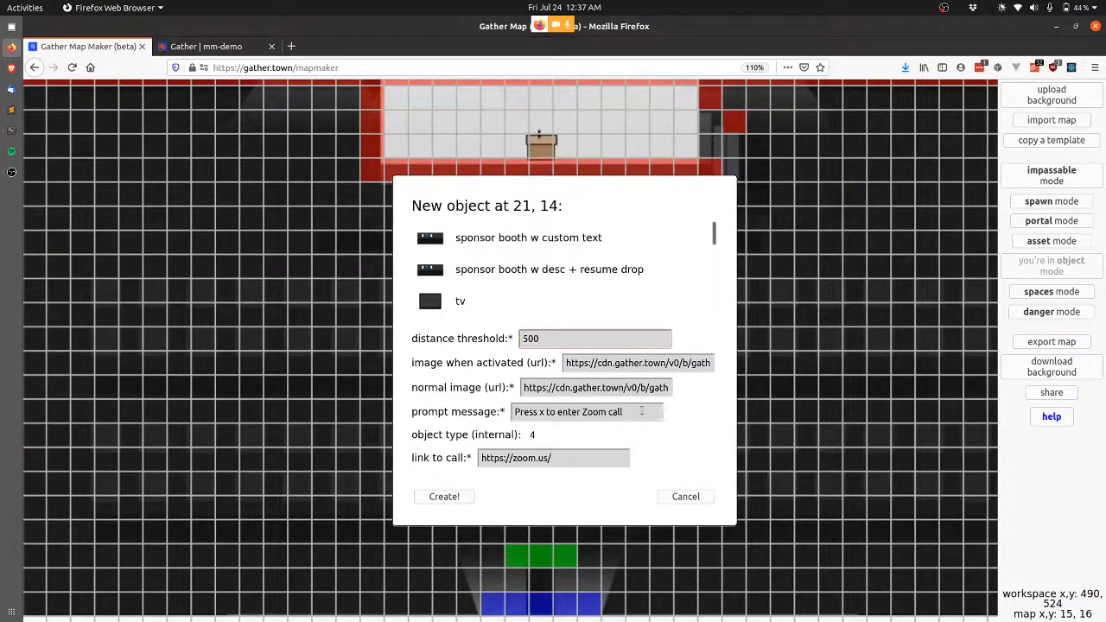
drag(643, 411, 581, 412)
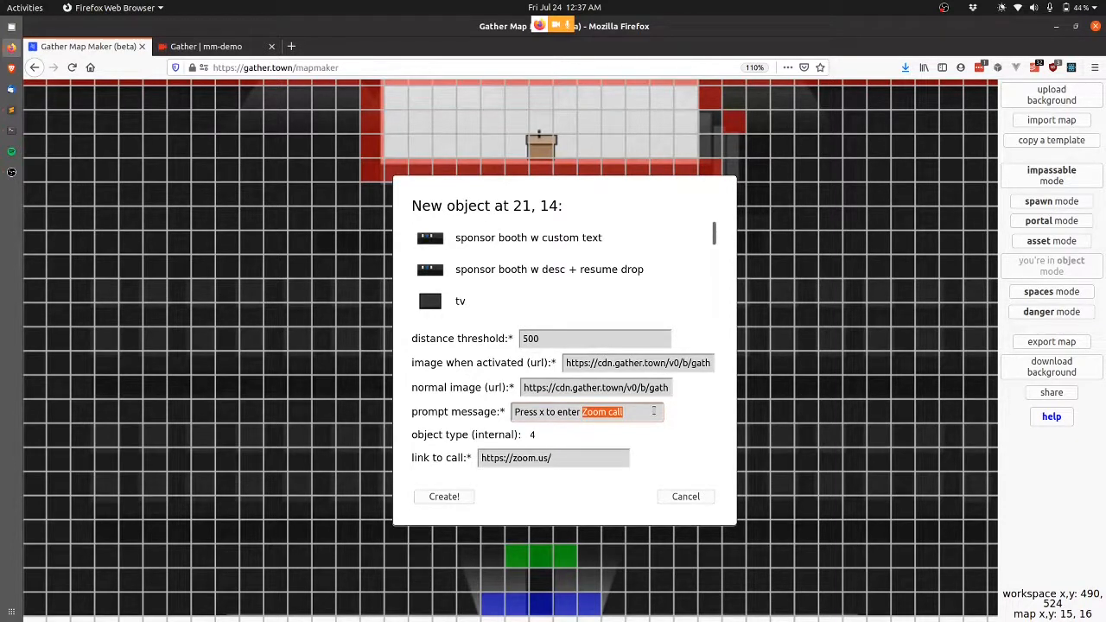
text(Web)
key(ctrl+BackSpace)
key(ctrl+BackSpace)
Finish the prompt 'Press x to enter Zoom call', create the object, and update demo-small-keynote.
text(Zoom c)
click(444, 497)
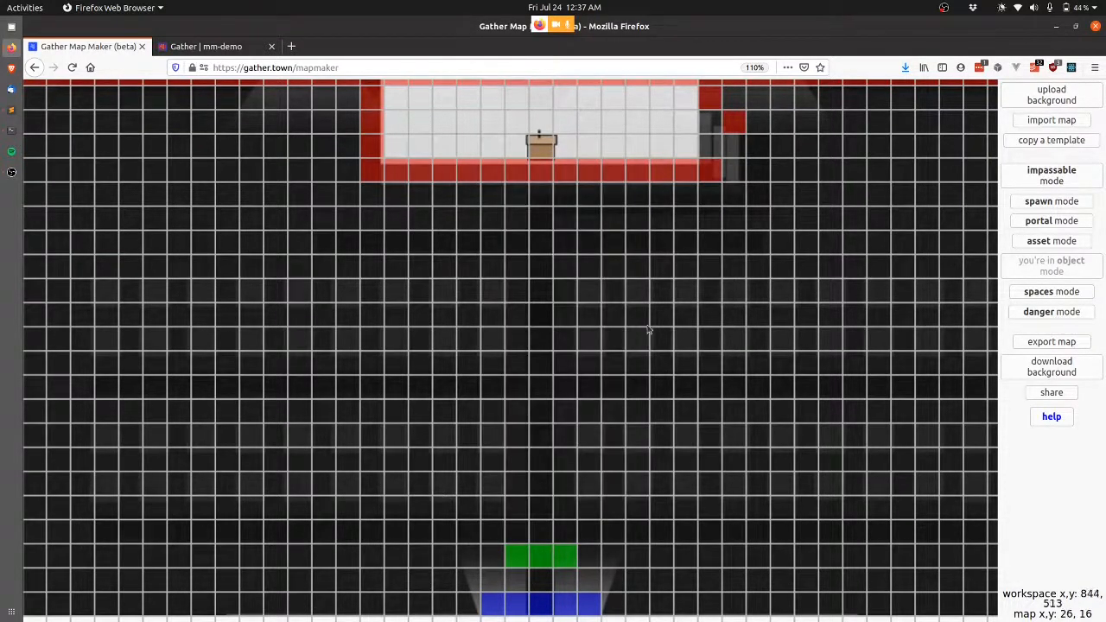
click(1065, 344)
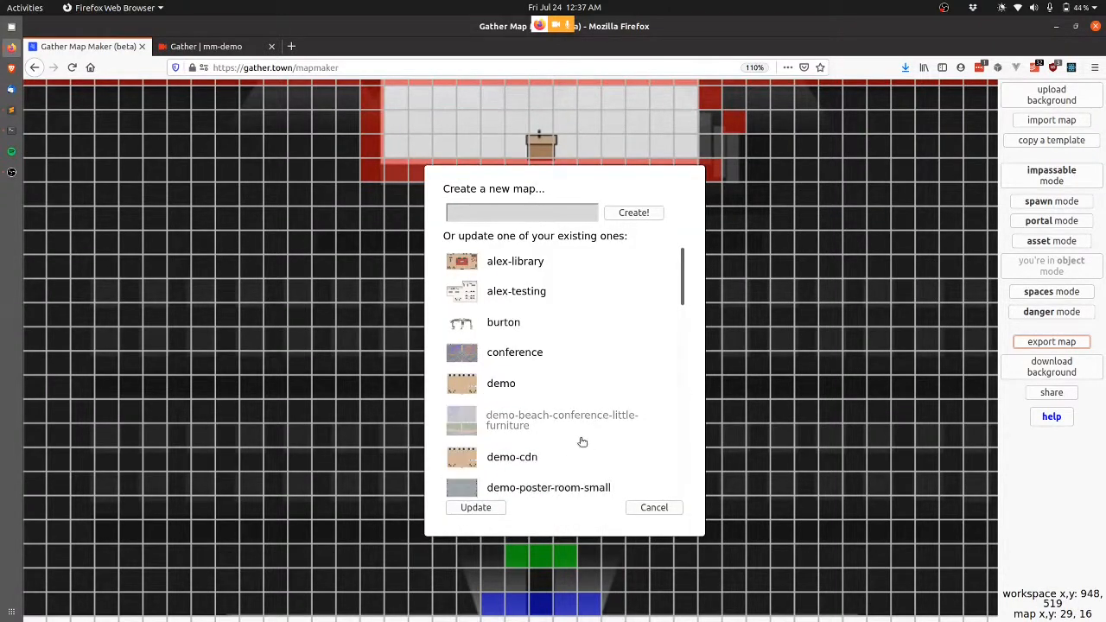
scroll(582, 441, down, 3)
click(582, 441)
click(466, 507)
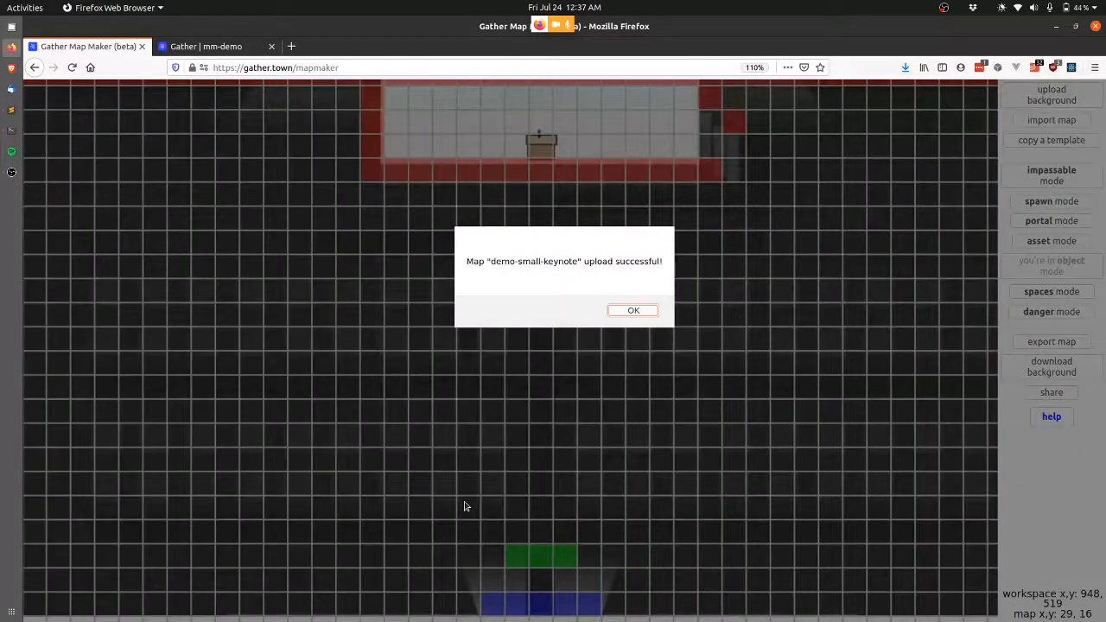
key(Return)
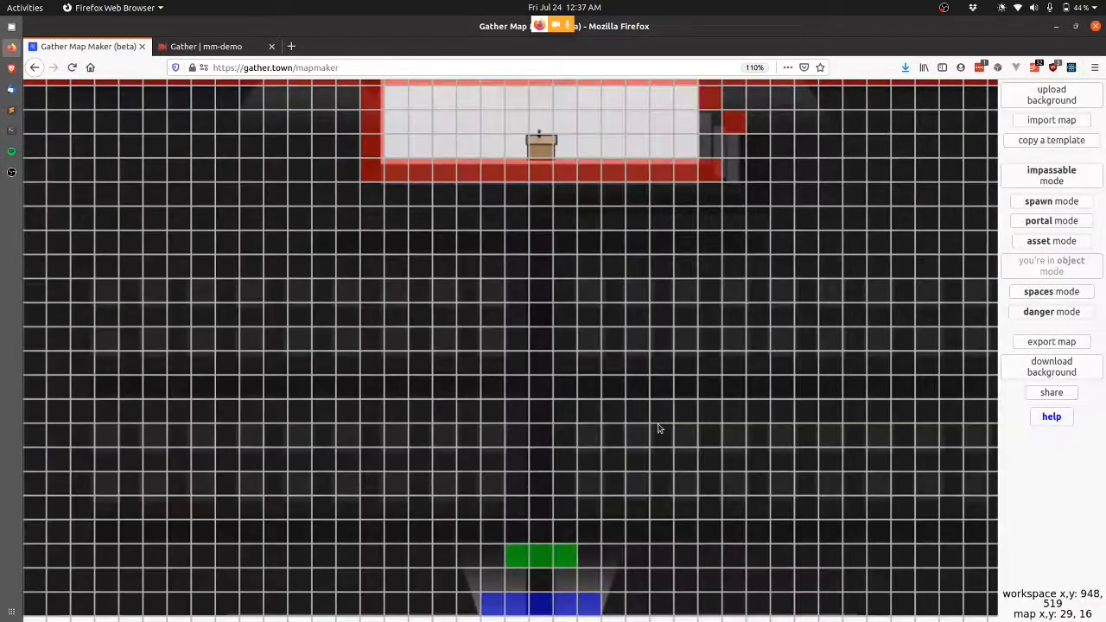
scroll(666, 507, down, 1)
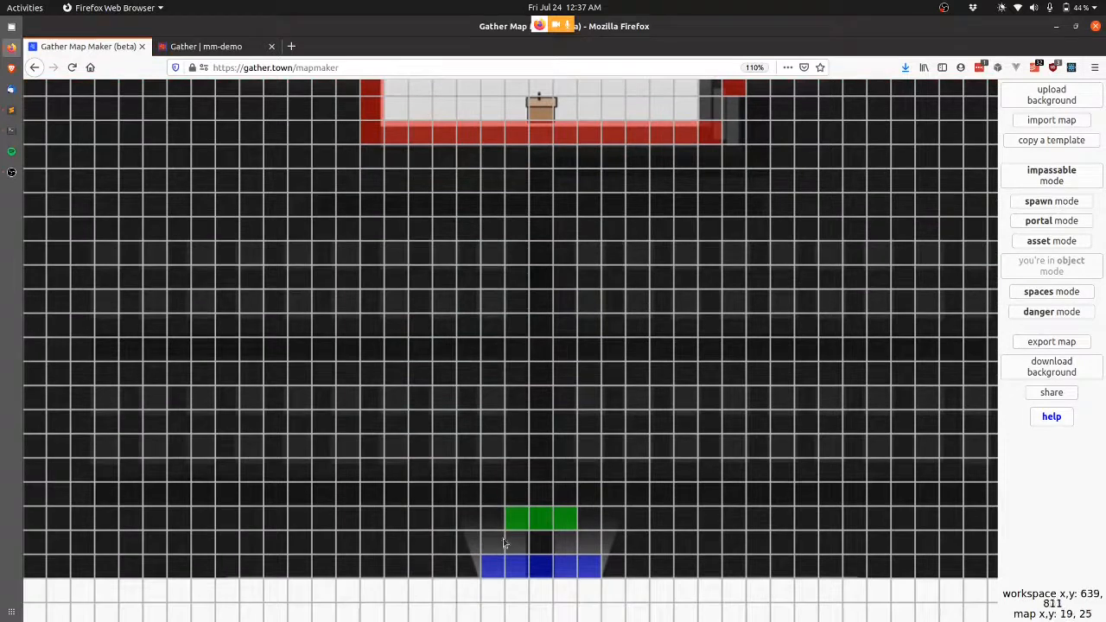
mouse_move(498, 572)
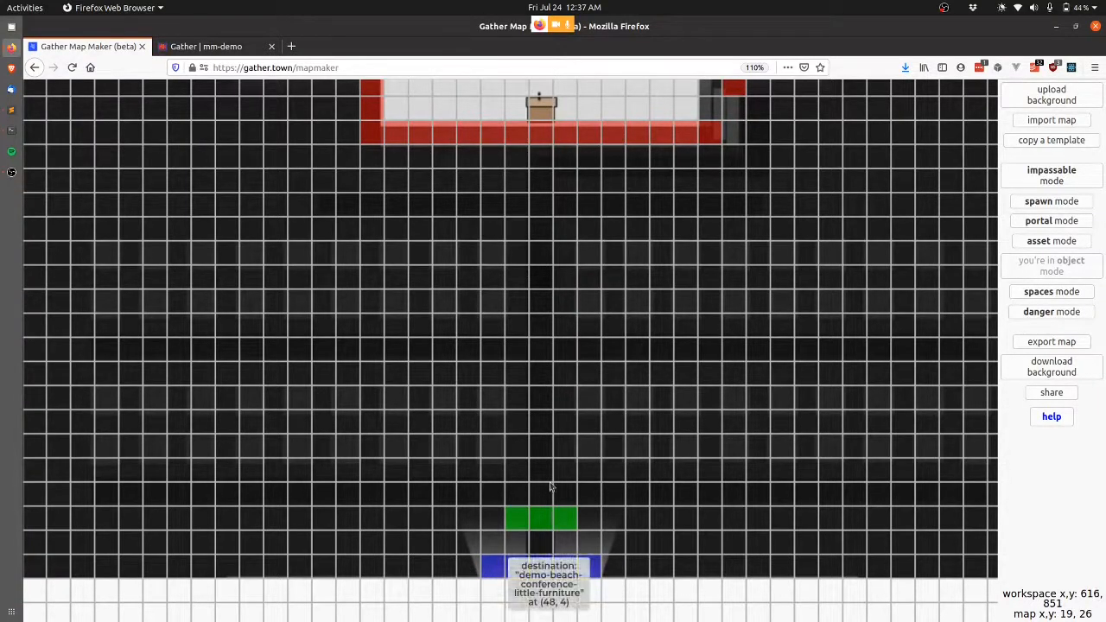
Import the demo-beach-conference-little-furniture map from the database.
click(1055, 119)
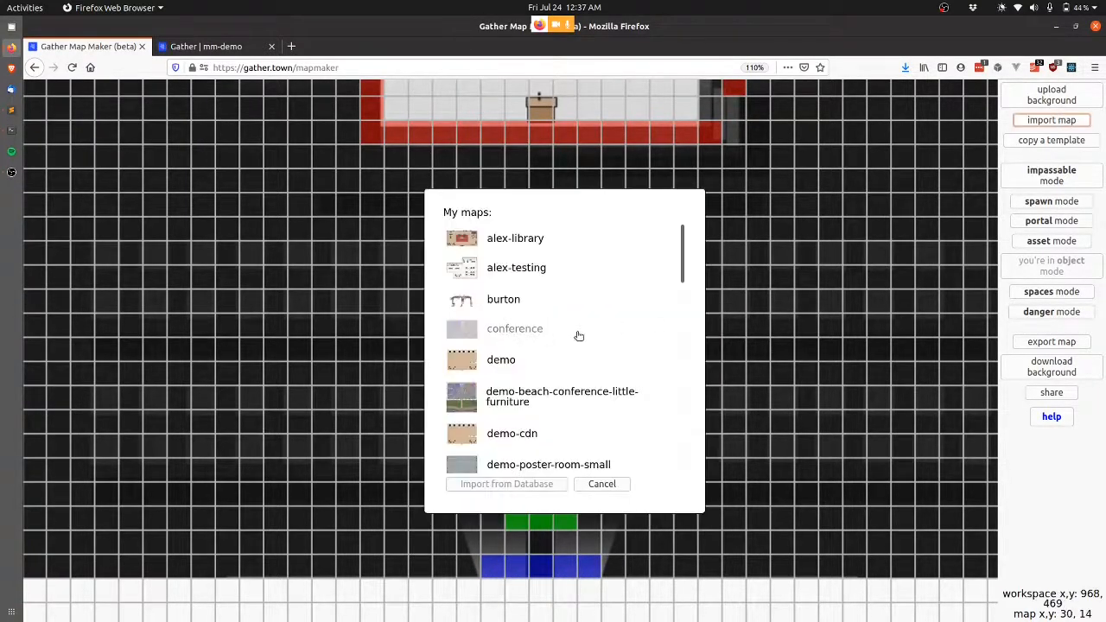
click(565, 398)
click(542, 485)
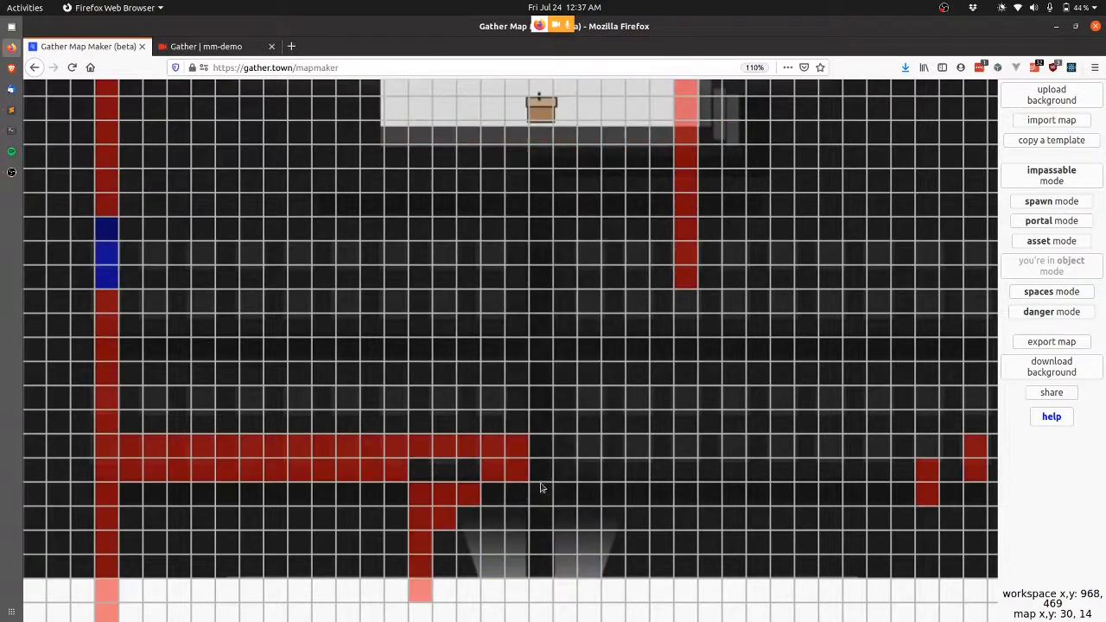
Erase three impassable wall tiles in the top wall above the 'You are here' sign.
scroll(708, 208, right, 10)
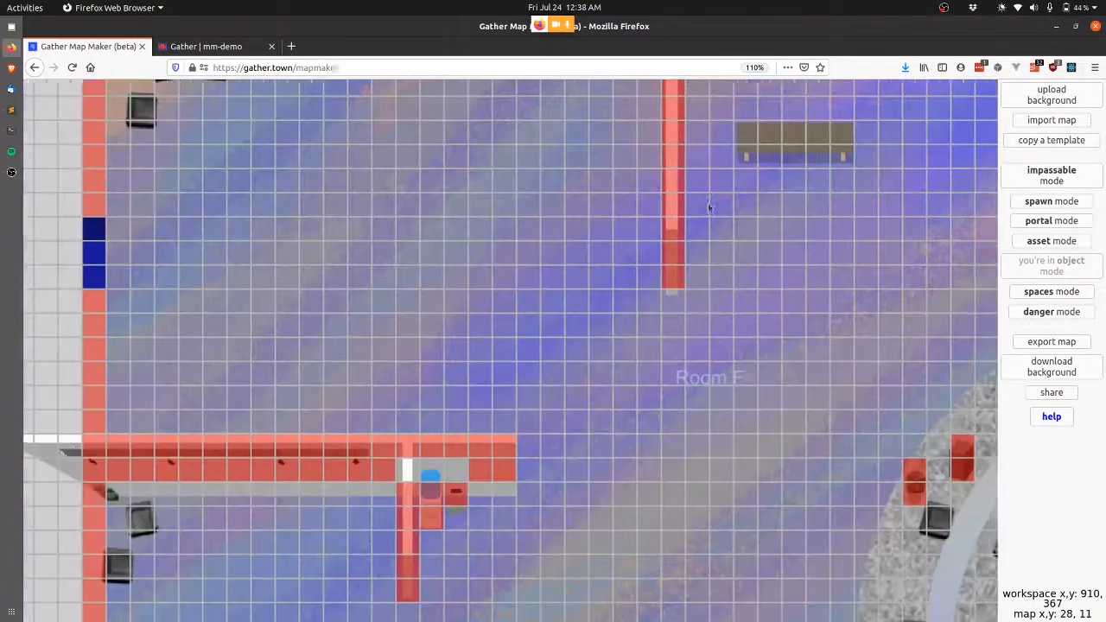
scroll(708, 208, up, 4)
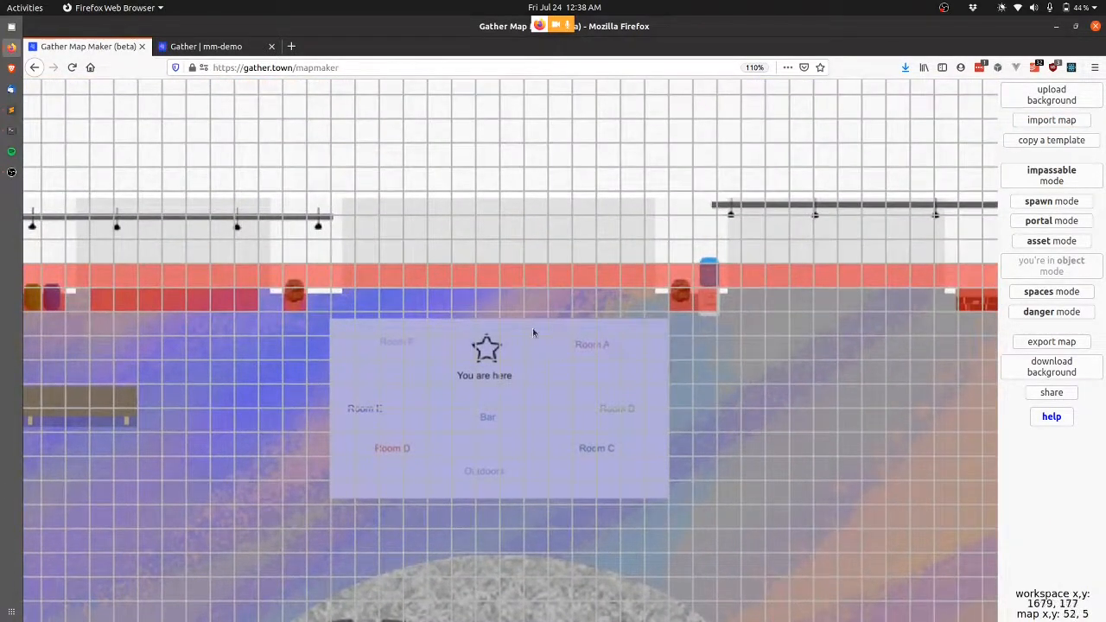
scroll(528, 328, up, 1)
scroll(528, 327, left, 1)
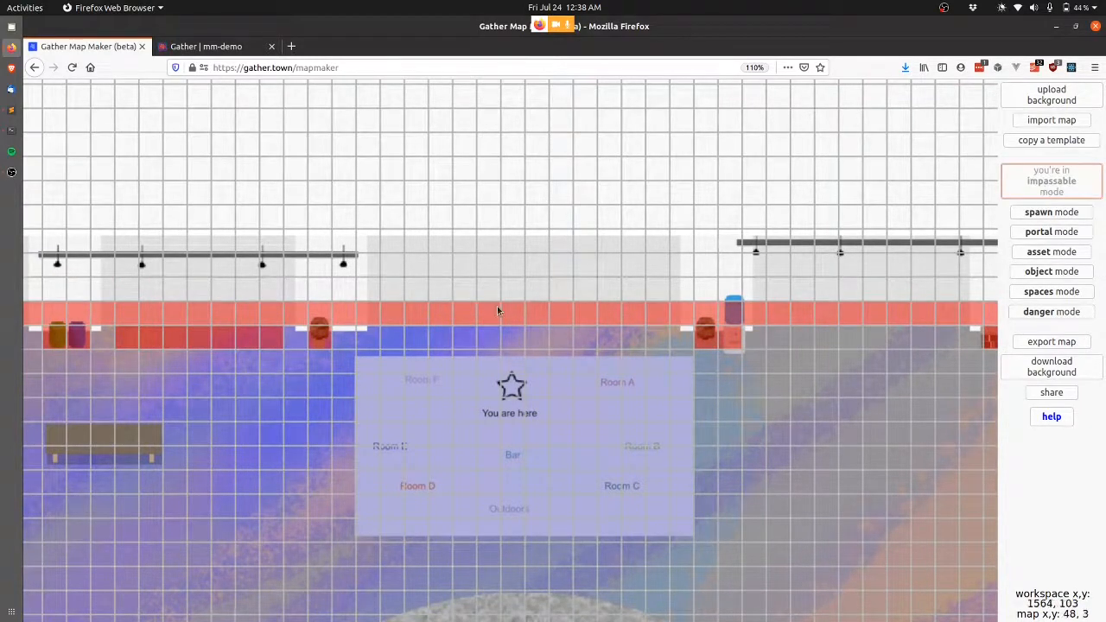
drag(482, 311, 560, 313)
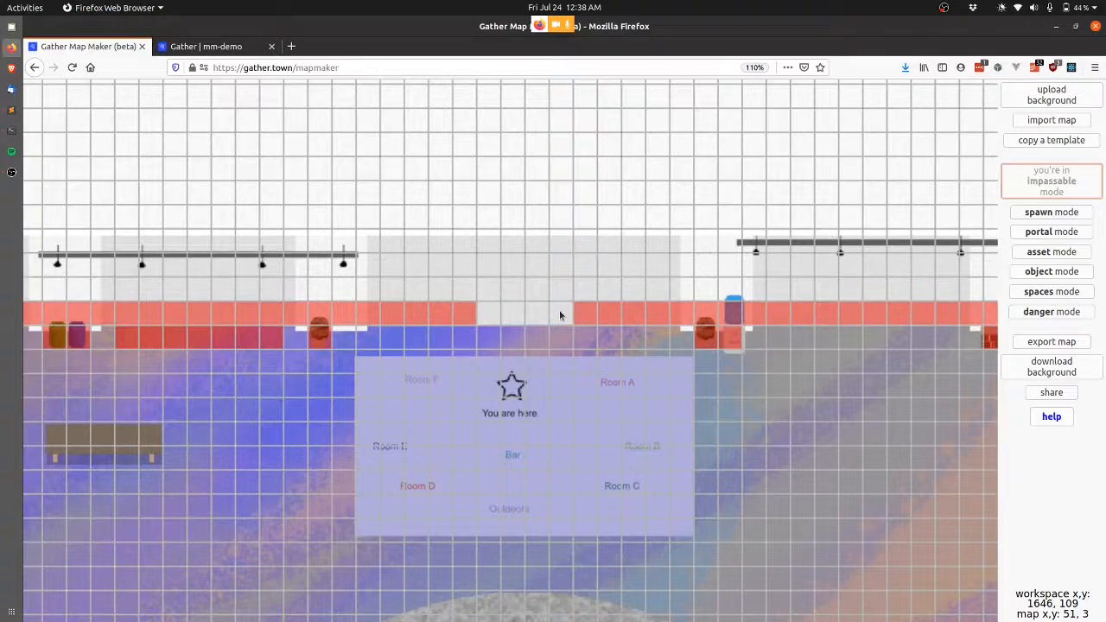
click(1062, 234)
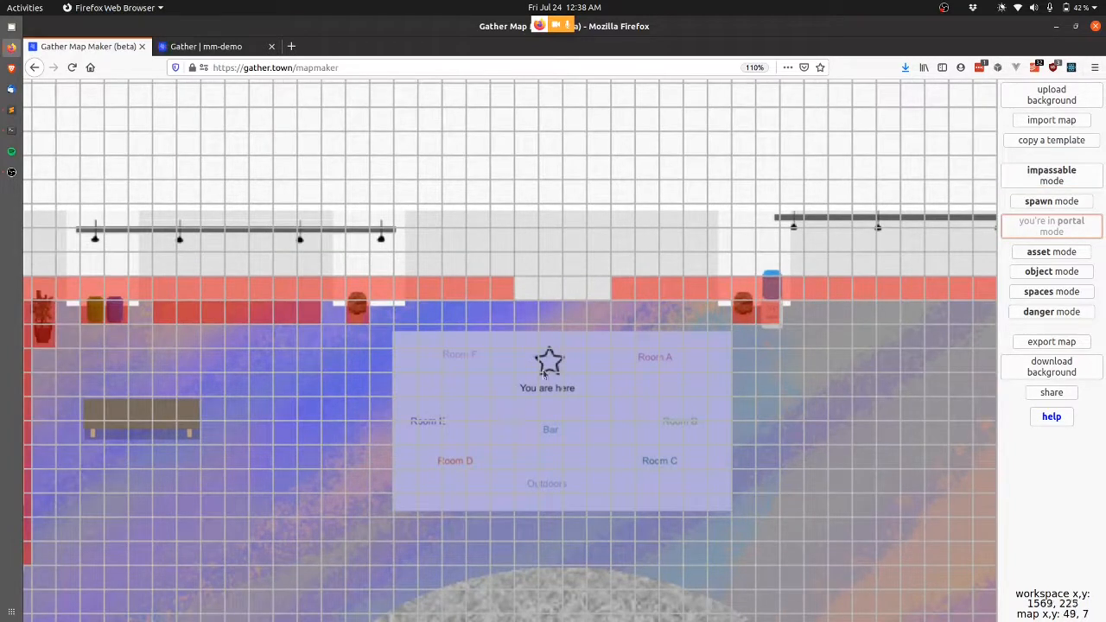
Create portals at tiles 48, 3 and 49, 3 leading into demo-small-keynote at y 26.
click(527, 285)
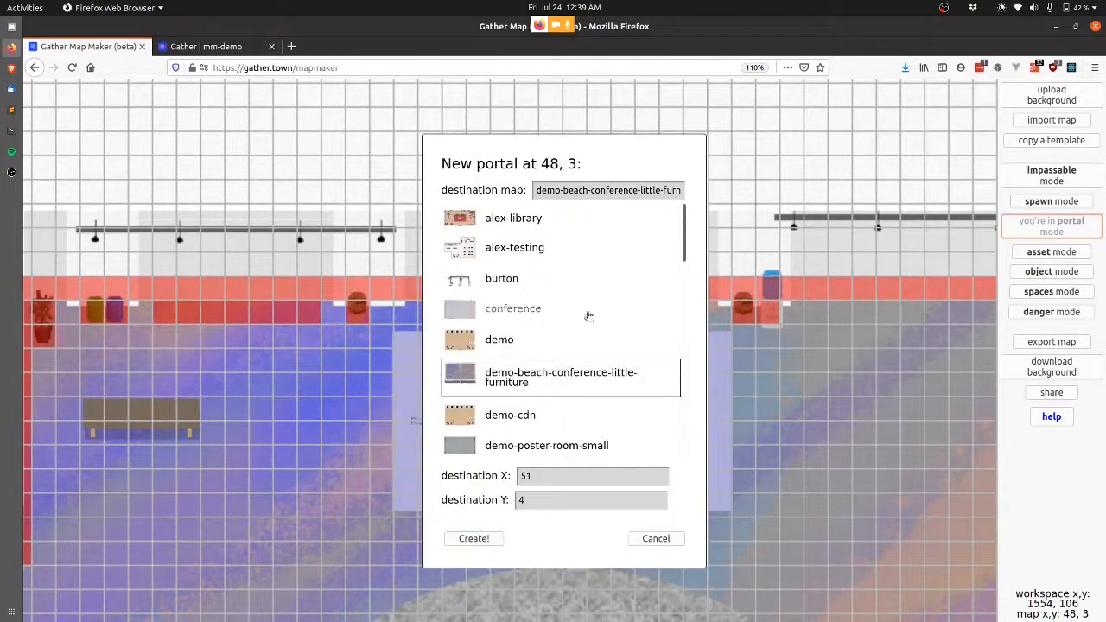
scroll(558, 317, down, 3)
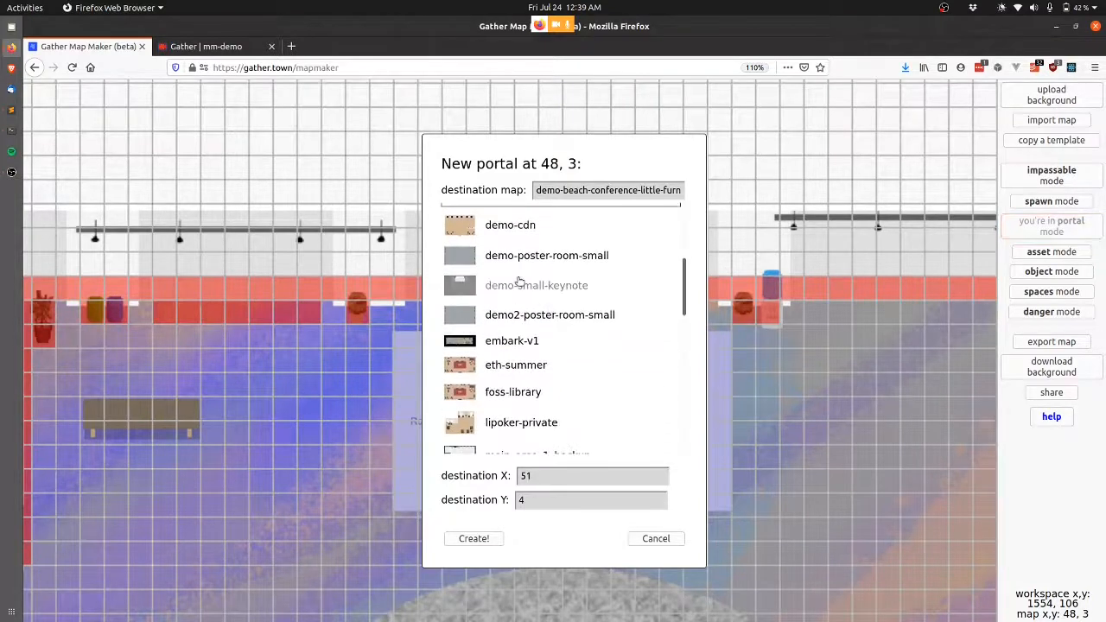
click(518, 283)
click(574, 483)
double_click(573, 484)
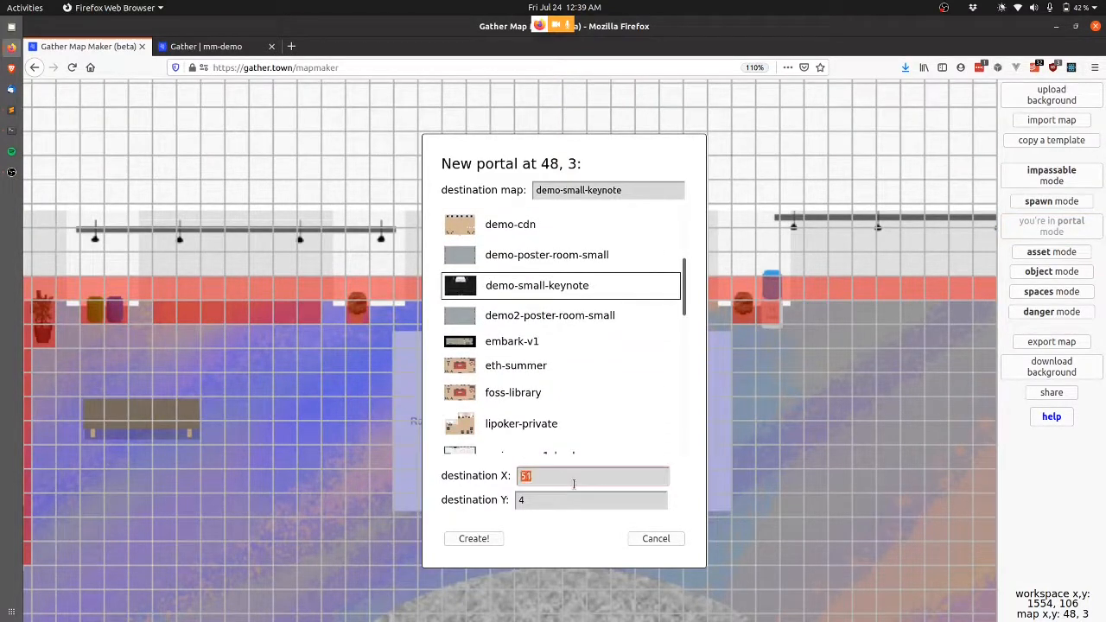
key(Tab)
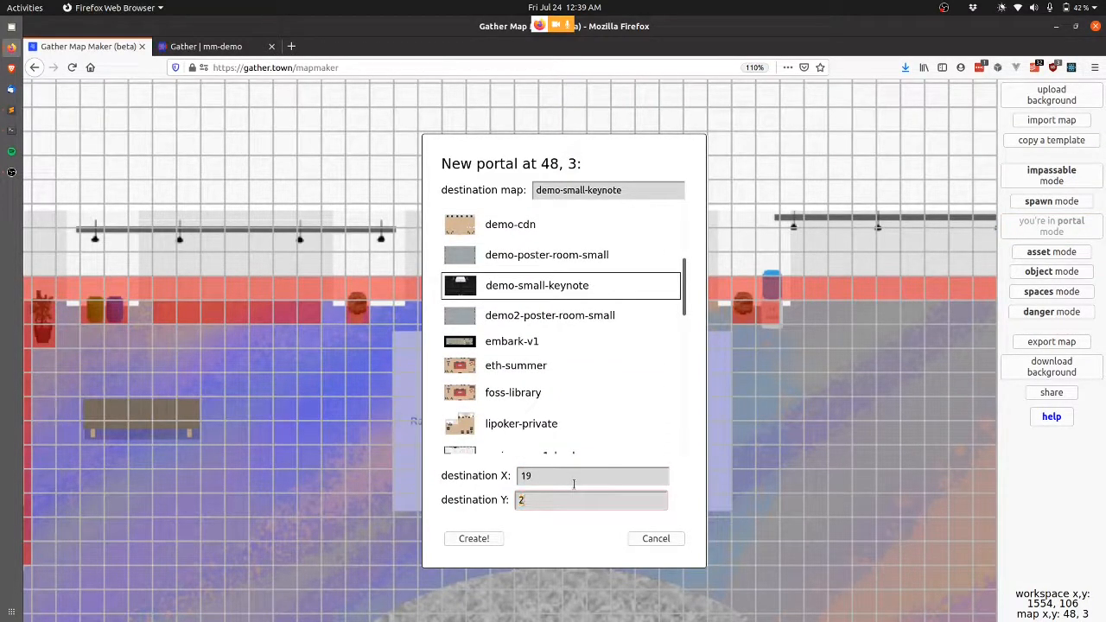
click(469, 540)
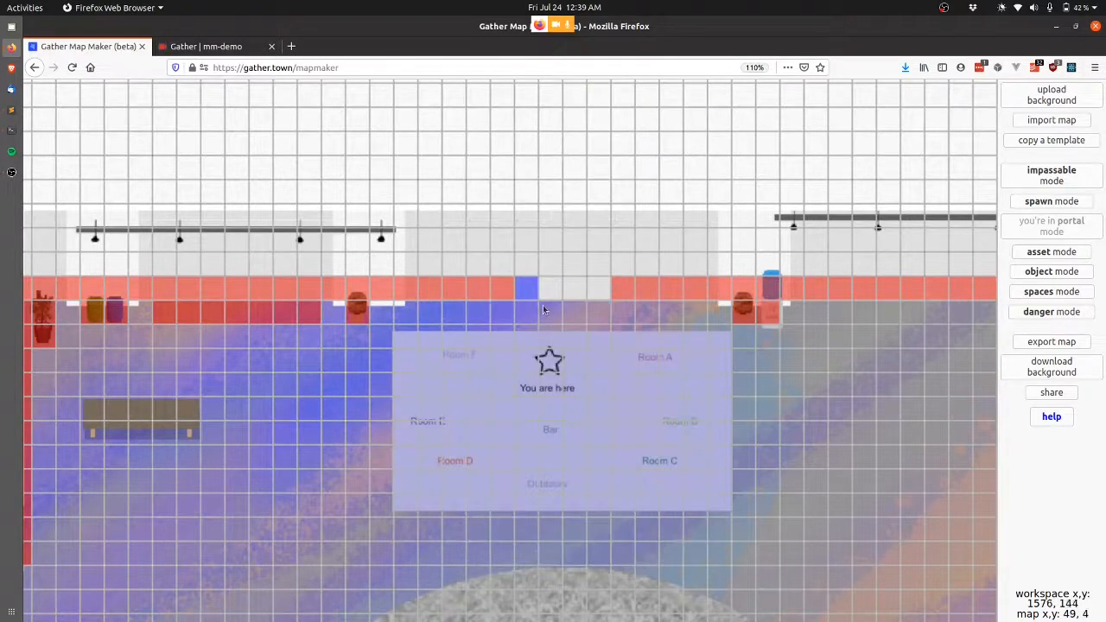
click(542, 434)
click(550, 498)
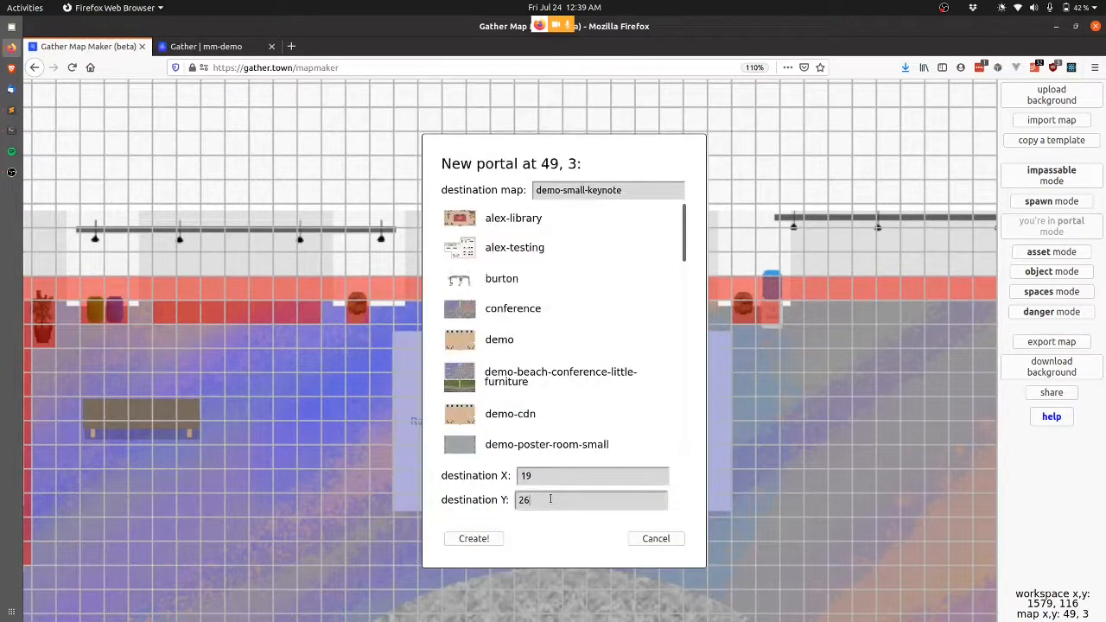
click(545, 469)
key(BackSpace)
key(BackSpace)
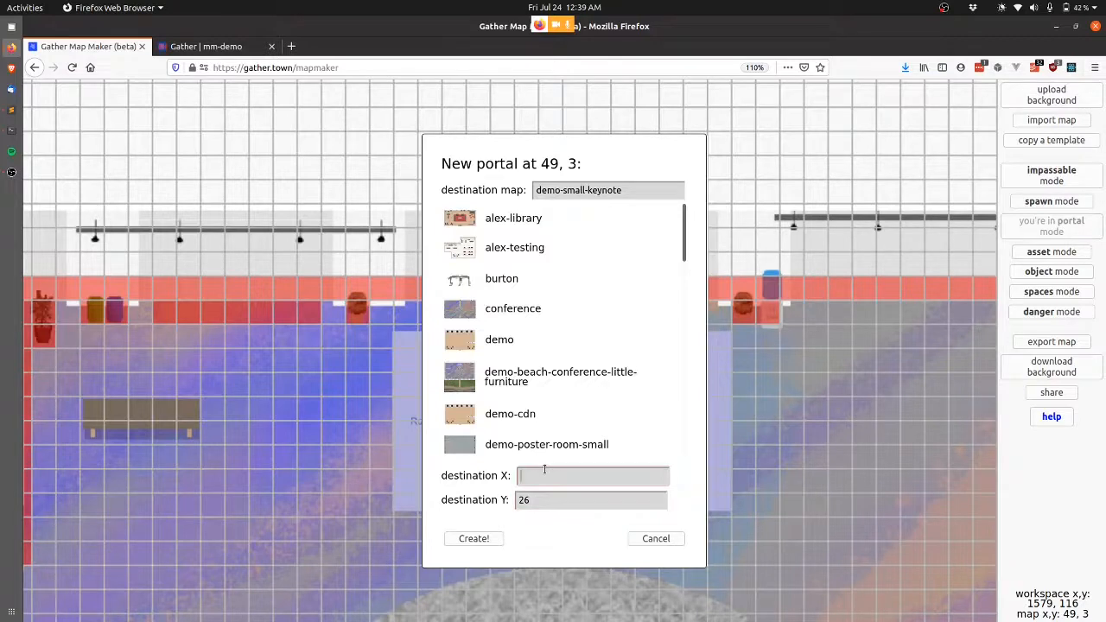
click(483, 541)
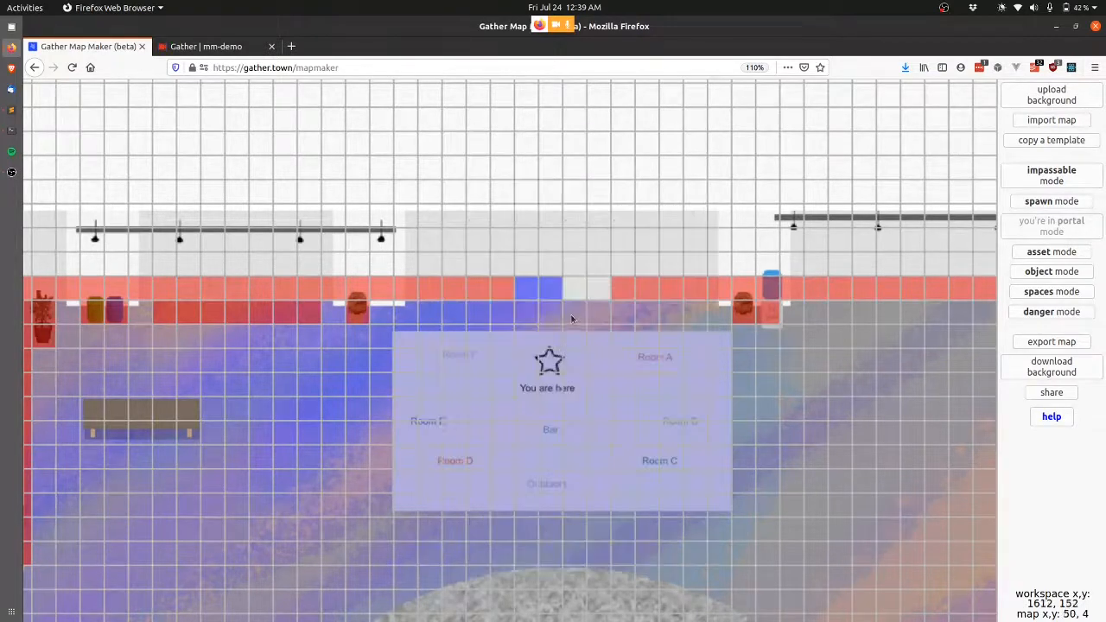
Add portals at 50, 3 and 51, 3 into demo-small-keynote, with destination X 21 and 22.
click(577, 288)
click(595, 478)
key(BackSpace)
text(1)
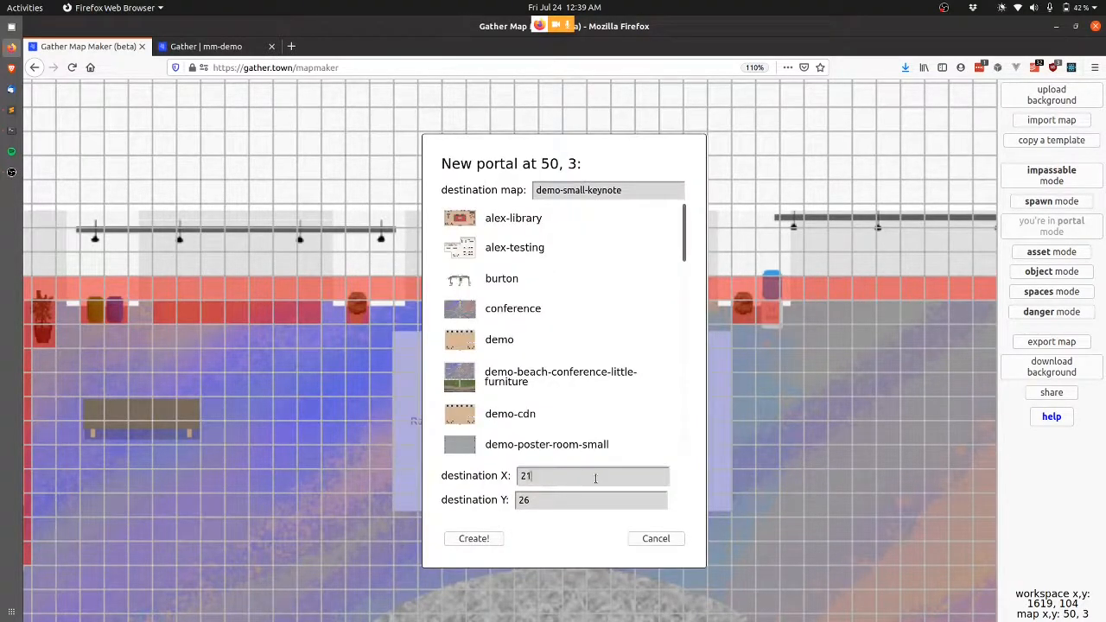
click(485, 539)
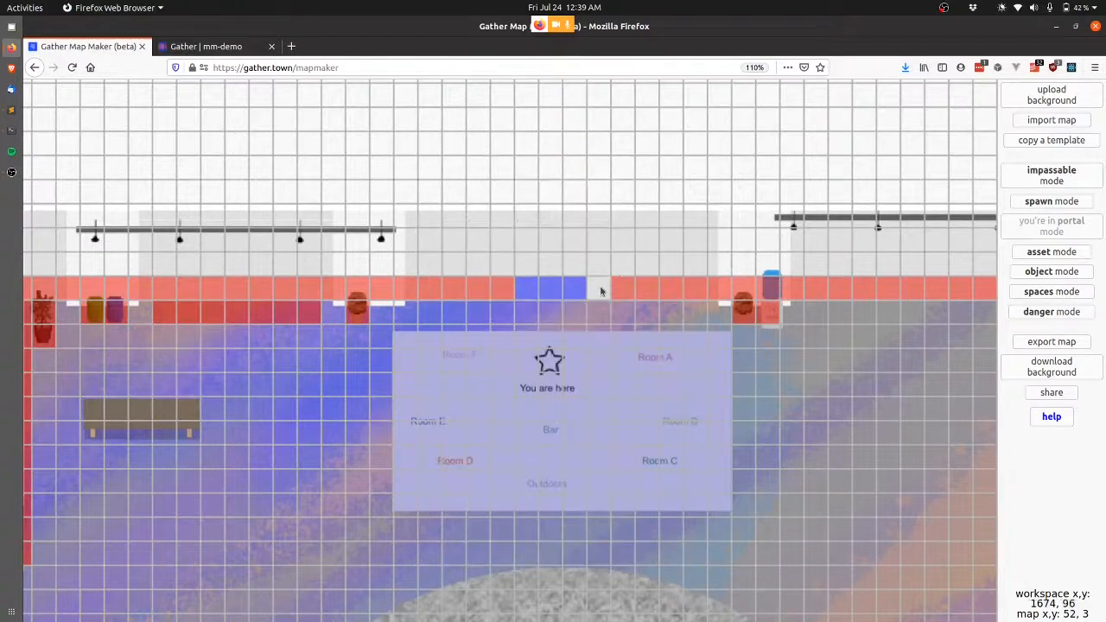
click(591, 294)
click(573, 477)
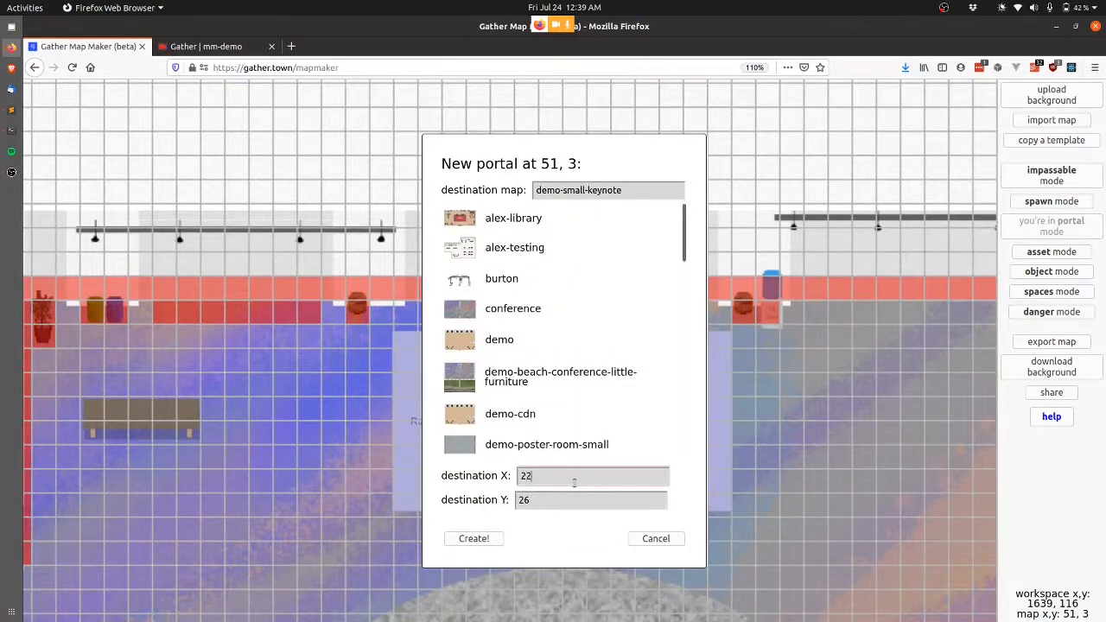
click(470, 539)
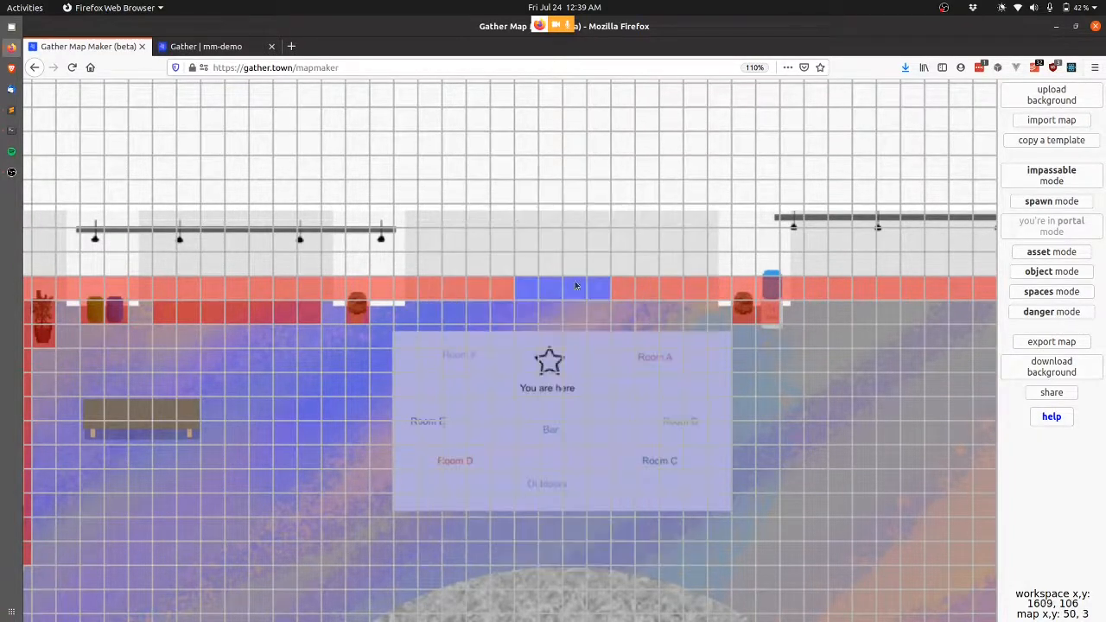
click(1048, 251)
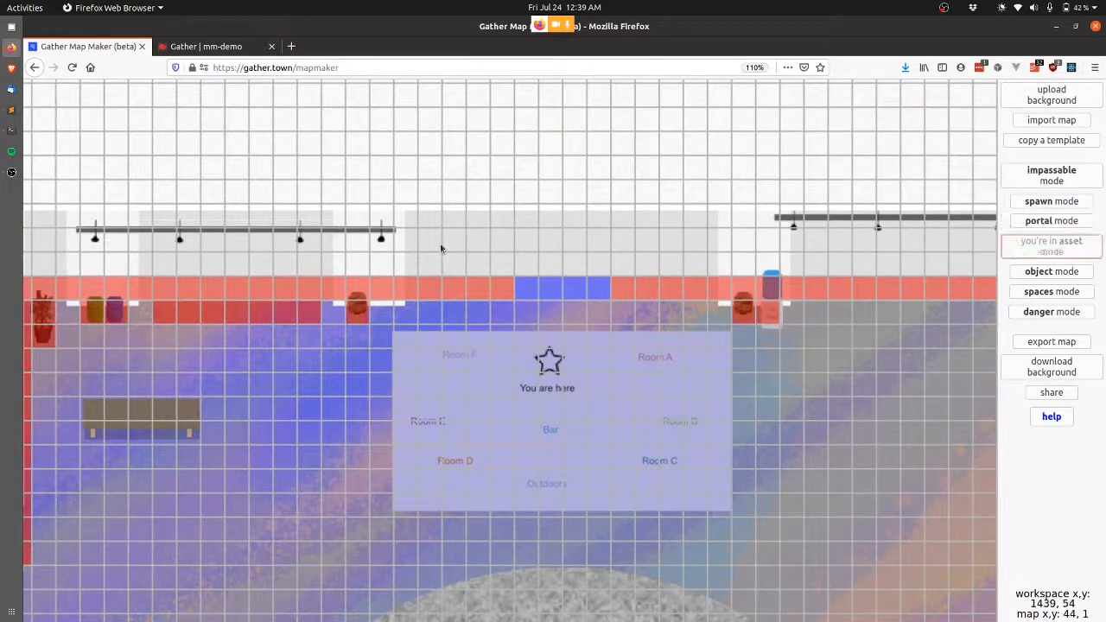
Place the black door 4x2 asset at tile 48, 2 above the portals.
click(521, 272)
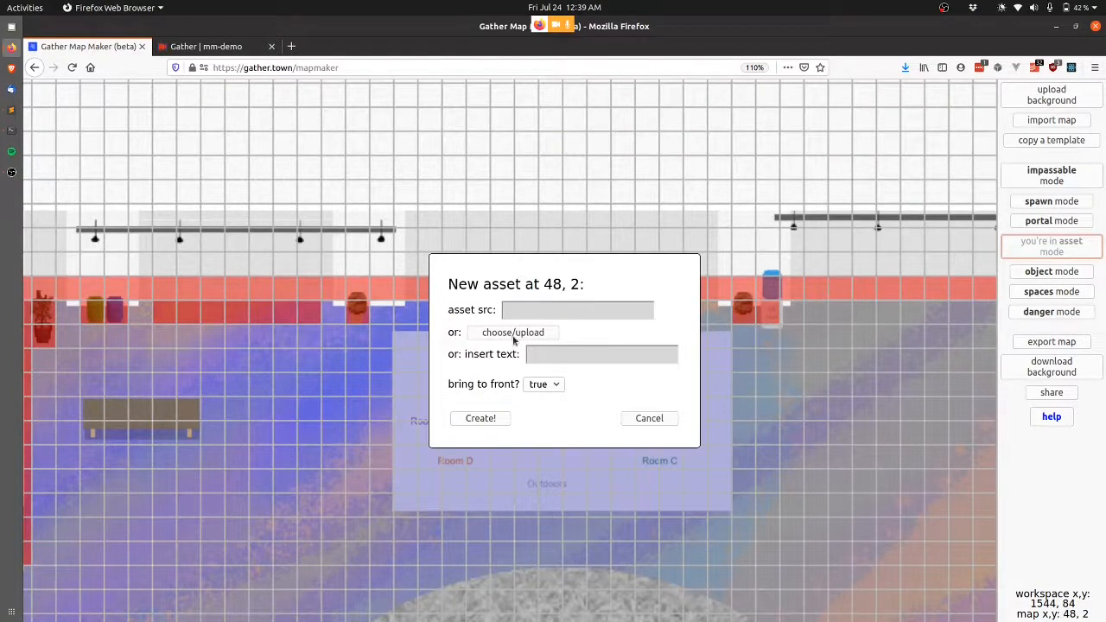
click(514, 334)
click(188, 246)
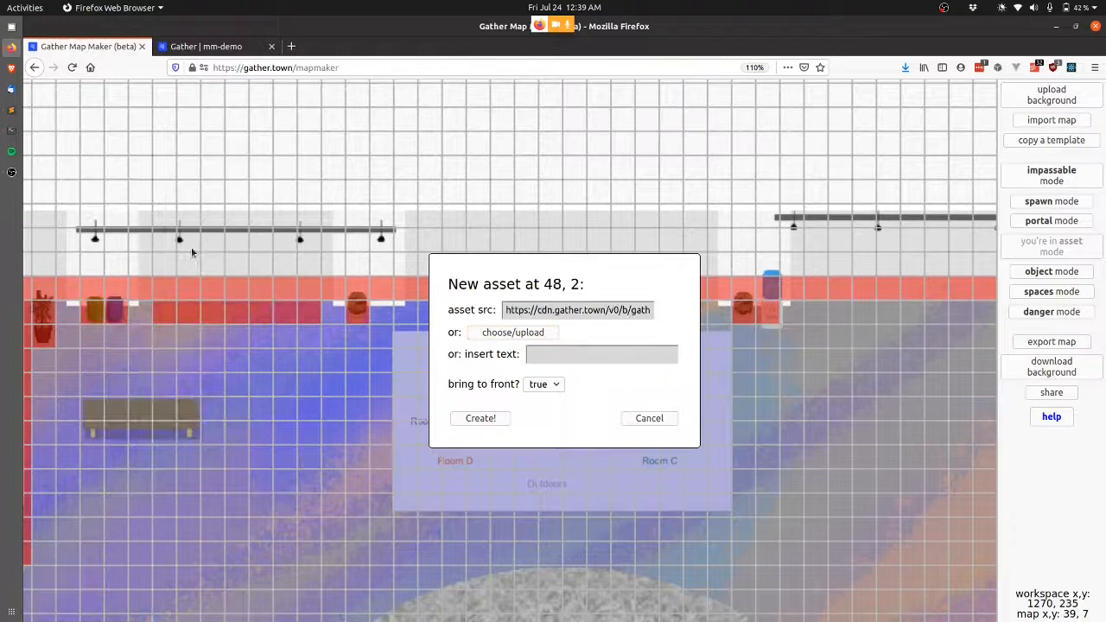
click(480, 418)
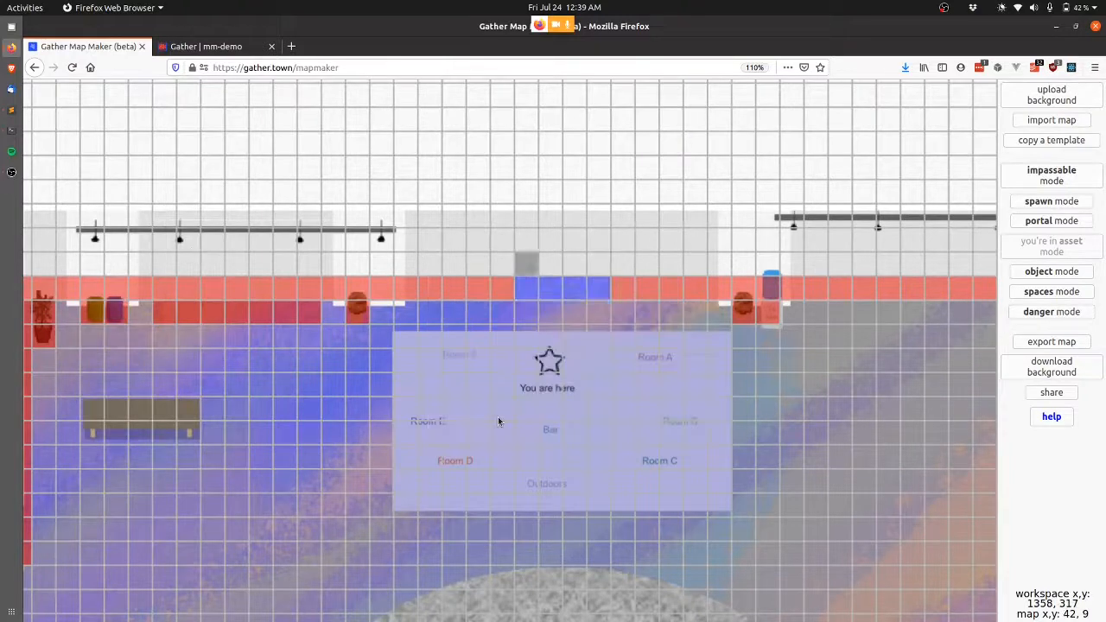
Save the map over demo-beach-conference-little-furniture and return to the live Gather space.
click(1062, 341)
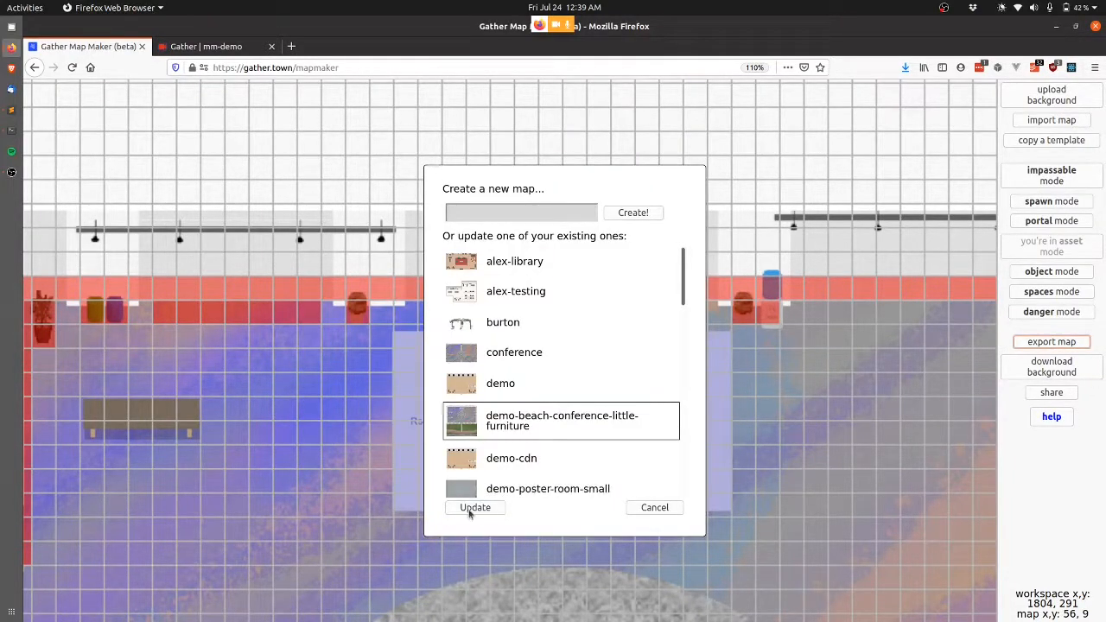
click(474, 508)
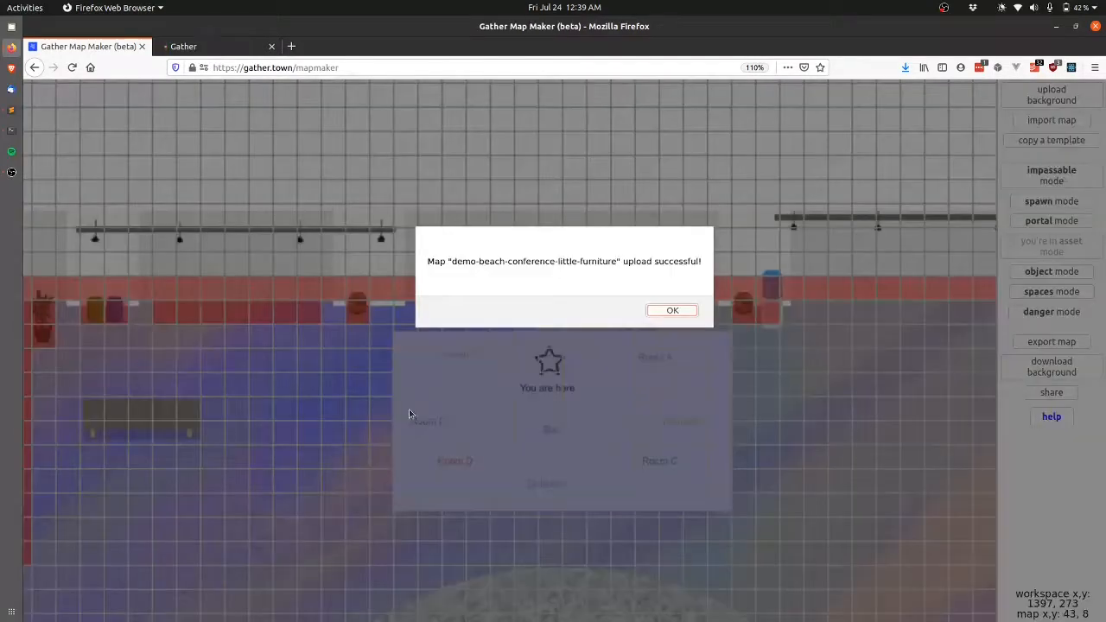
key(Return)
key(ctrl+Tab)
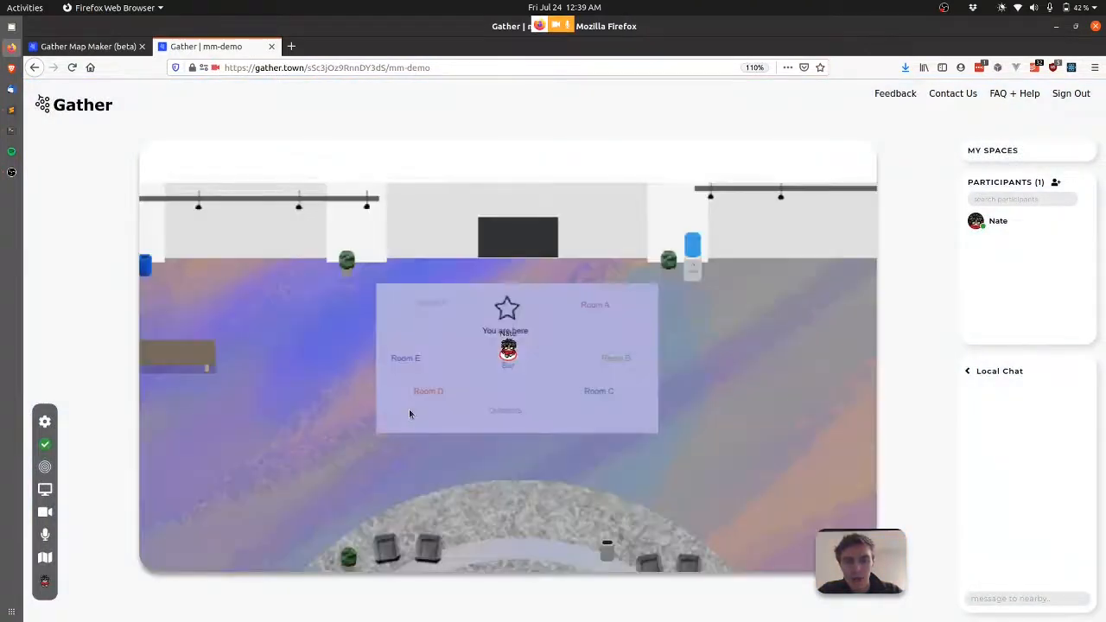
Walk through the portal into the keynote room and test the Zoom call link with x.
key(Up)
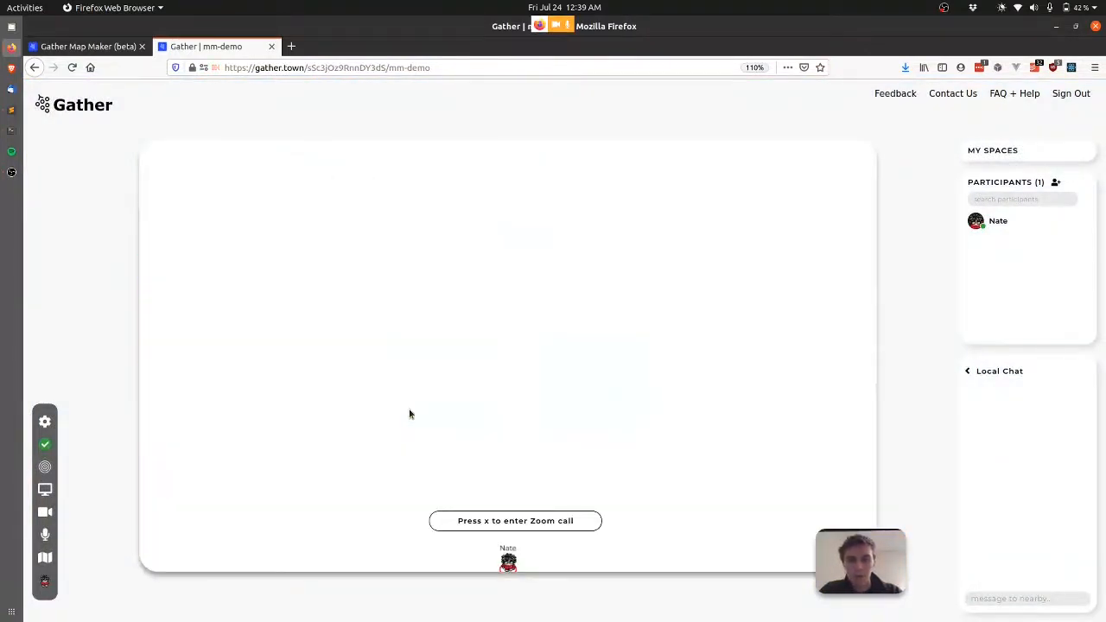
key(Up)
key(Up)
key(Up)
key(Up)
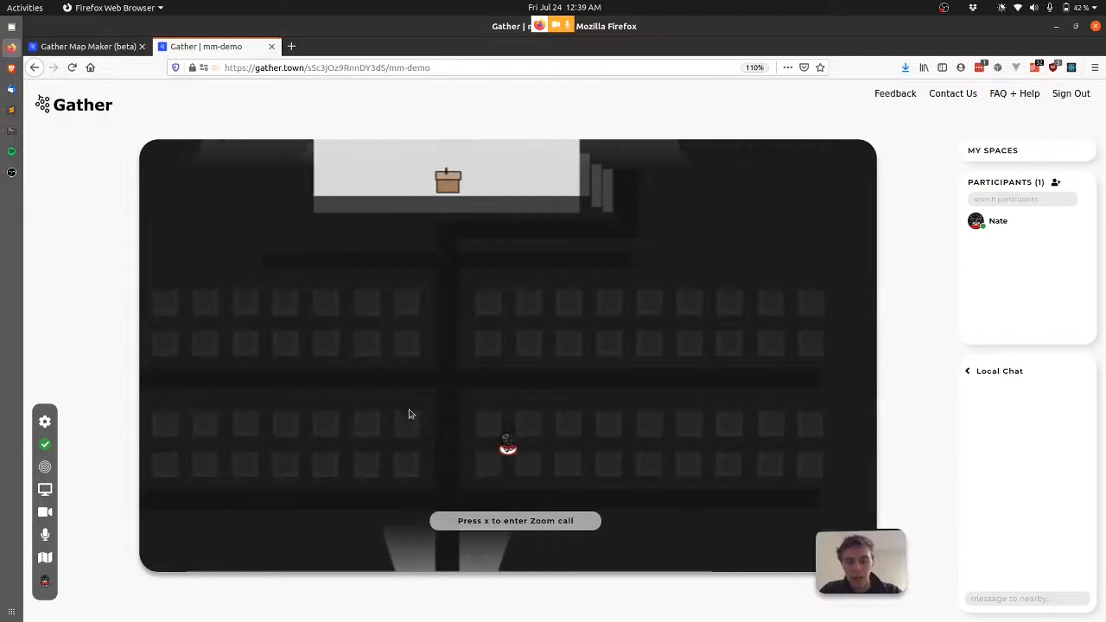
key(x)
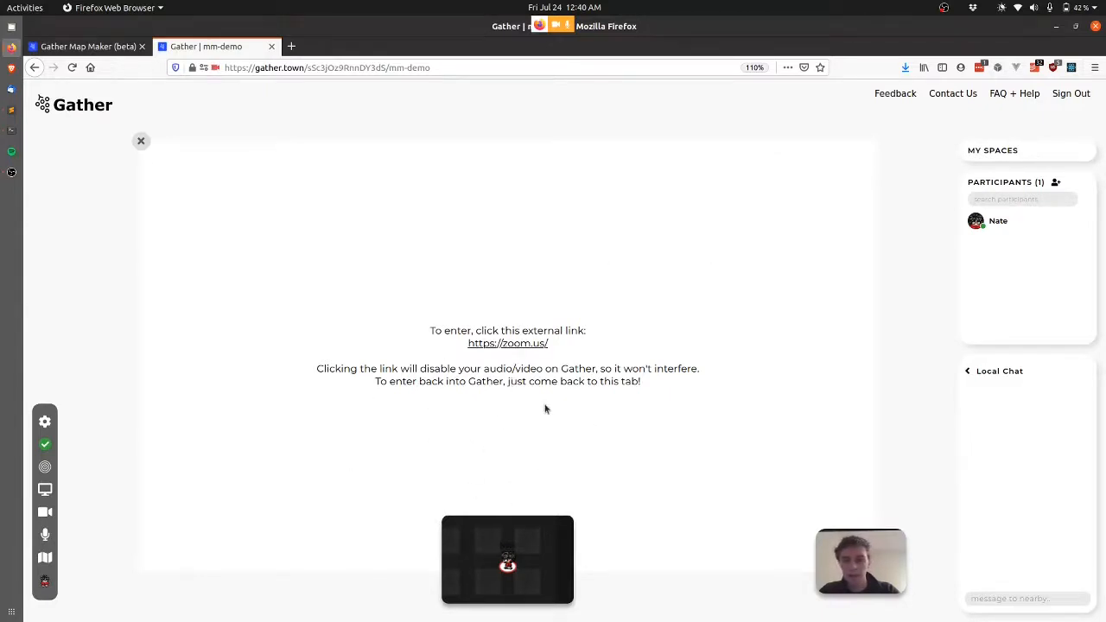
key(x)
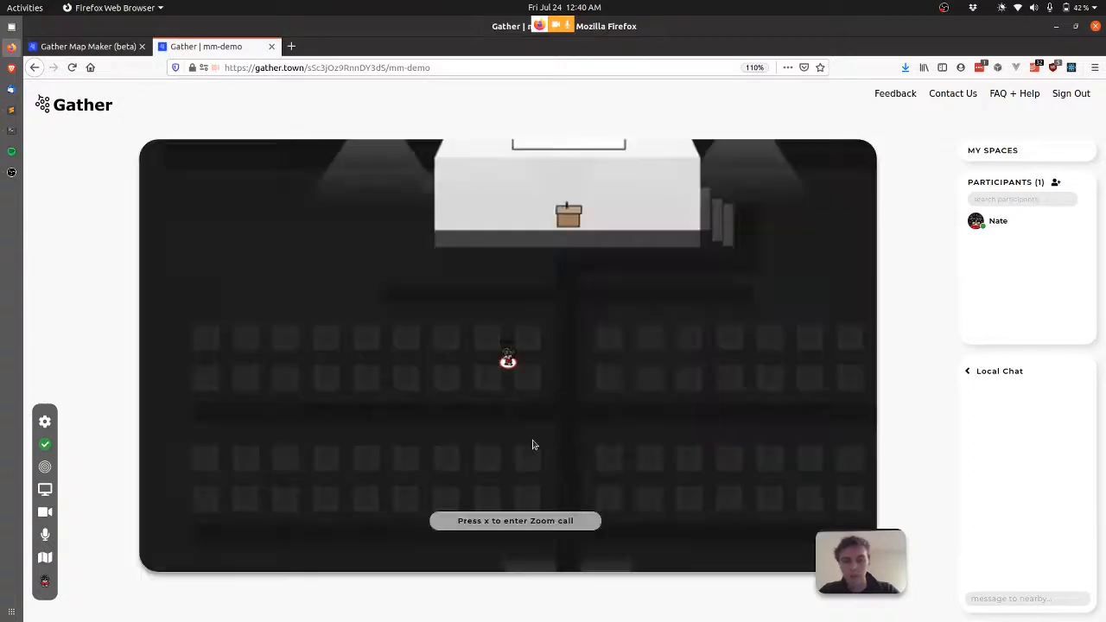
key(Left)
key(Left)
key(Left)
key(Left)
key(Left)
key(Left)
key(Left)
key(Left)
key(Left)
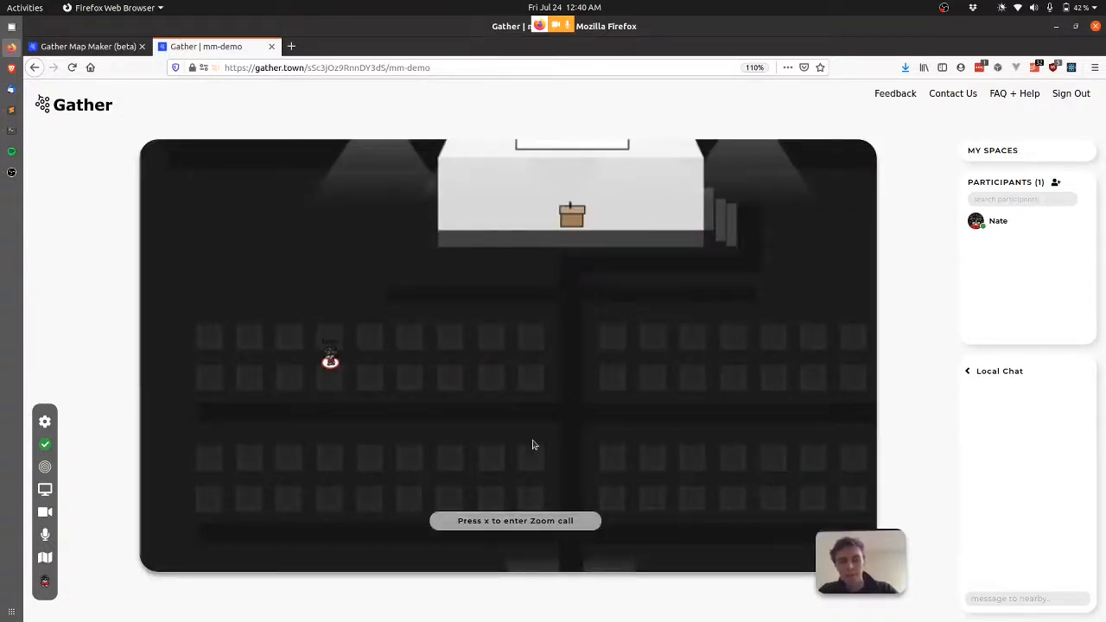
key(Down)
key(Down)
key(Down)
key(Down)
key(Down)
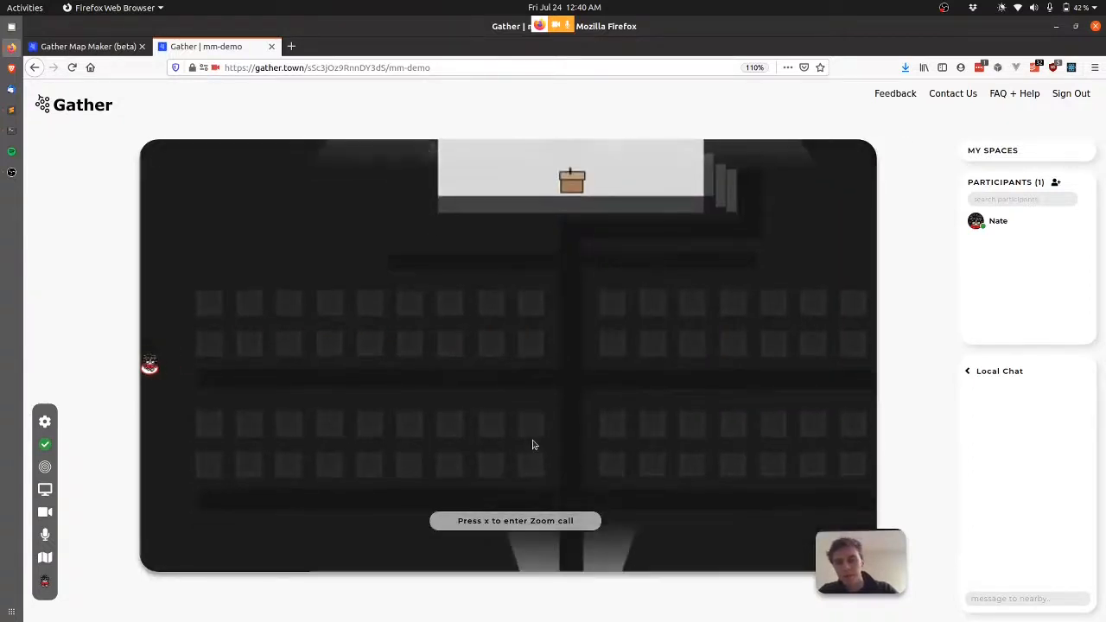
key(Right)
key(Right)
key(x)
key(x)
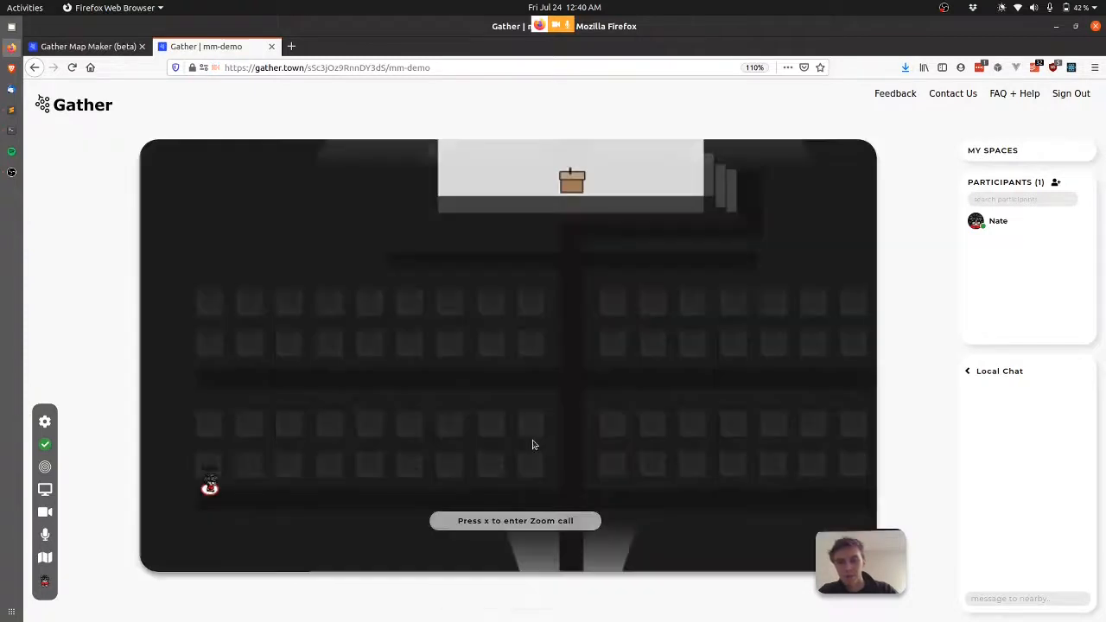
key(Right)
key(Right)
key(Right)
key(Right)
key(Right)
key(Right)
key(Right)
key(Right)
key(Right)
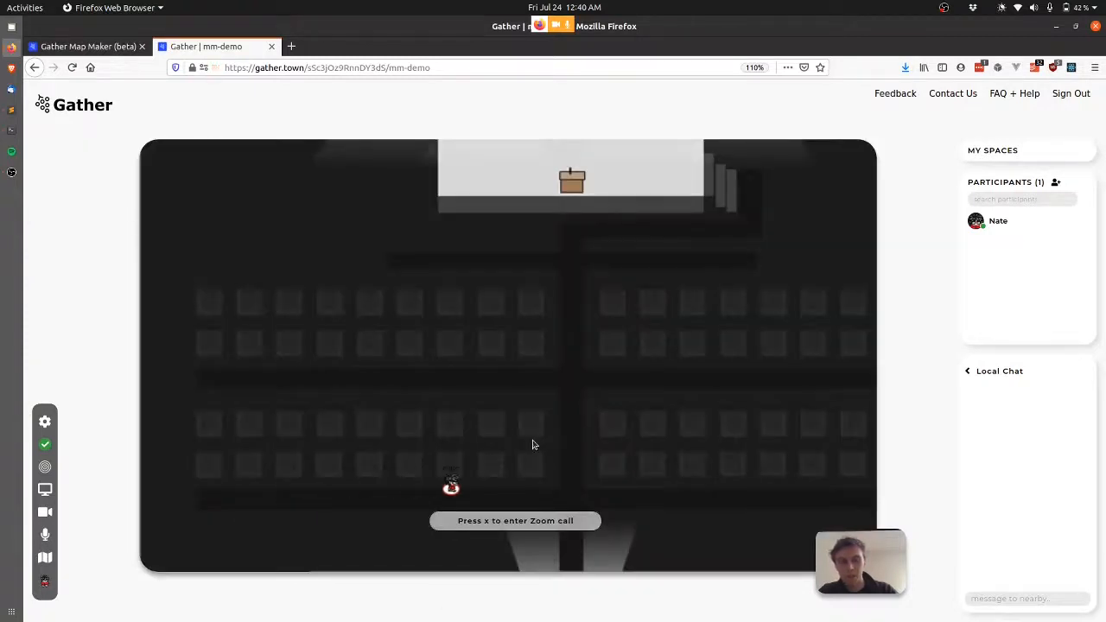
Walk back through the bottom portal onto the beach map and down into the stone circle.
key(Down)
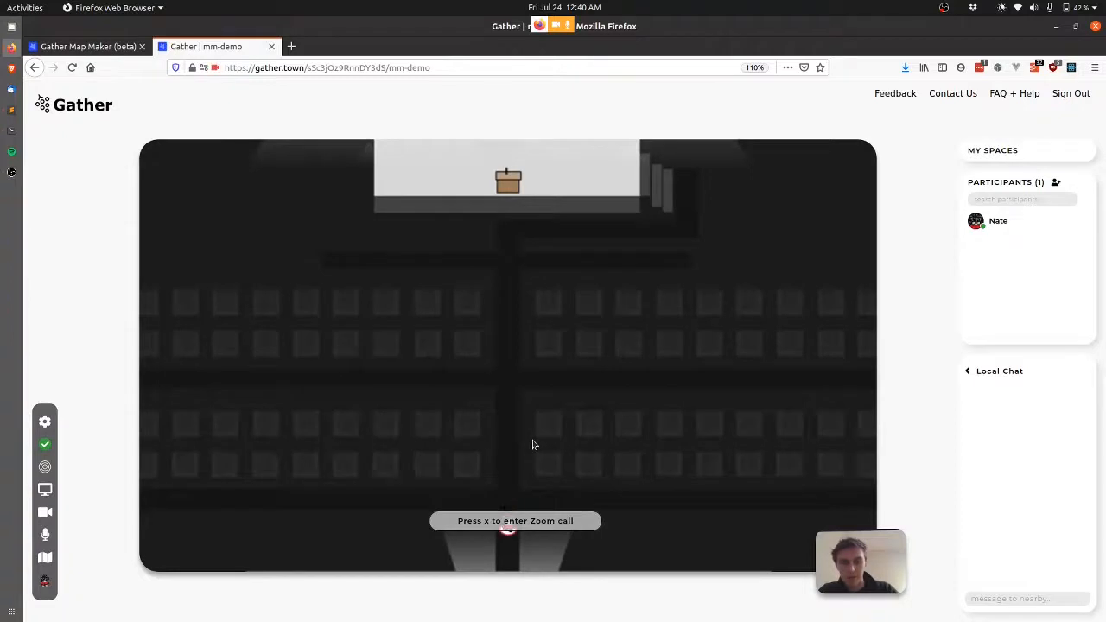
key(Down)
key(Down)
key(Left)
key(Left)
key(Left)
key(Down)
key(Down)
key(Down)
key(Down)
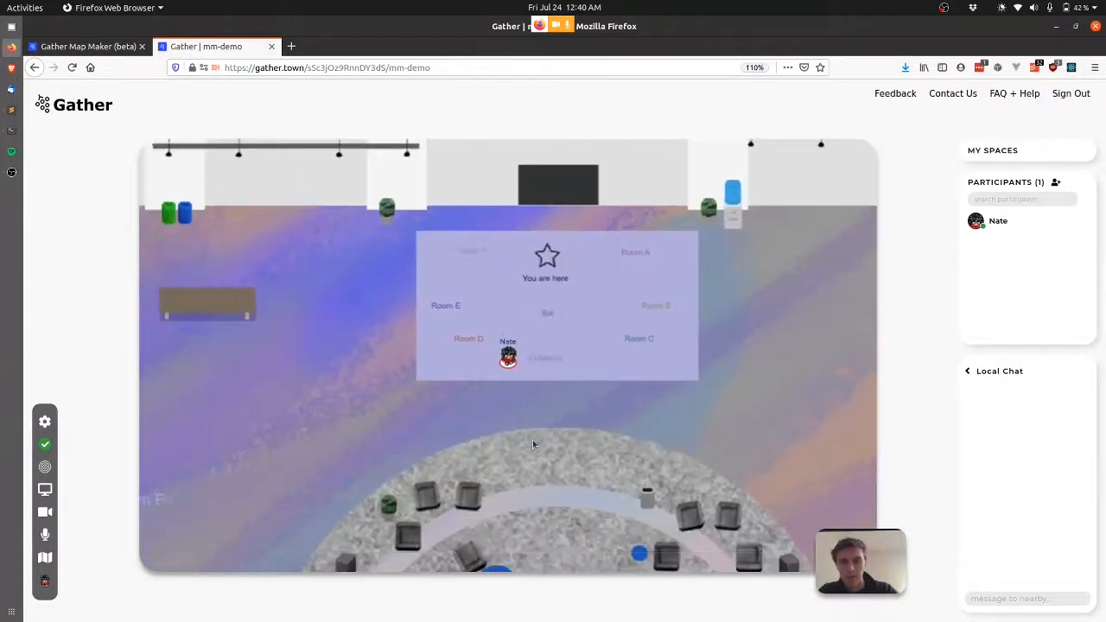
key(Right)
key(Right)
key(Up)
key(Up)
key(Up)
key(Left)
key(Left)
key(Down)
key(Down)
key(Down)
key(Down)
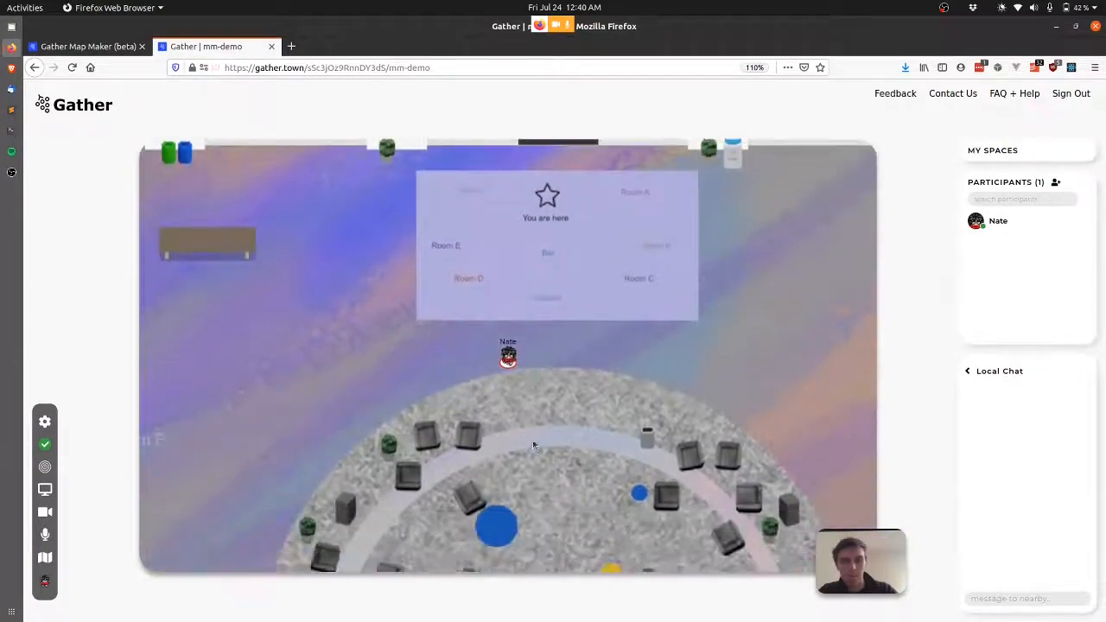
key(Right)
key(Down)
key(Down)
key(Down)
key(Down)
key(Down)
key(Down)
key(Down)
key(Down)
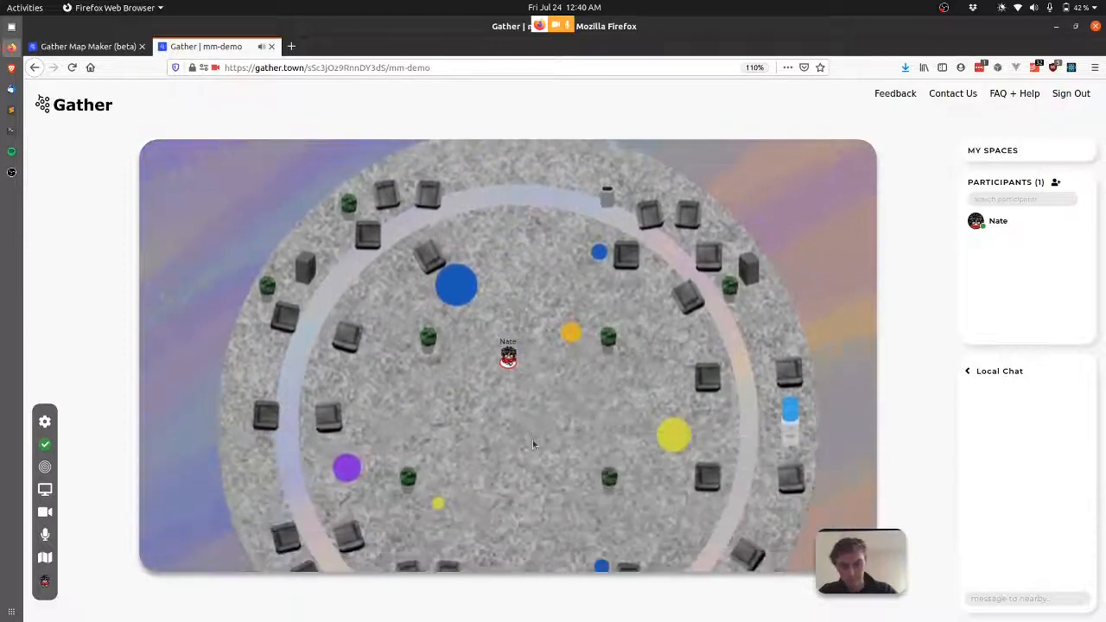